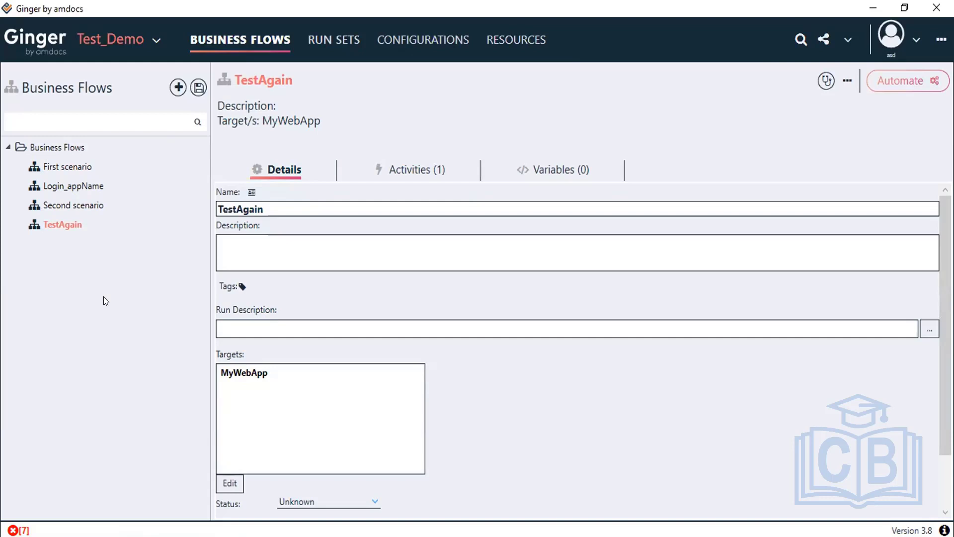
Step: Browse to the MyProject_SIT folder in MyWorkSpace via Open Existing Solution, then cancel
click(154, 42)
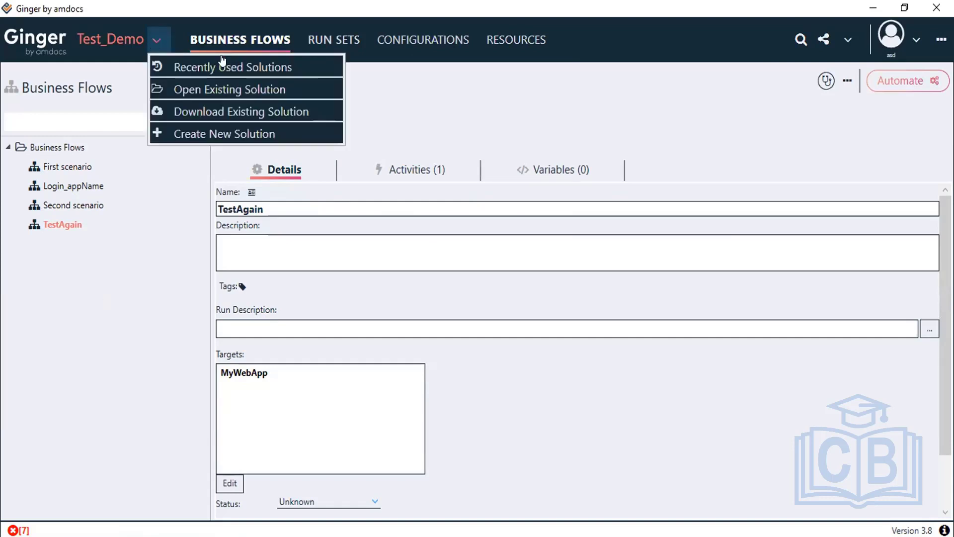
click(253, 88)
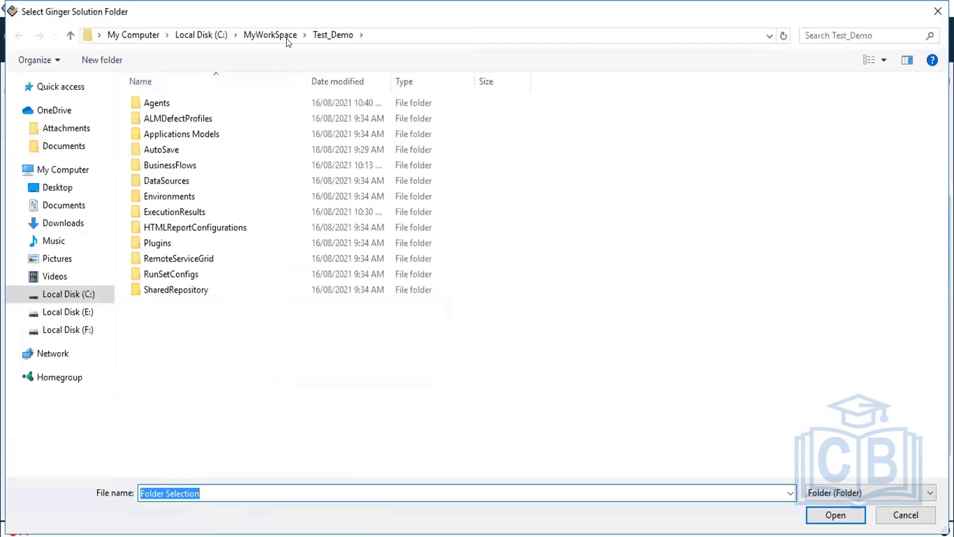
click(281, 36)
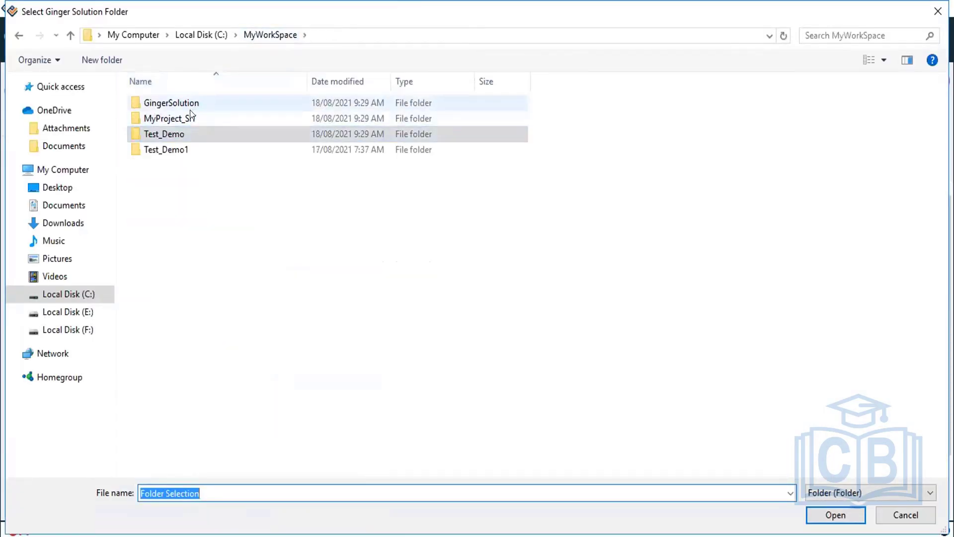
double_click(190, 112)
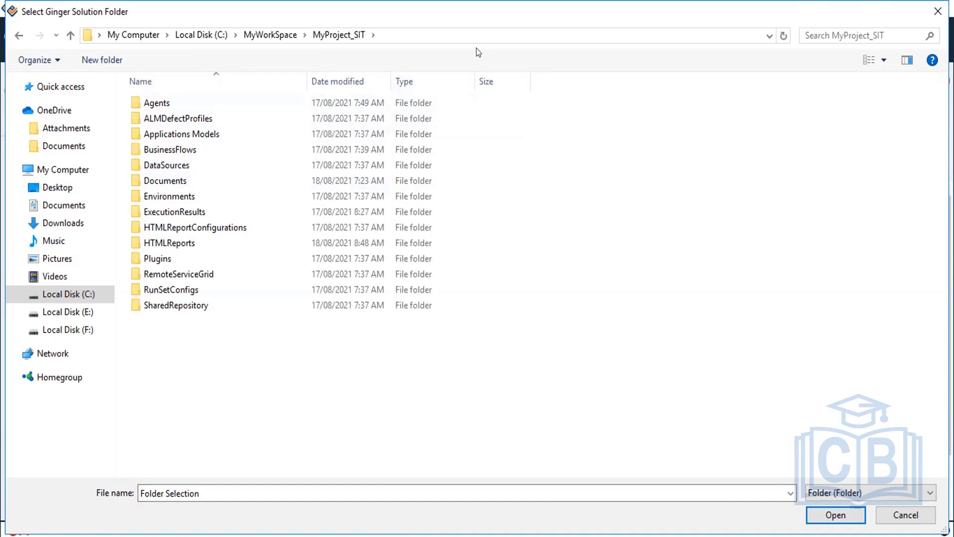
click(903, 517)
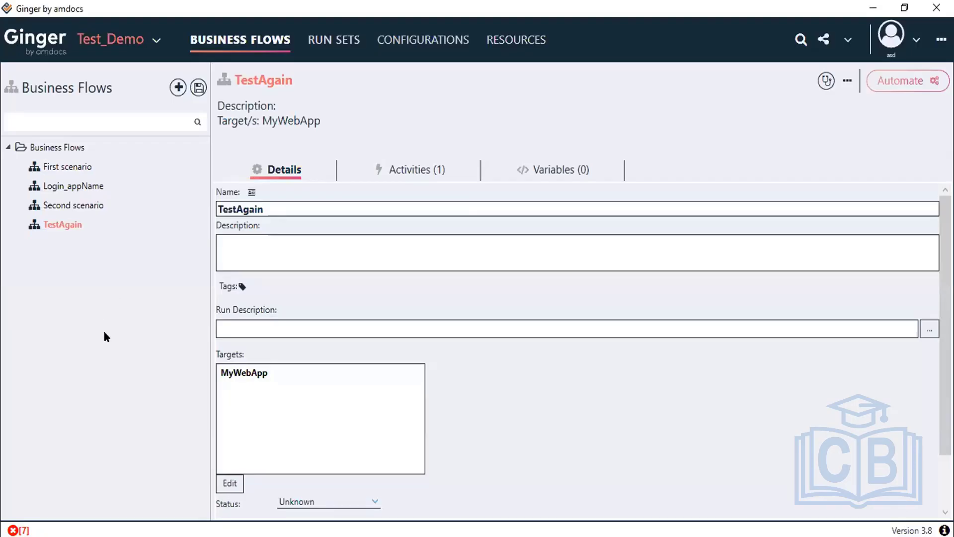
Step: Navigate again to MyWorkSpace\MyProject_SIT and load it as the current solution
click(155, 43)
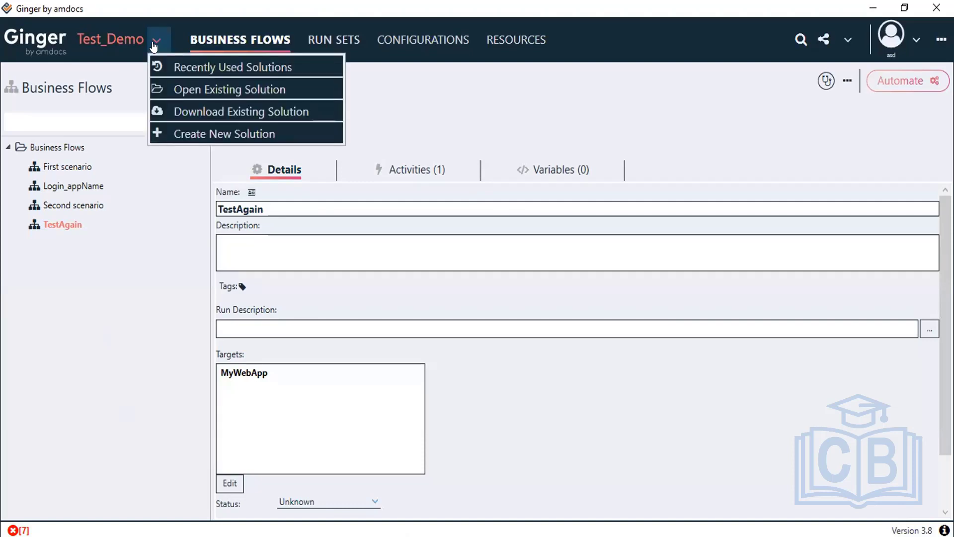
click(295, 89)
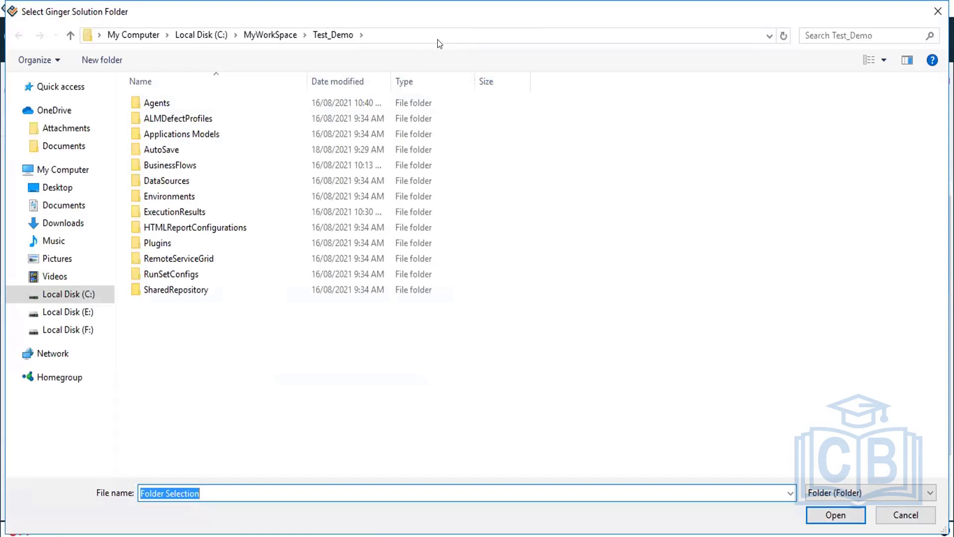
click(264, 35)
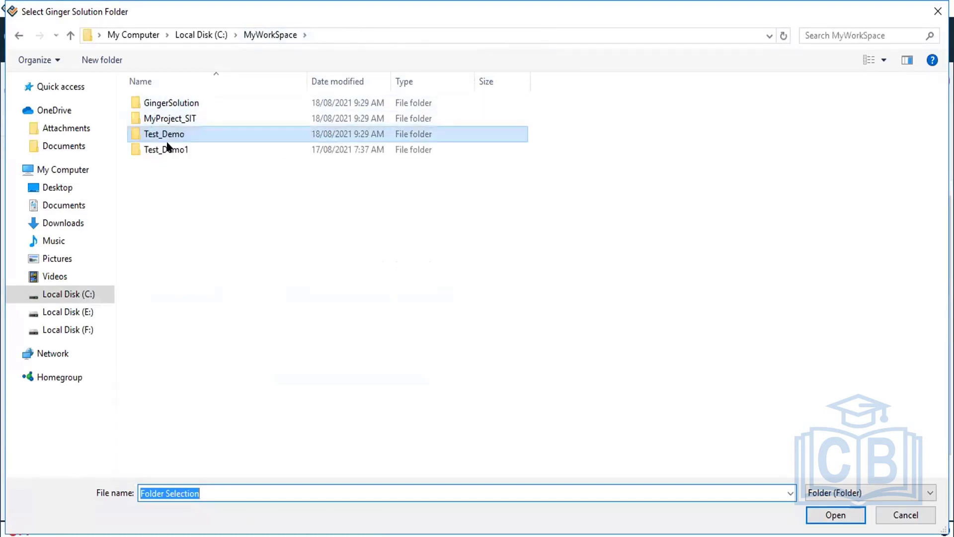
double_click(173, 118)
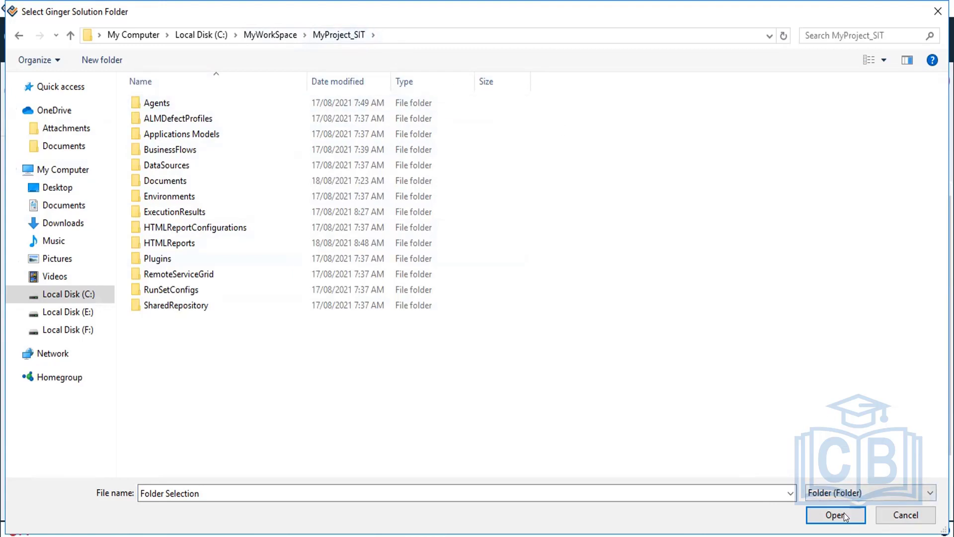
click(216, 105)
click(208, 153)
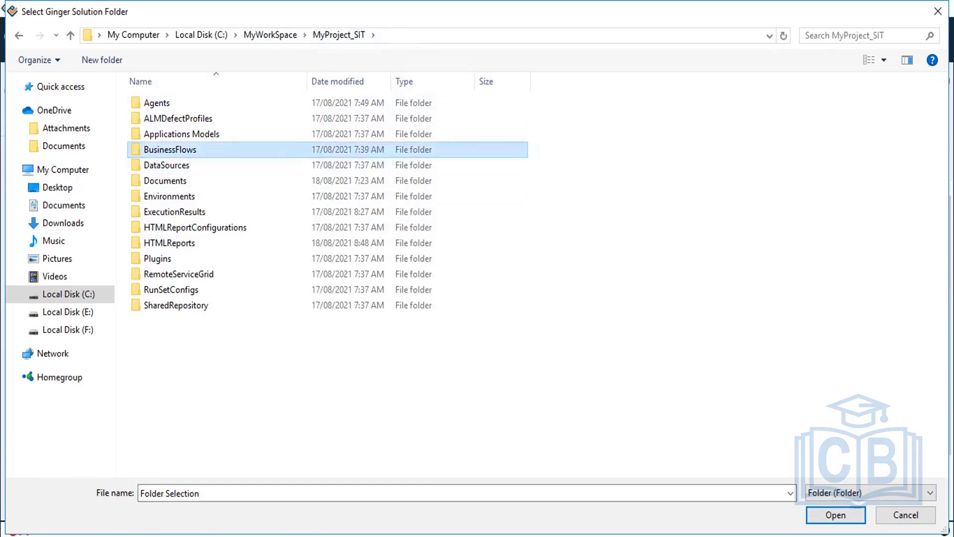
click(843, 517)
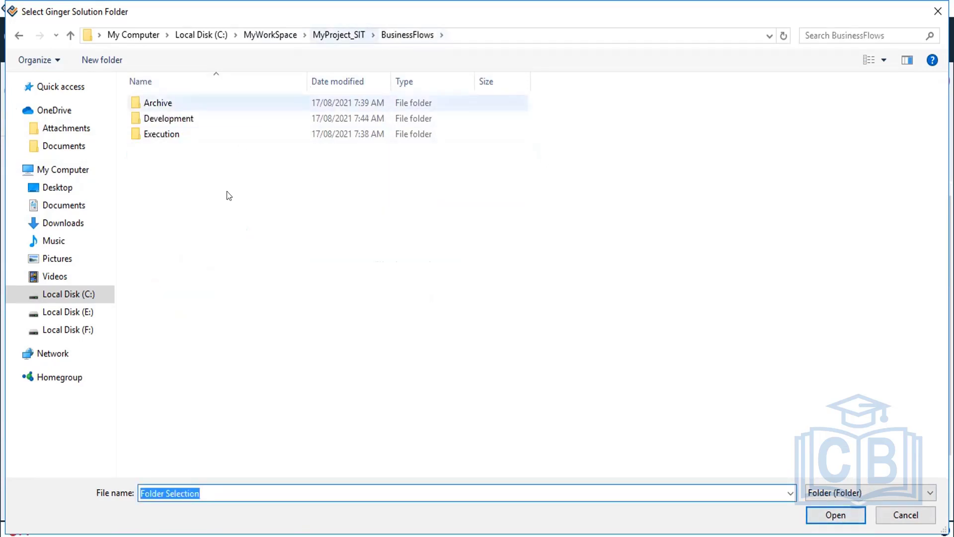
click(326, 33)
click(272, 37)
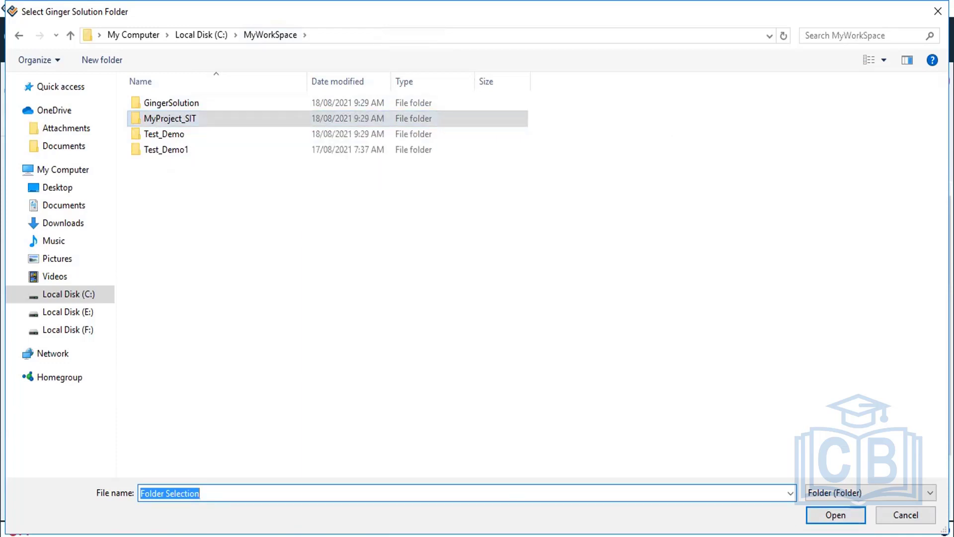
double_click(206, 118)
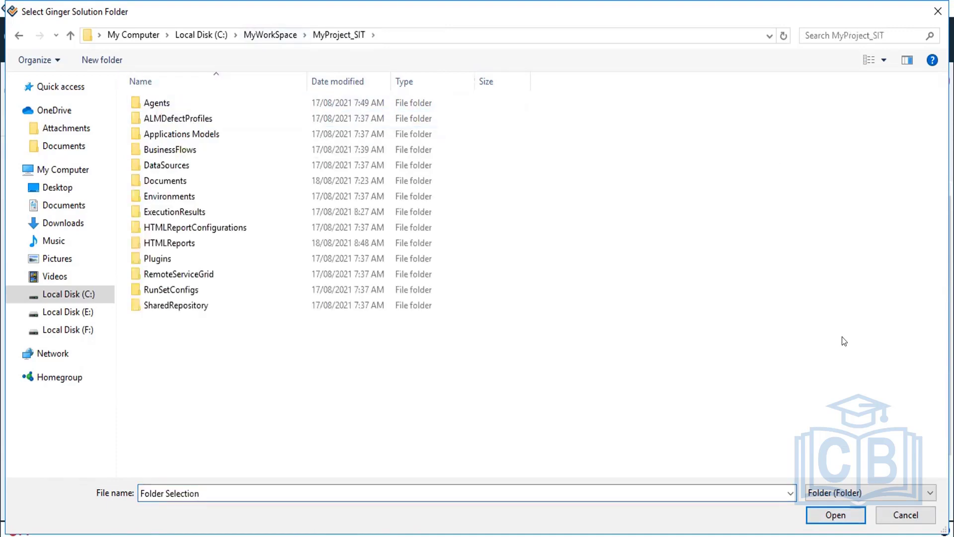
click(840, 518)
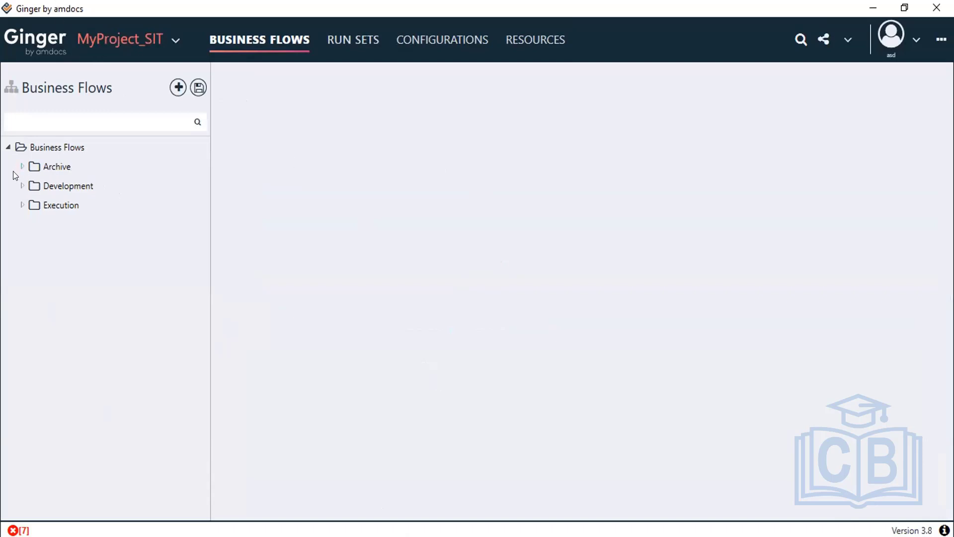
Step: Expand the Development folder and open Scenario-1 on the Automate page
click(22, 185)
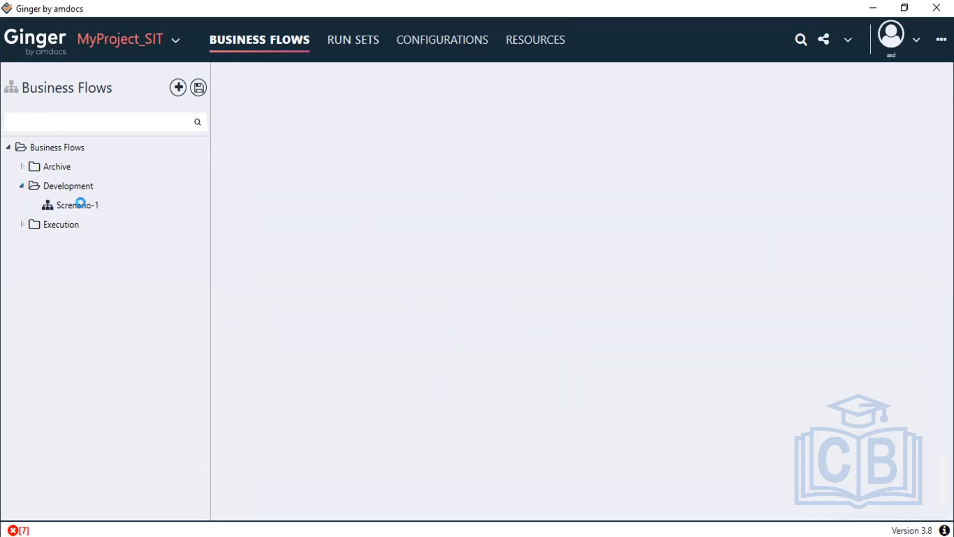
click(77, 204)
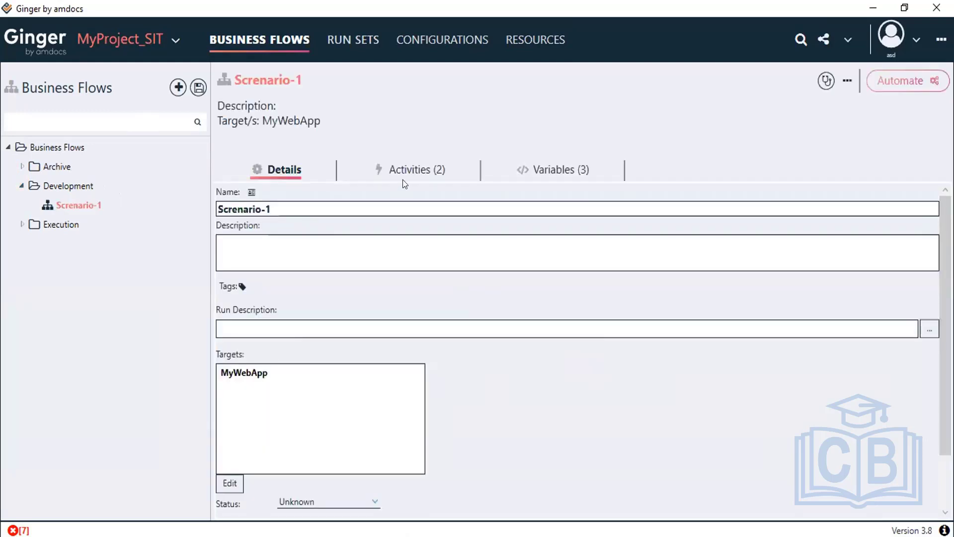
double_click(68, 205)
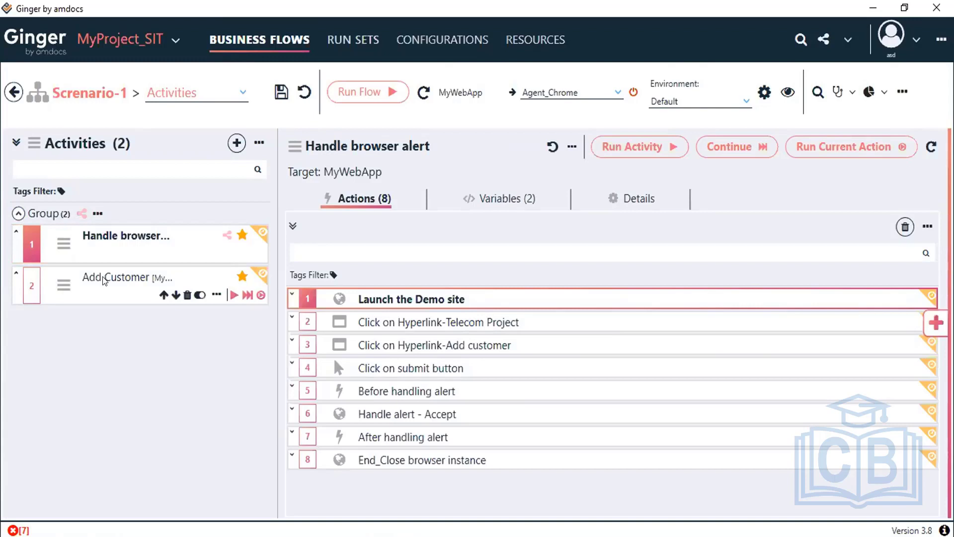
click(105, 280)
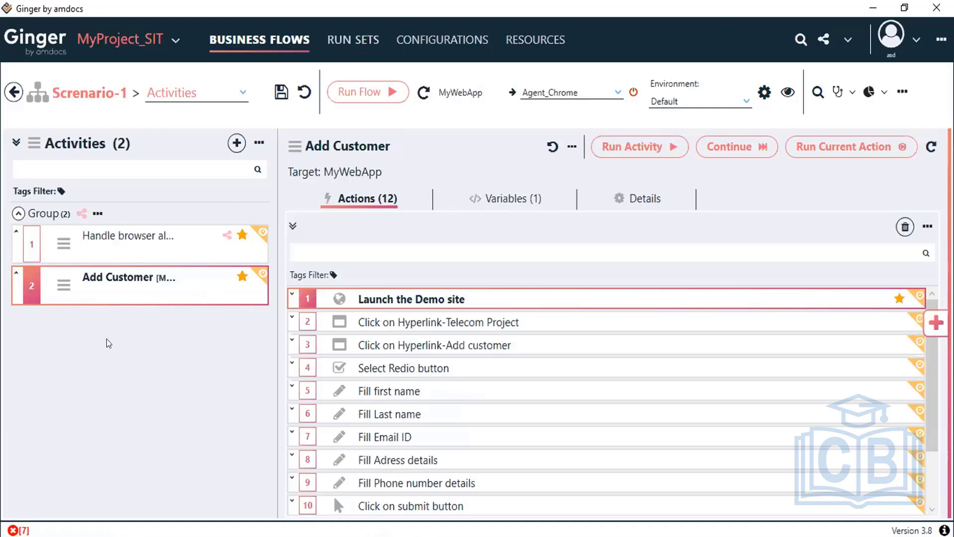
mouse_move(87, 249)
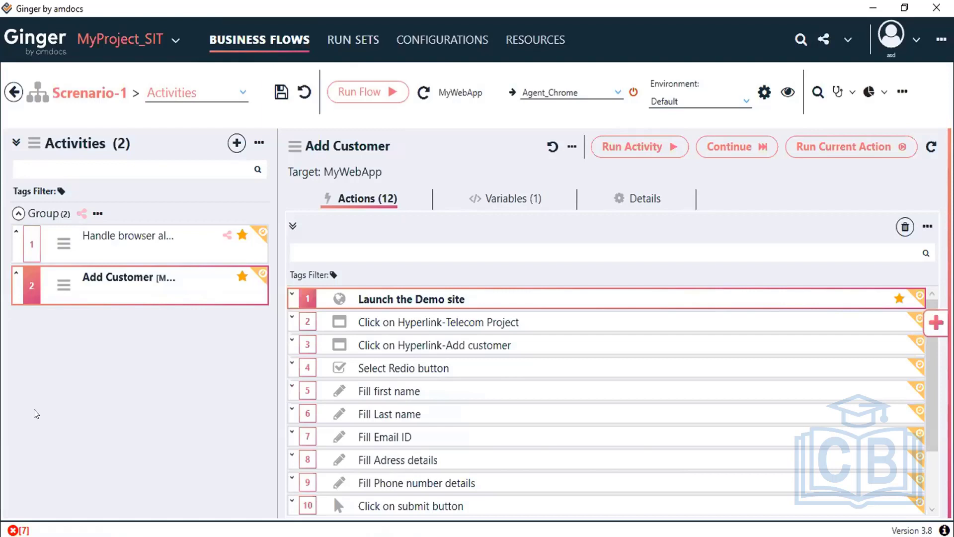
click(104, 242)
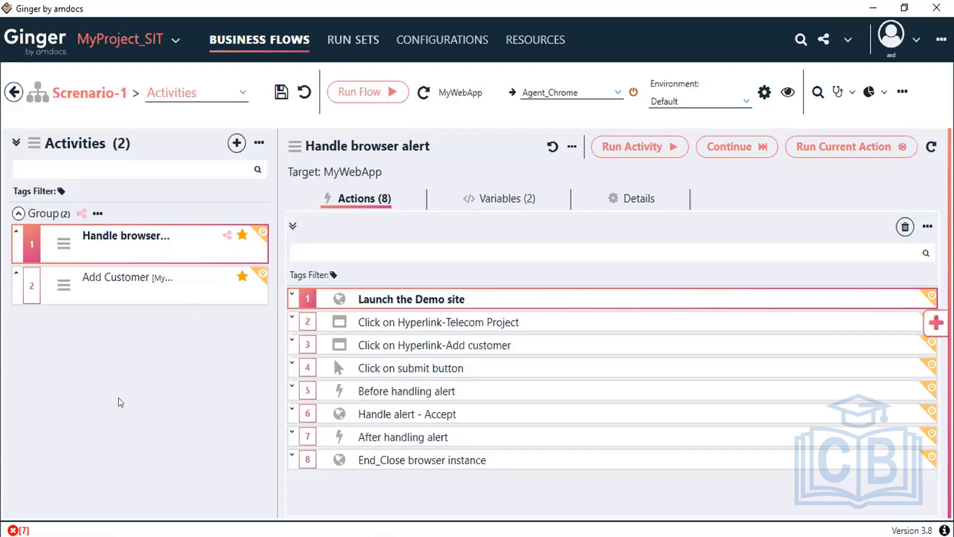
mouse_move(106, 238)
mouse_move(237, 238)
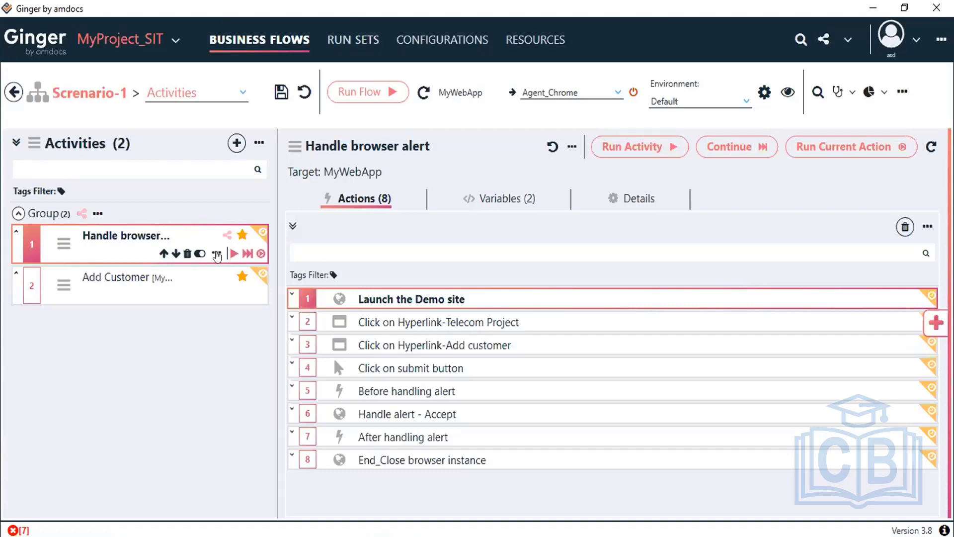
click(217, 254)
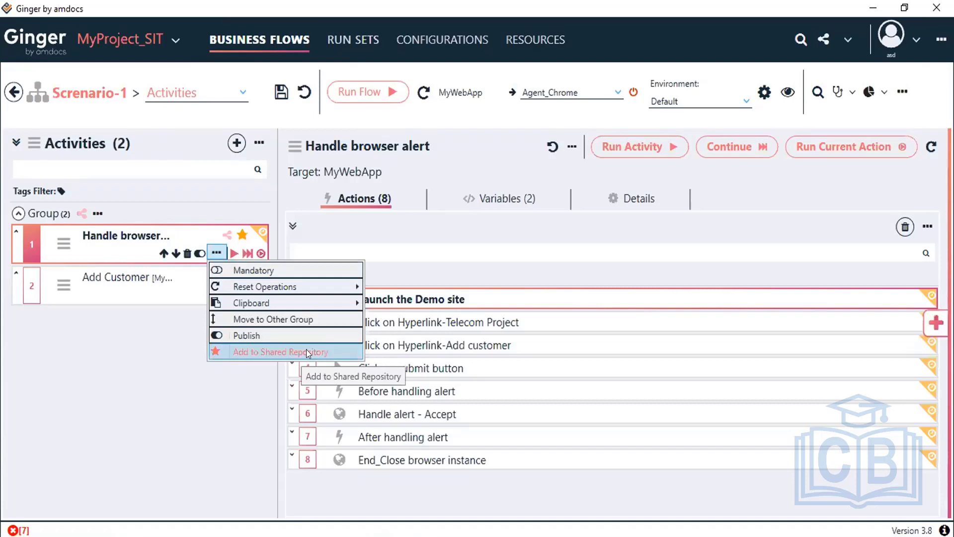
click(125, 404)
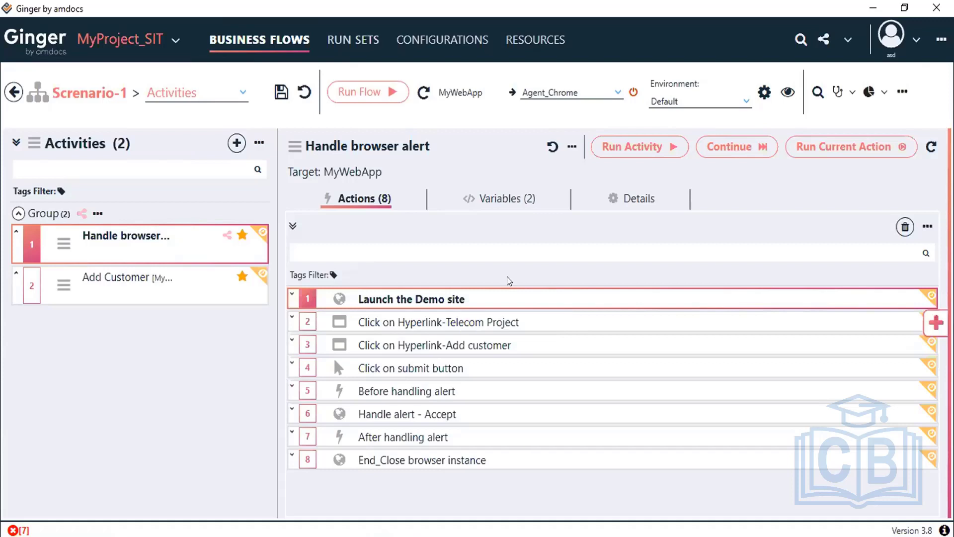
click(518, 453)
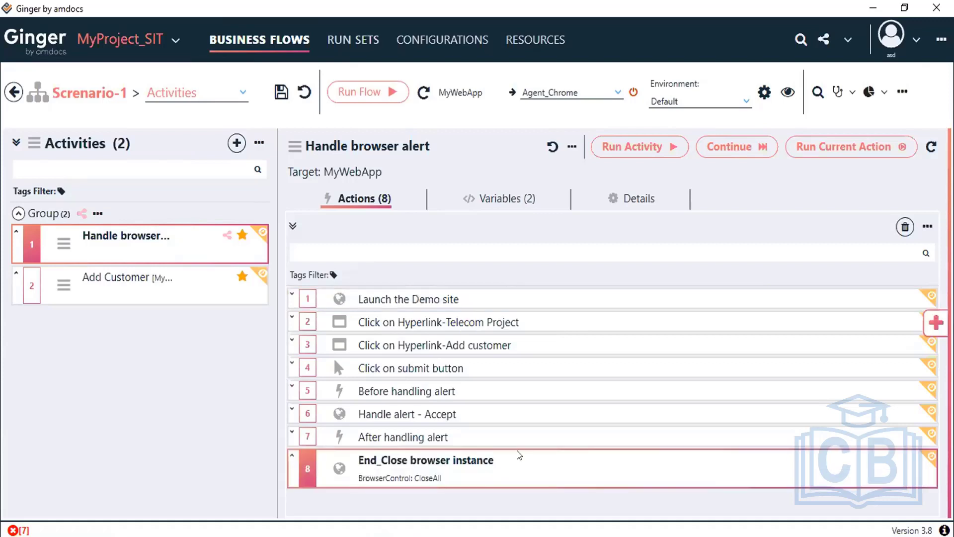
click(518, 302)
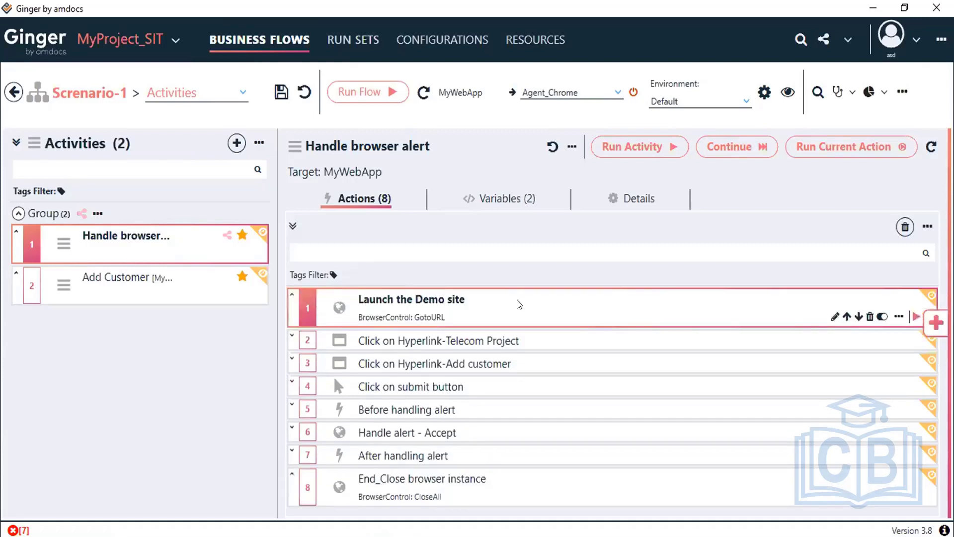
click(506, 493)
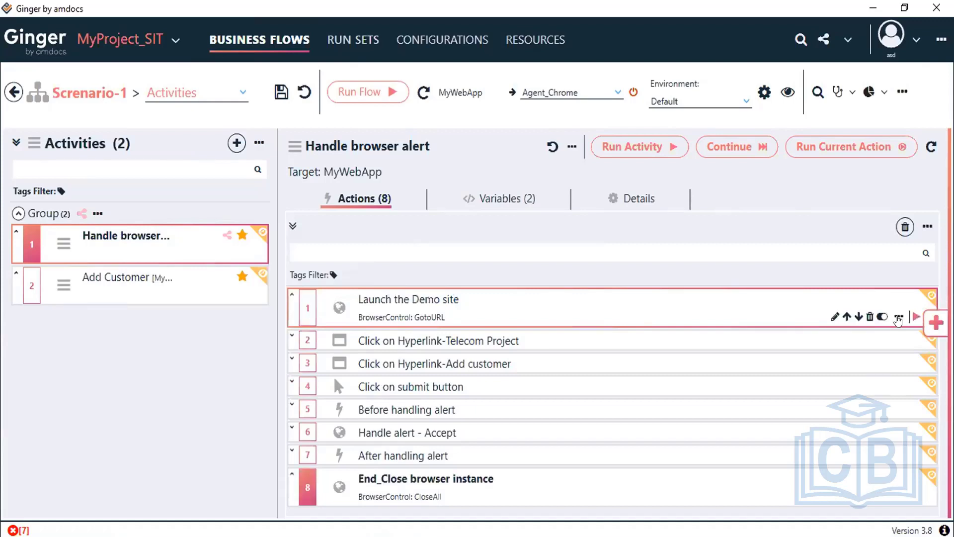
click(899, 317)
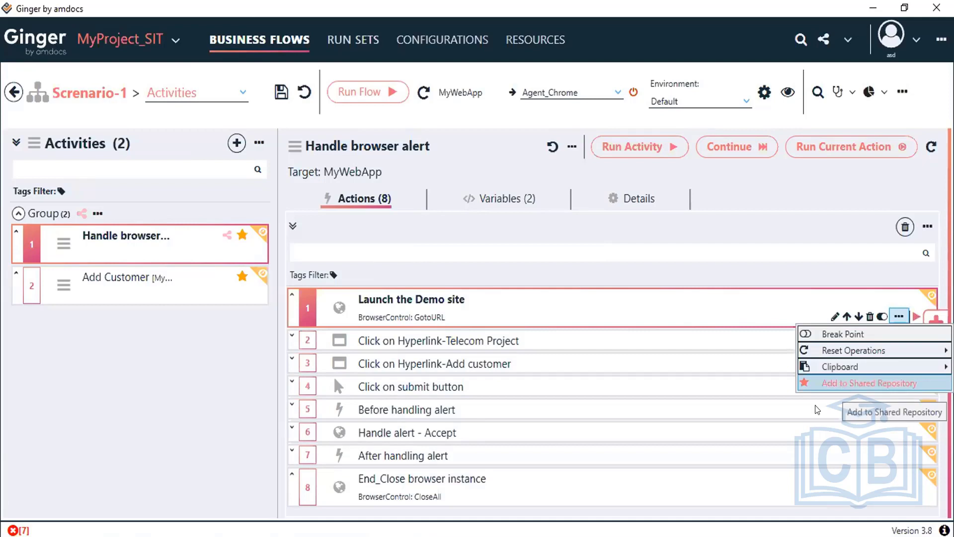
click(844, 384)
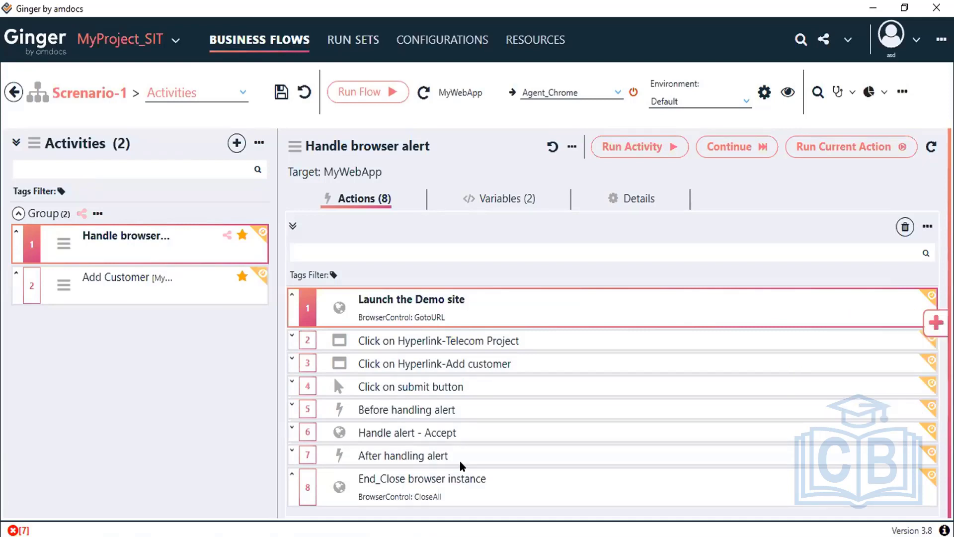
Step: Step through the full-screen Shared Repository wizard to upload Launch the Demo site as a new item
click(366, 492)
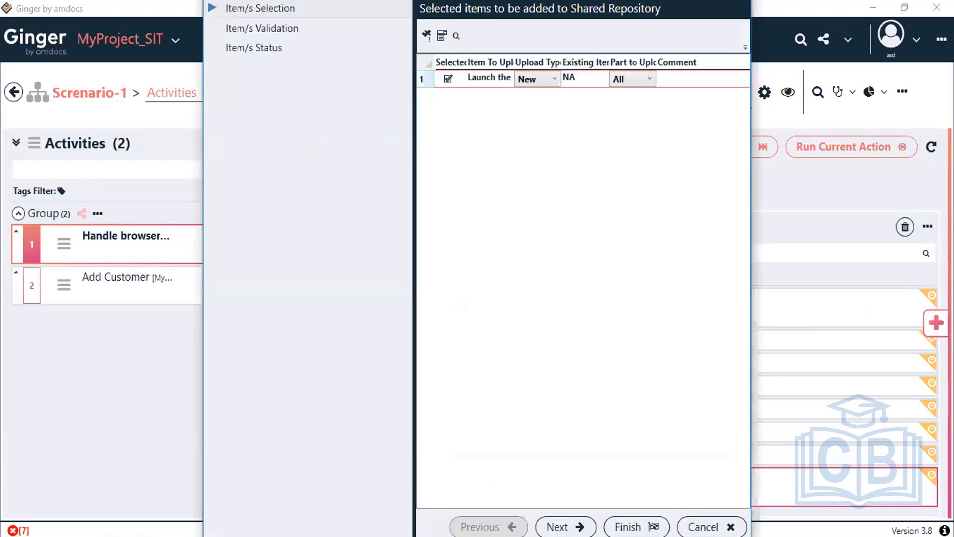
click(886, 351)
click(373, 5)
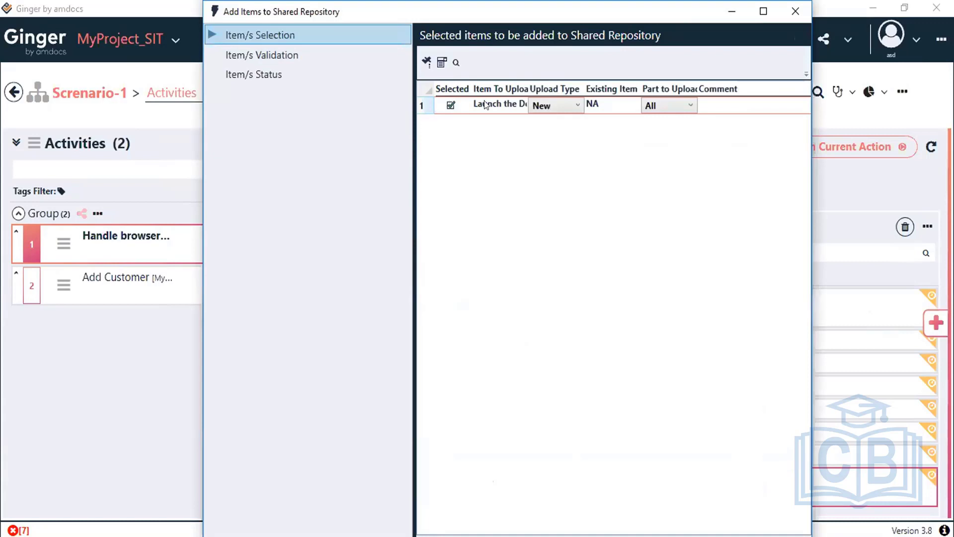
click(496, 103)
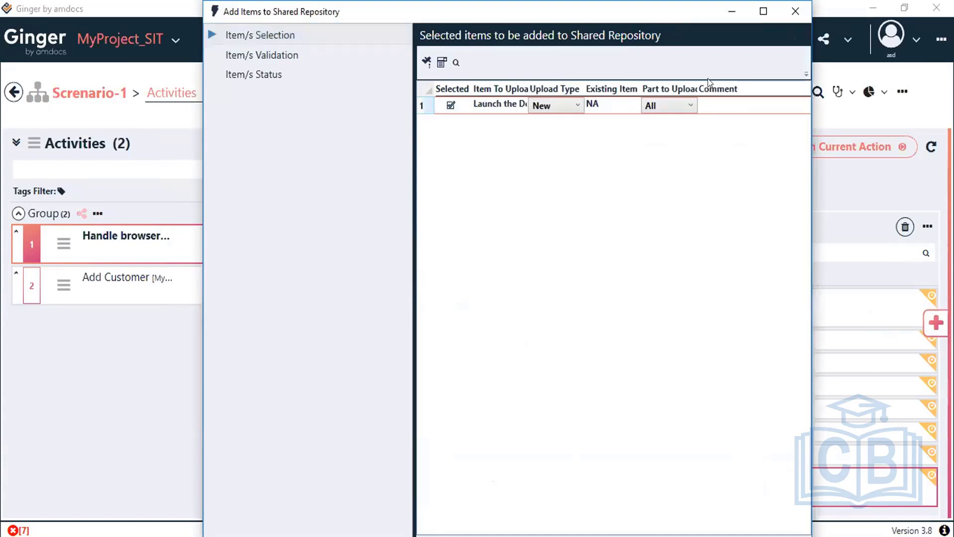
click(763, 12)
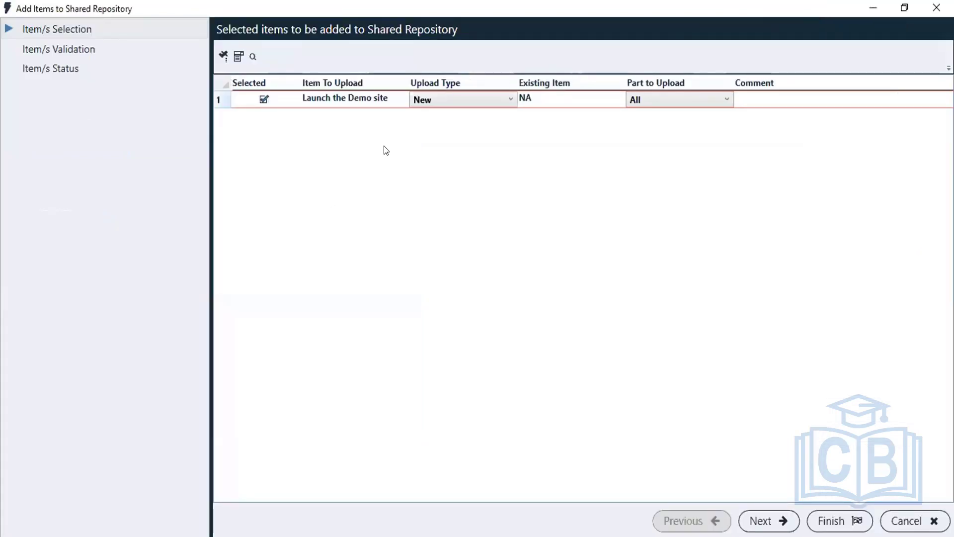
click(766, 518)
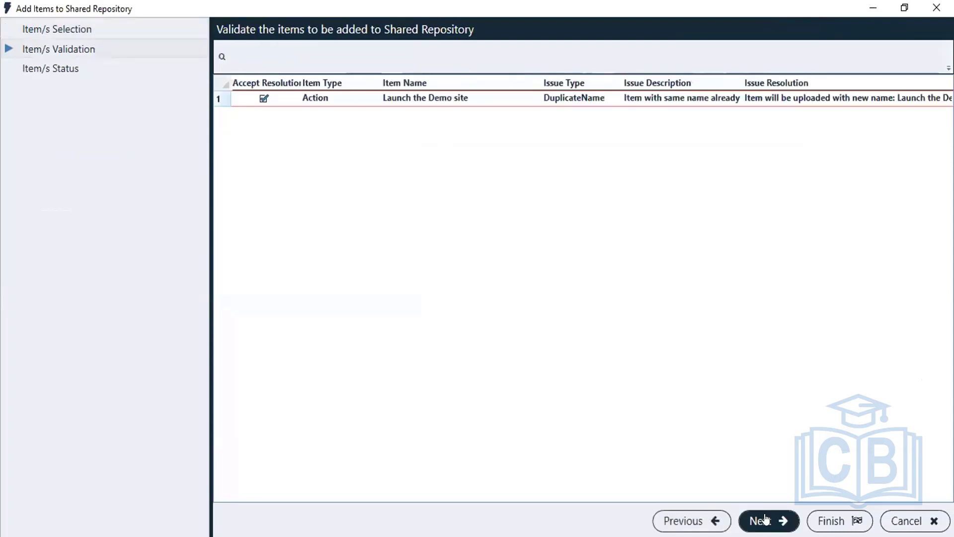
click(766, 519)
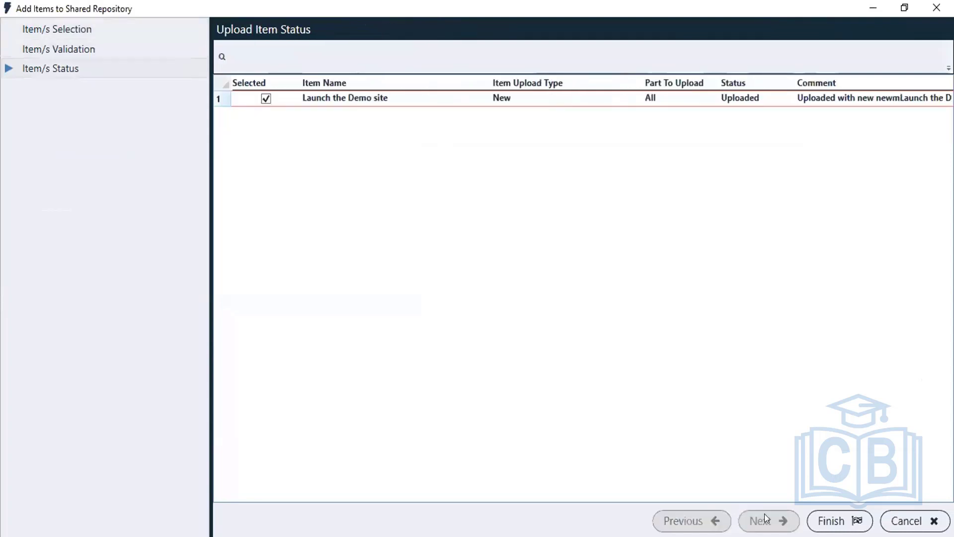
Step: Upload End_Close browser instance to the Shared Repository as a new item, then show the add-action sources
click(843, 518)
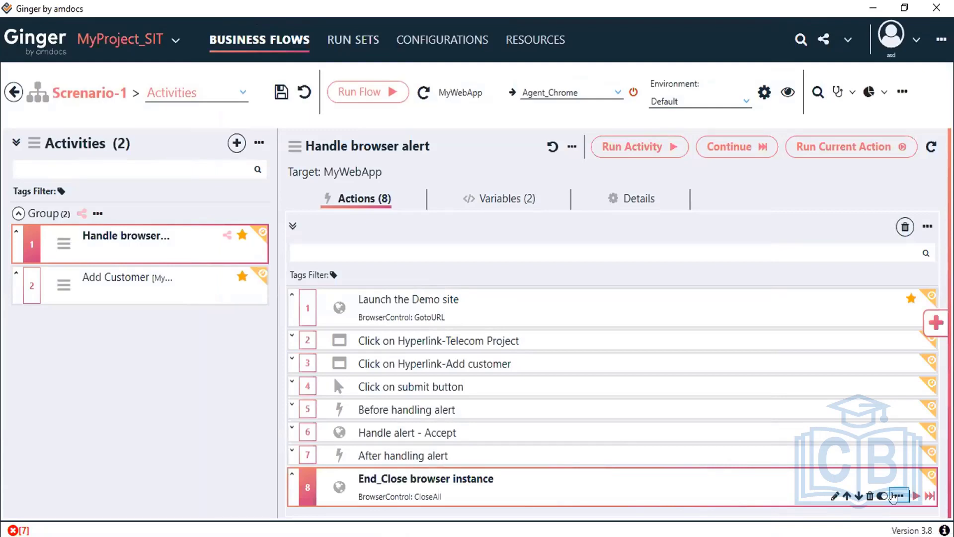
click(893, 496)
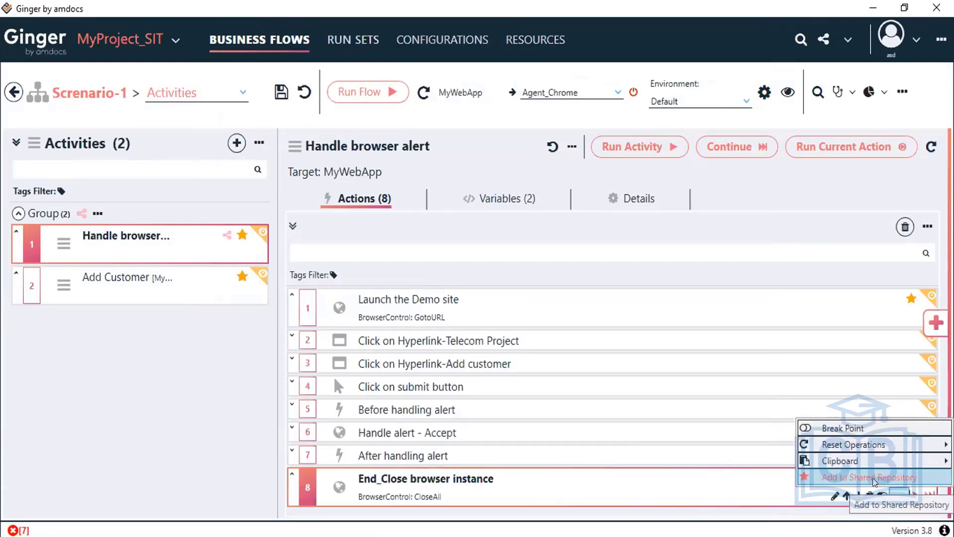
click(874, 478)
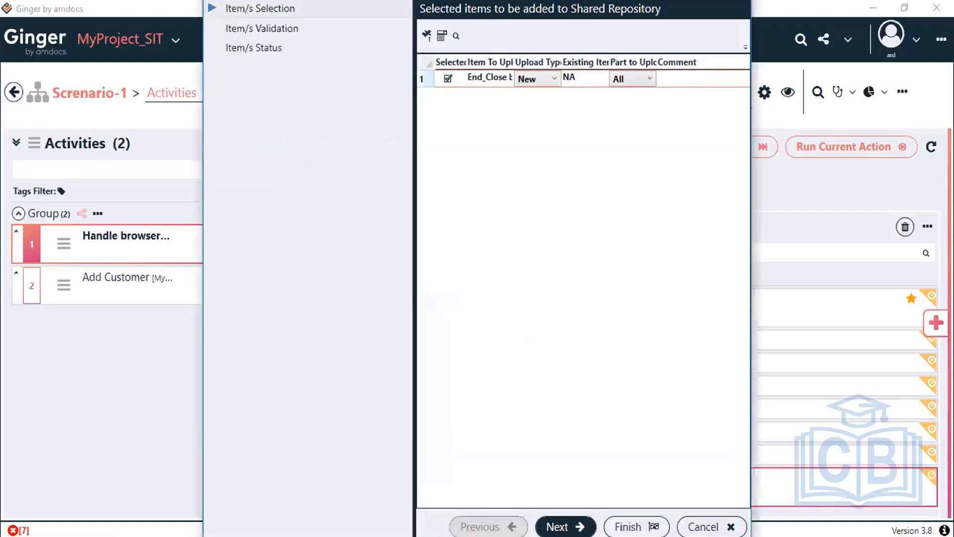
click(566, 527)
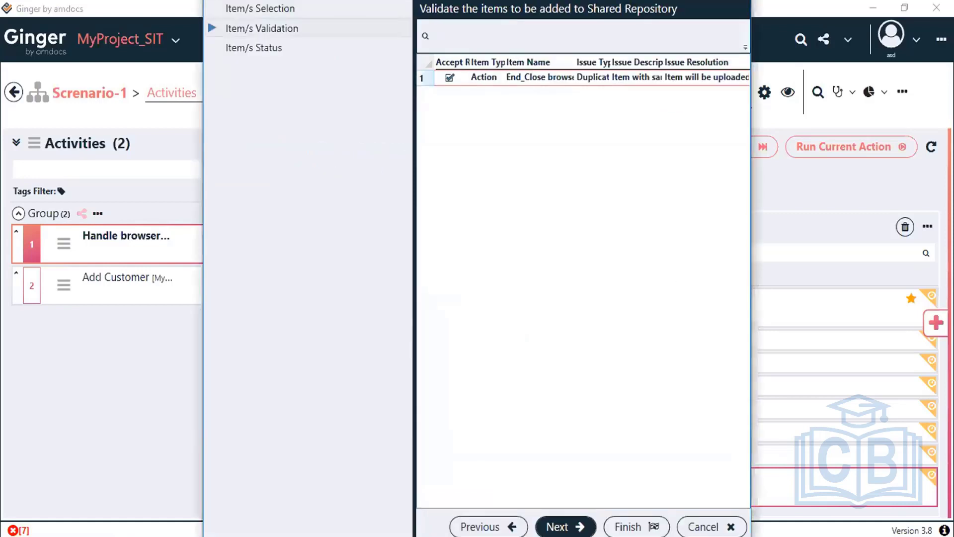
click(566, 527)
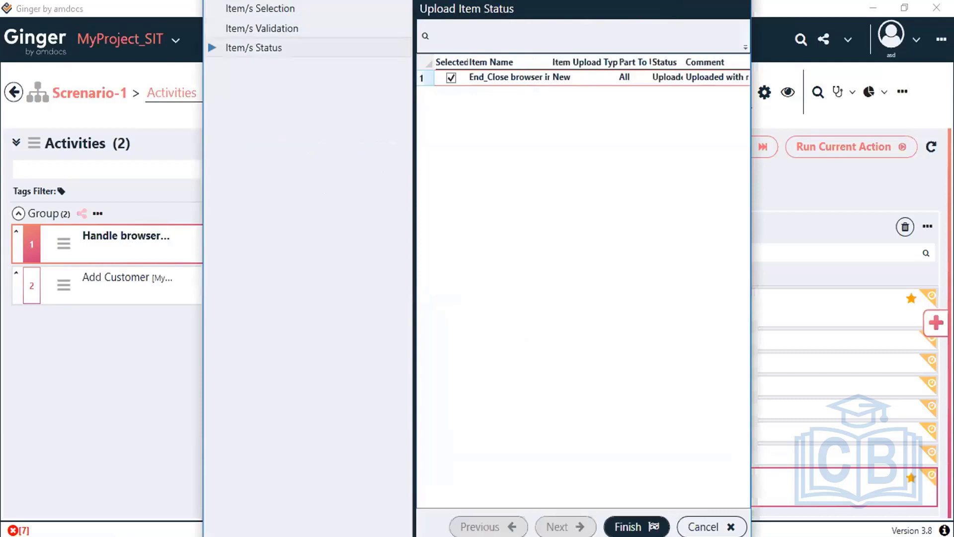
click(636, 526)
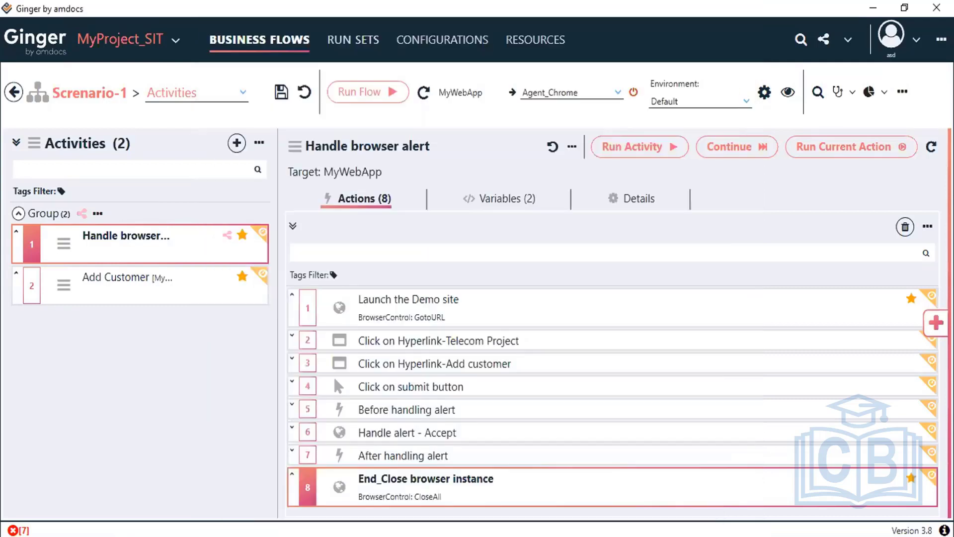
click(934, 322)
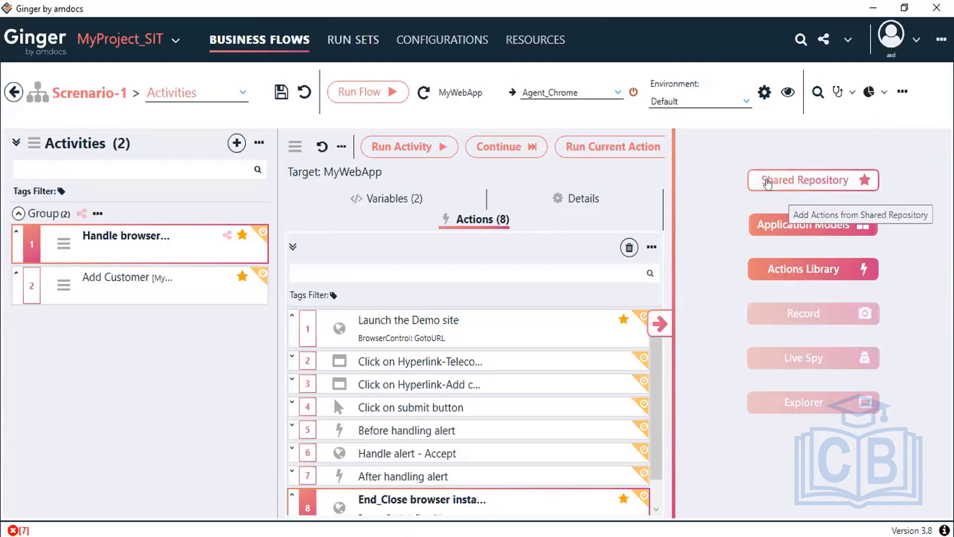
Step: Browse the Shared Repository's Activities Groups, Activities and Actions tabs, then collapse the pane
click(768, 182)
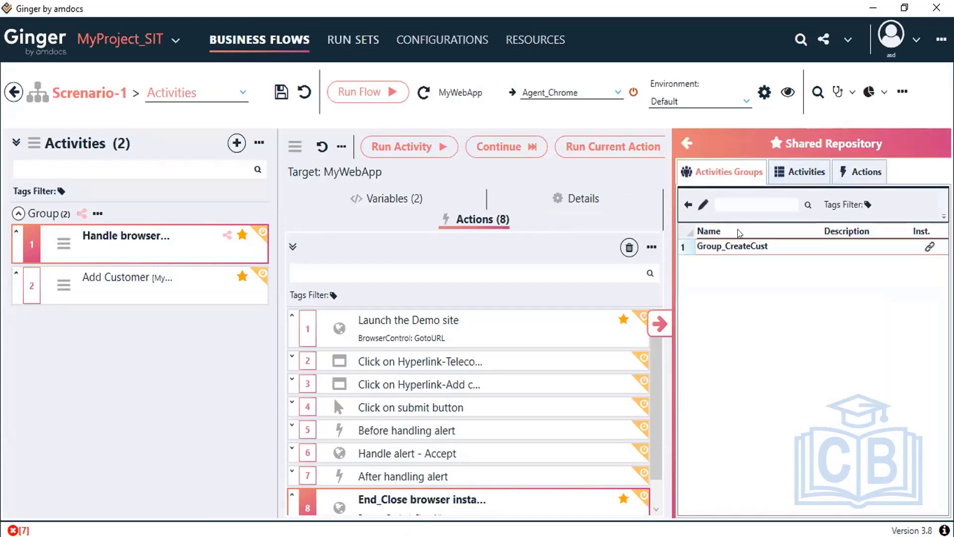
click(810, 172)
click(874, 177)
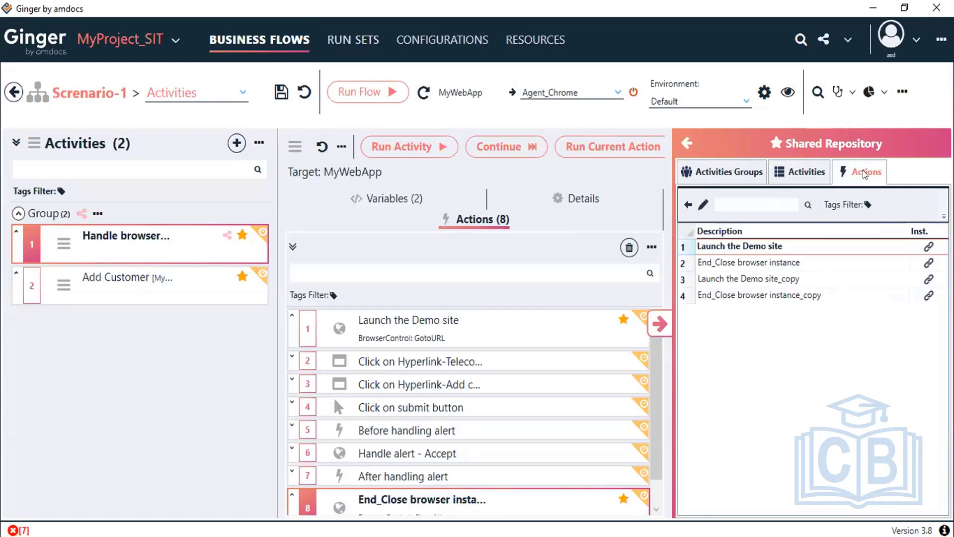
click(802, 171)
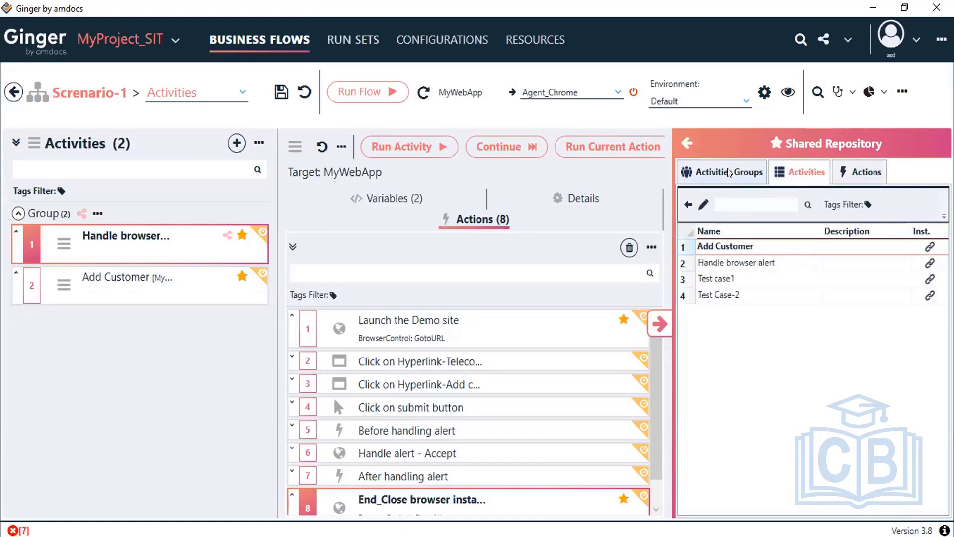
click(729, 172)
click(795, 174)
click(731, 173)
click(806, 170)
click(662, 328)
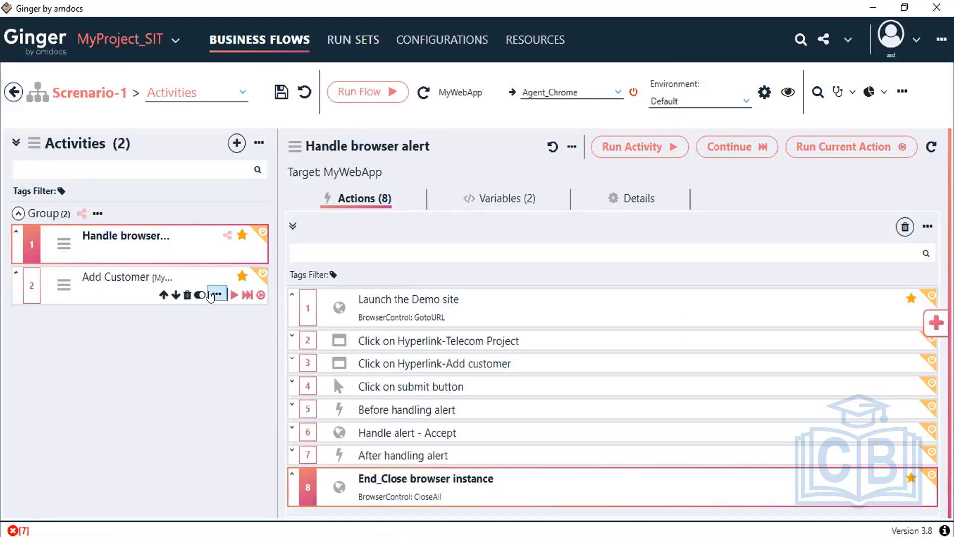
Step: Display the Add Customer activity with its 12 actions
click(214, 295)
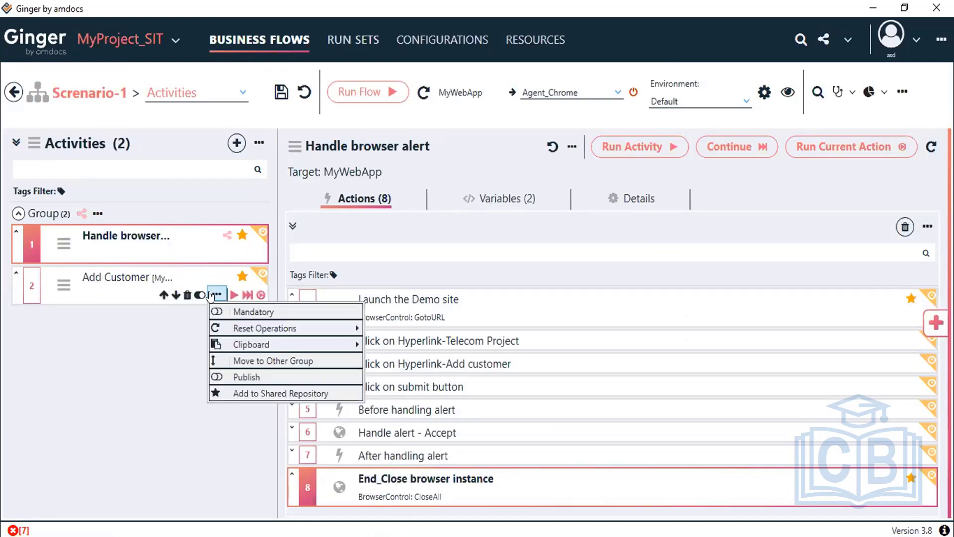
click(241, 396)
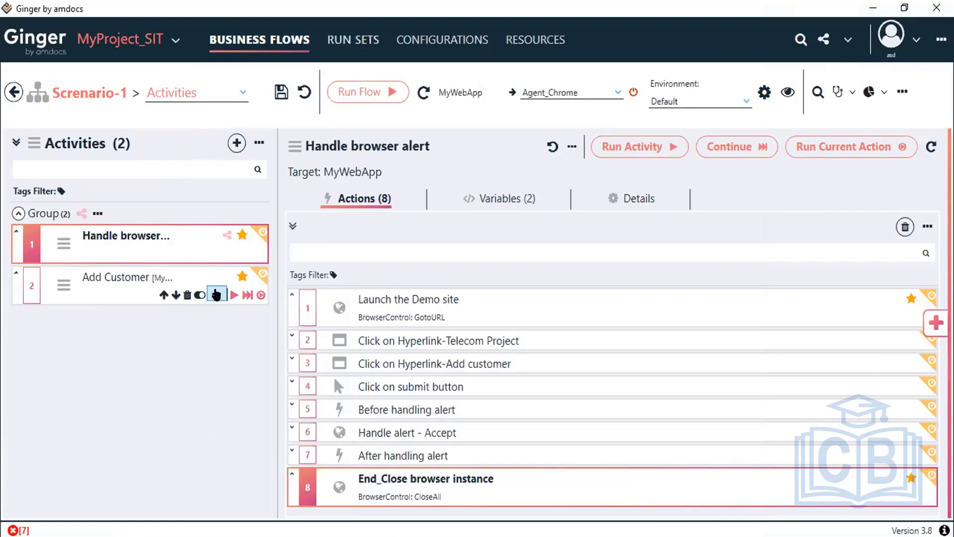
click(217, 294)
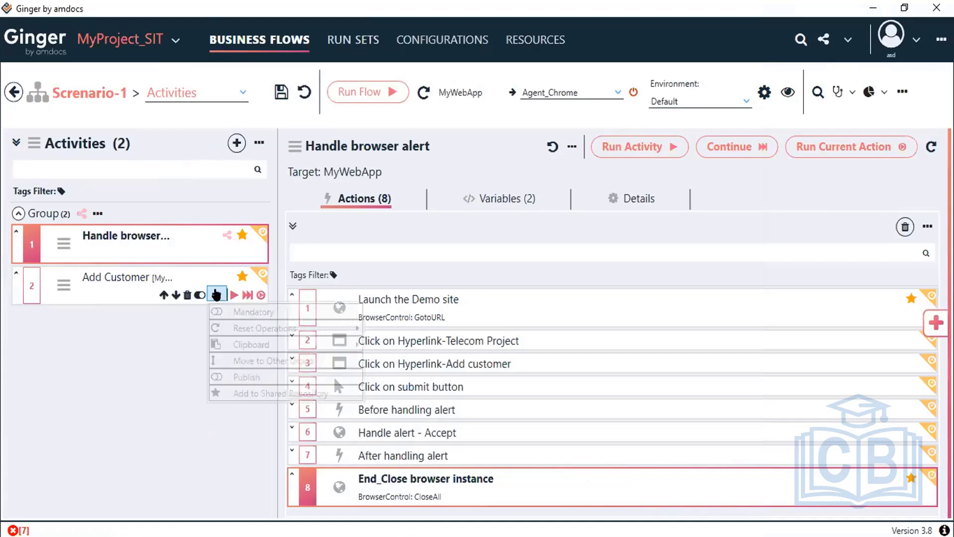
click(239, 394)
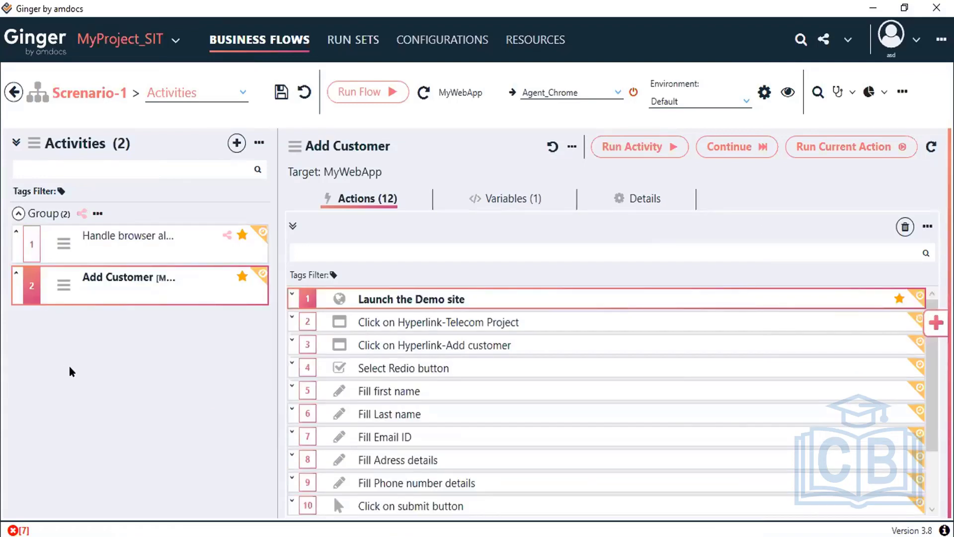
Step: Save the Scenario-1 business flow
click(281, 93)
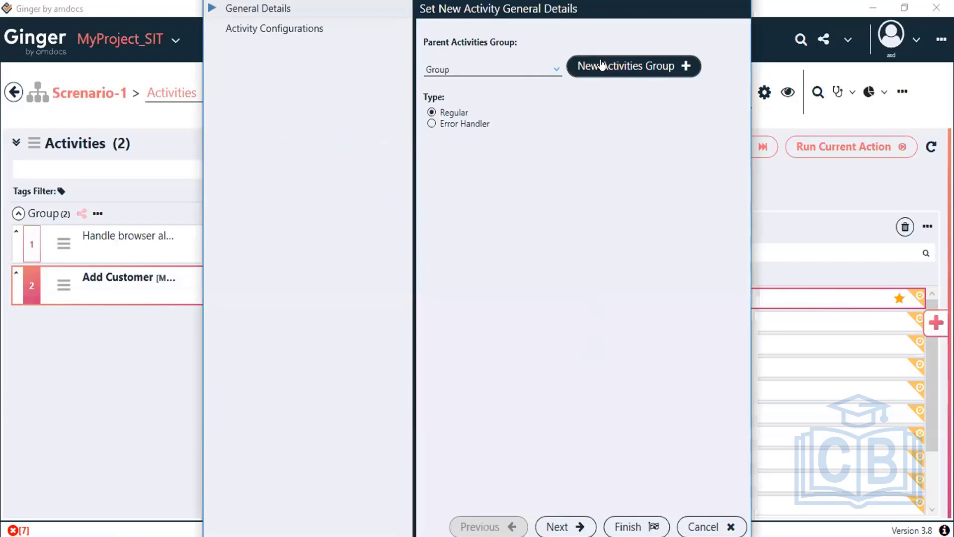
Step: Create a new activities group named 'Create Customer' as the parent and continue to Activity Configurations
click(629, 69)
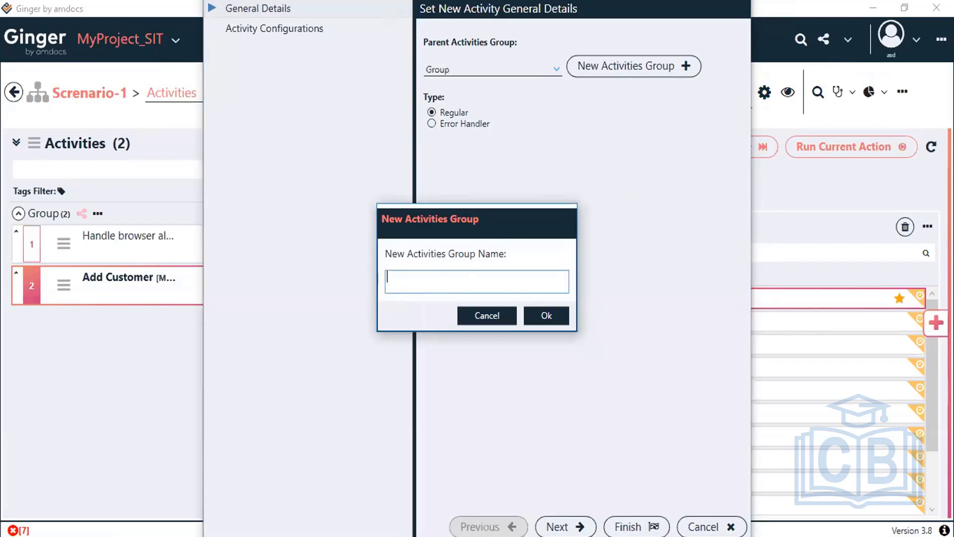
text(Create Customer)
click(538, 314)
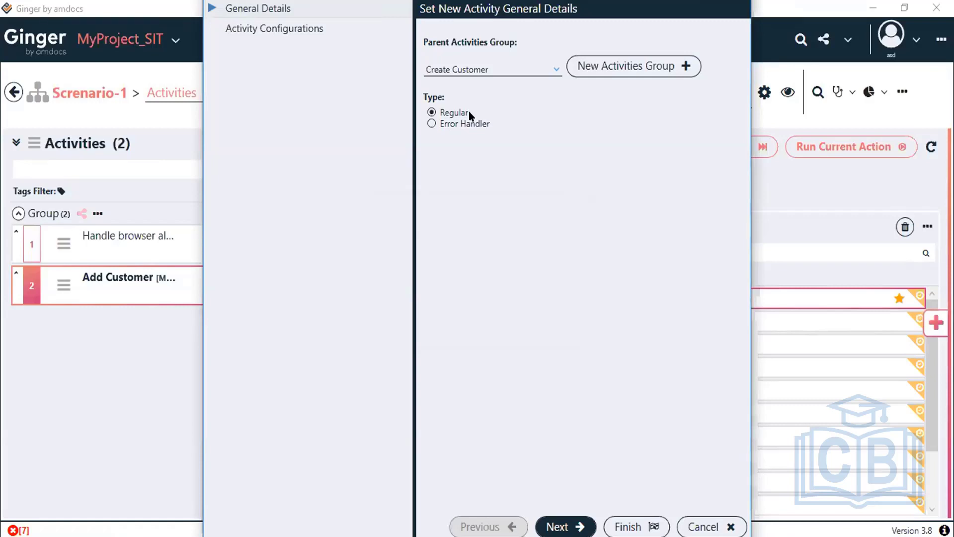
click(559, 520)
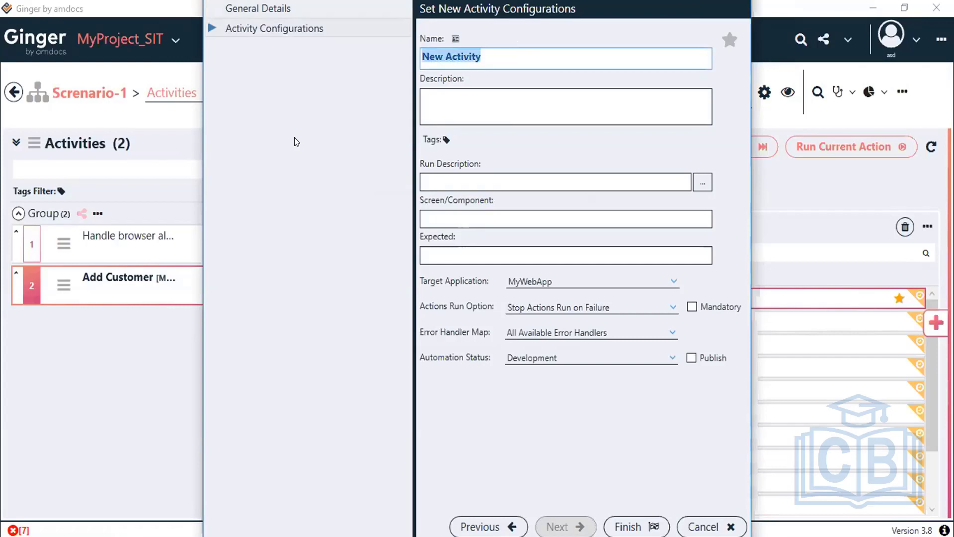
Step: Name the new activity TC01_Login and finish the wizard
text(Log)
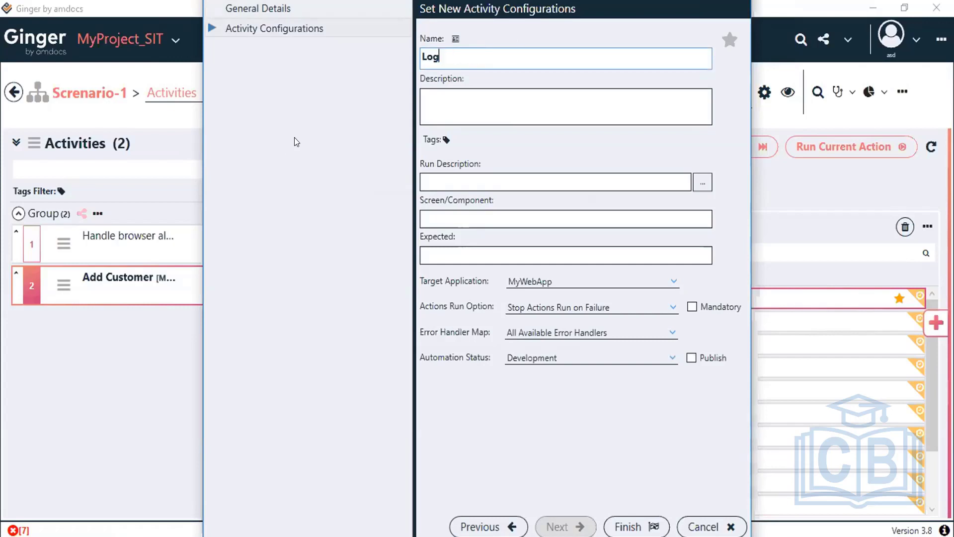
text(in)
double_click(422, 57)
key(Home)
text(TC_01)
key(Return)
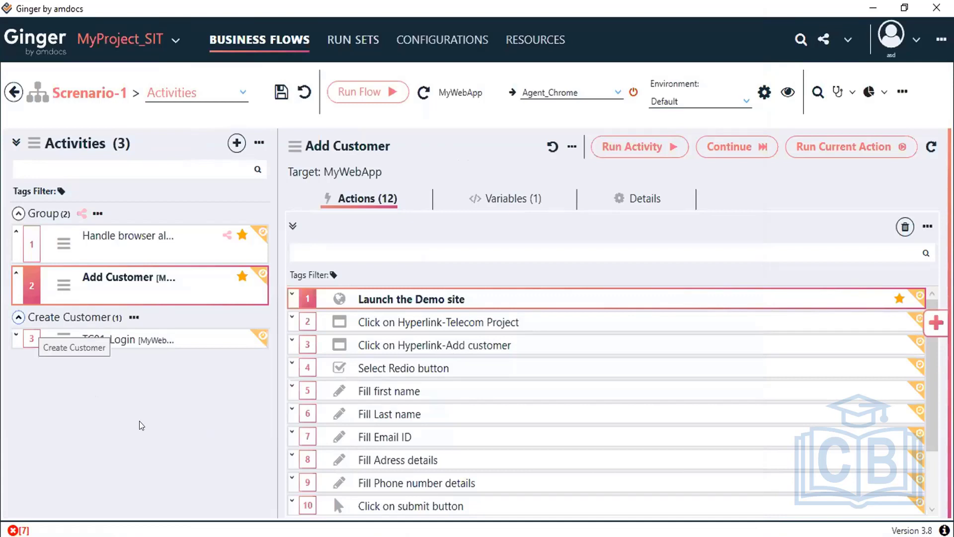
Step: Add Launch the Demo site and End_Close browser instance from the Shared Repository to TC01_Login, then save
click(126, 344)
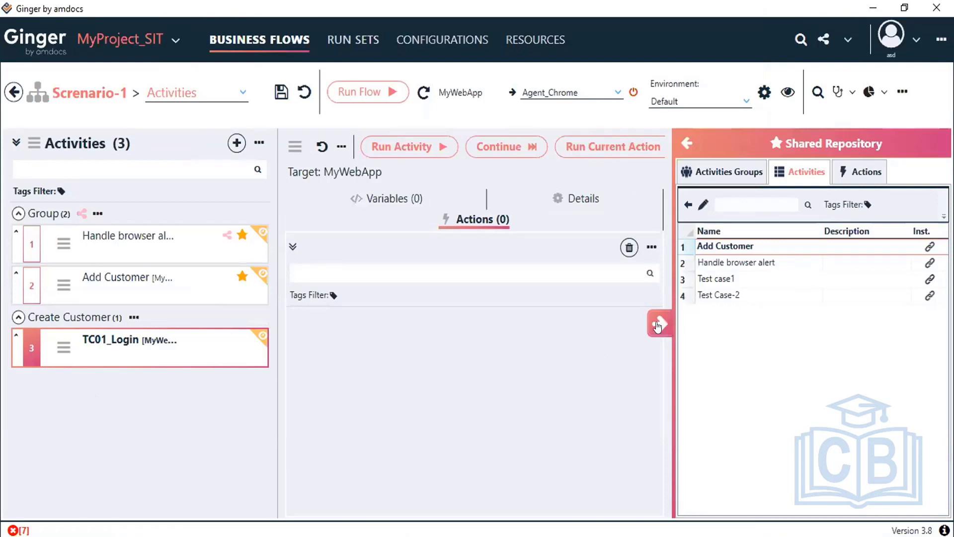
click(660, 323)
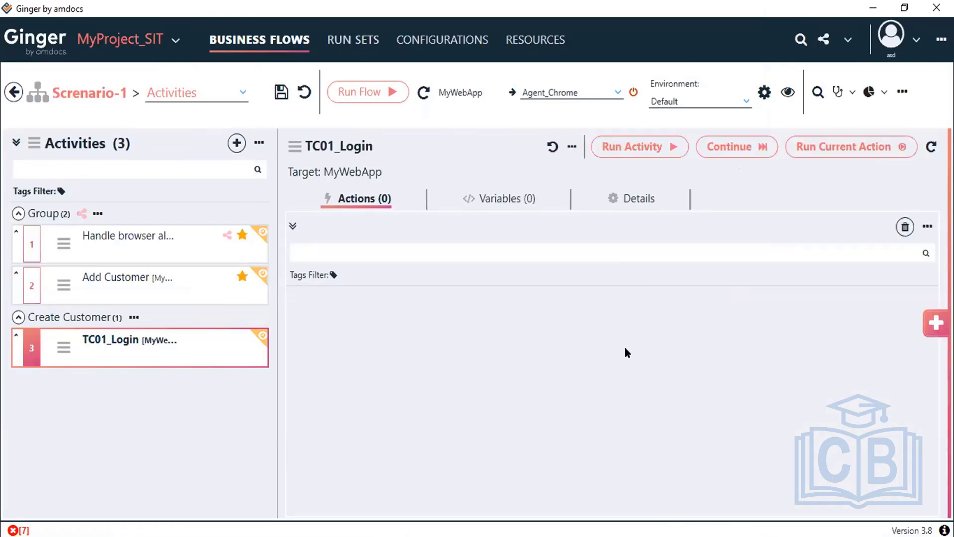
click(933, 326)
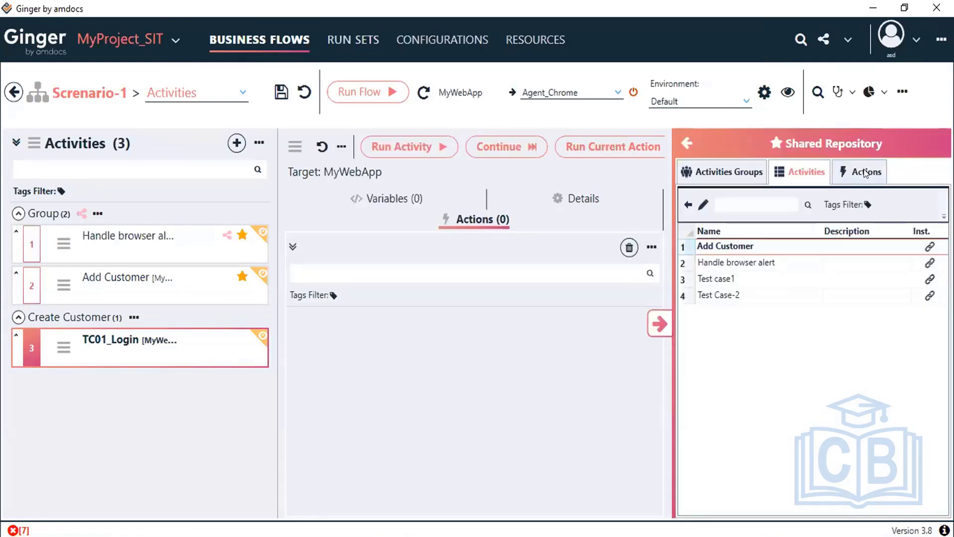
click(865, 173)
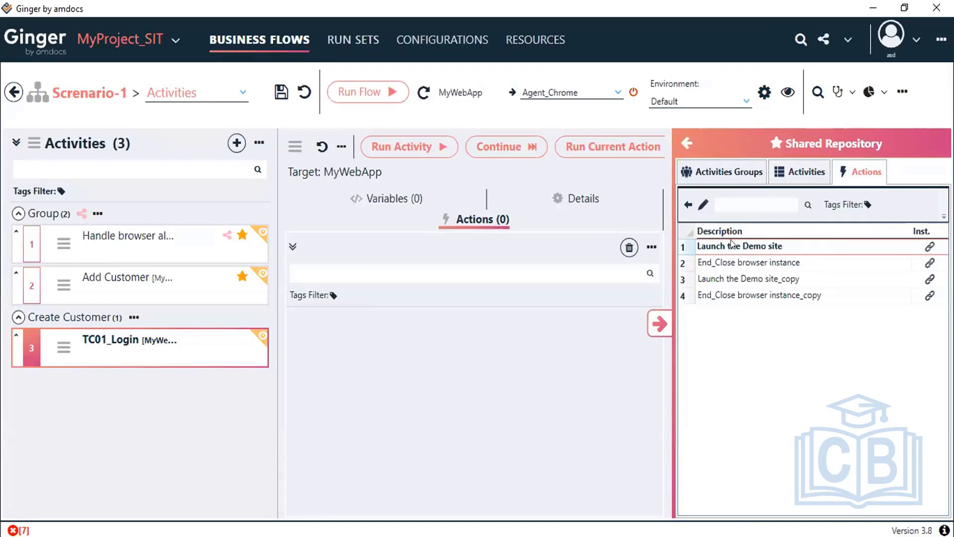
click(688, 205)
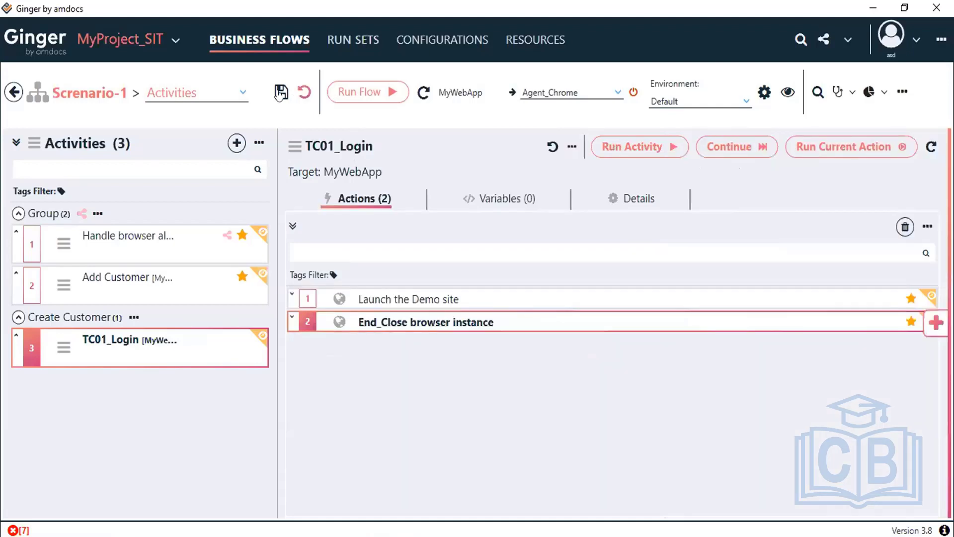
click(279, 93)
key(ctrl+s)
mouse_move(84, 283)
mouse_move(124, 282)
mouse_move(94, 346)
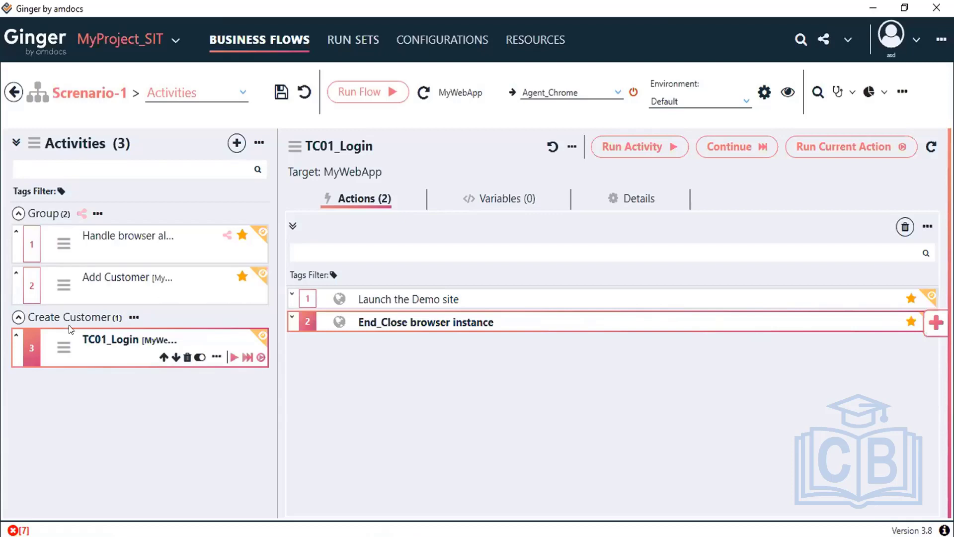
Step: Open the Shared Repository and show its list of shared activities
click(936, 323)
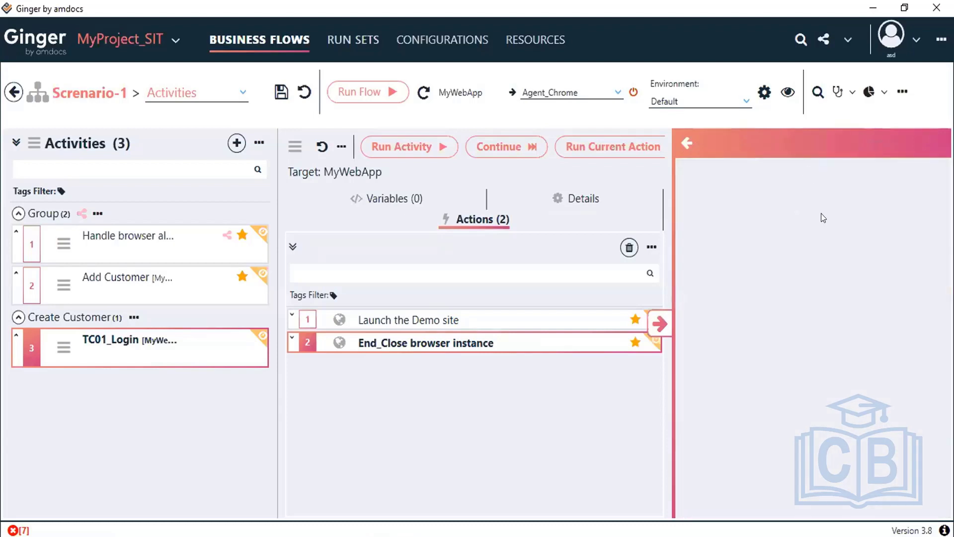
click(819, 173)
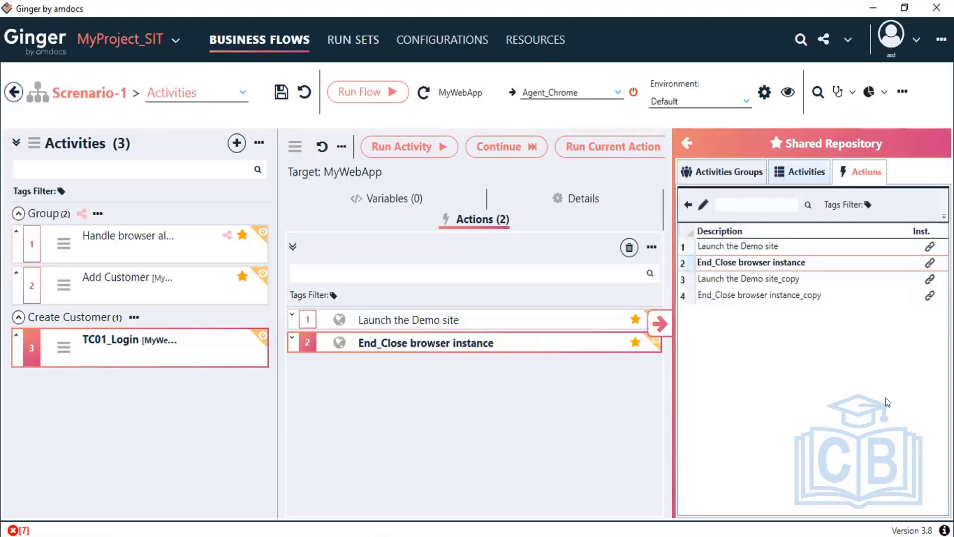
click(809, 172)
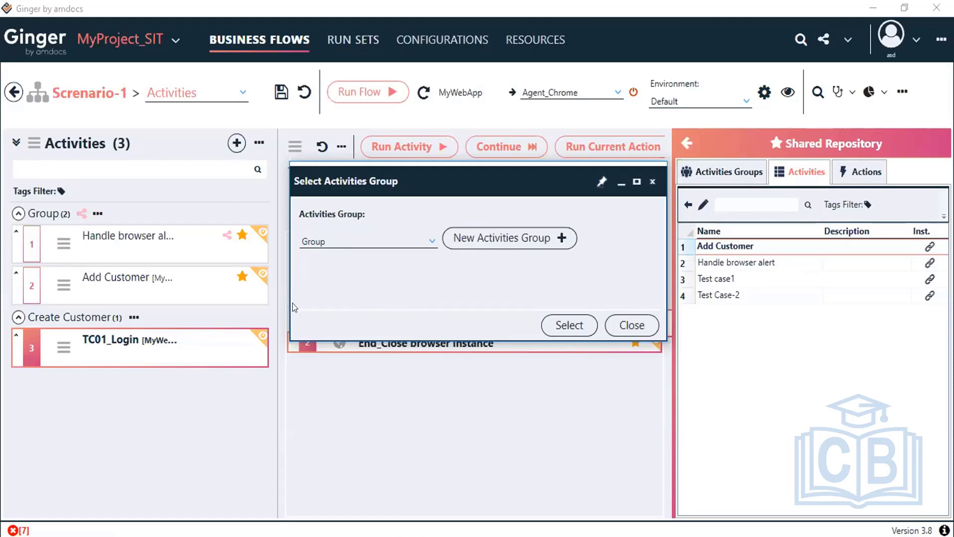
Step: Place Add Customer under the Create Customer group as activity 4, open it, and save Scenario-1
click(406, 239)
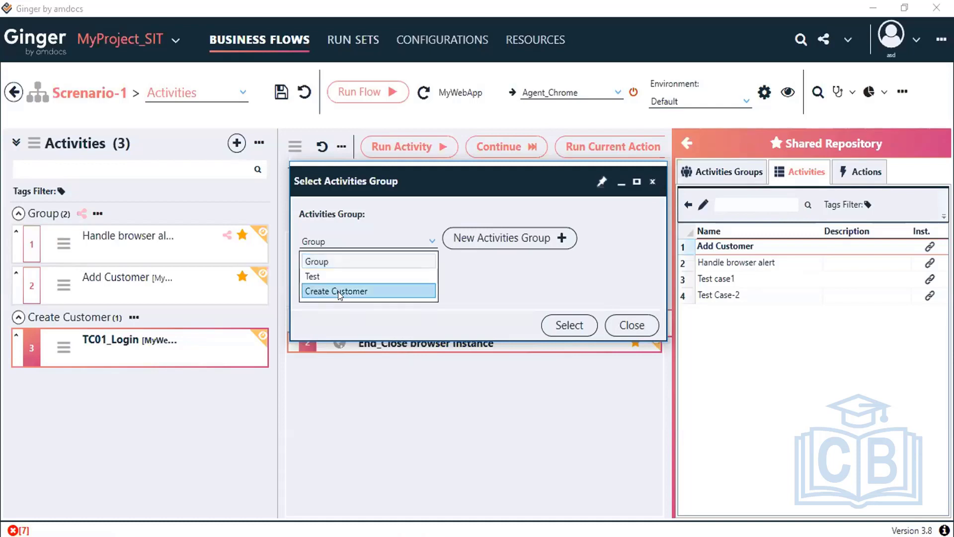
click(338, 292)
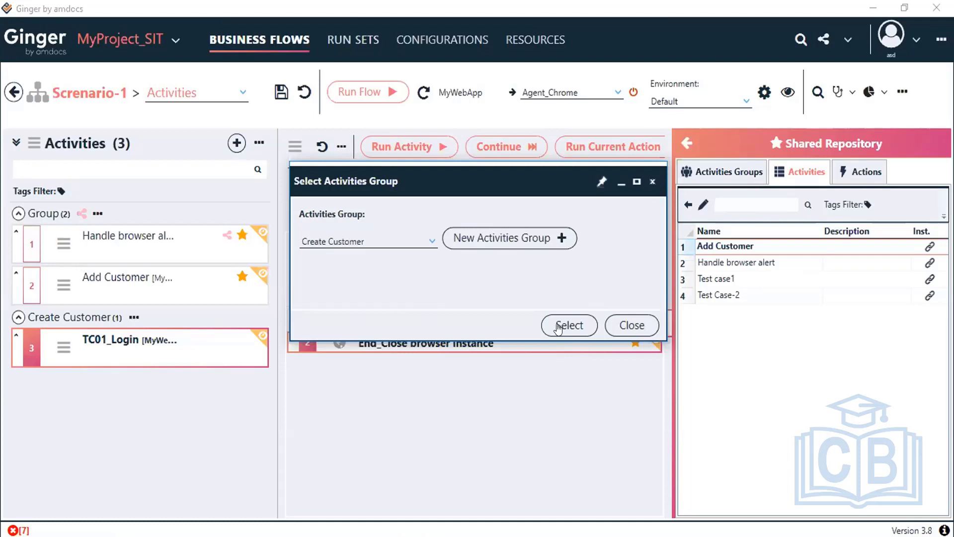
click(559, 328)
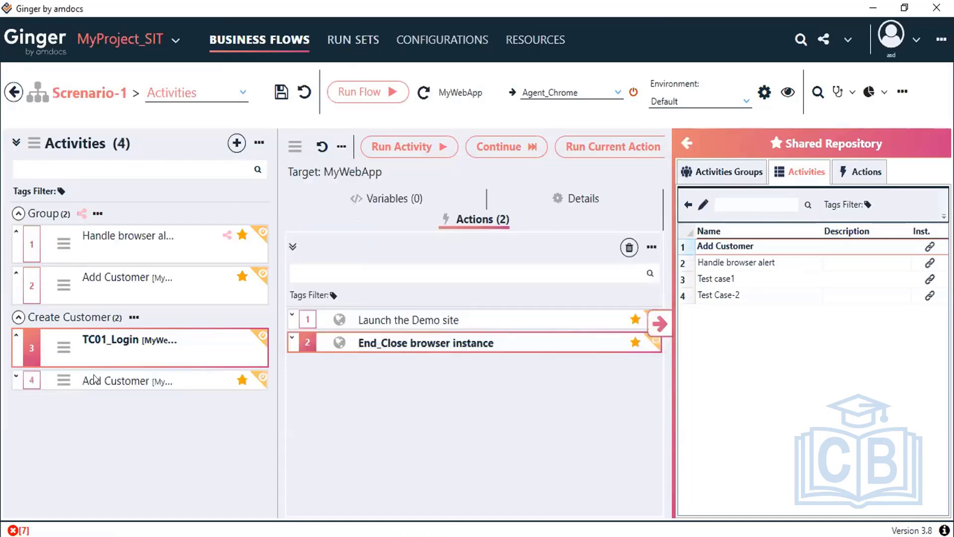
click(95, 381)
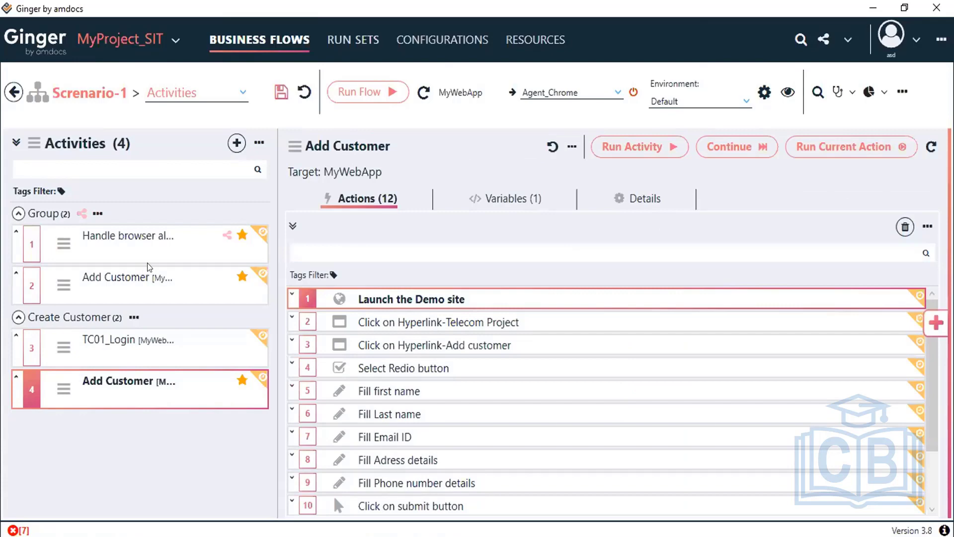
key(ctrl+s)
Step: Fold up the Group and Create Customer sections so no activities show
mouse_move(85, 330)
click(17, 233)
click(18, 234)
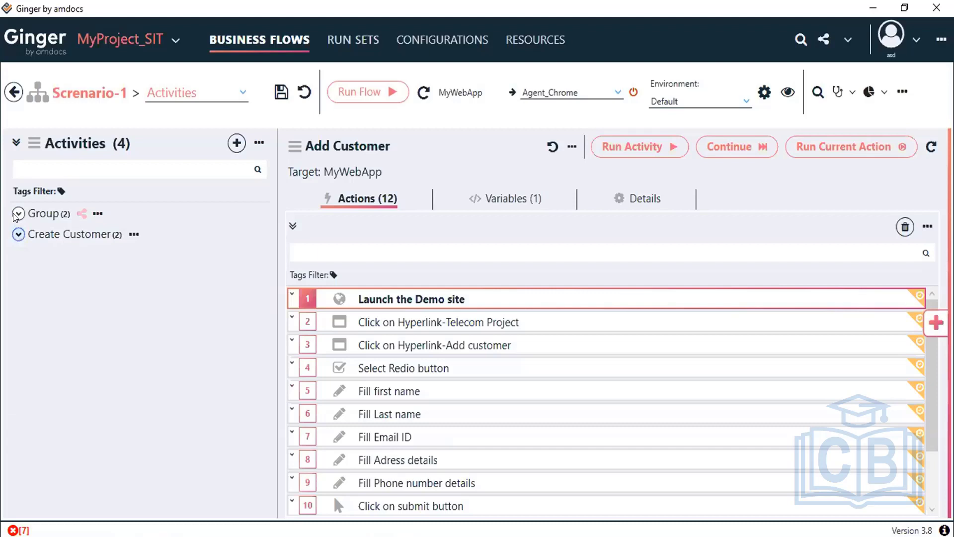
click(17, 213)
click(18, 214)
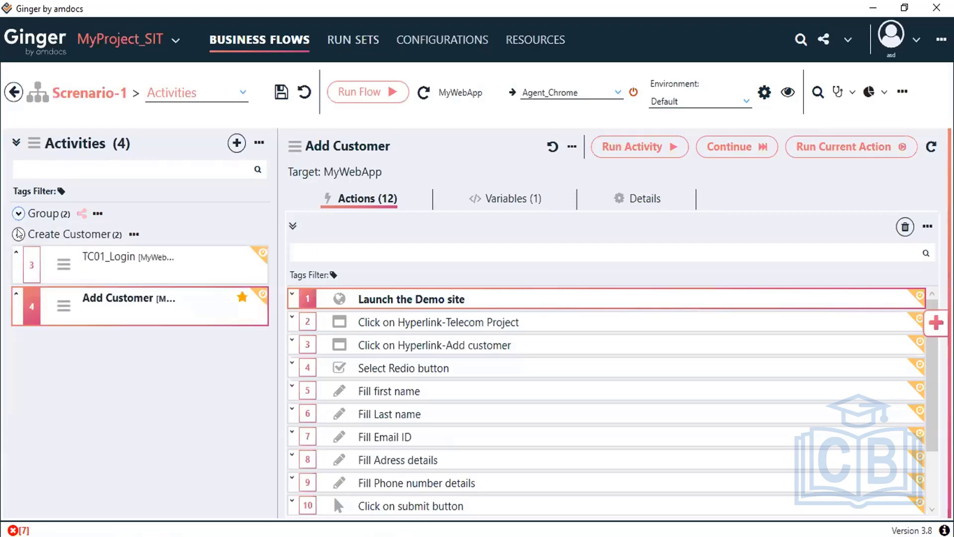
click(18, 234)
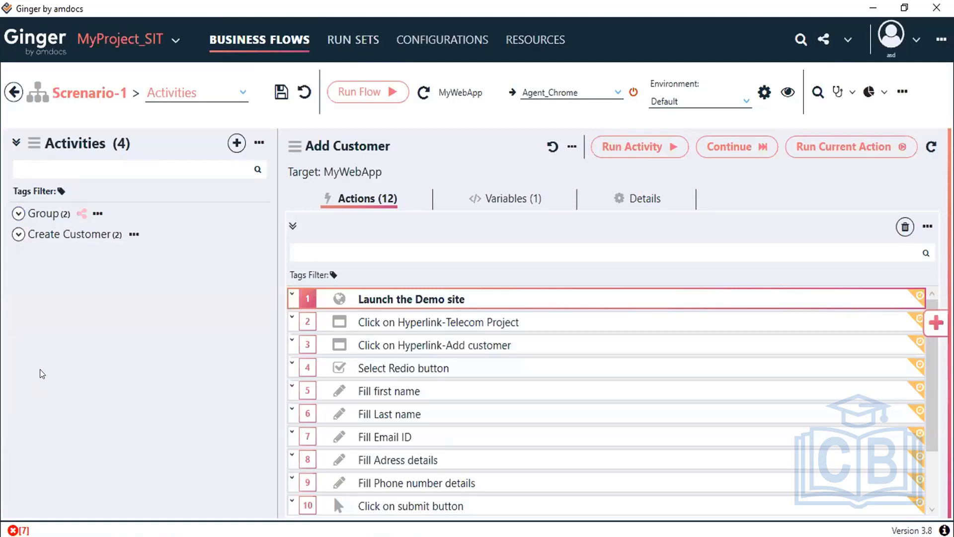
Step: Expand Create Customer to show Add Customer's ACT_CustomerID variable, then switch to Chrome
click(17, 234)
click(100, 261)
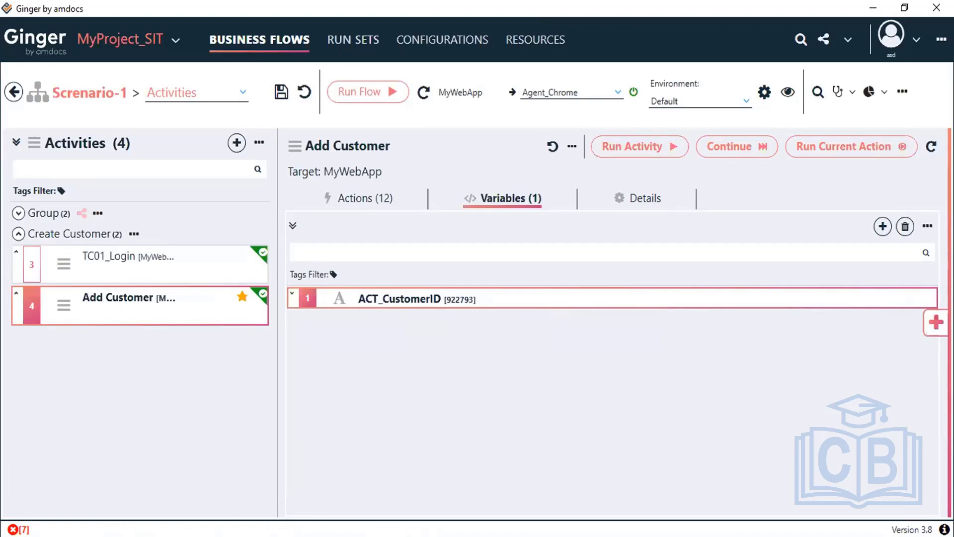
key(alt+Tab)
key(alt+Tab)
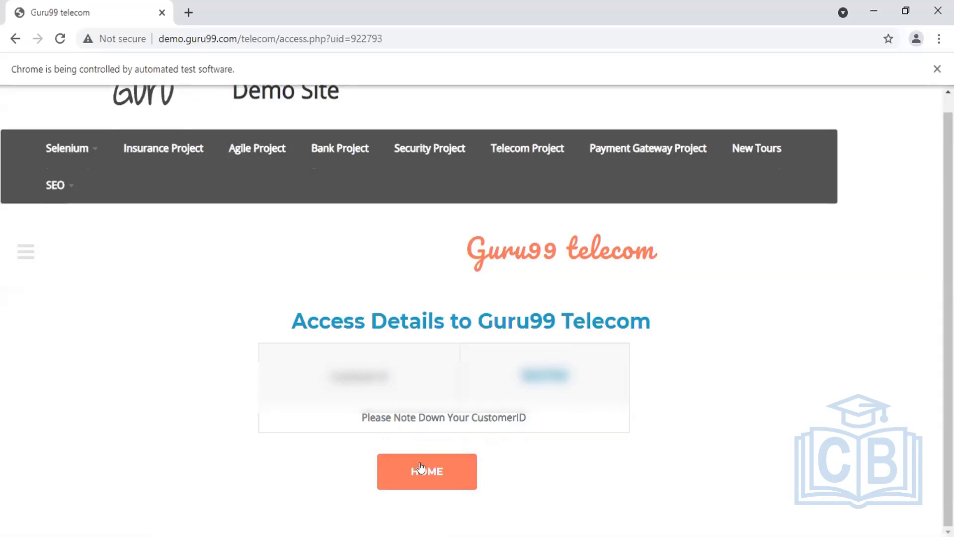
Step: Go to the Guru99 Telecom home page and open Pay Billing to check its Customer ID field
click(430, 461)
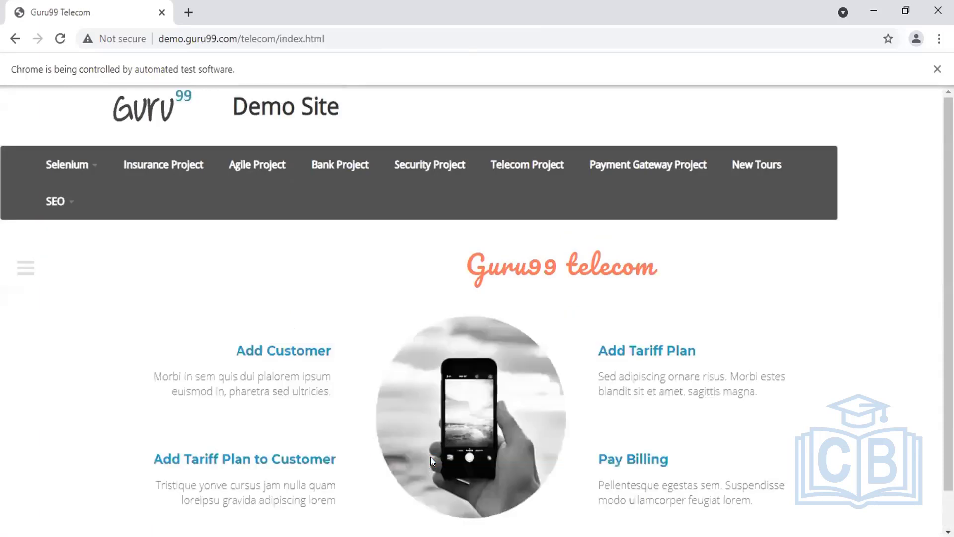
scroll(768, 317, down, 1)
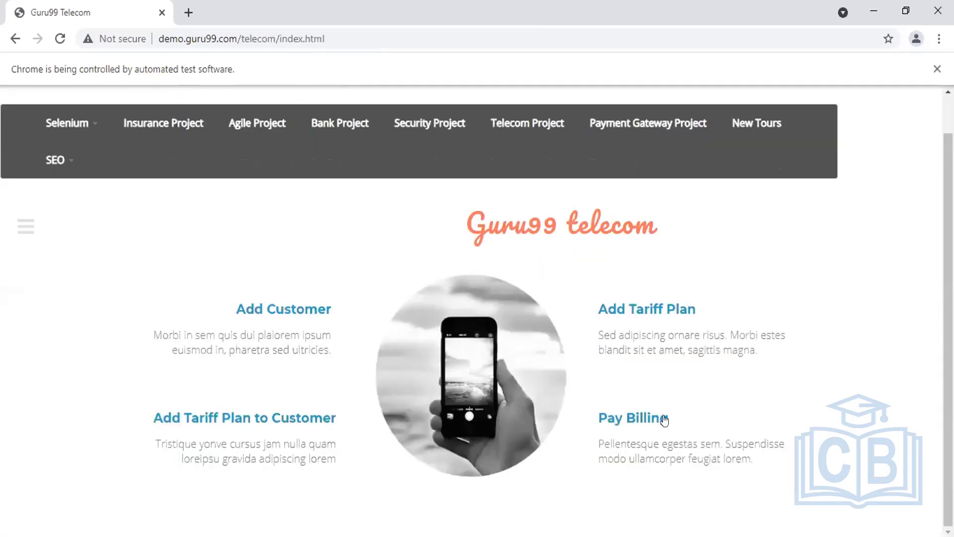
click(634, 420)
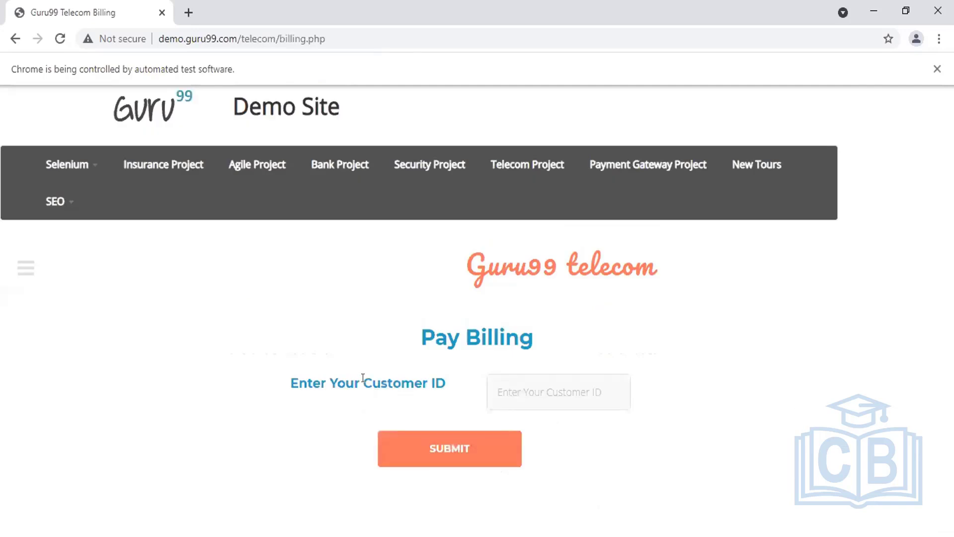
drag(363, 382, 446, 384)
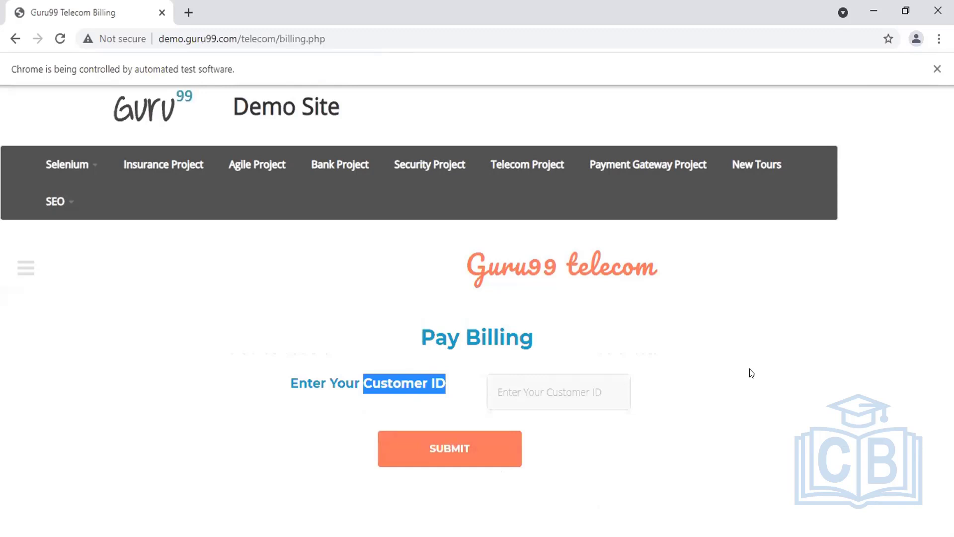
click(521, 395)
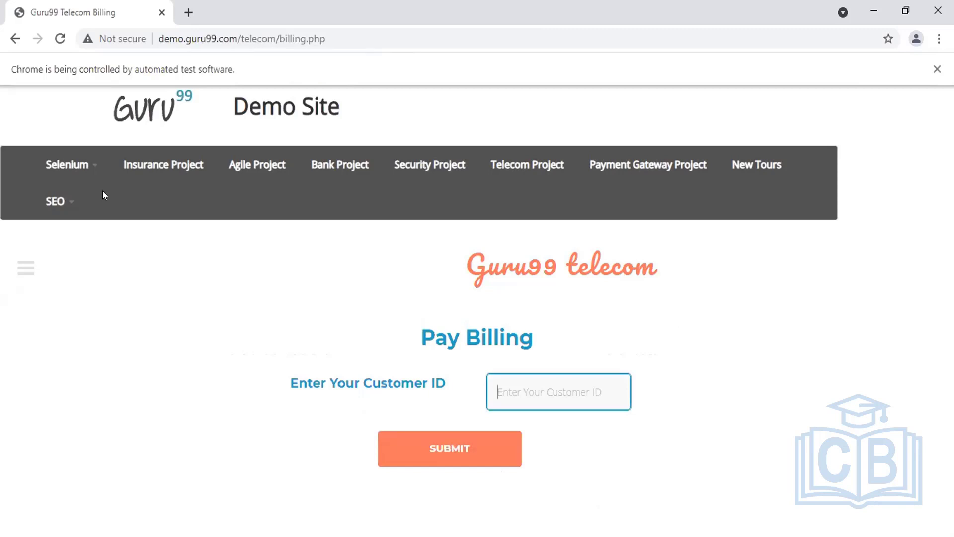
Step: Return home, reopen Pay Billing, go back, and bring up the page's inspect menu
click(529, 164)
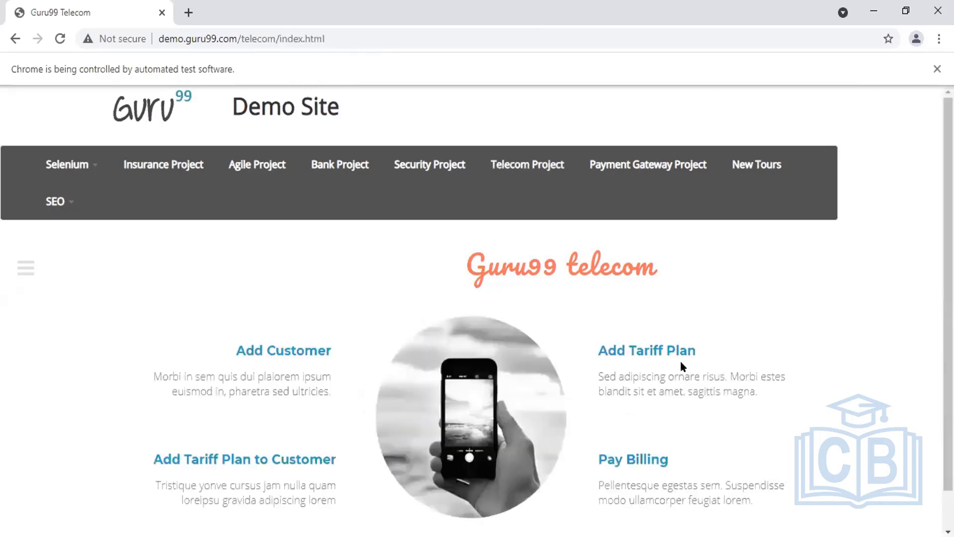
scroll(368, 365, down, 1)
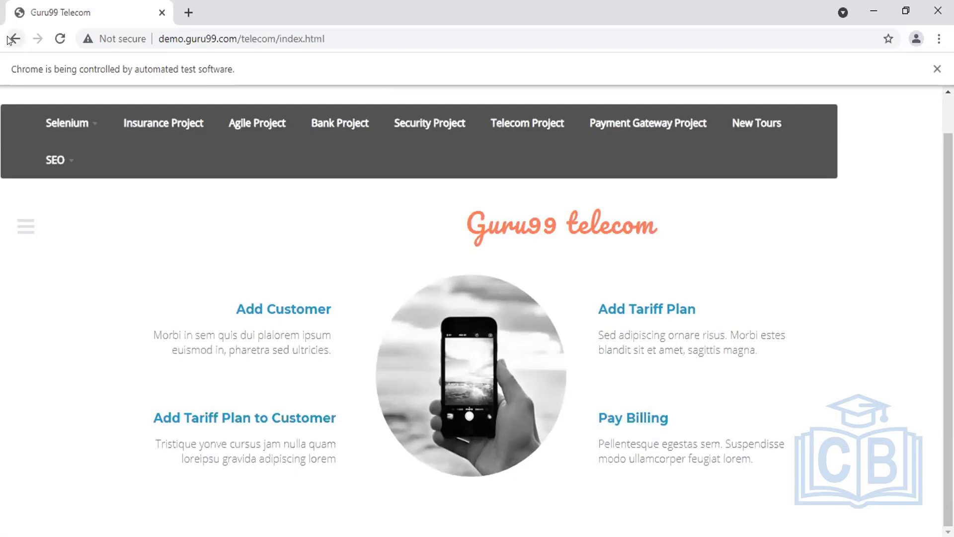
click(633, 419)
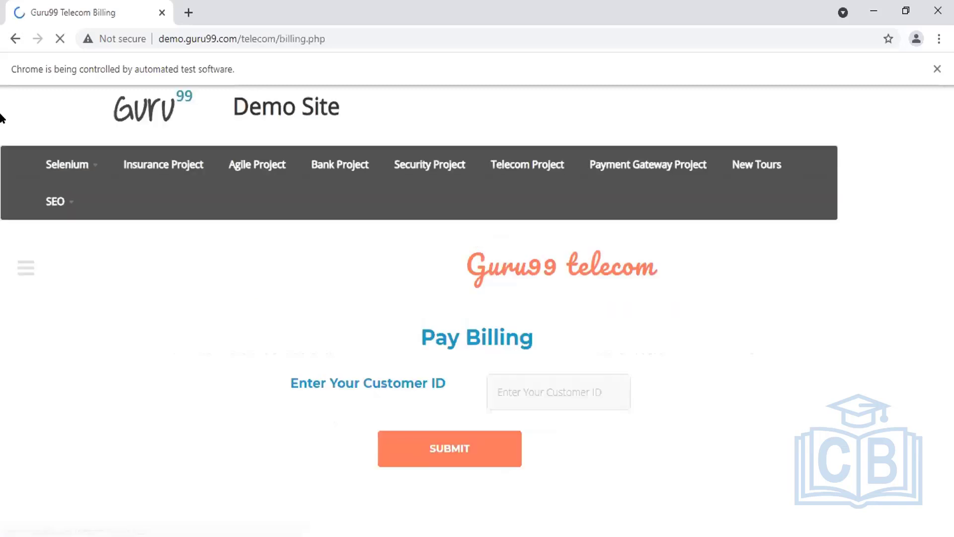
key(alt+Left)
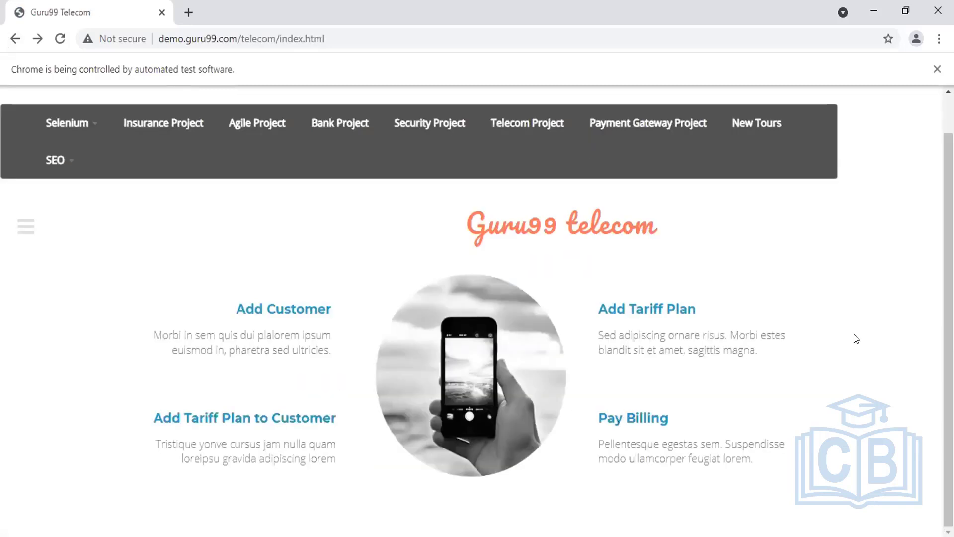
right_click(840, 338)
Step: Inspect the Pay Billing link in DevTools and select its billing.php href, then return to Ginger
click(834, 324)
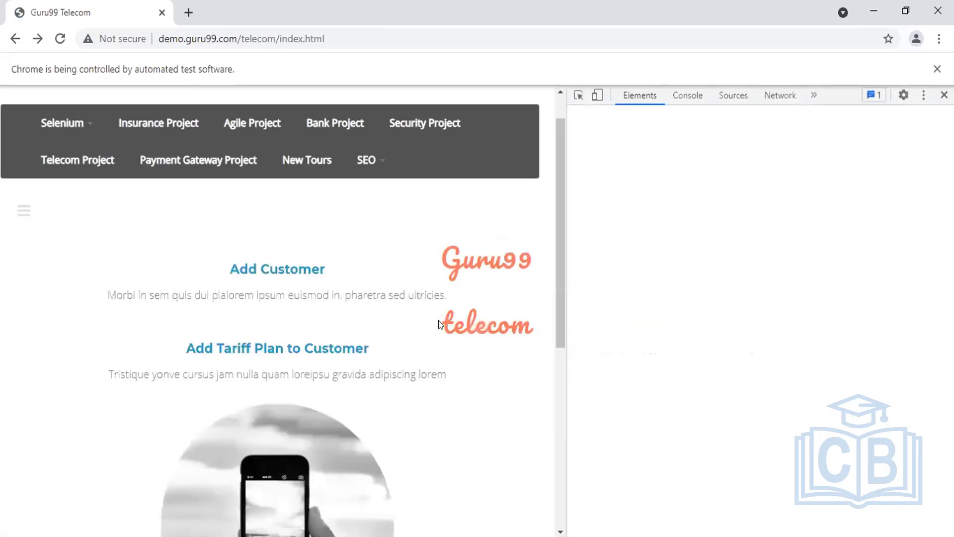
scroll(563, 397, down, 6)
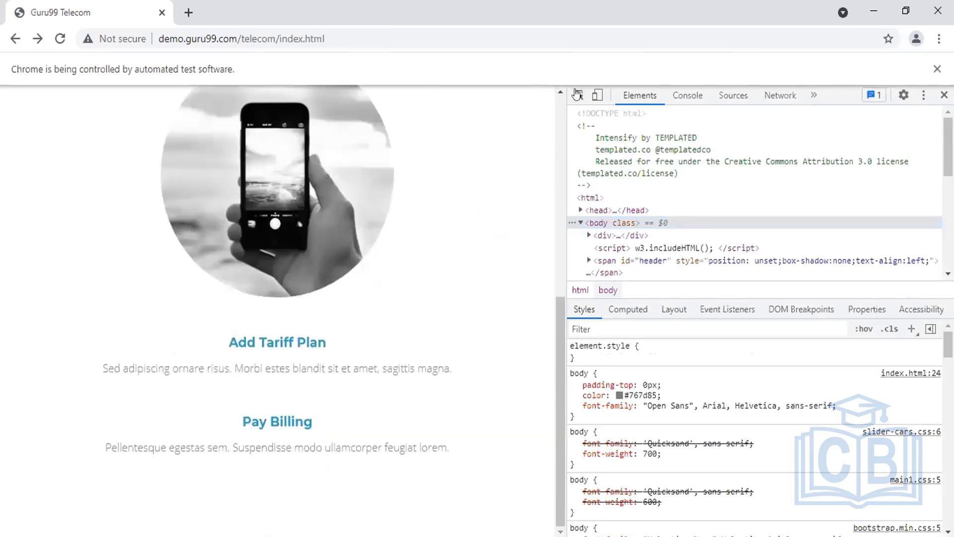
click(577, 94)
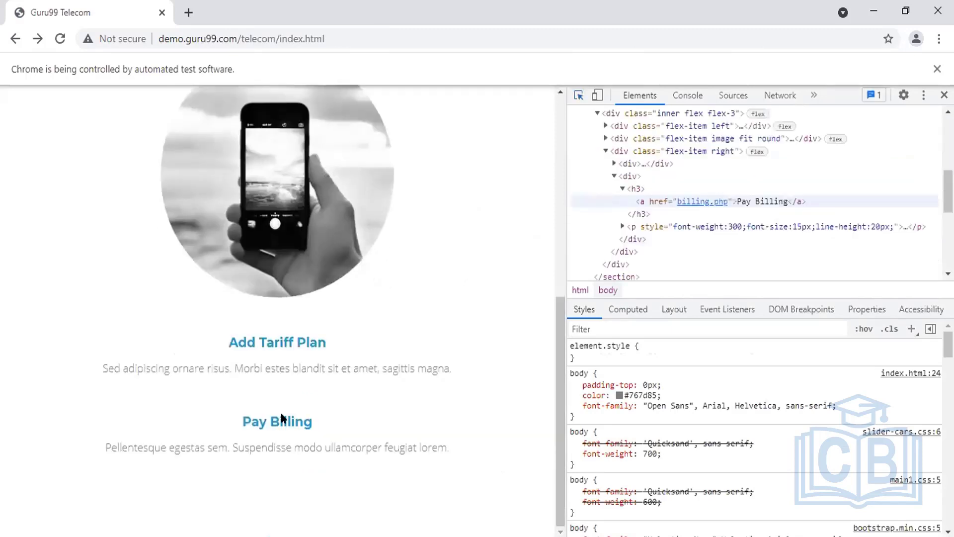
click(699, 201)
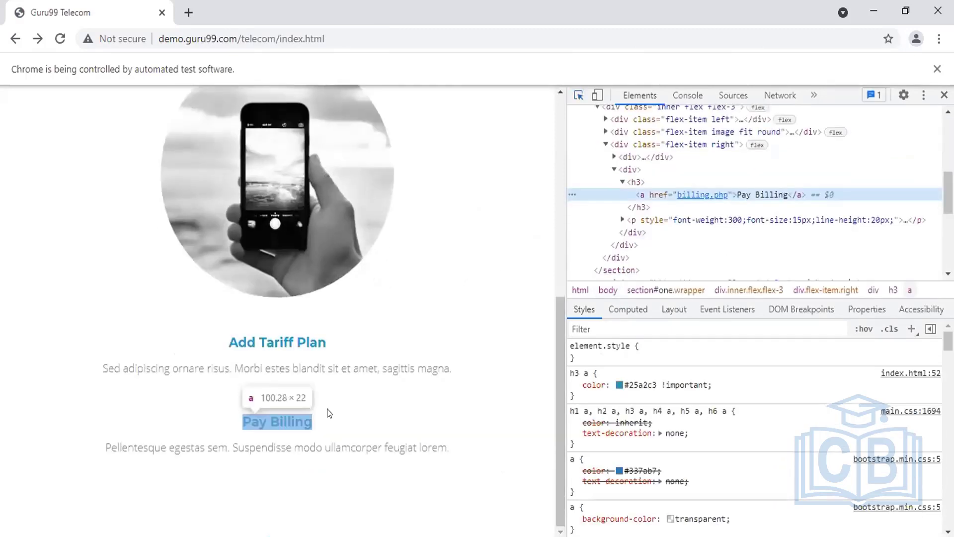
right_click(662, 195)
click(719, 224)
click(725, 195)
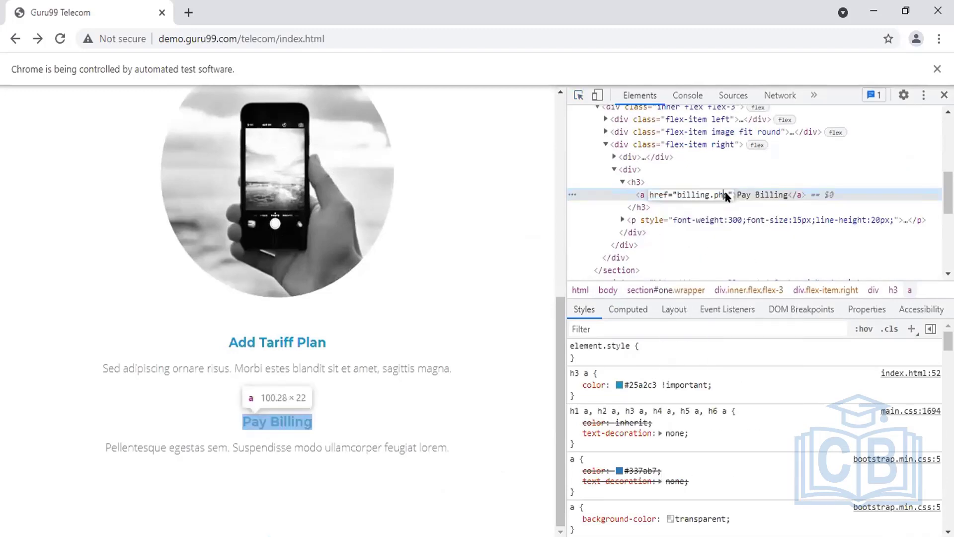
double_click(679, 195)
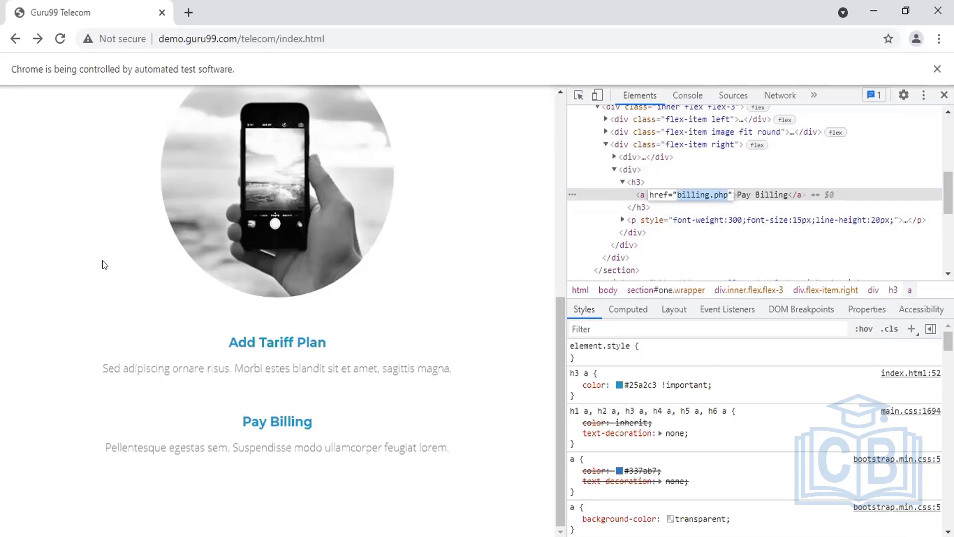
key(alt+Tab)
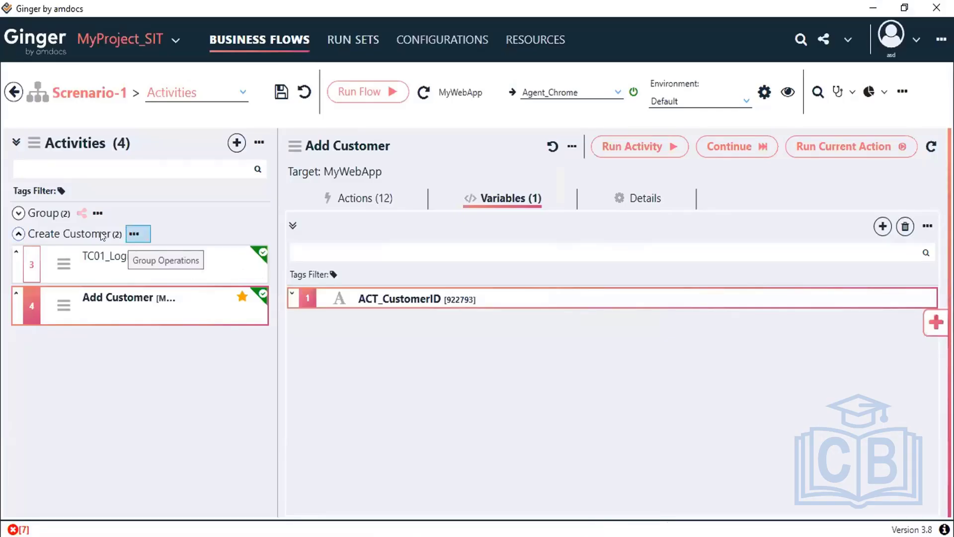
Step: Start a new activity and create a Payment_Flows activities group for it
click(18, 234)
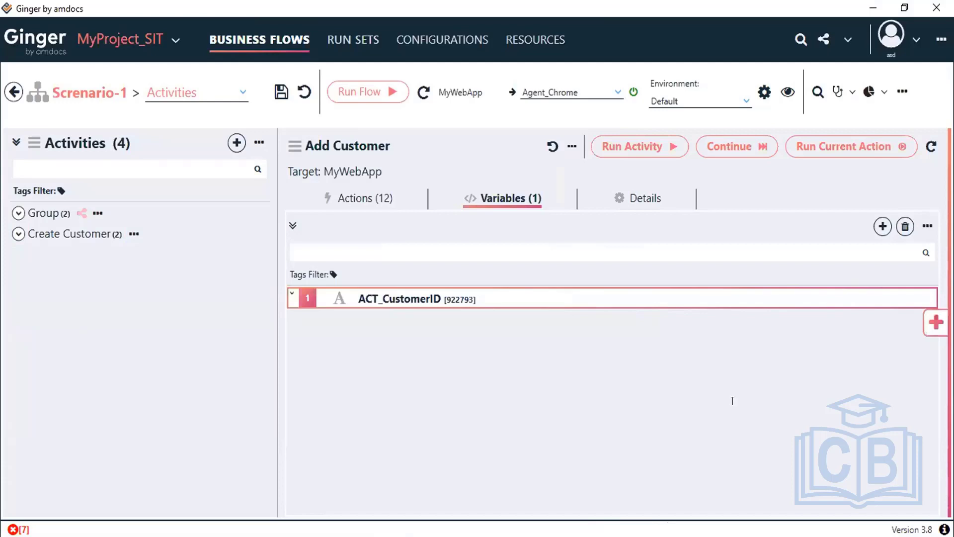
key(alt+Tab)
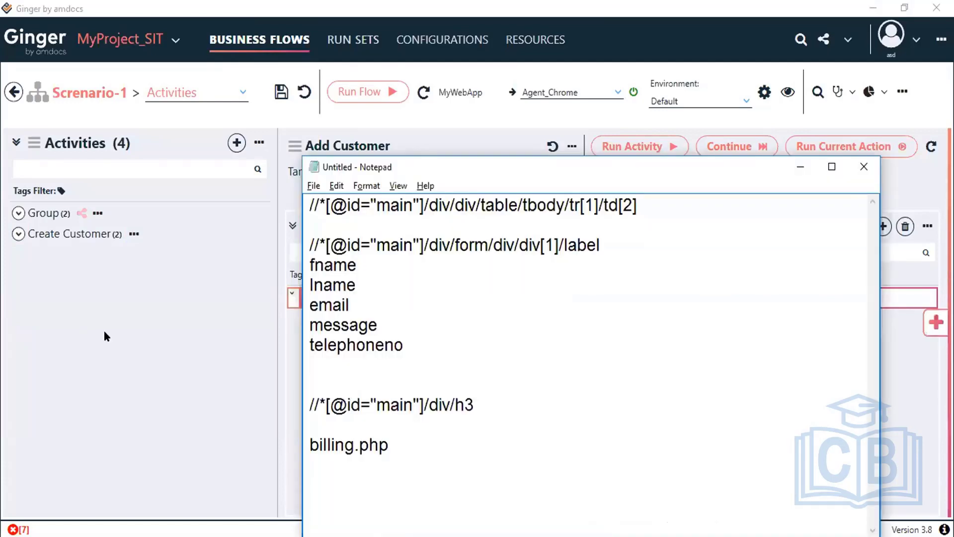
click(105, 337)
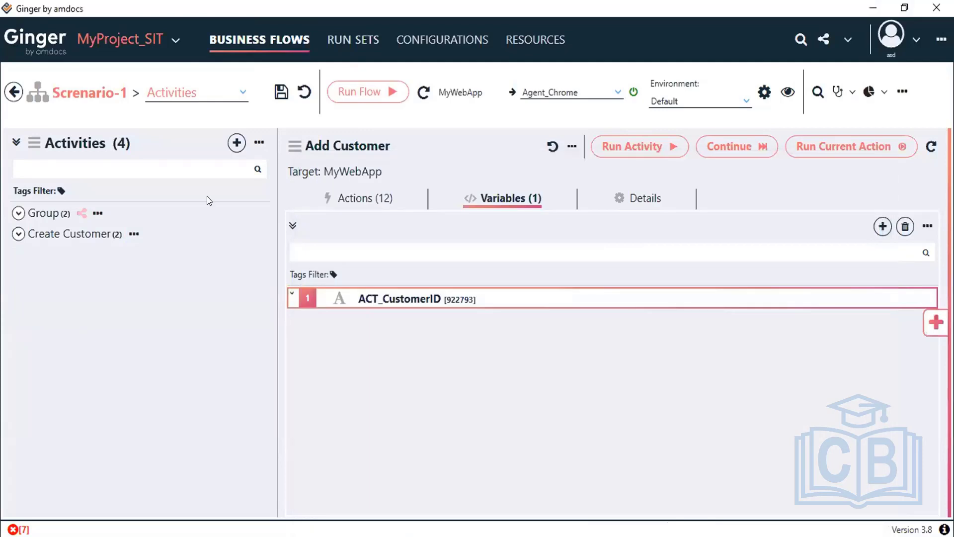
click(236, 144)
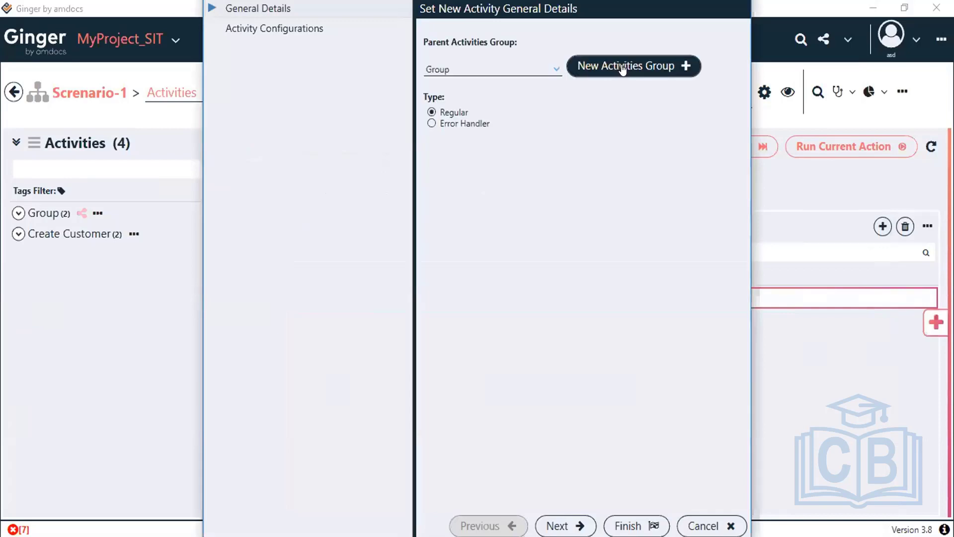
click(623, 67)
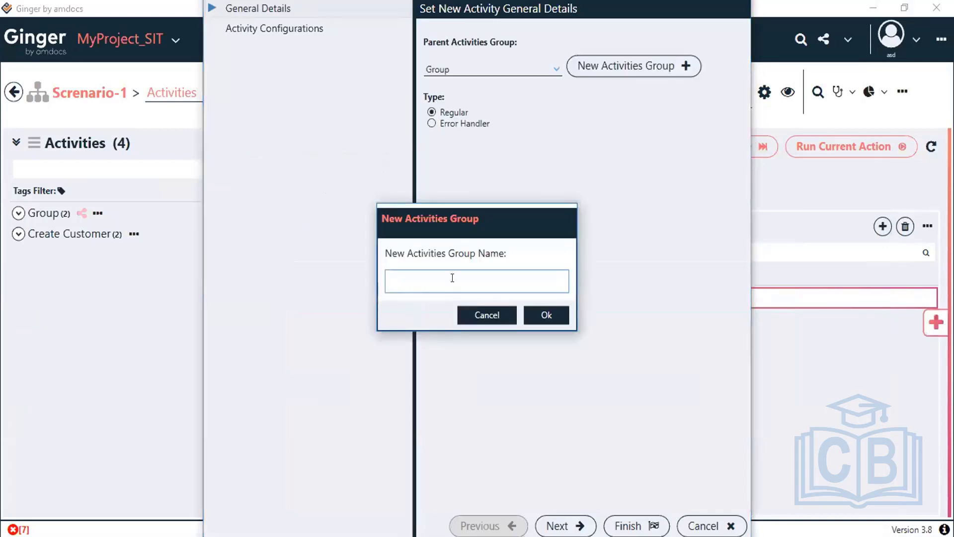
text(Payment_Flows)
click(553, 314)
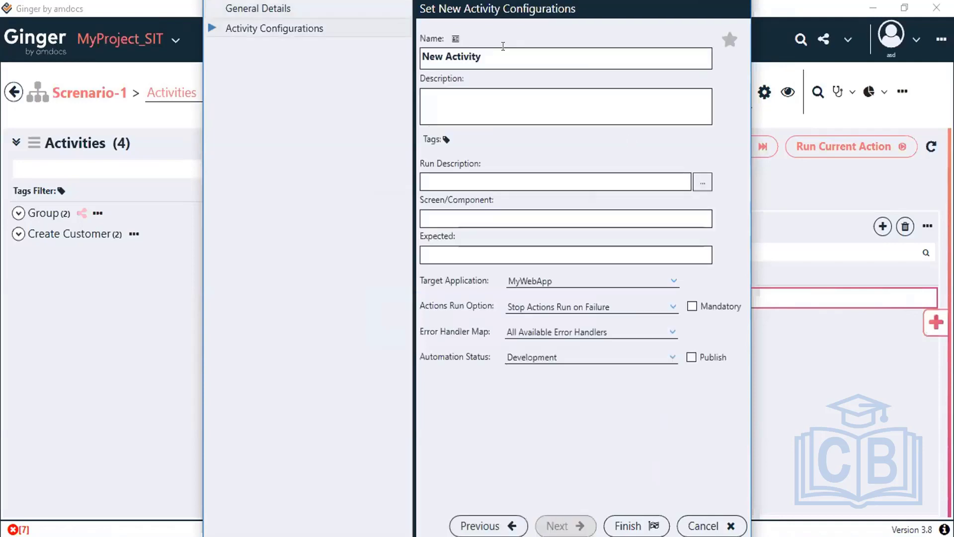
Step: Name the new activity TC03_Pay Bill and finish creating it
key(ctrl+a)
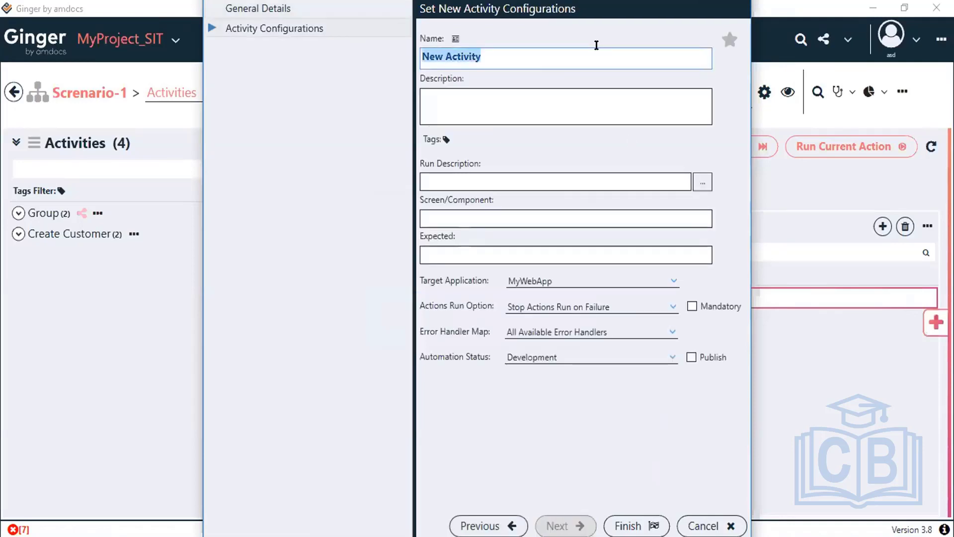
text(TC_)
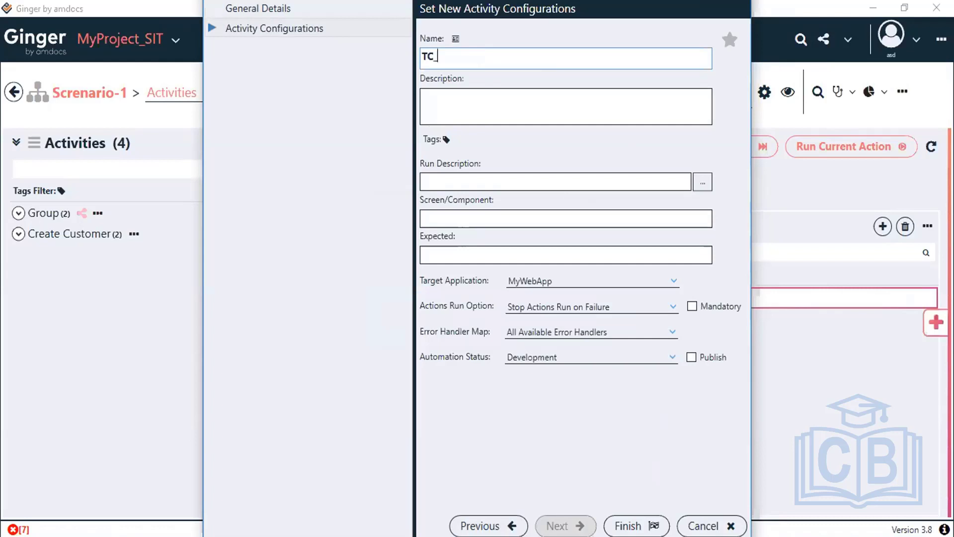
text(0)
key(BackSpace)
text(2)
key(BackSpace)
text(3_Pay Bill)
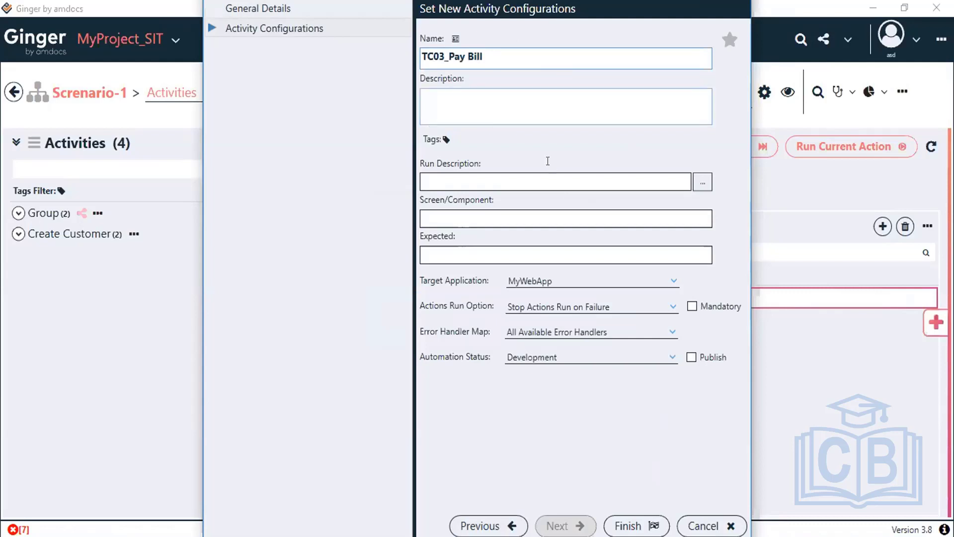
click(609, 515)
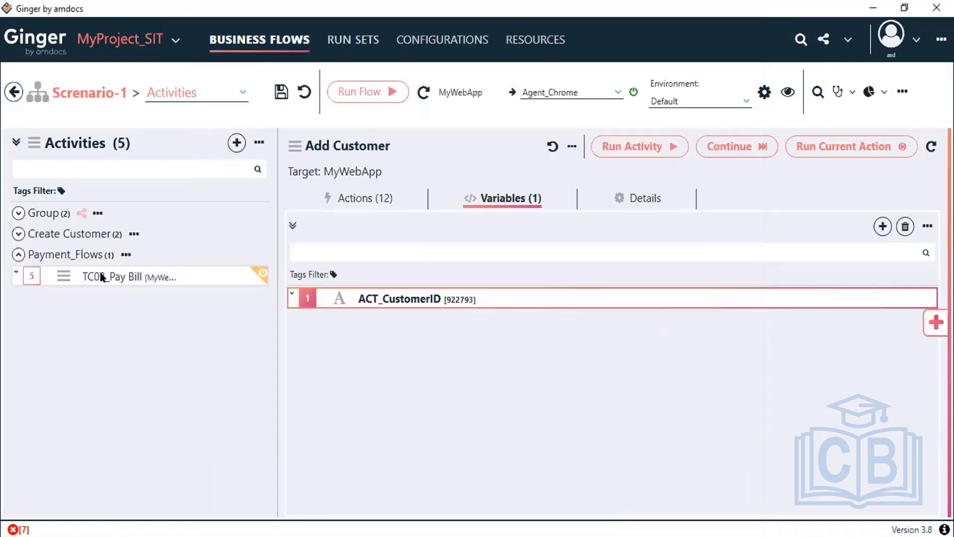
Step: Rename Add Customer to TC02_Add Customer and save Scenario-1
click(41, 235)
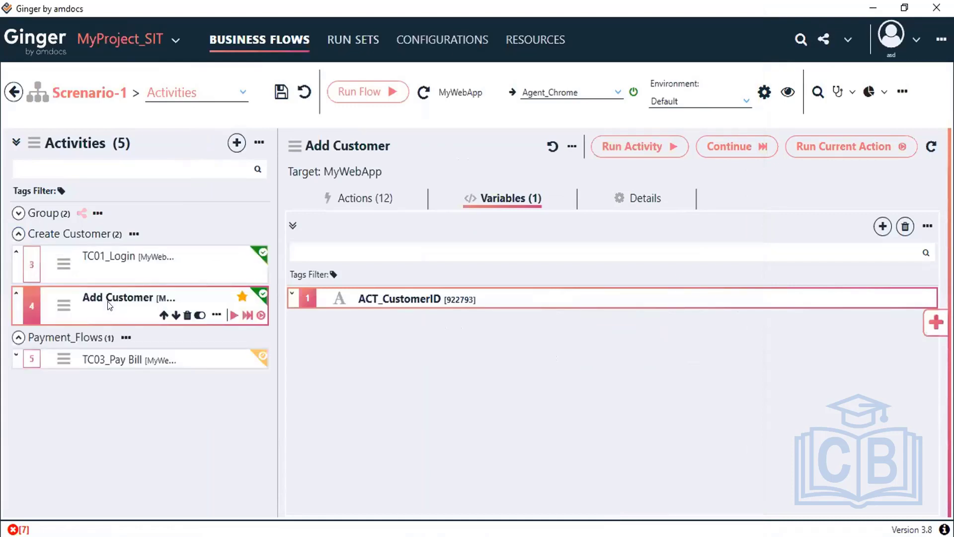
click(629, 201)
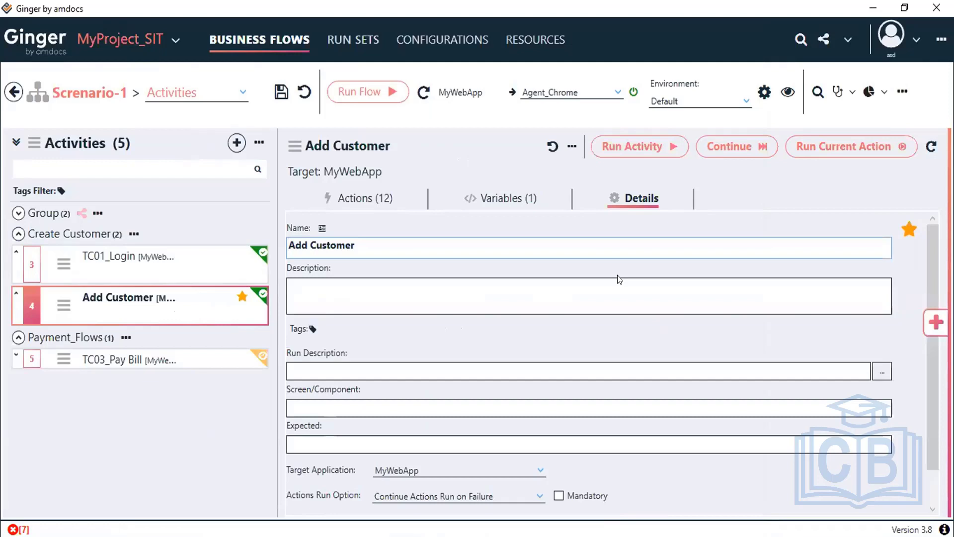
text(TC02)
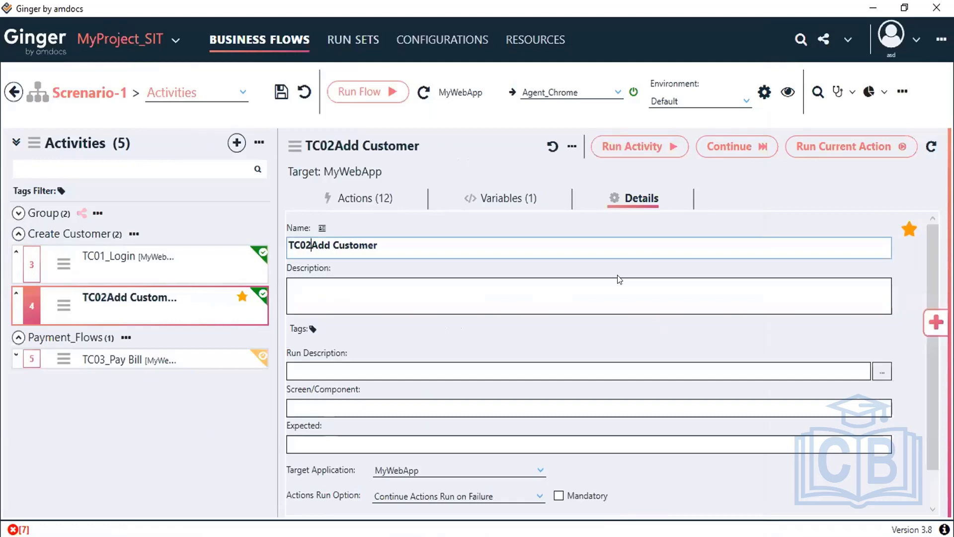
text(_)
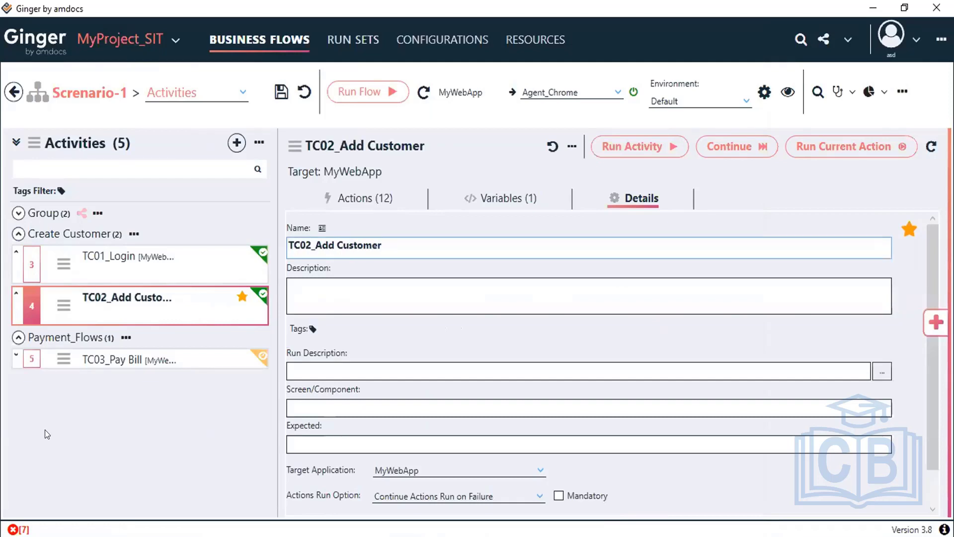
click(279, 92)
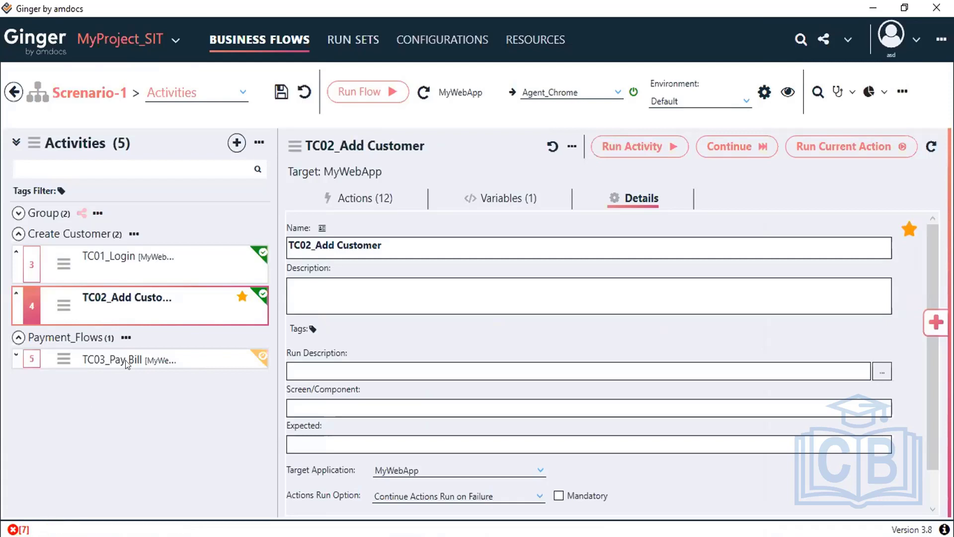
Step: Open TC03_Pay Bill and view its empty Actions list
mouse_move(103, 367)
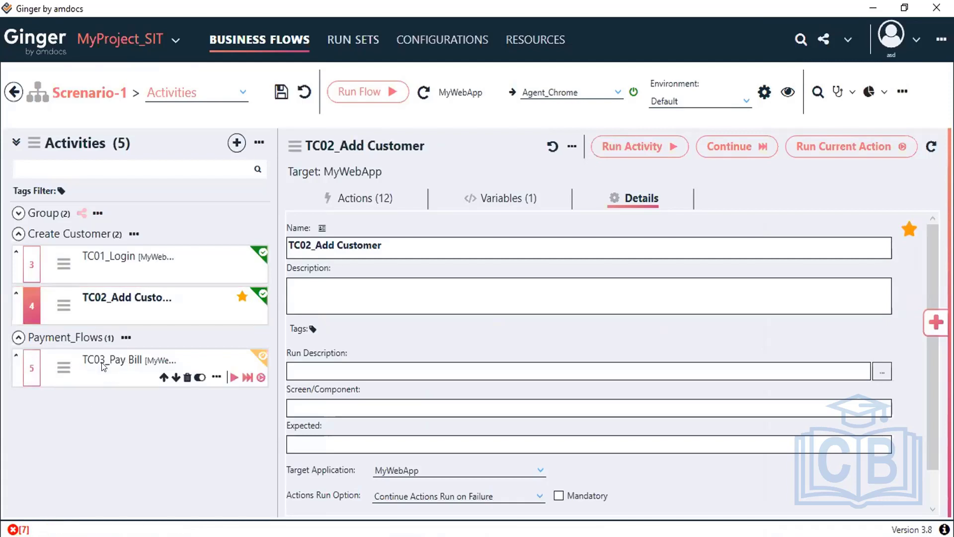
click(103, 366)
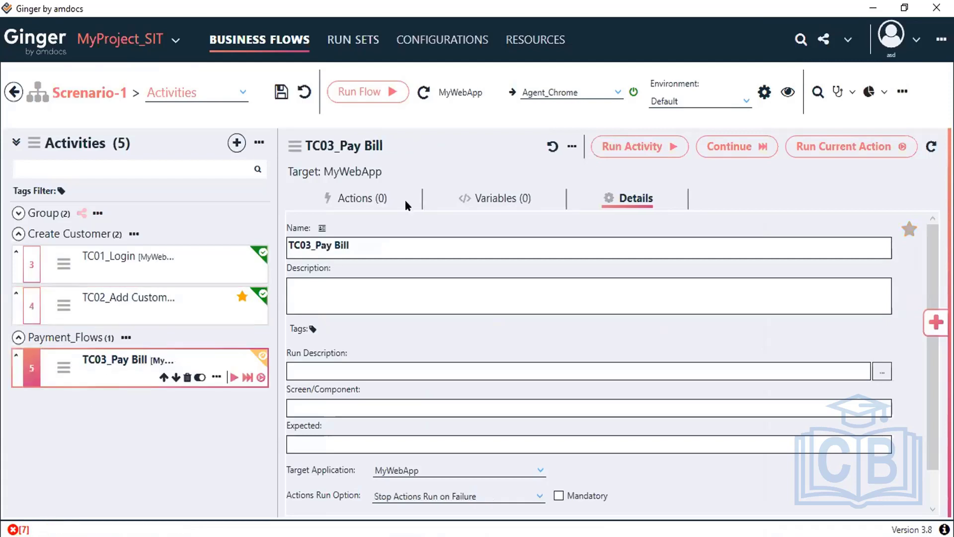
click(348, 197)
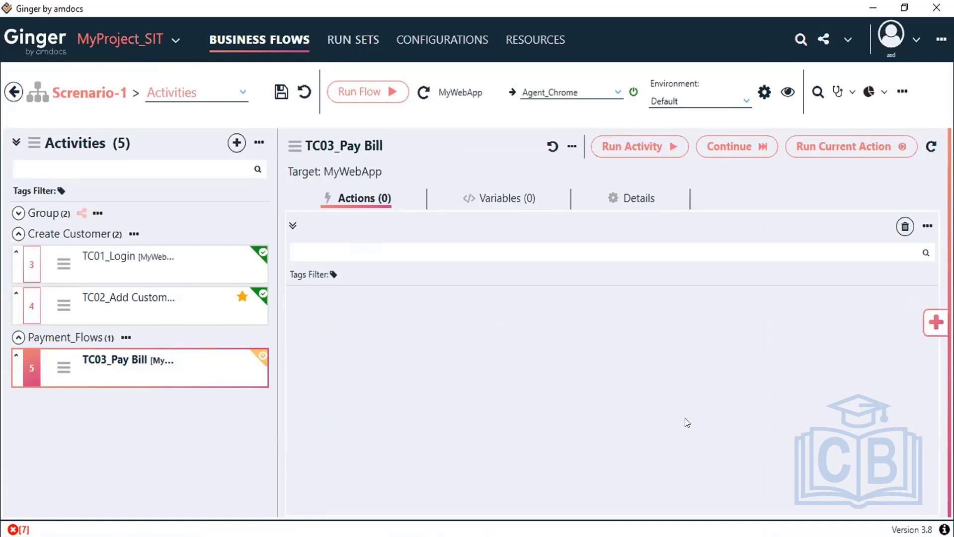
Step: Rerun TC02_Add Customer after checking its Get the customerID action, then start element picking in Chrome
click(103, 301)
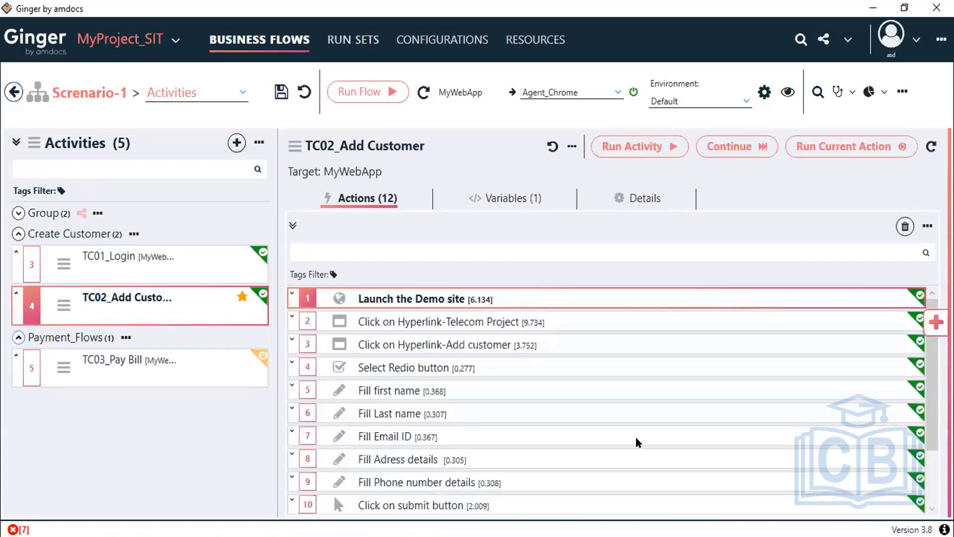
scroll(637, 441, down, 1)
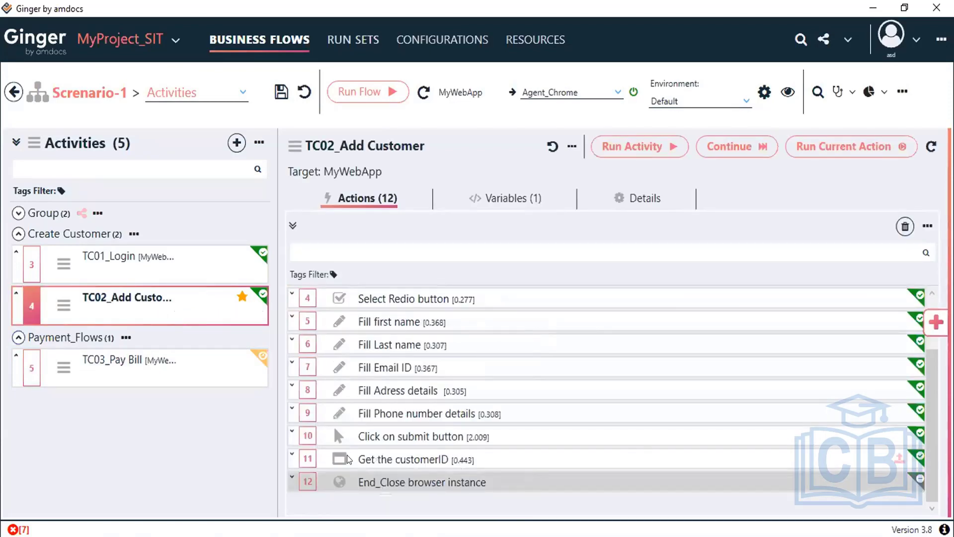
click(415, 463)
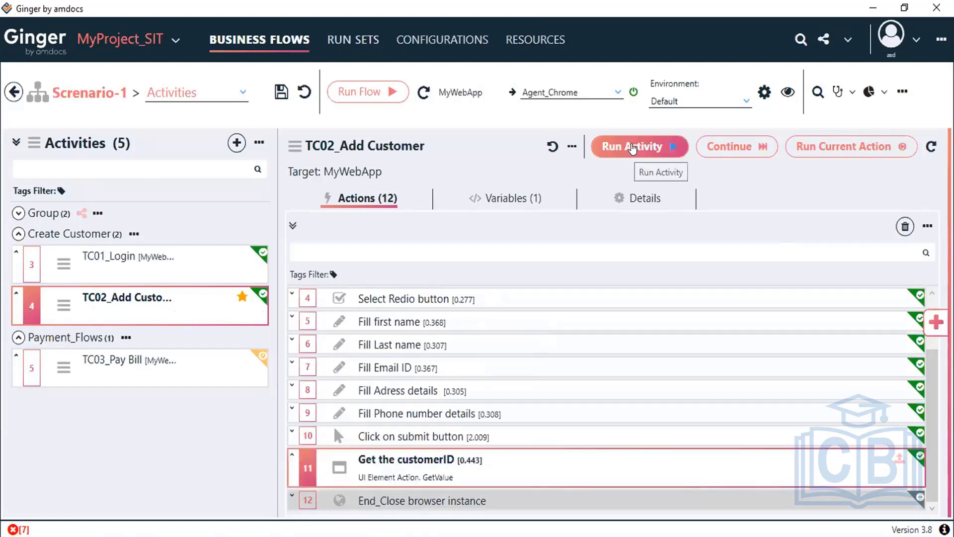
click(632, 148)
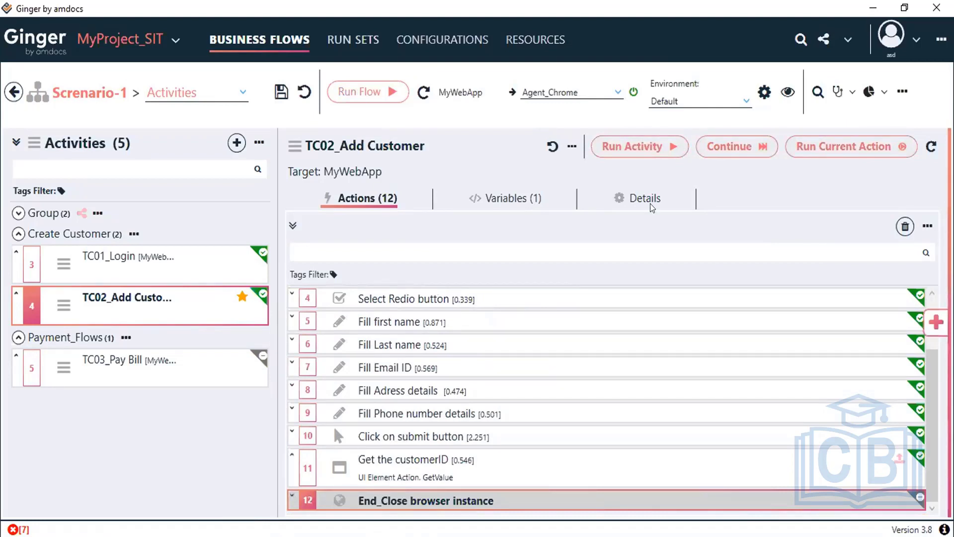
key(alt+Tab)
click(578, 95)
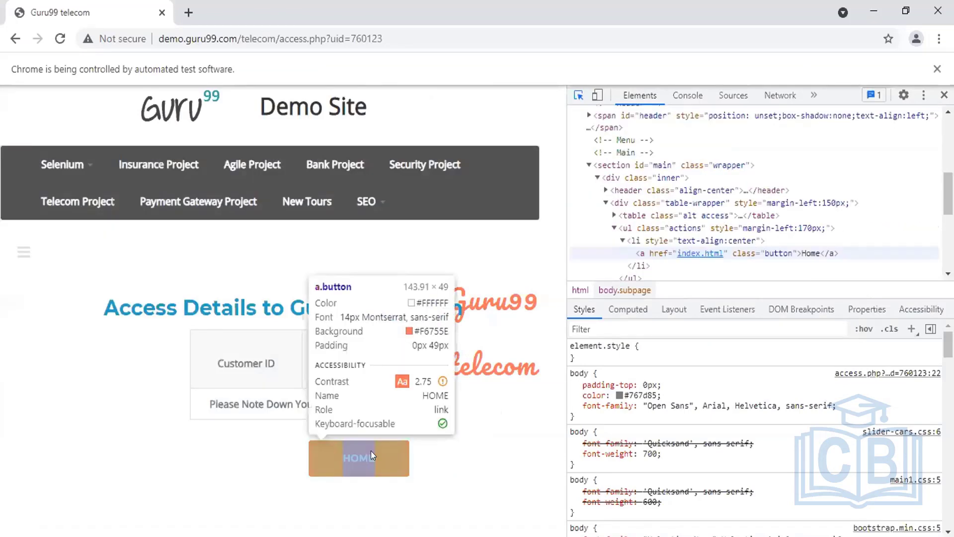
Step: Inspect the HOME link's markup in DevTools and select its index.html target
click(371, 450)
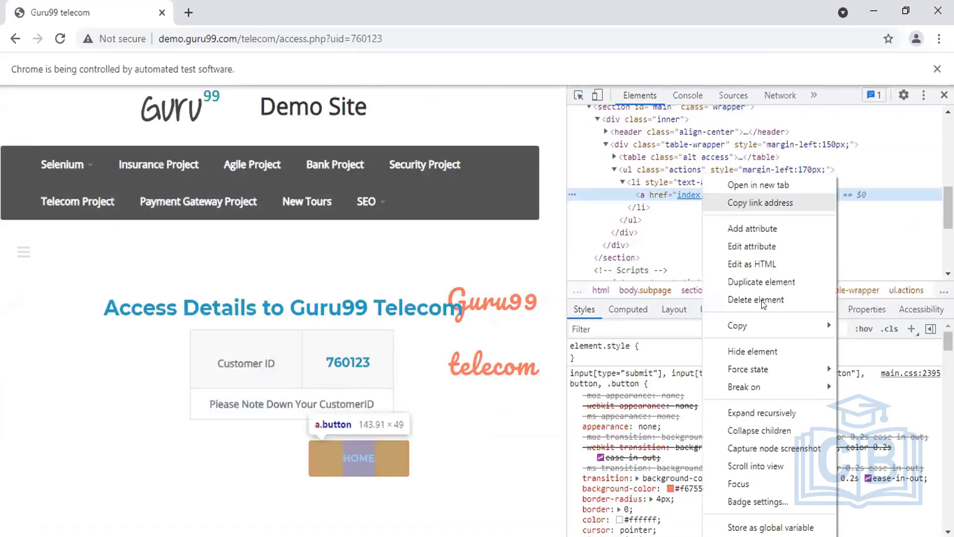
right_click(701, 195)
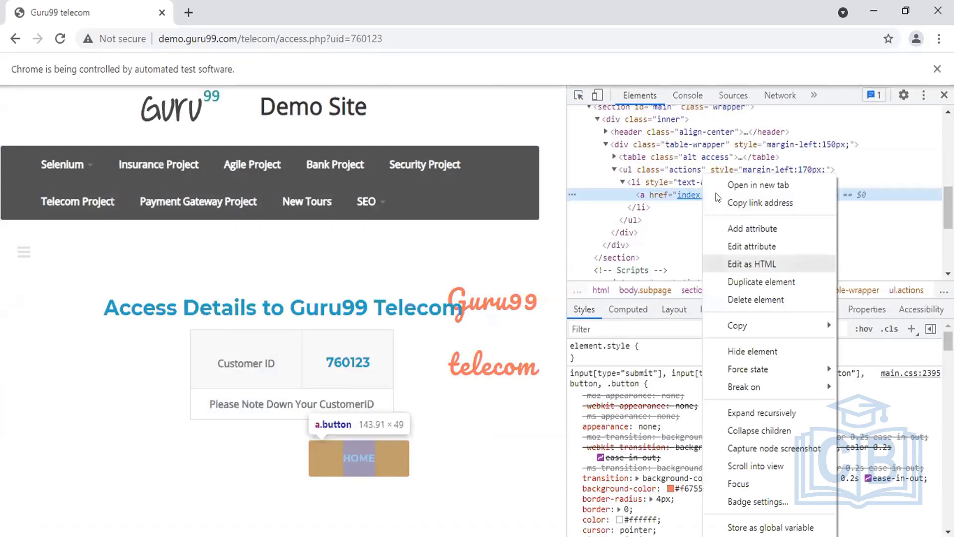
key(Return)
double_click(688, 197)
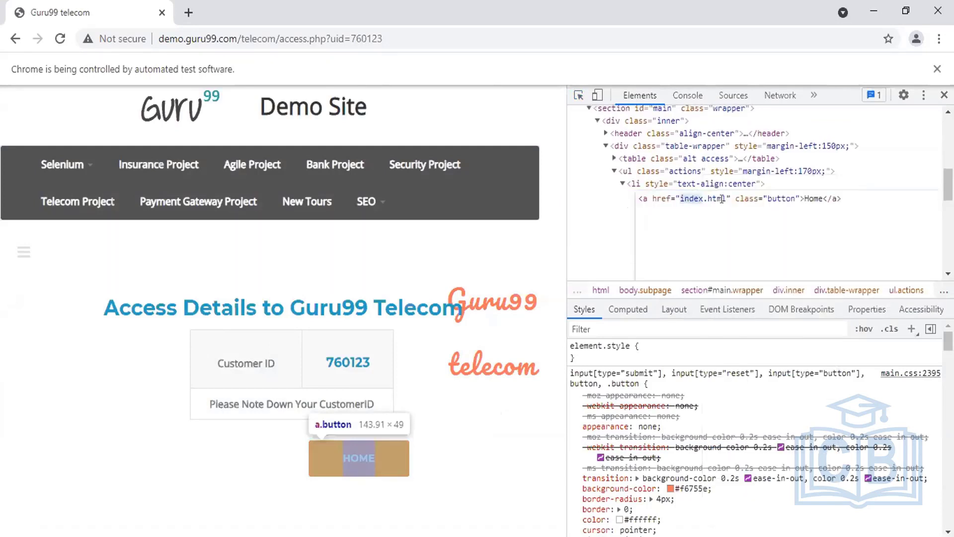
drag(727, 198, 679, 197)
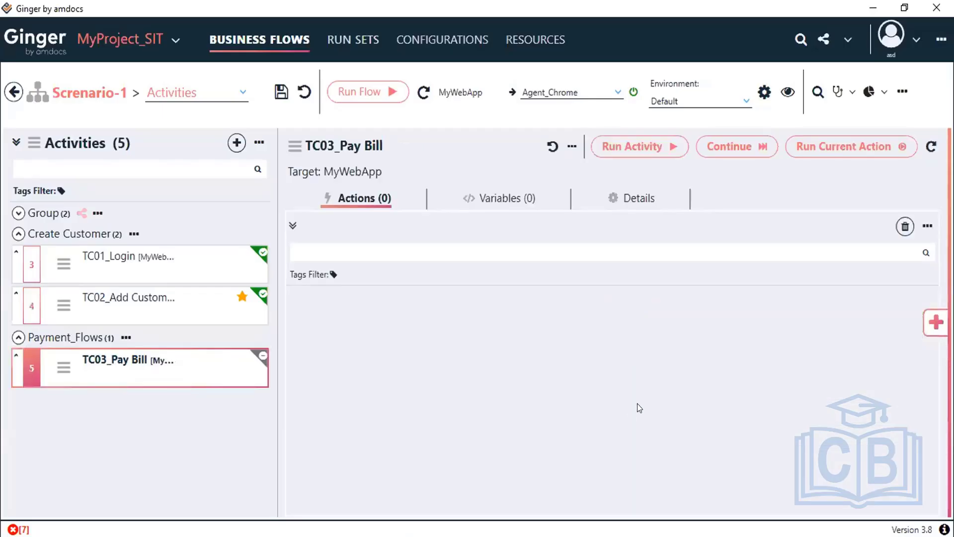
Step: Open the TC02_Add Customer activity to show its actions
click(100, 301)
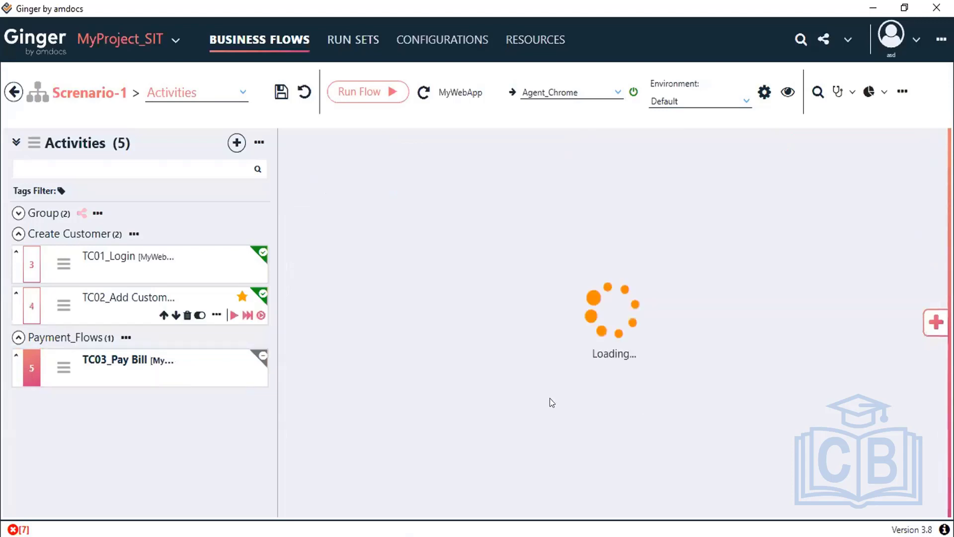
click(116, 311)
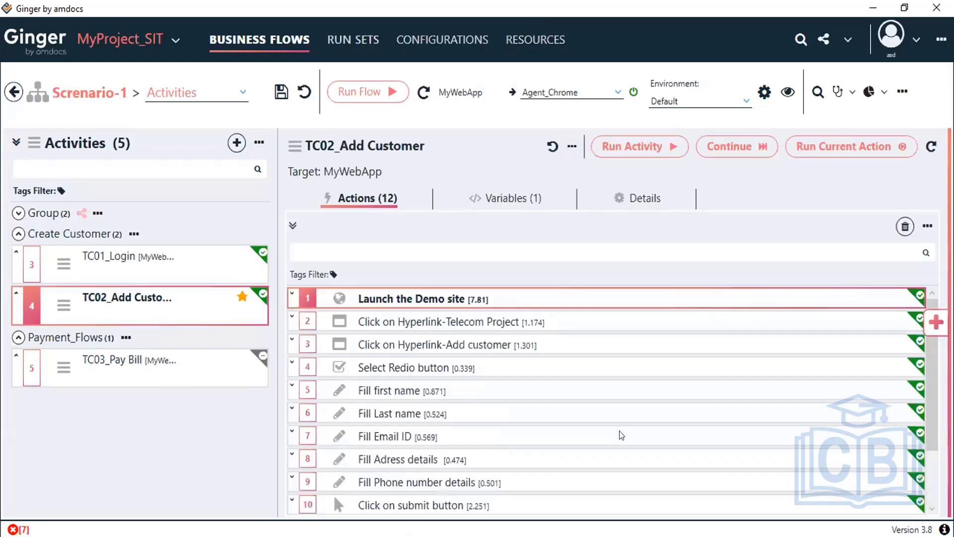
scroll(621, 436, down, 1)
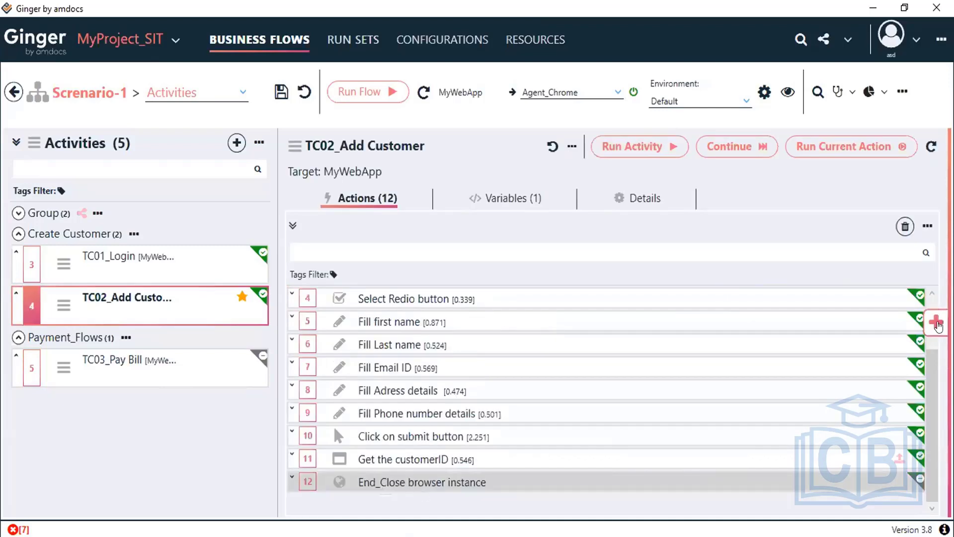
Step: Add a UIElement Action from the Actions Library to TC02_Add Customer
click(936, 322)
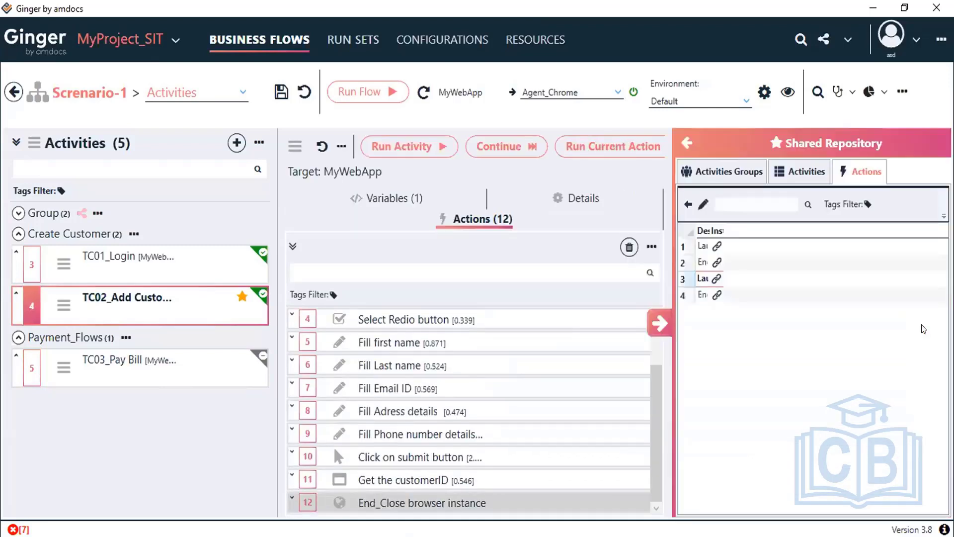
click(711, 169)
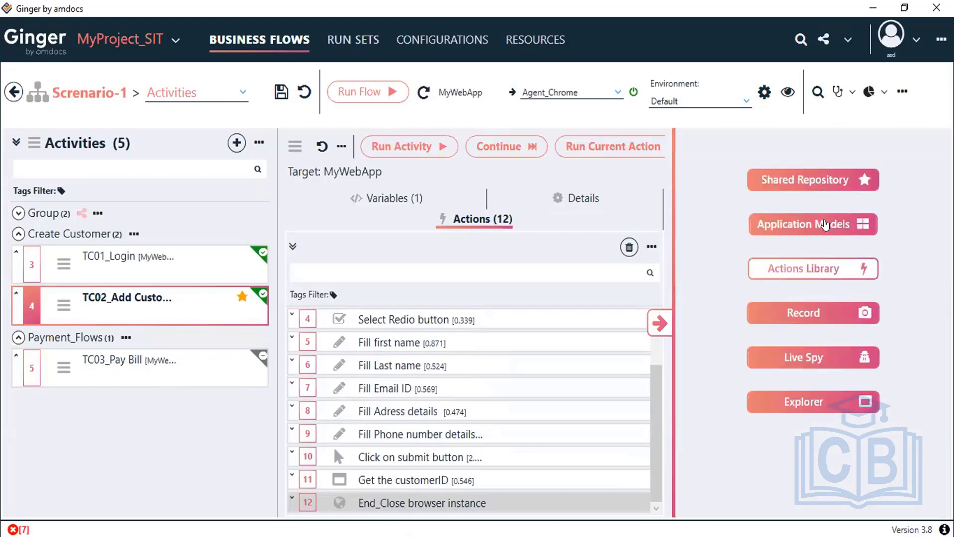
click(791, 274)
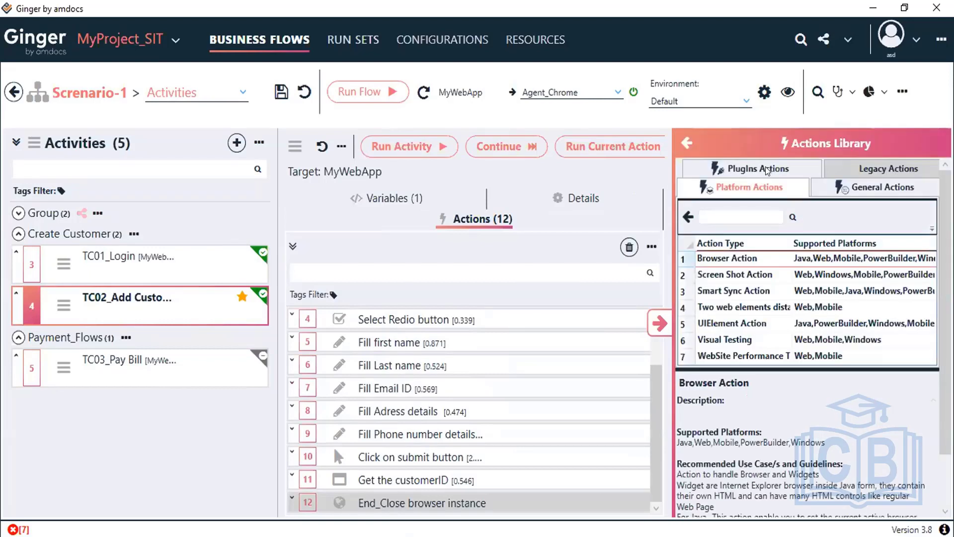
click(763, 171)
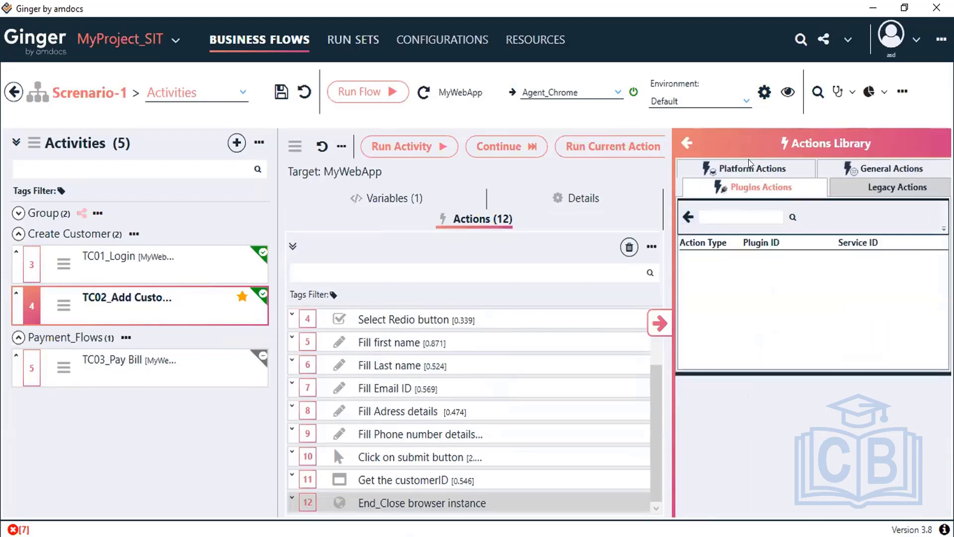
click(750, 166)
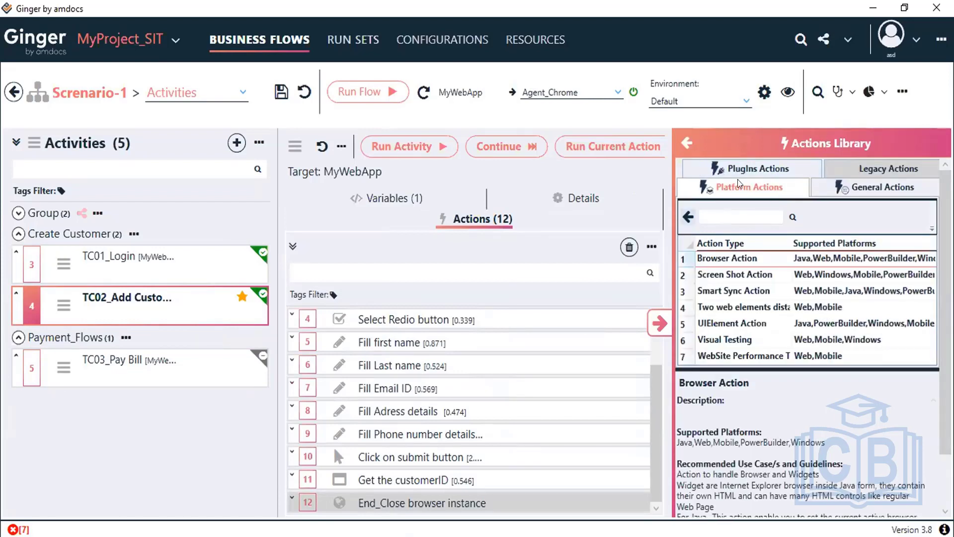
click(738, 323)
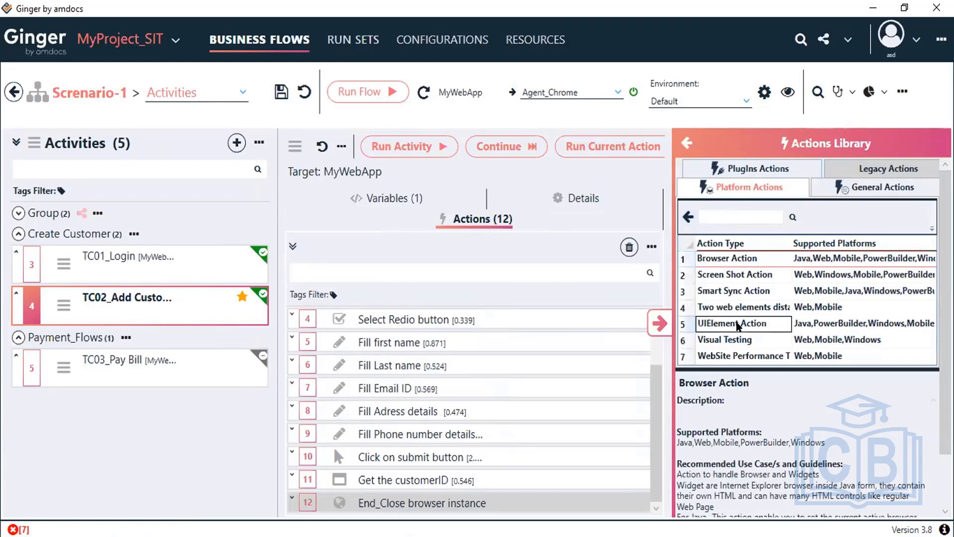
click(660, 324)
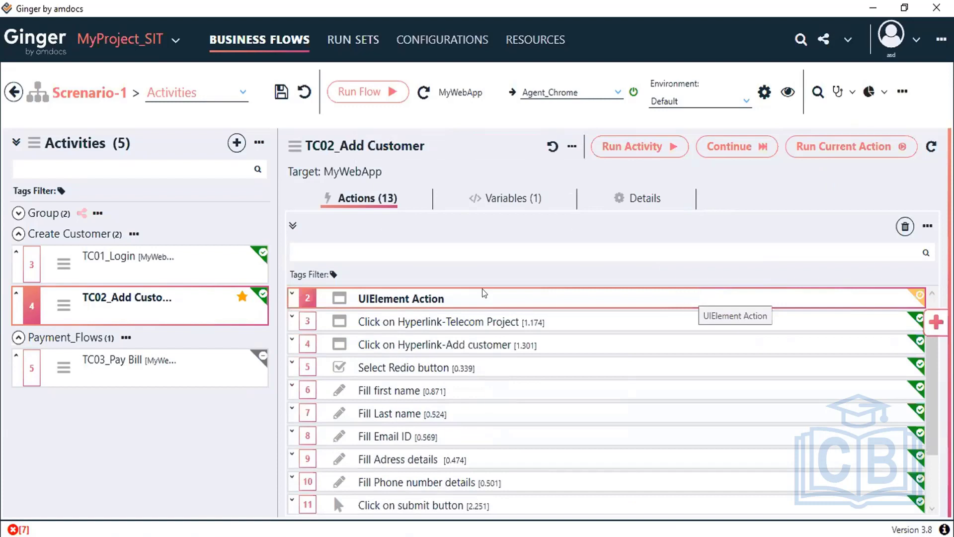
Step: Delete the leftover UIElement Action and add a new action after 'Get the customerID'
click(676, 300)
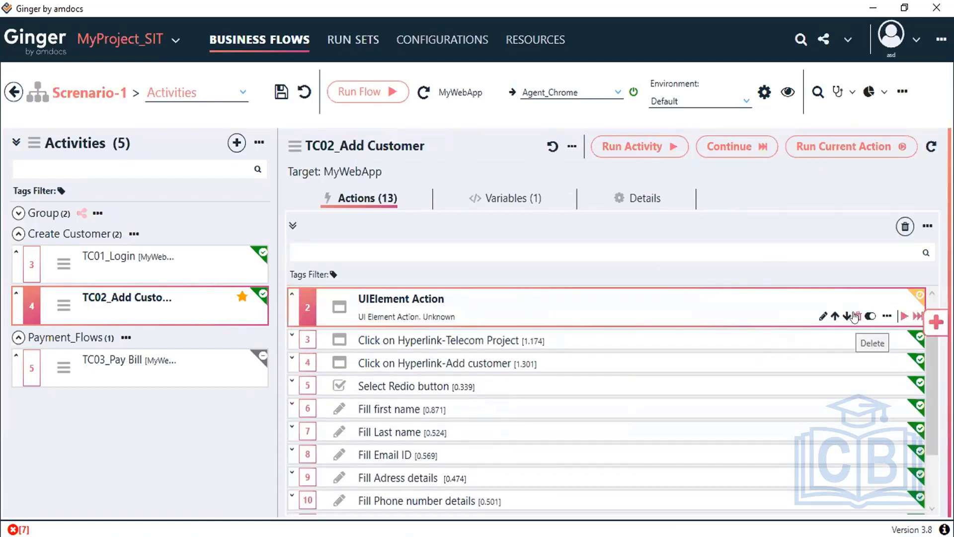
click(855, 317)
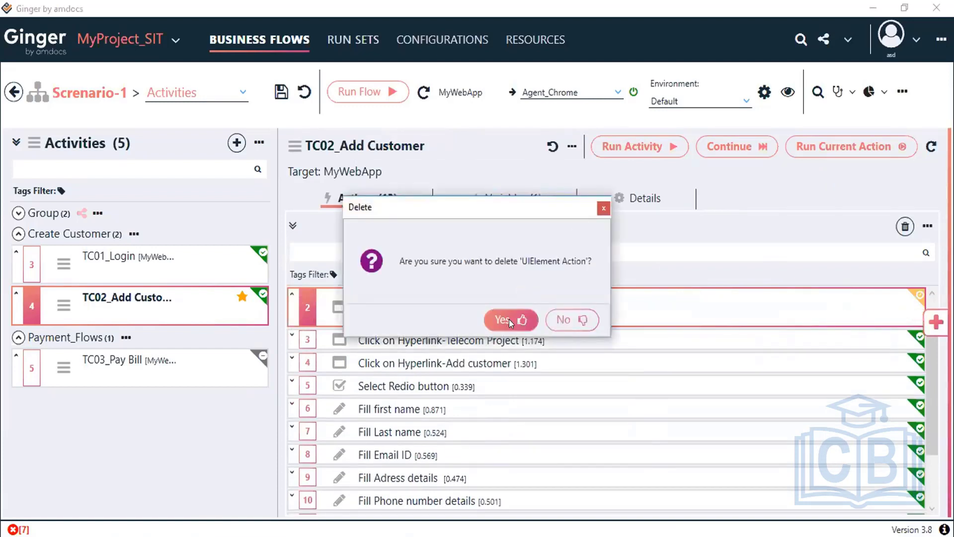
click(508, 320)
scroll(441, 468, down, 2)
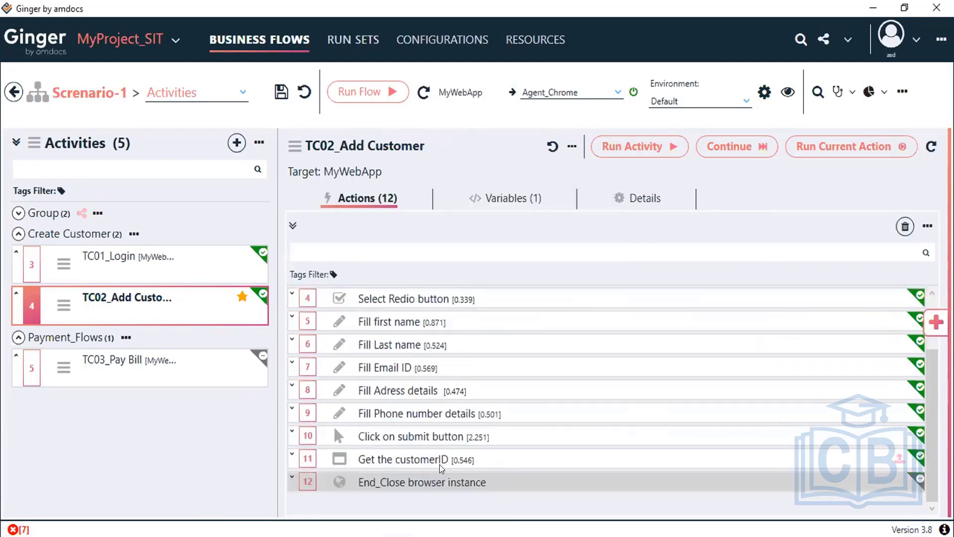
click(440, 465)
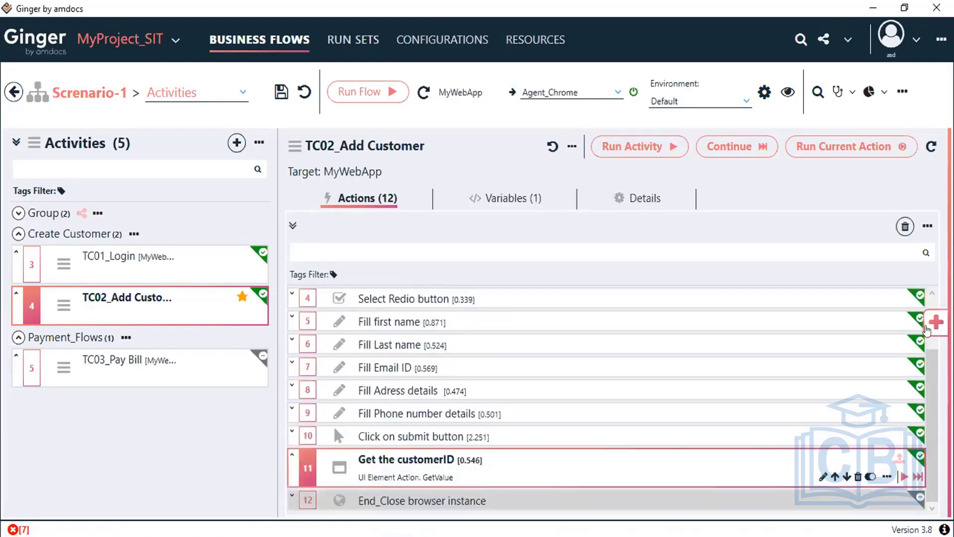
click(932, 325)
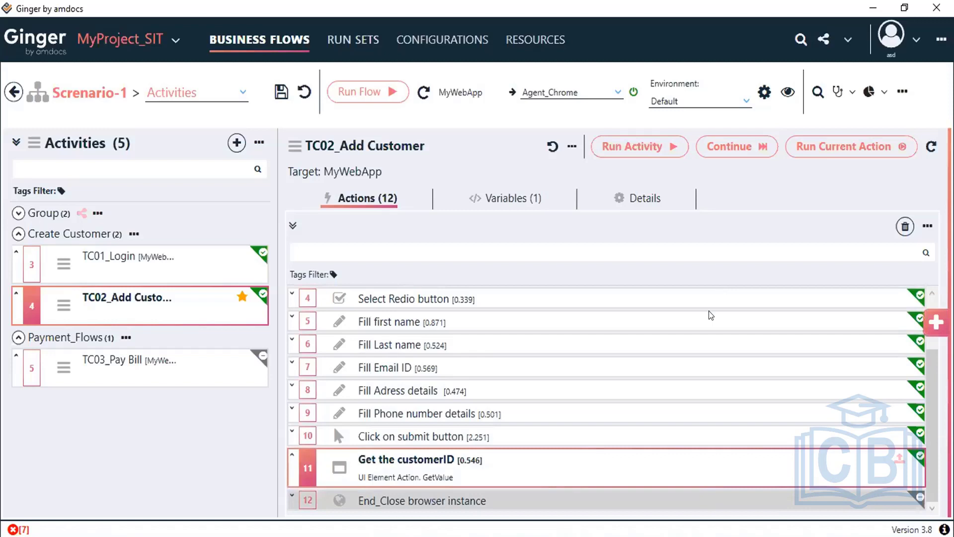
Step: Rename the new action's description to 'Click_Home button' and save the flow
key(ctrl+a)
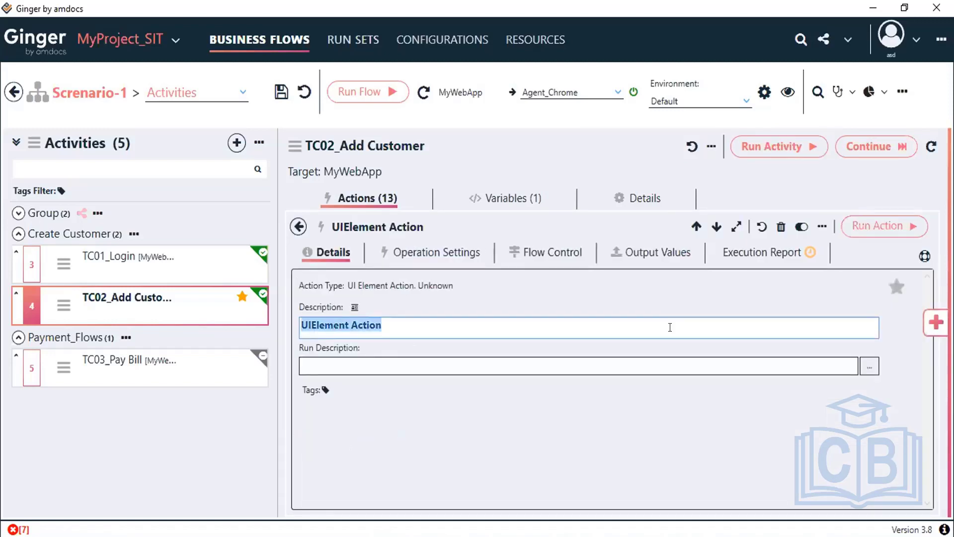
text(Cli)
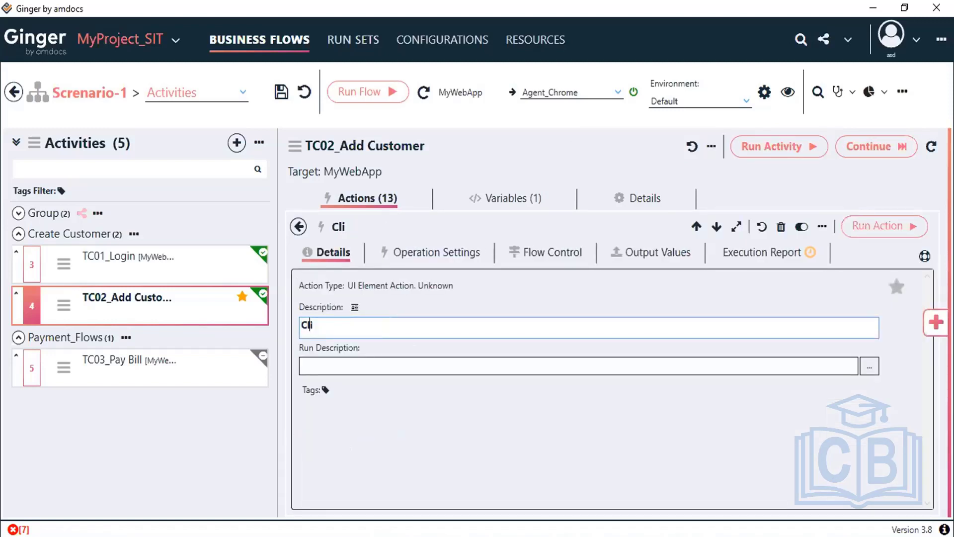
text(ck_Hom)
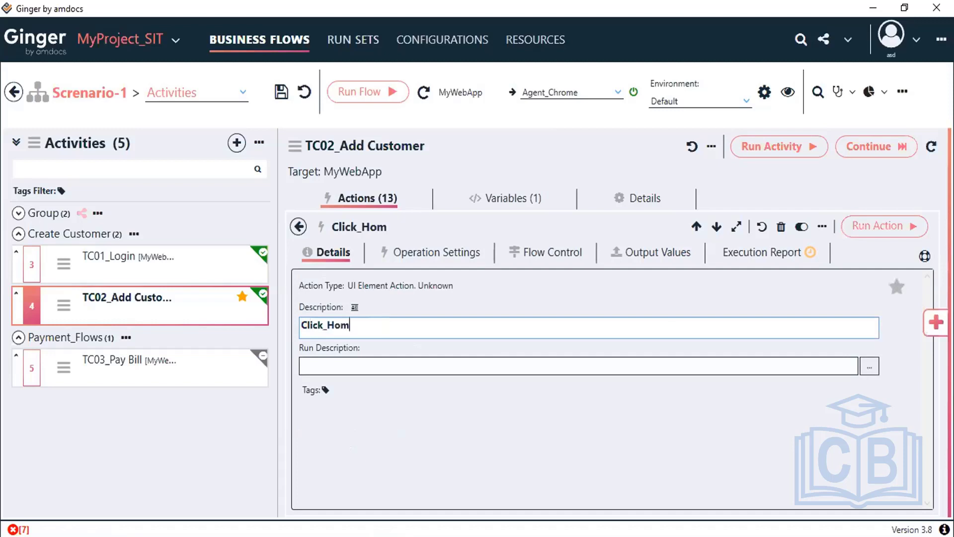
text(e button)
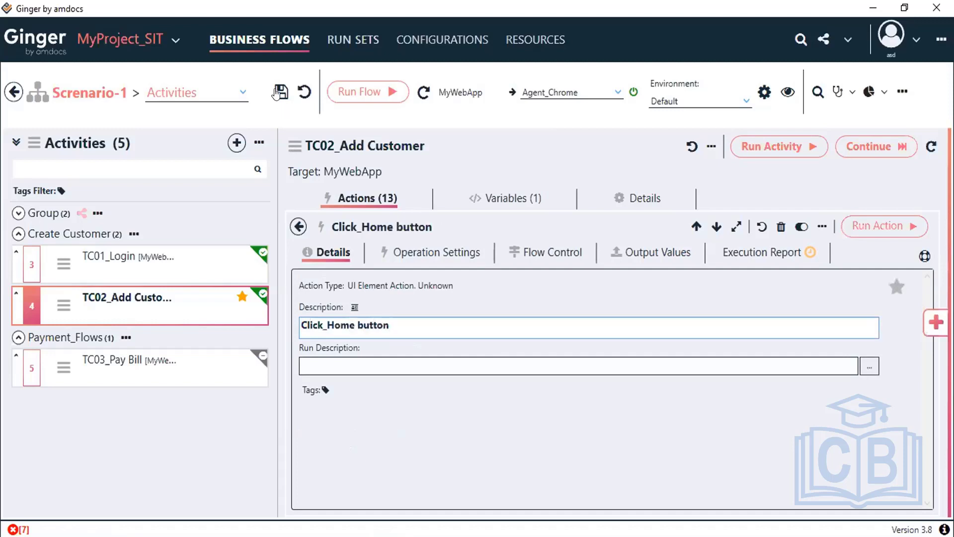
key(ctrl+s)
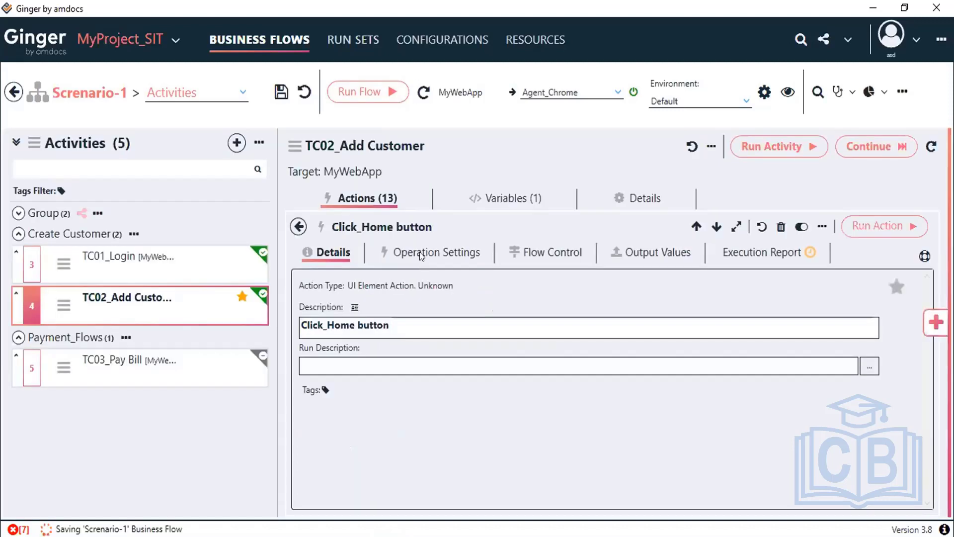
Step: Set Locate Value to index.html from the notes, choose the HyperLink element type, and save
click(420, 255)
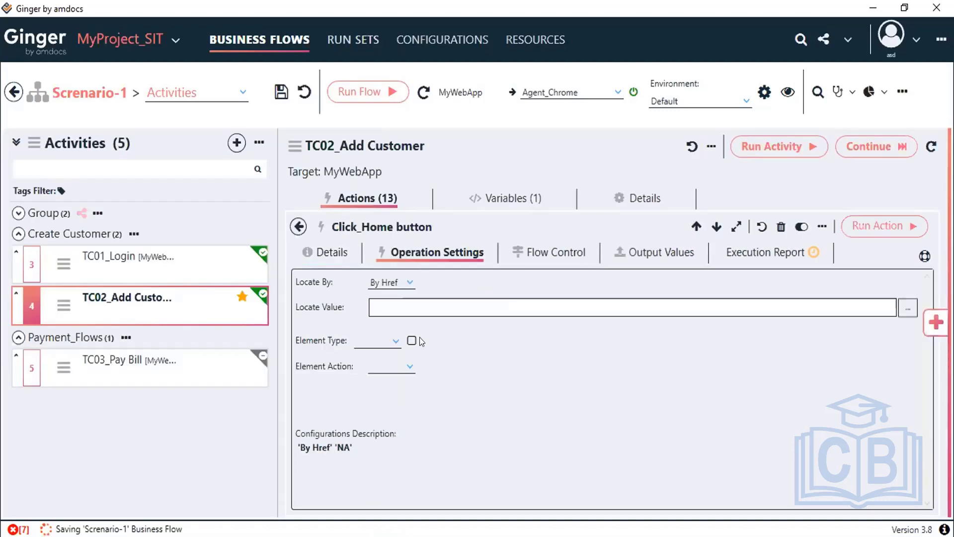
click(408, 301)
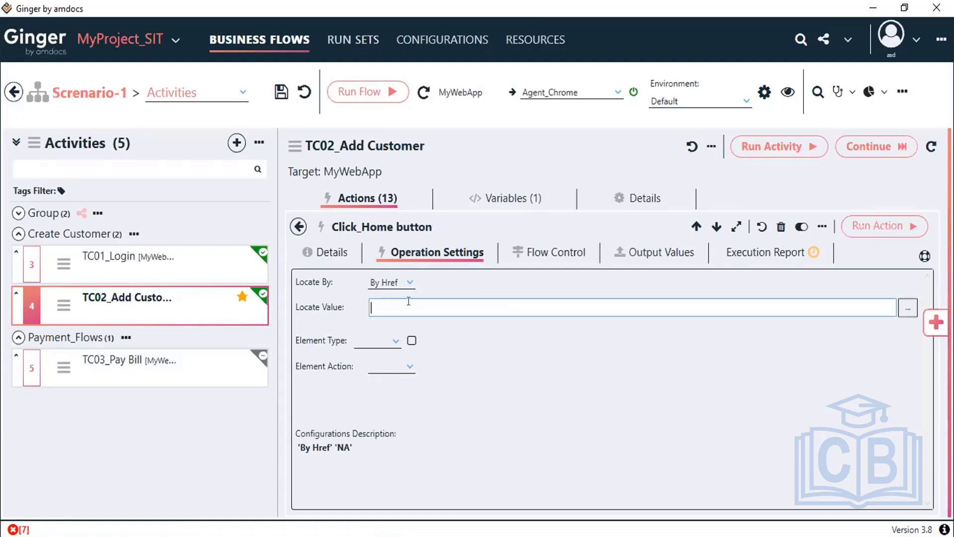
key(alt+Tab)
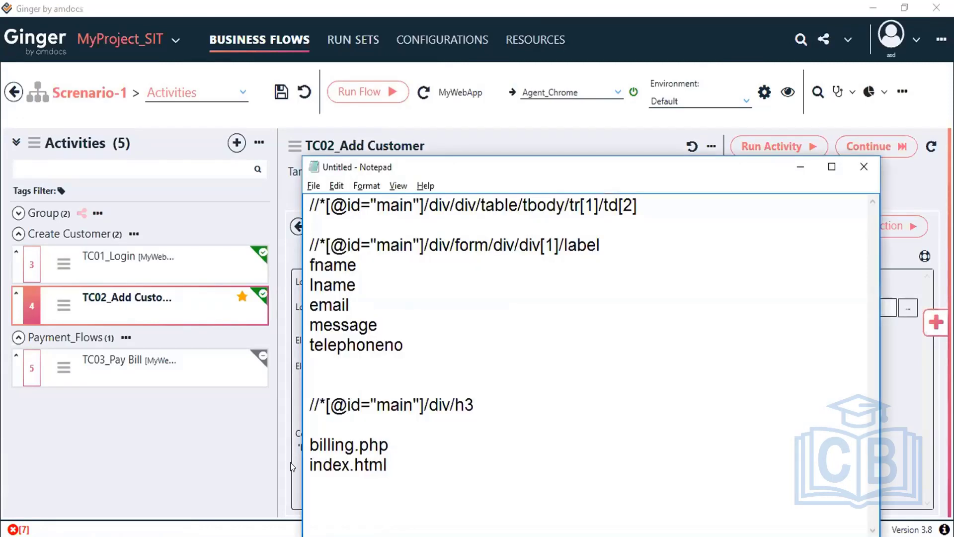
drag(309, 465, 390, 464)
key(ctrl+c)
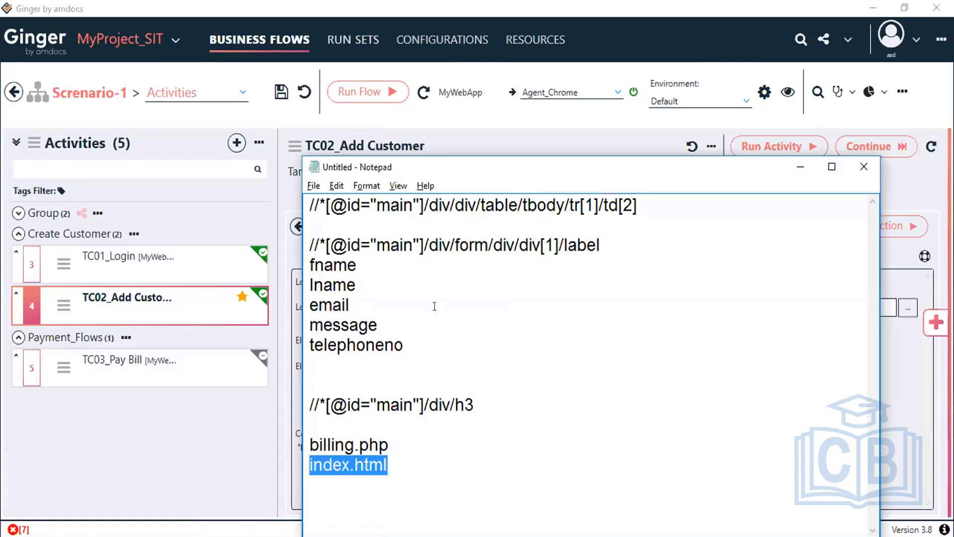
key(alt+Tab)
key(ctrl+v)
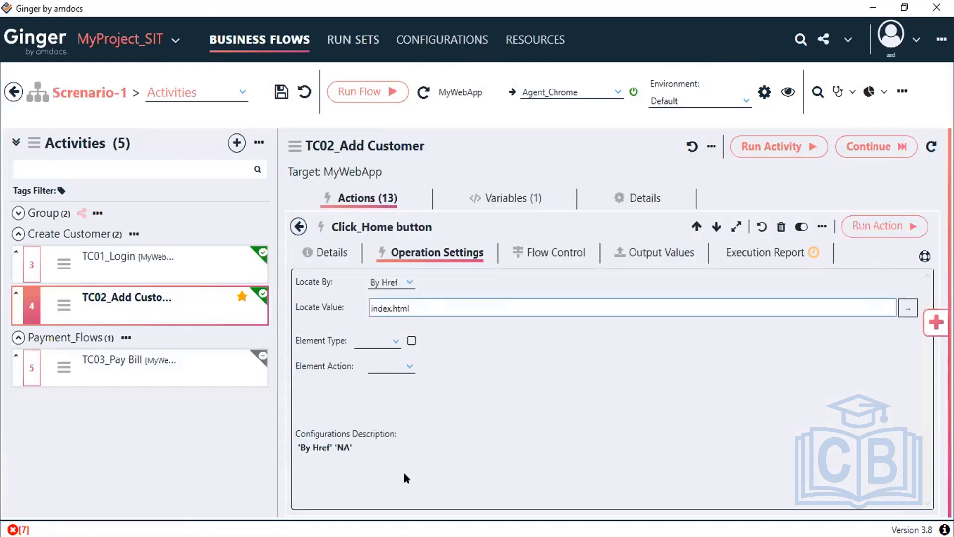
click(396, 341)
scroll(406, 470, down, 2)
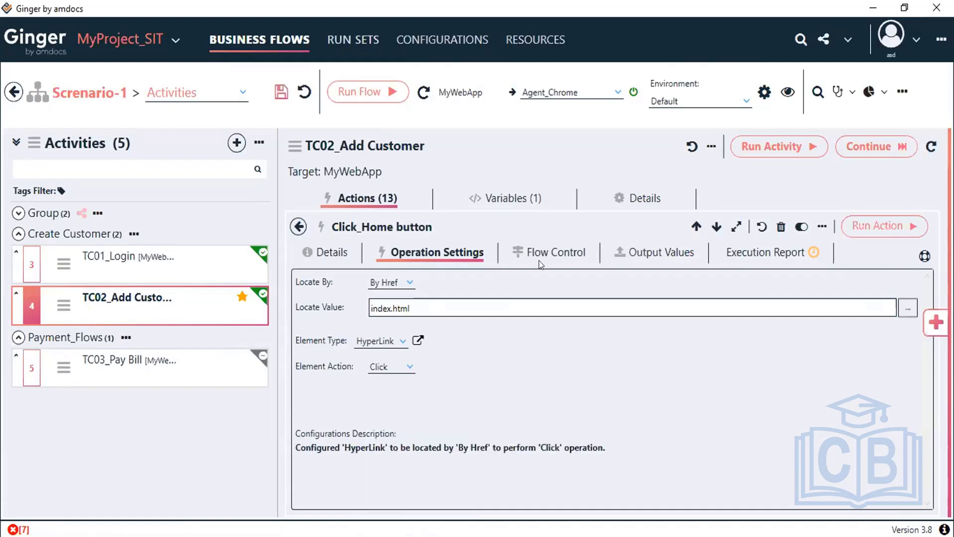
key(ctrl+s)
Step: Run only action 12, Click_Home button, from the Actions list
click(853, 148)
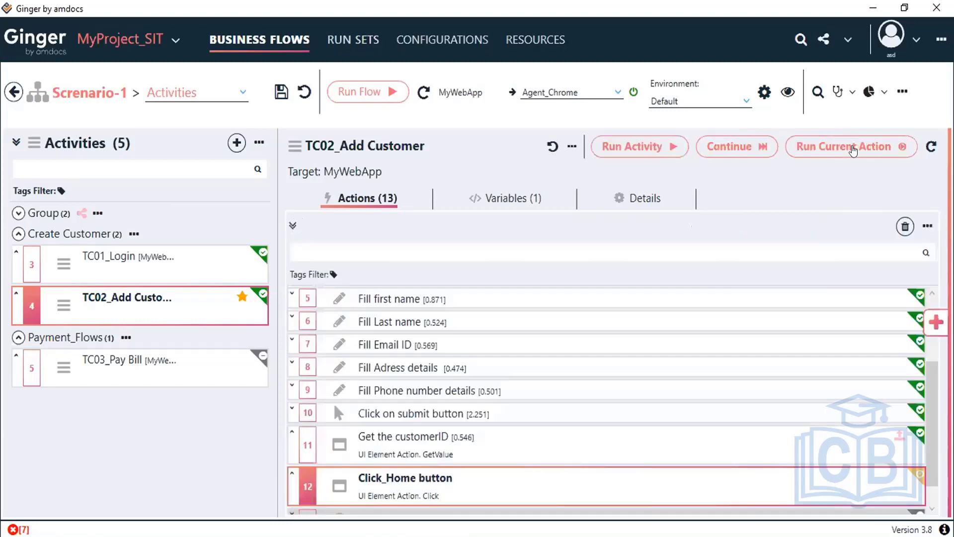
click(853, 148)
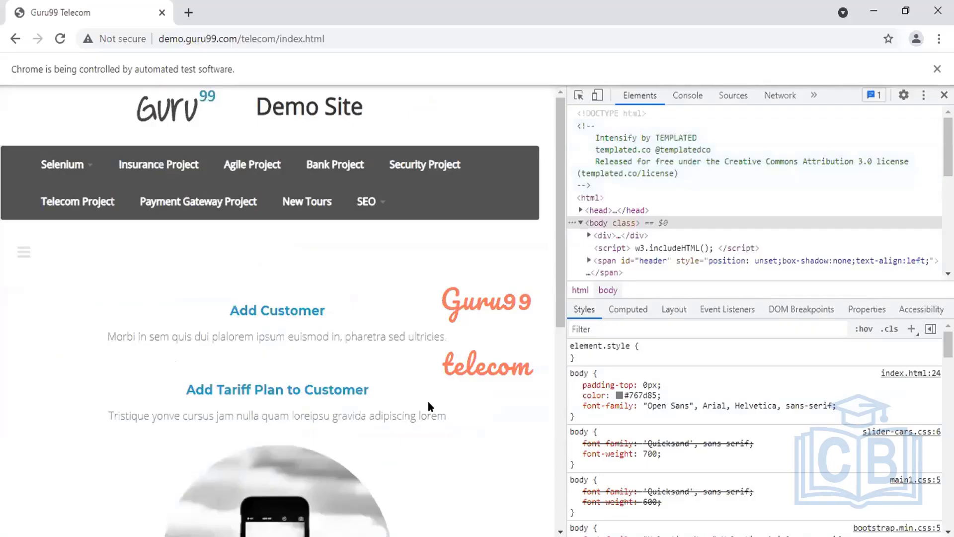
Step: Scroll the Guru99 Telecom home page down to the Pay Billing link
scroll(430, 406, down, 8)
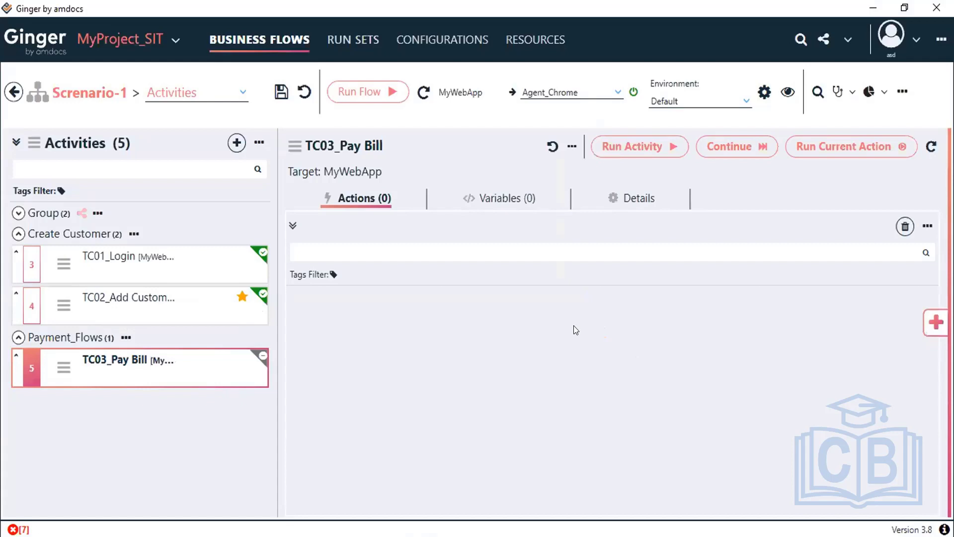
Step: Add a UIElement Action to TC03_Pay Bill described 'Click on Paybill' and save
mouse_move(48, 373)
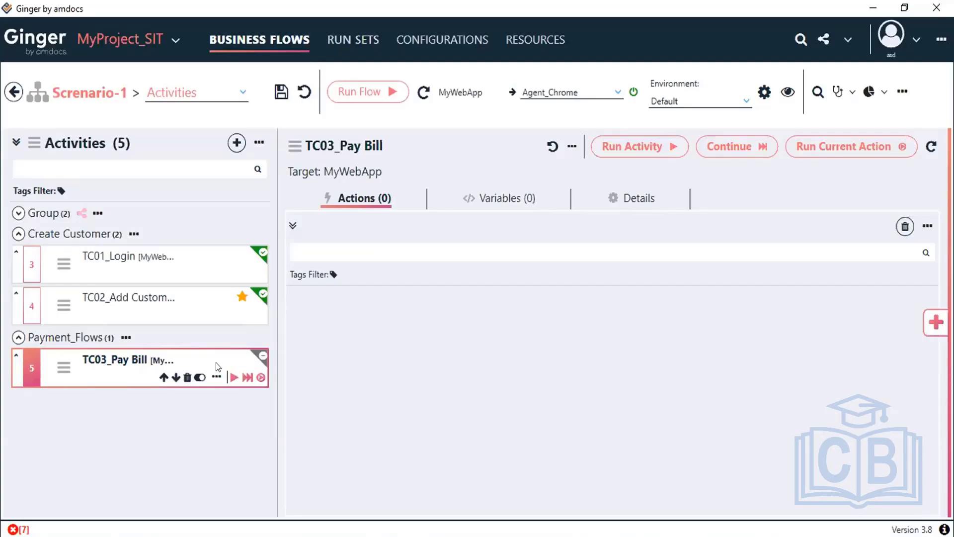
click(933, 325)
drag(733, 321, 358, 327)
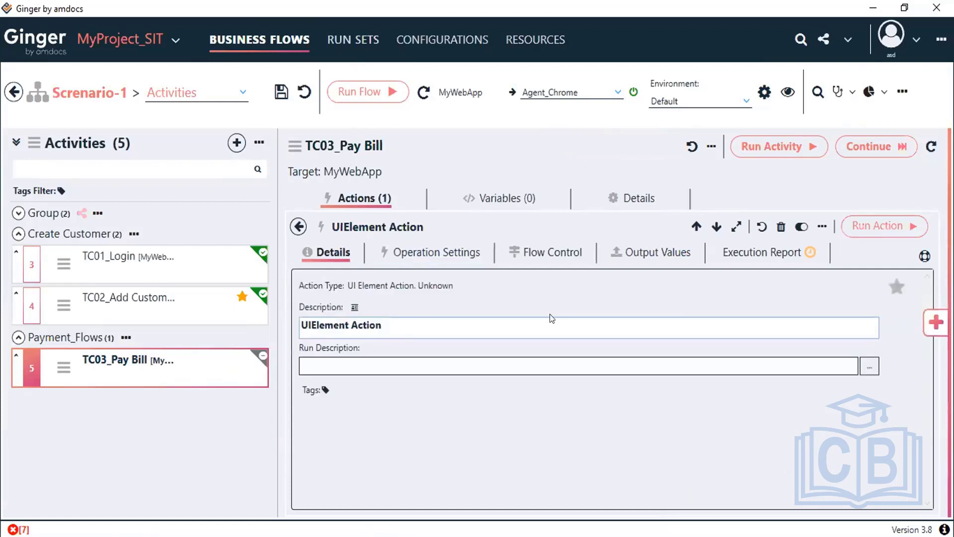
click(686, 318)
text(C)
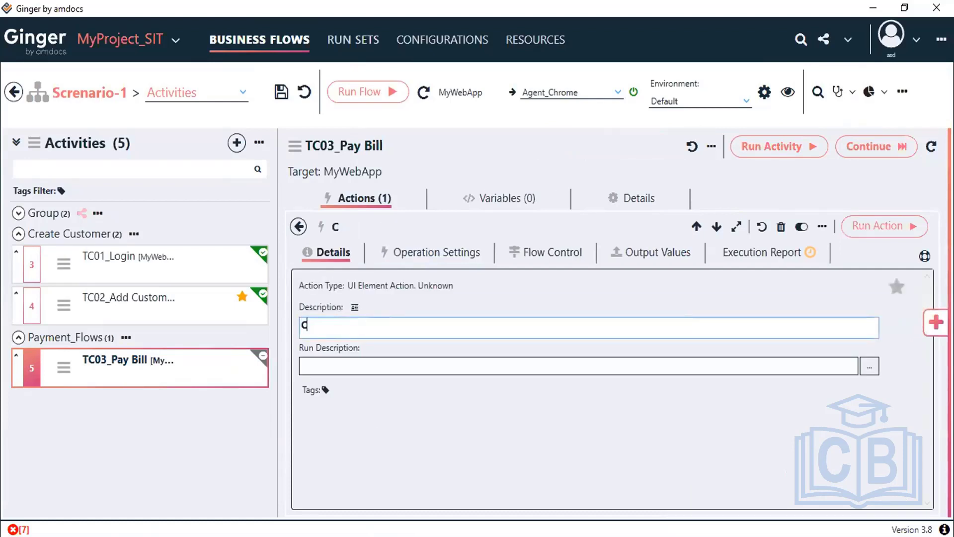
text(lick on Paybi)
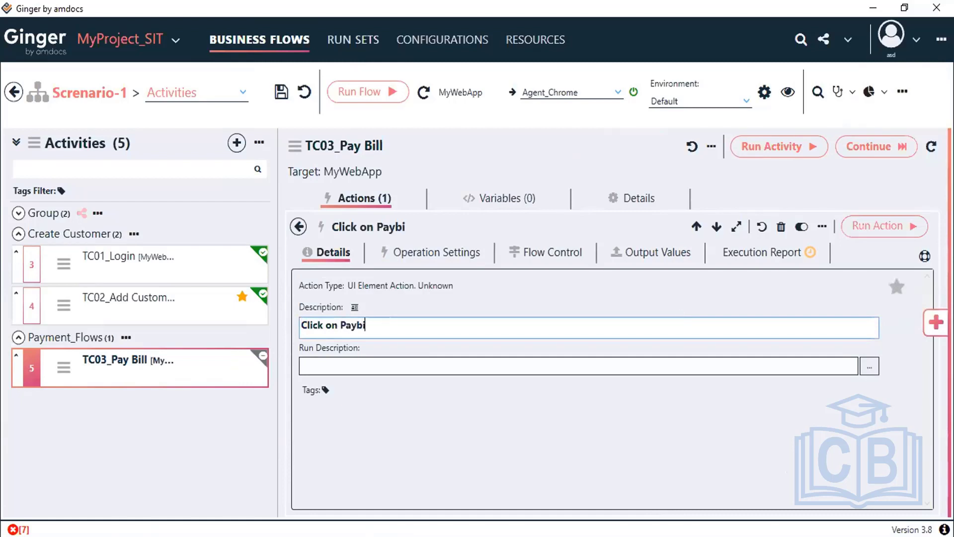
text(ll)
key(ctrl+s)
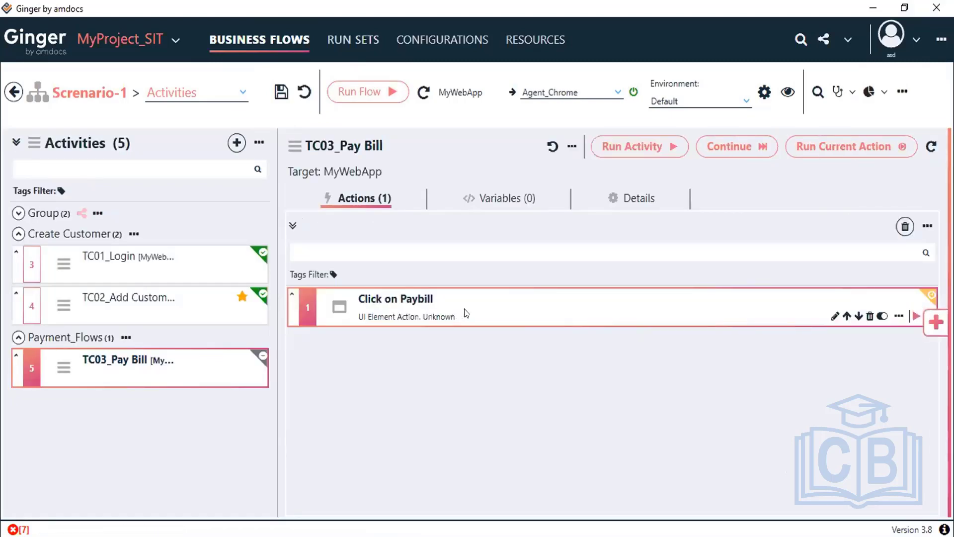
Step: Open the Click on Paybill action and set Locate By to By Href
double_click(466, 312)
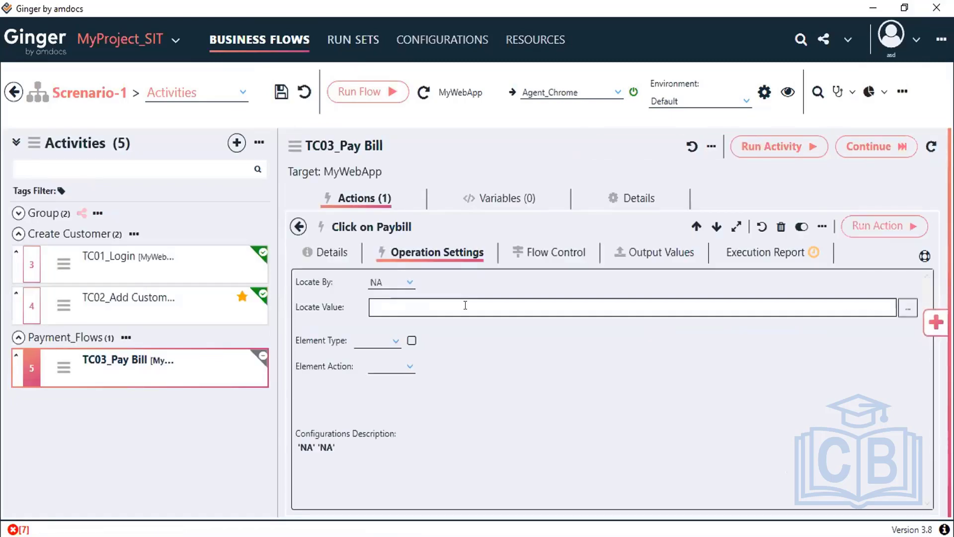
click(397, 281)
scroll(440, 383, up, 1)
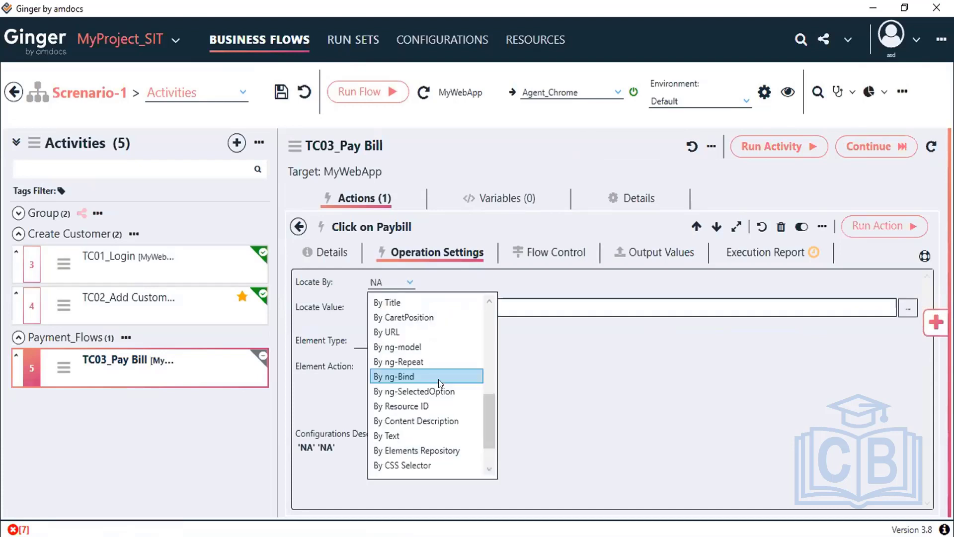
scroll(440, 383, up, 2)
scroll(440, 382, up, 1)
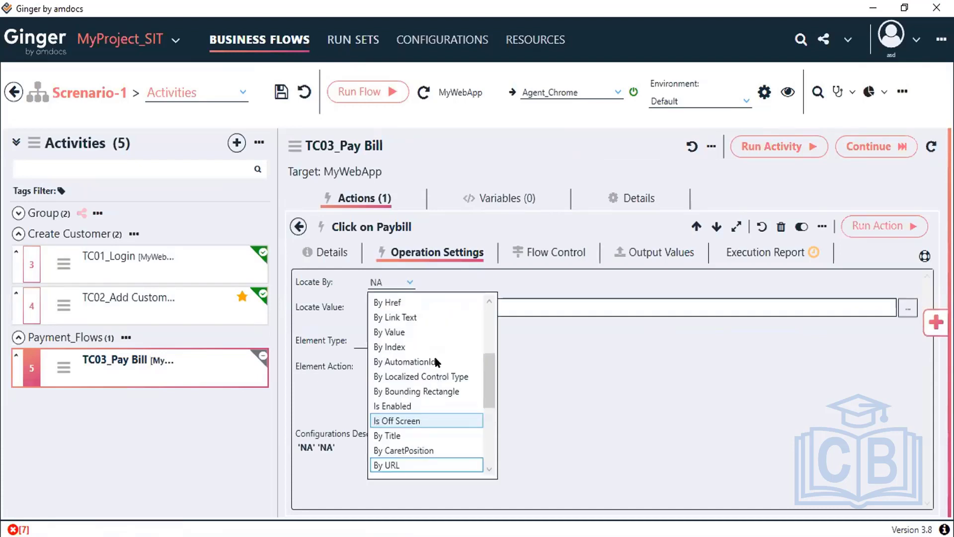
scroll(440, 383, up, 3)
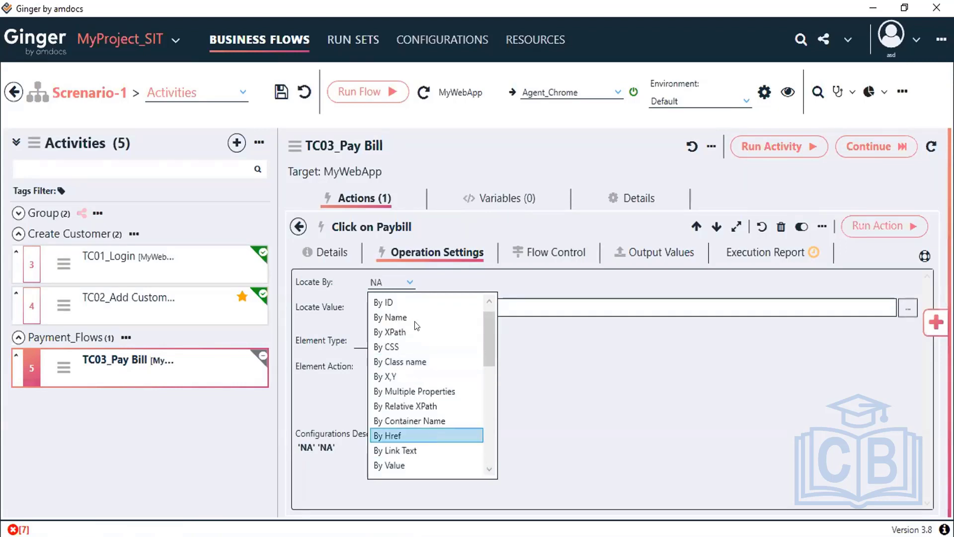
click(431, 436)
Step: Set Locate Value to billing.php, choose the HyperLink element type, and save the flow
click(419, 304)
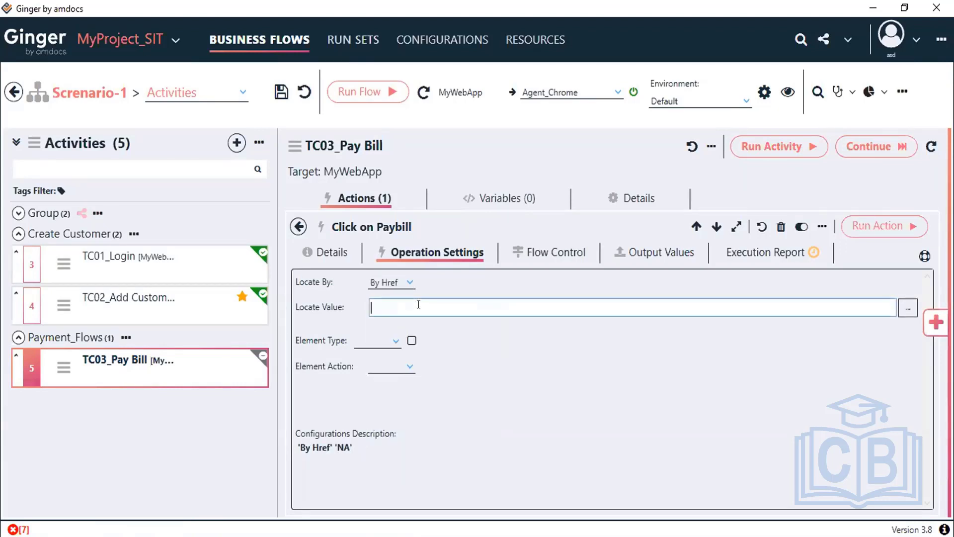
text(index.html)
key(alt+Tab)
key(alt+Tab)
key(ctrl+v)
click(396, 339)
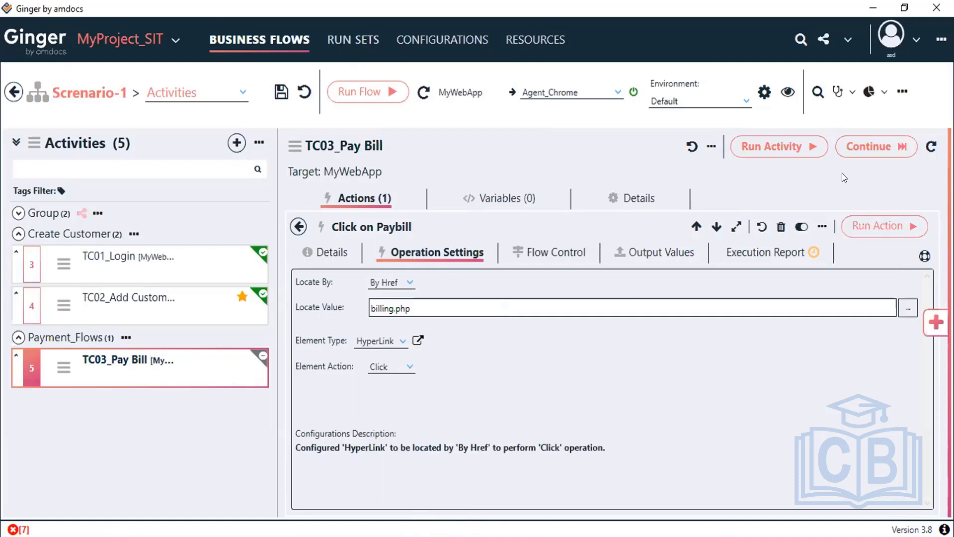
click(281, 92)
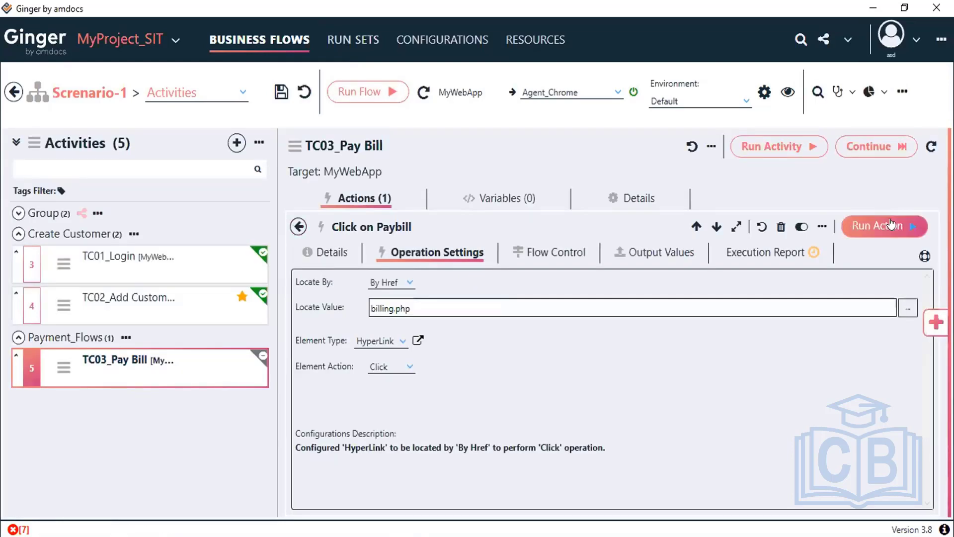
Step: Run Click on Paybill and switch to Chrome's Guru99 Telecom Billing window
click(879, 233)
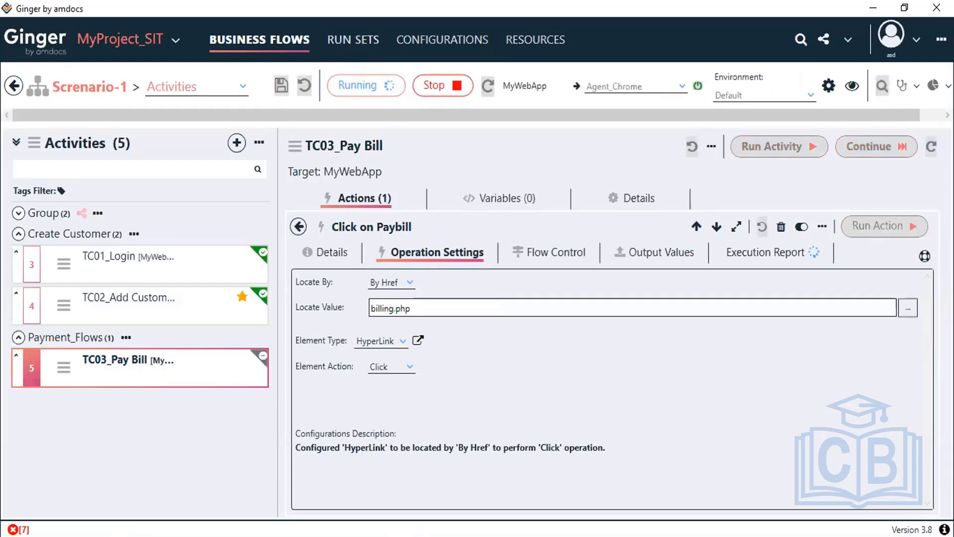
mouse_move(427, 535)
click(427, 492)
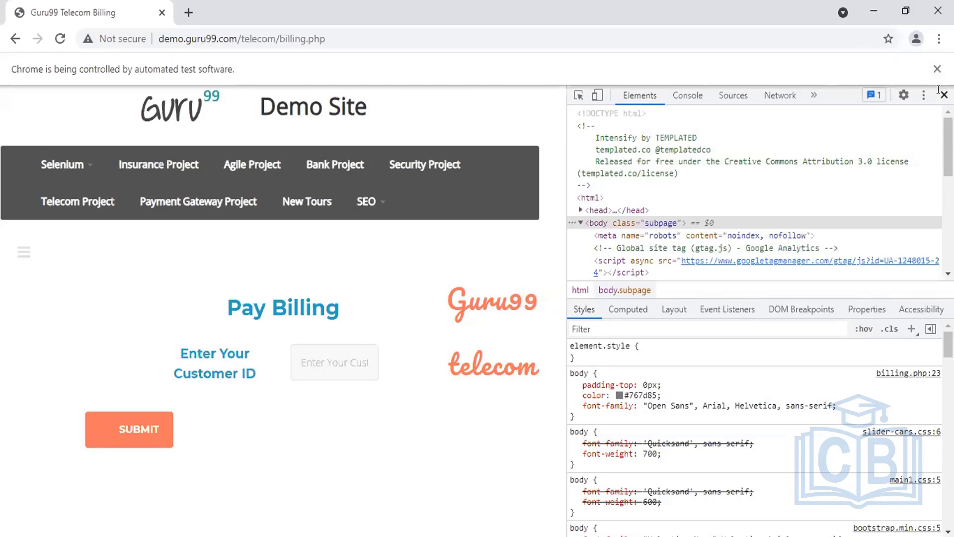
Step: Inspect the Customer ID input in DevTools, copy its id customer_id, and return to Ginger
click(577, 95)
click(906, 11)
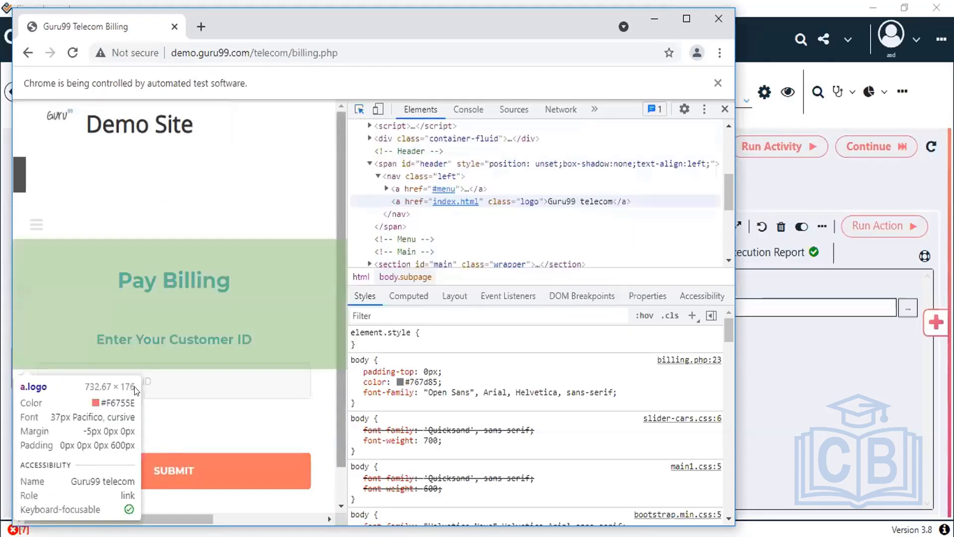
click(135, 386)
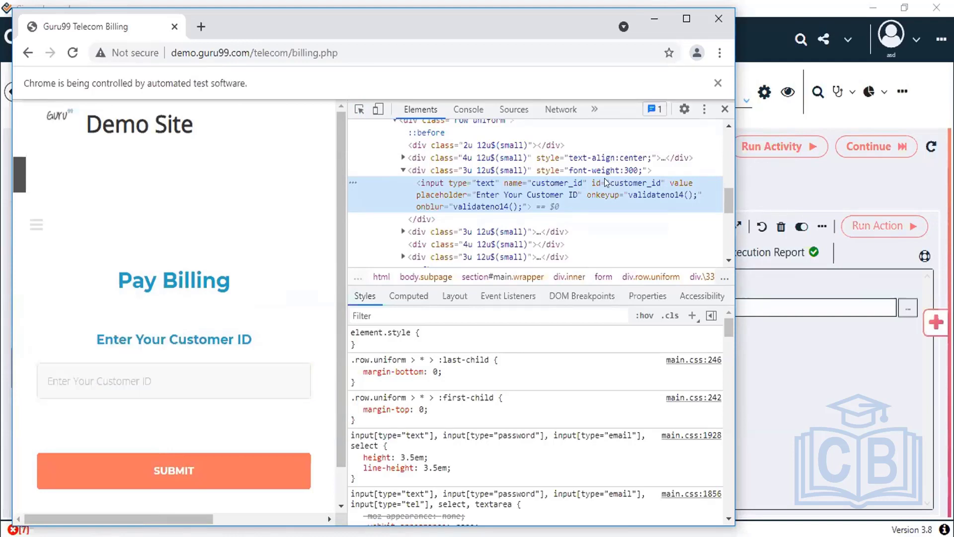
double_click(623, 184)
key(ctrl+c)
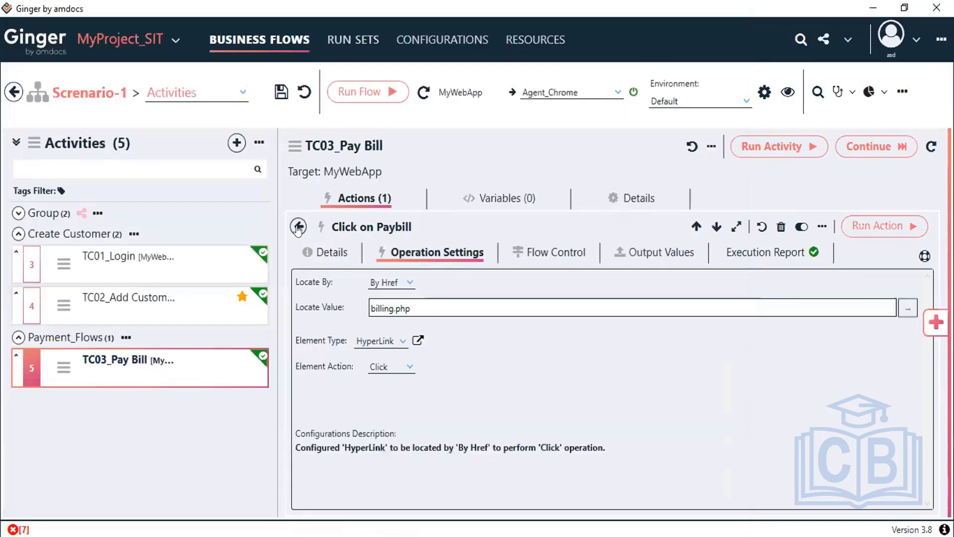
click(298, 226)
Step: Add a second UIElement Action to TC03_Pay Bill described 'Enter CustID' and save
click(930, 323)
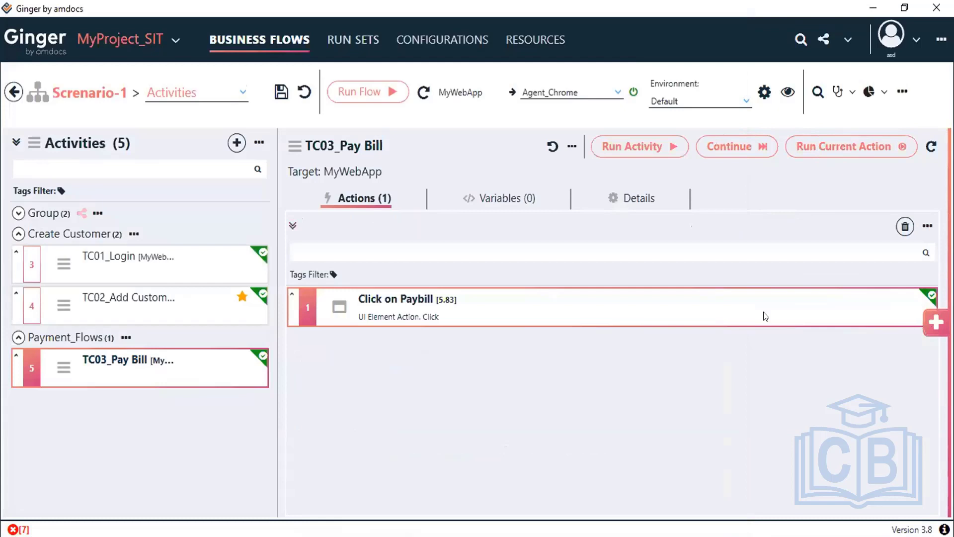
drag(740, 322, 430, 347)
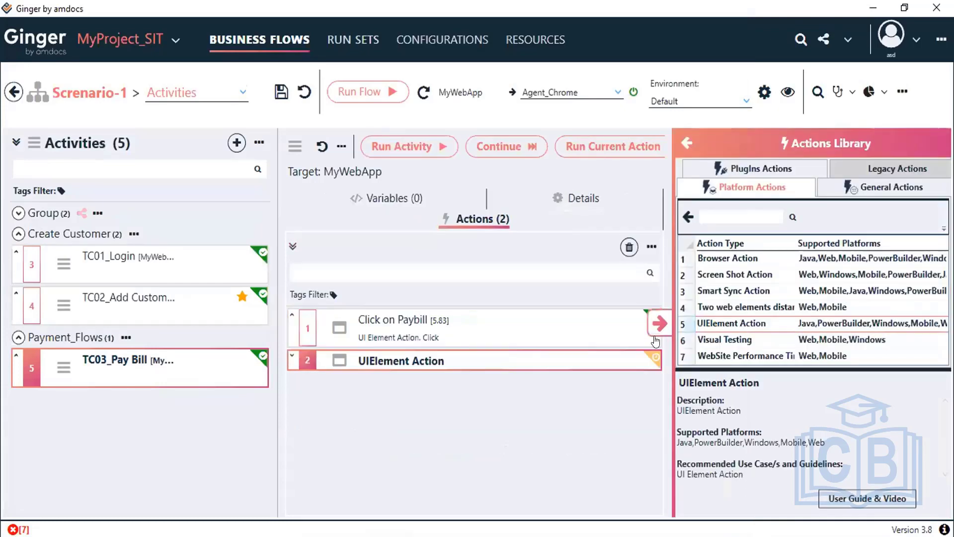
double_click(430, 339)
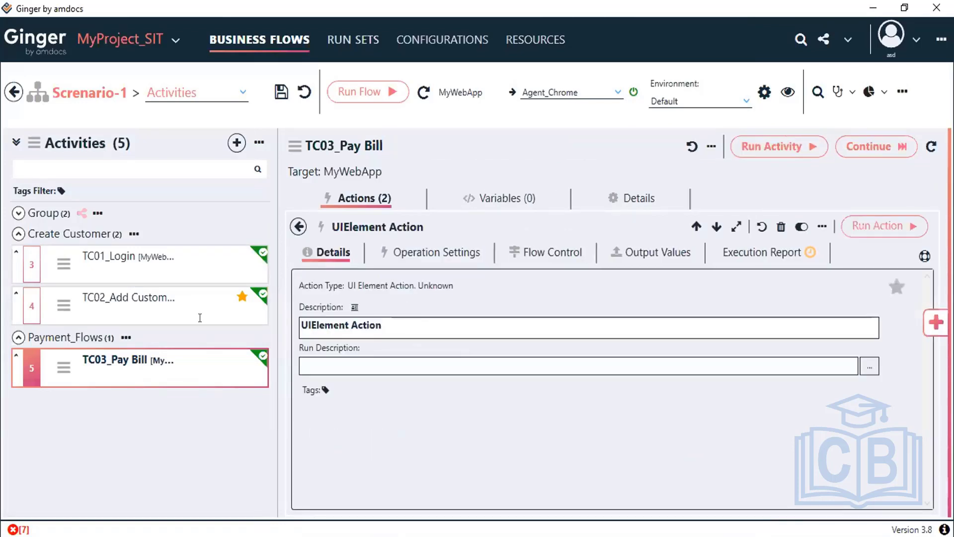
key(ctrl+a)
text(E)
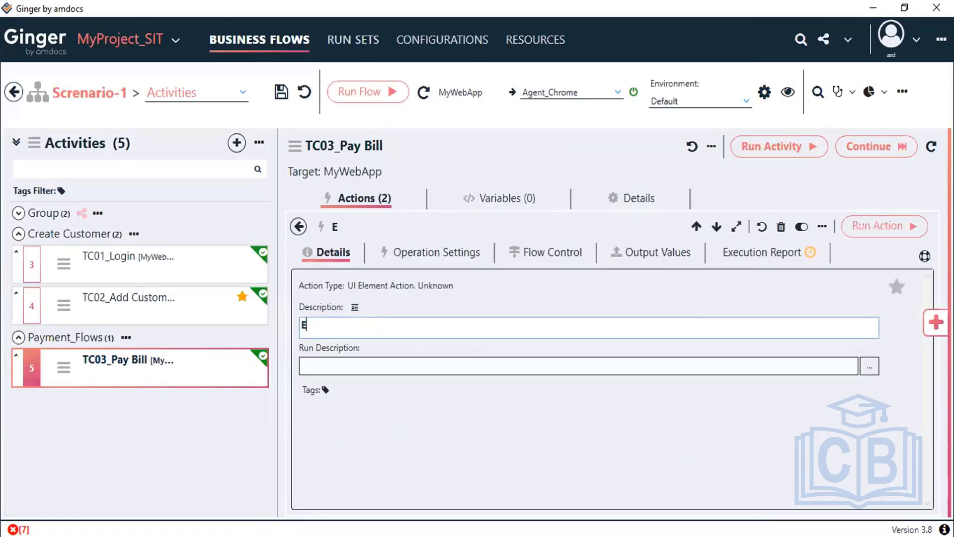
text(nter CustID)
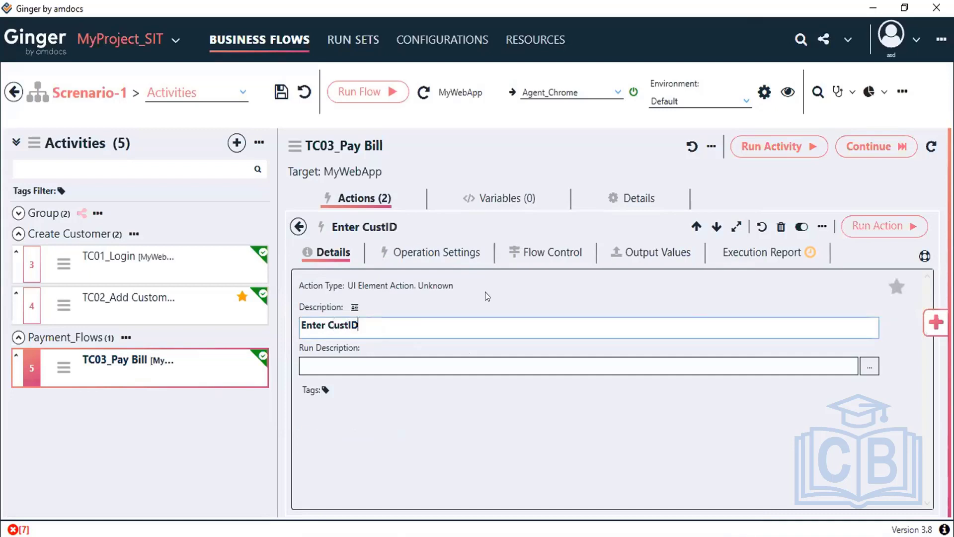
click(280, 94)
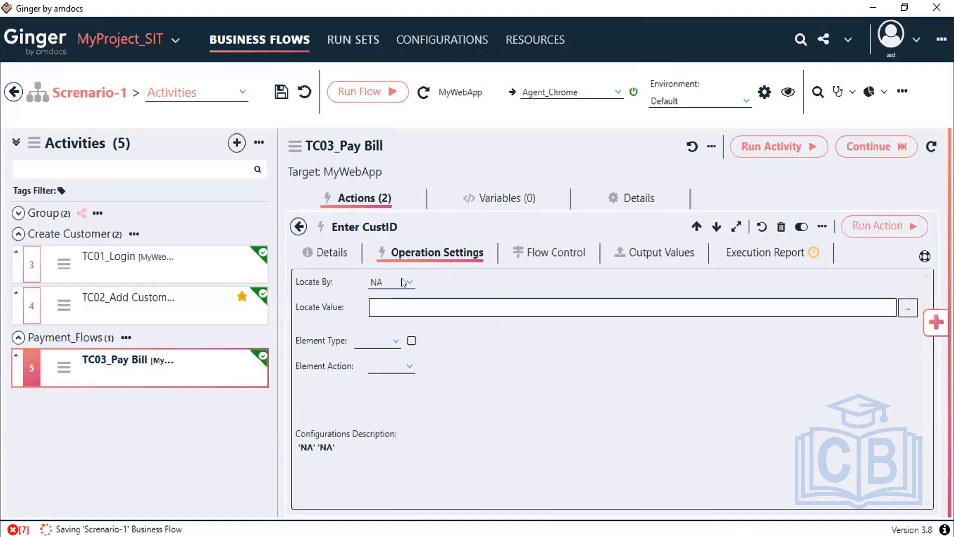
Step: Set Enter CustID to locate its element By ID with value customer_id
click(402, 282)
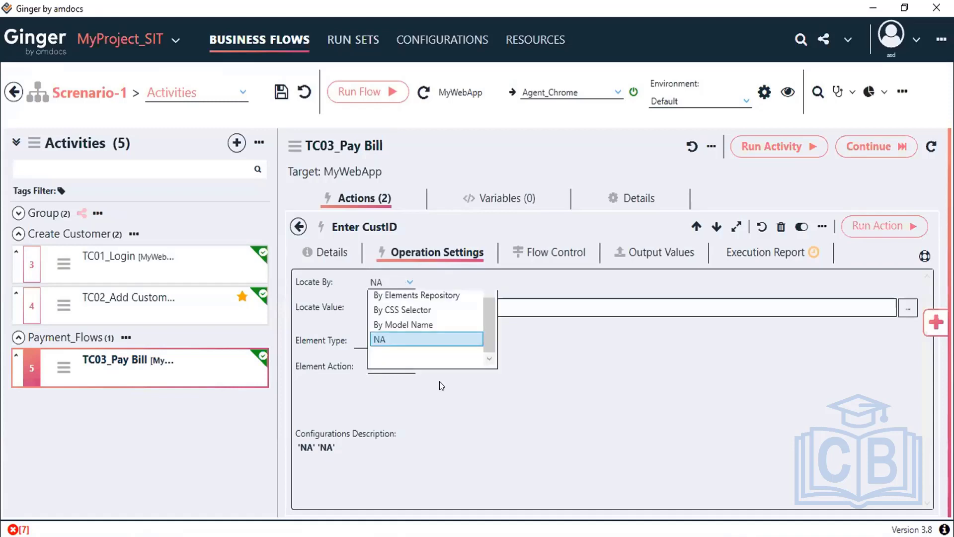
scroll(413, 336, up, 5)
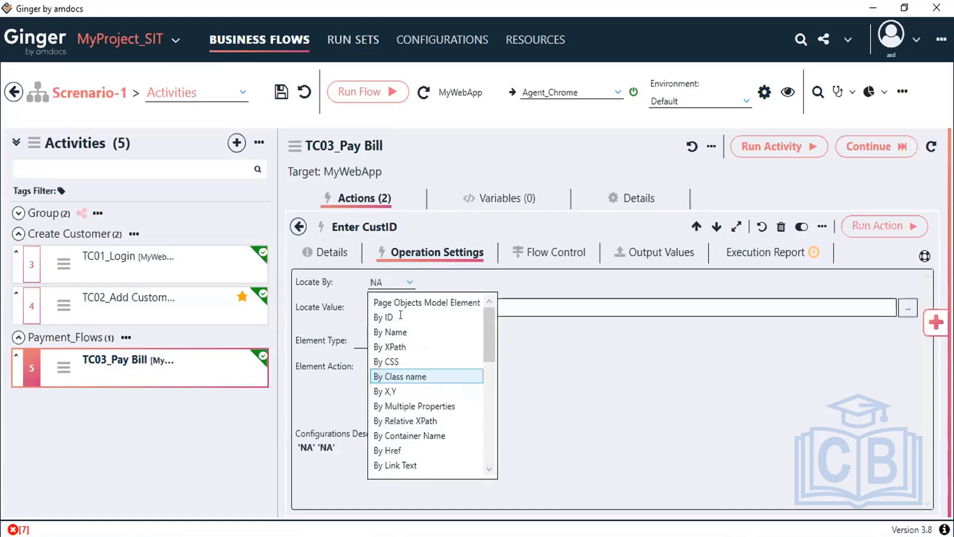
click(401, 317)
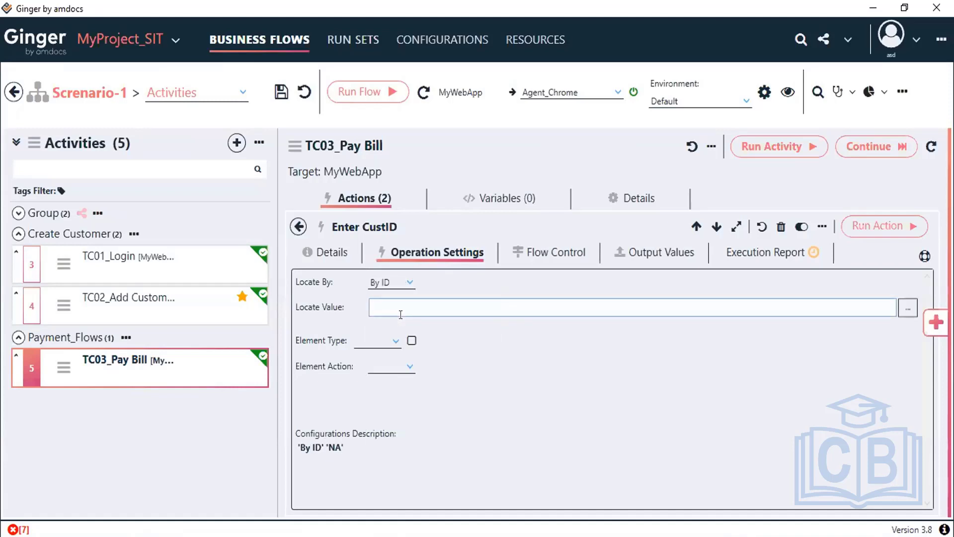
key(ctrl+v)
click(393, 339)
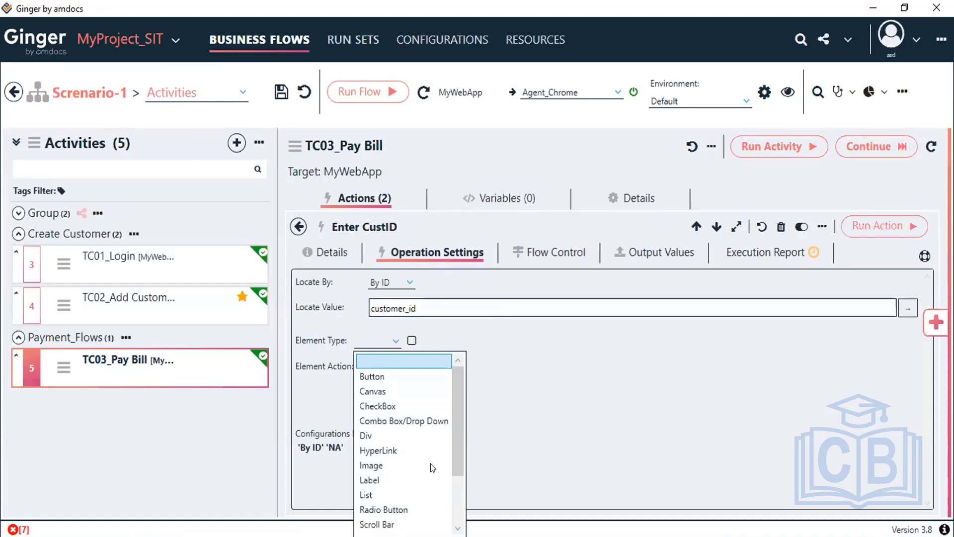
scroll(393, 515, down, 1)
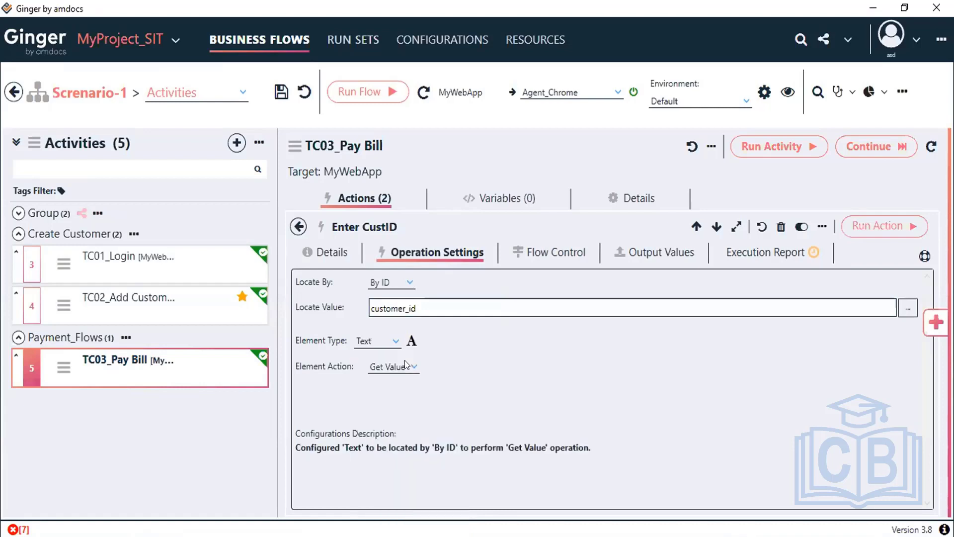
click(406, 366)
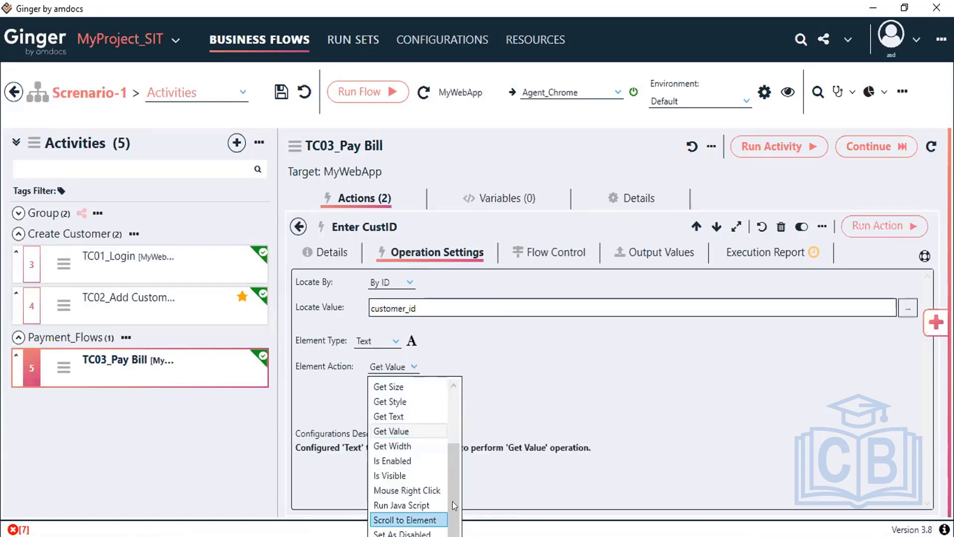
click(451, 511)
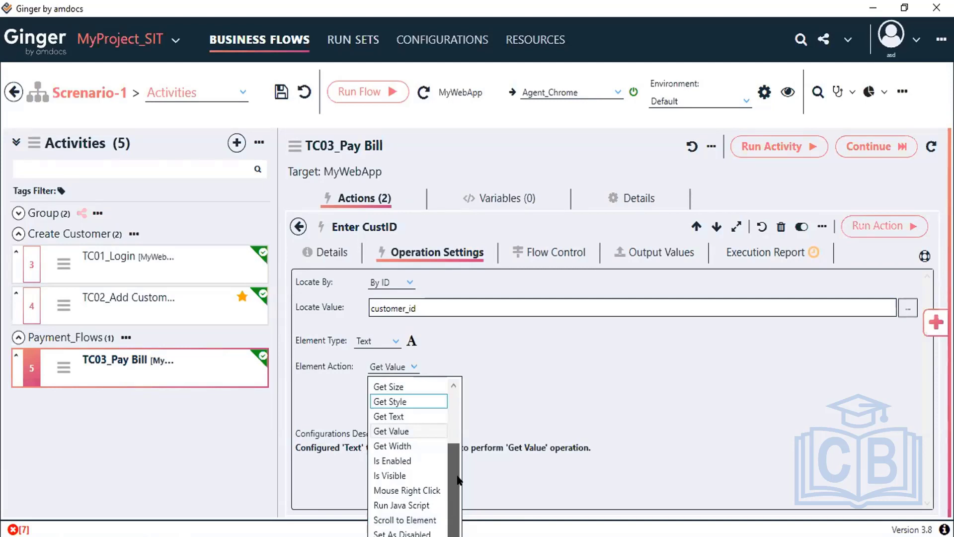
scroll(459, 480, up, 2)
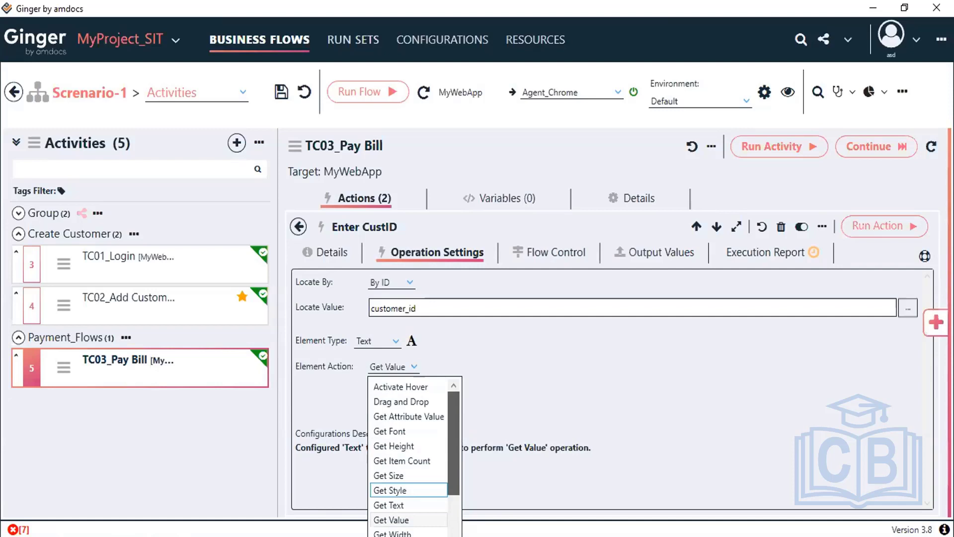
scroll(415, 457, down, 2)
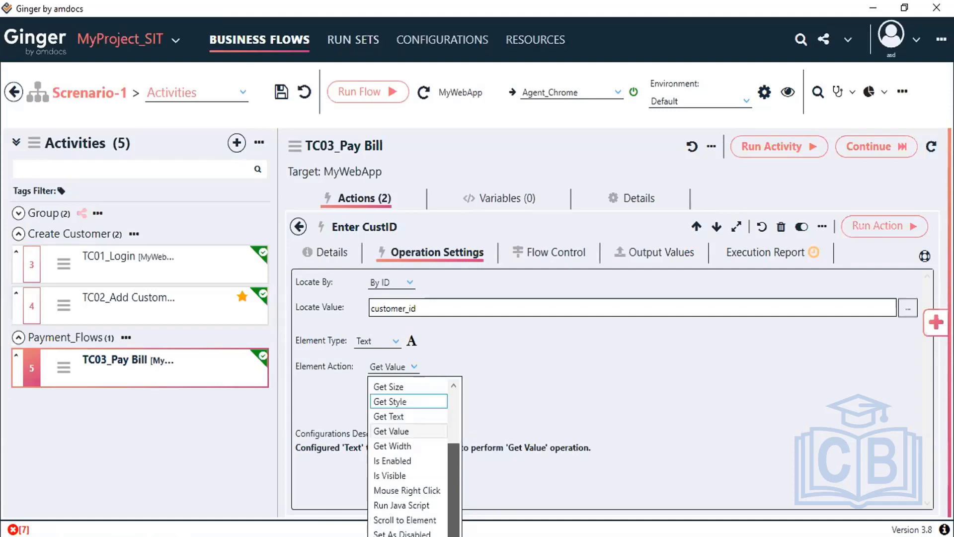
click(396, 342)
Step: Set Element Type to Text Box and Element Action to Set Text, then open the Value editor
click(397, 343)
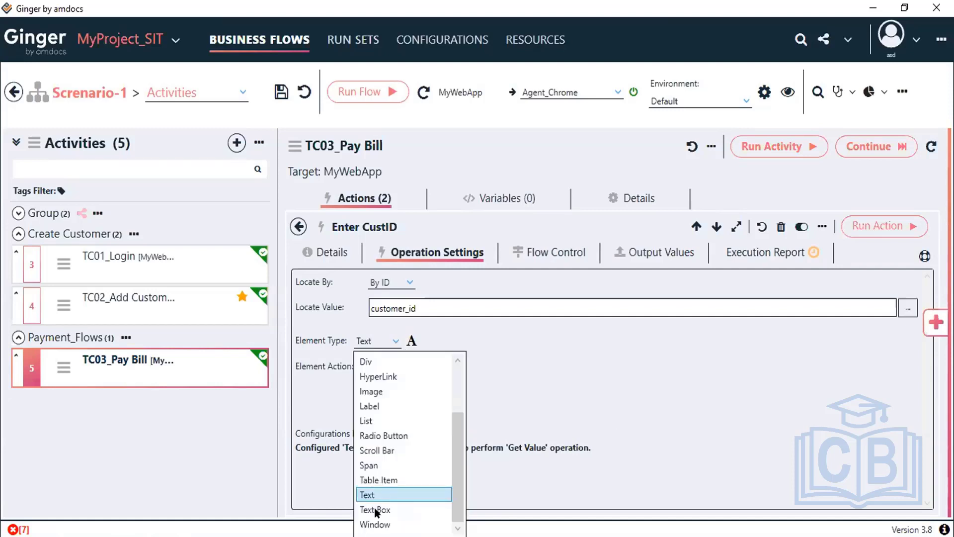
click(376, 510)
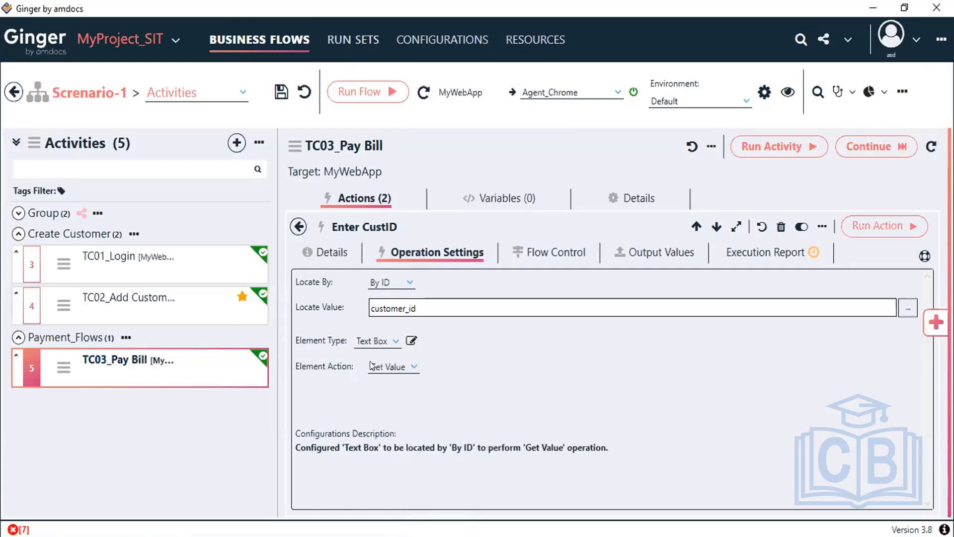
click(413, 366)
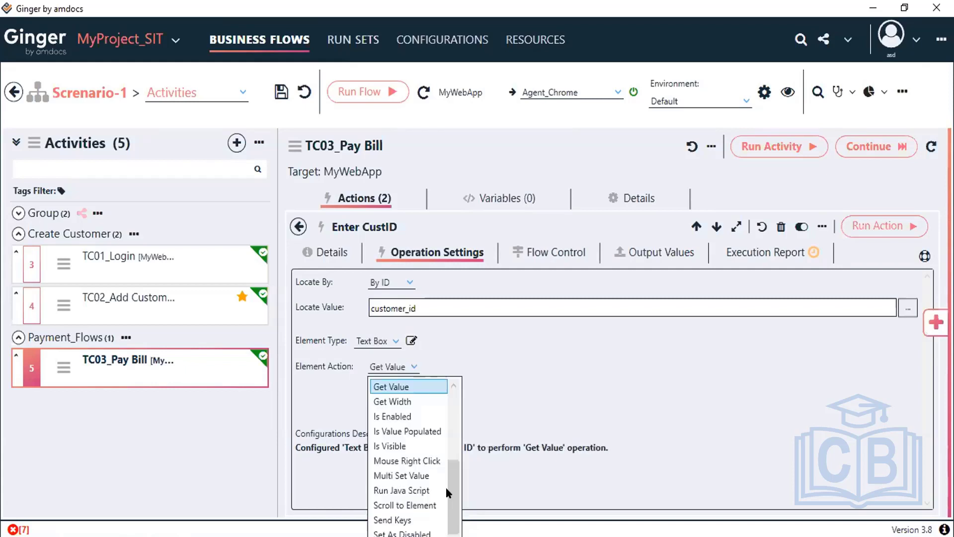
drag(449, 490, 448, 440)
scroll(448, 472, down, 1)
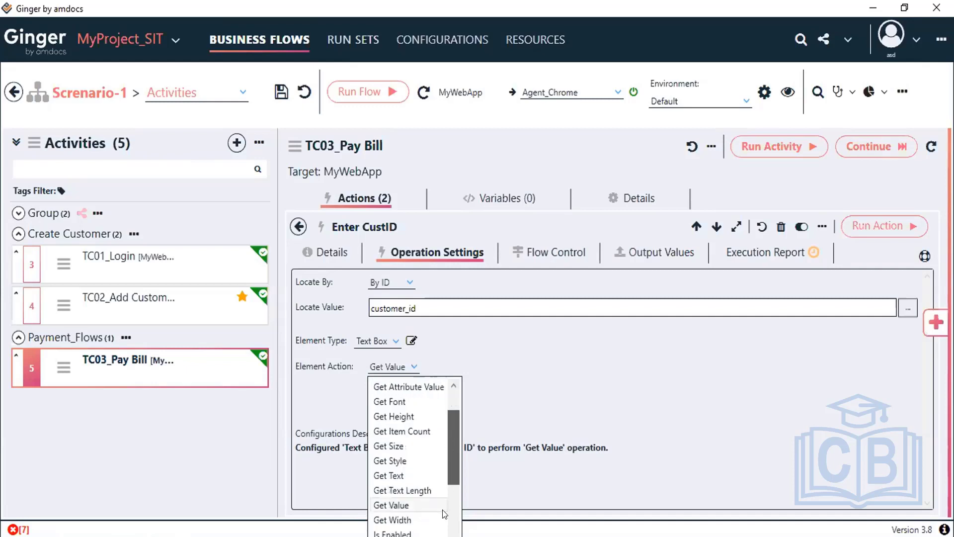
scroll(442, 512, down, 3)
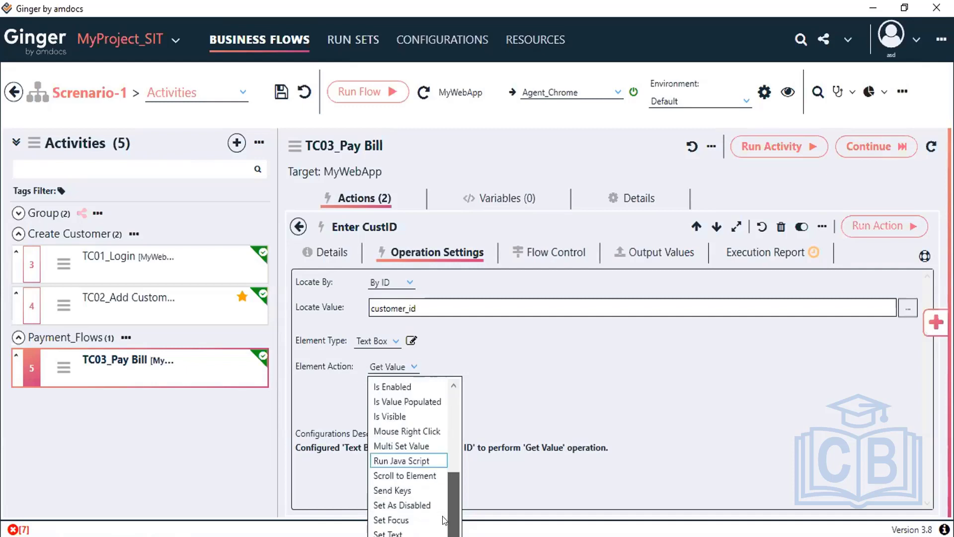
click(387, 533)
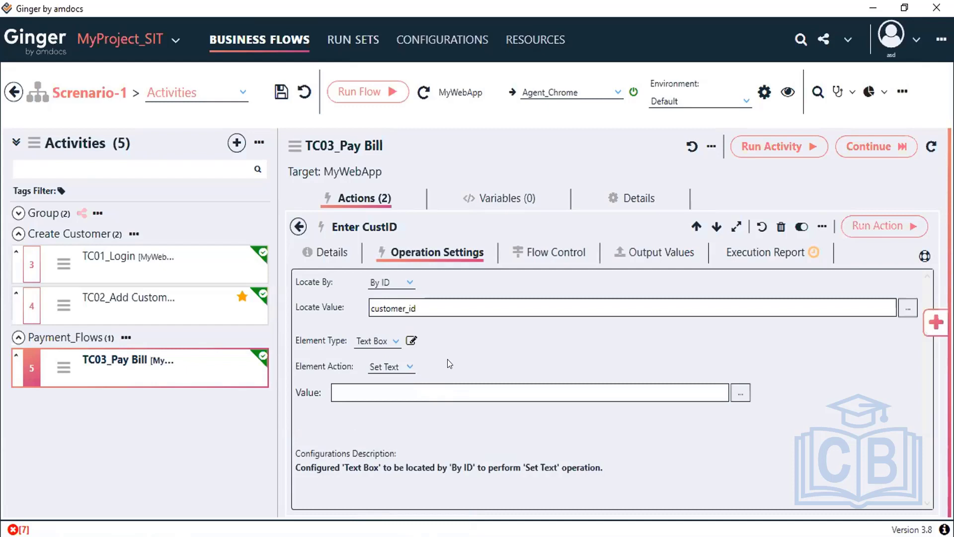
click(411, 386)
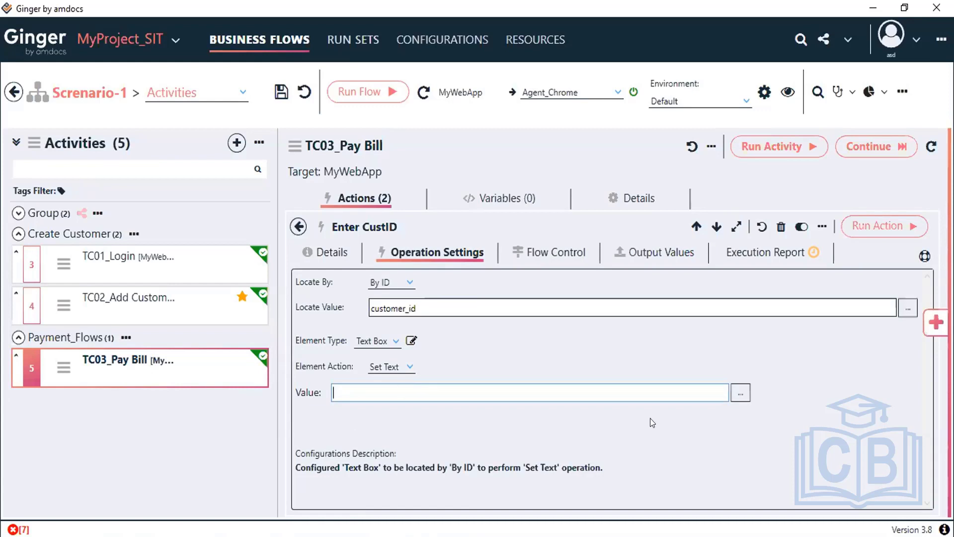
click(740, 393)
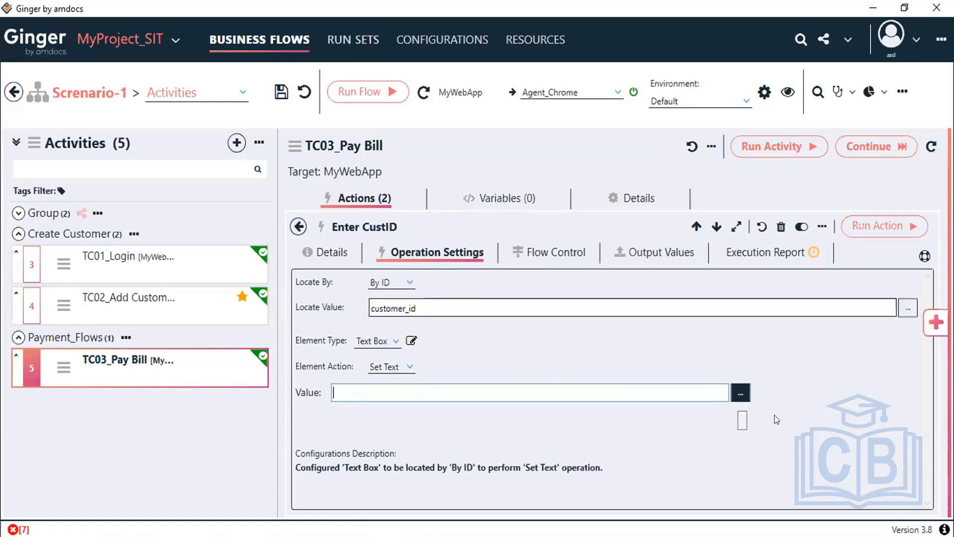
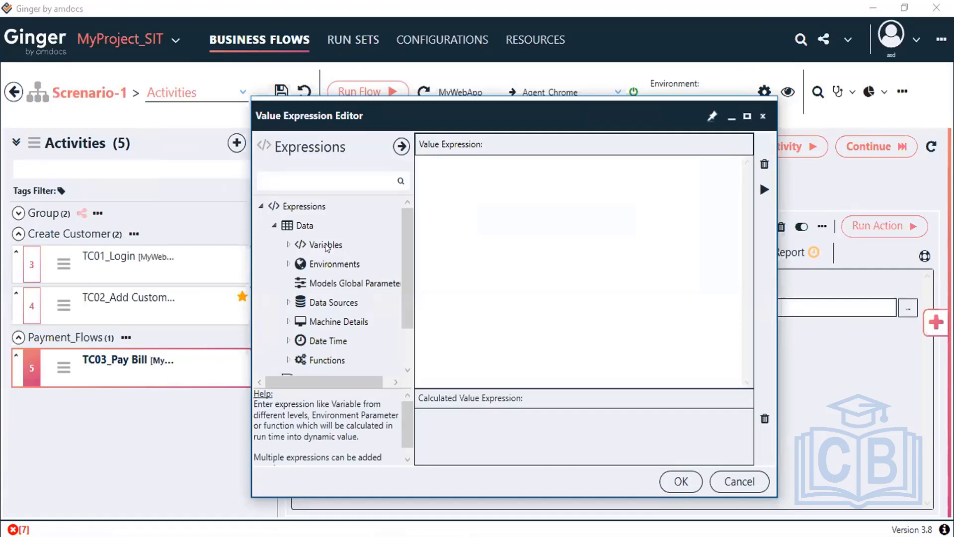
Step: Expand Variables and its Activity, Business Flow and Global Variables branches in the expression tree
click(287, 245)
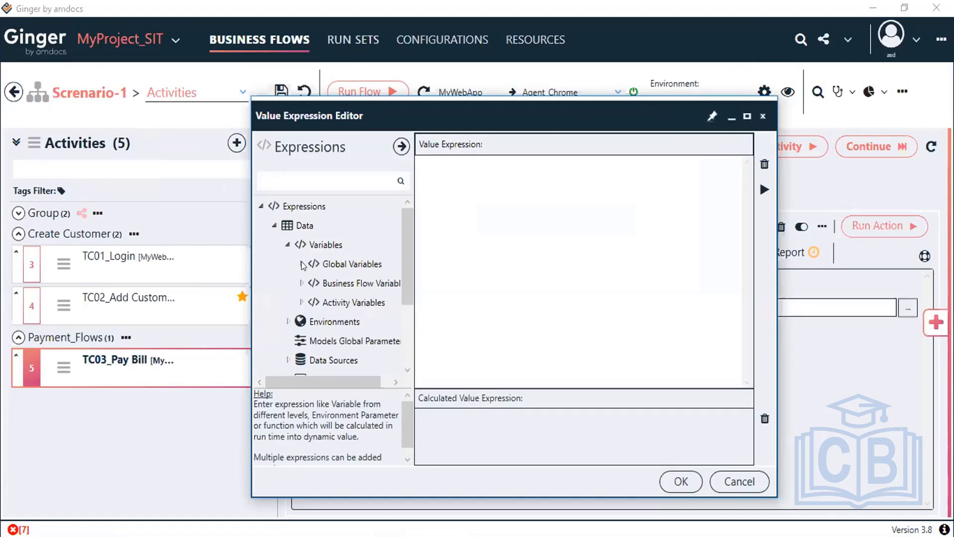
click(302, 302)
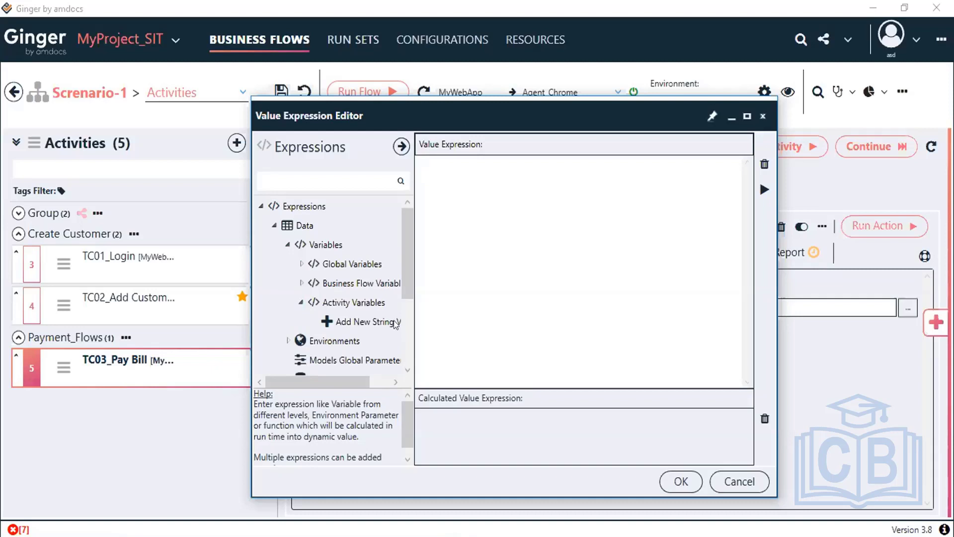
click(301, 283)
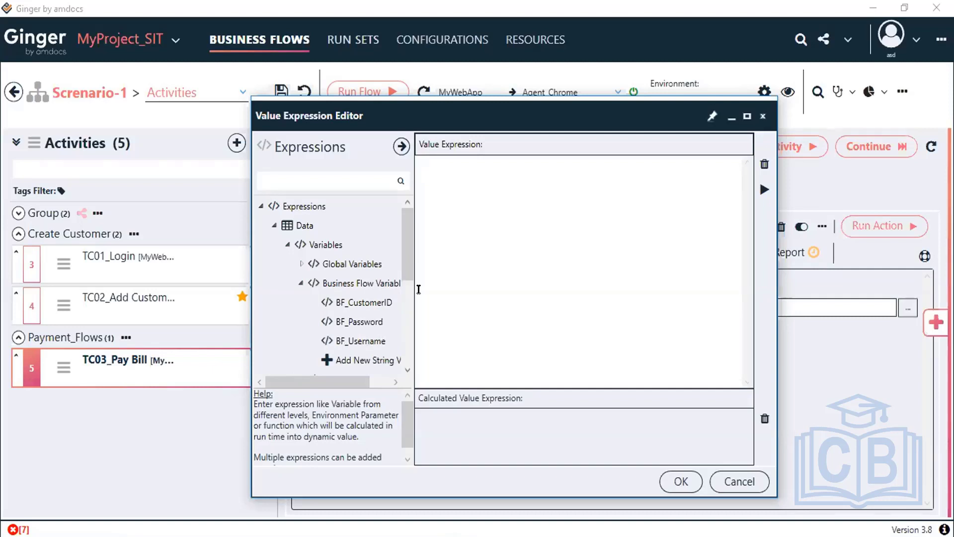
scroll(404, 287, down, 3)
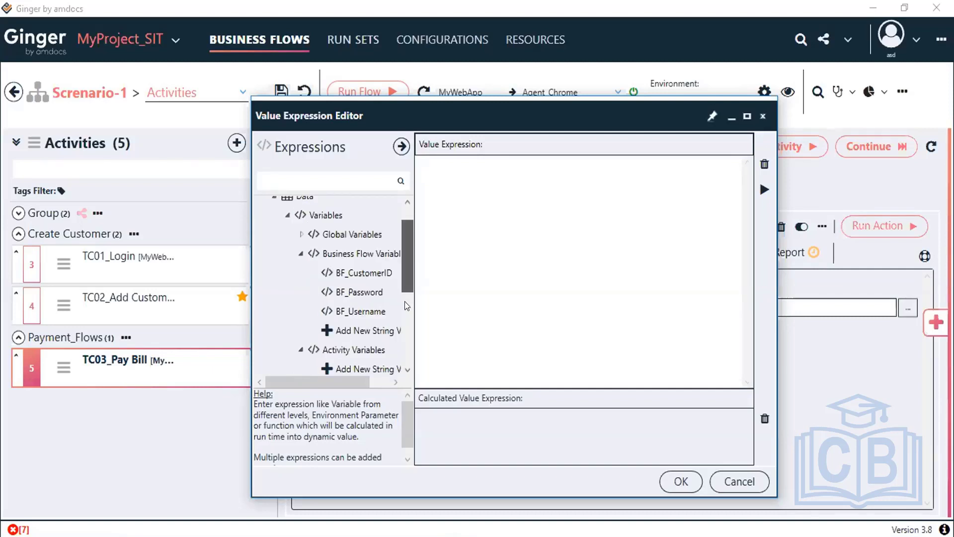
scroll(358, 309, up, 1)
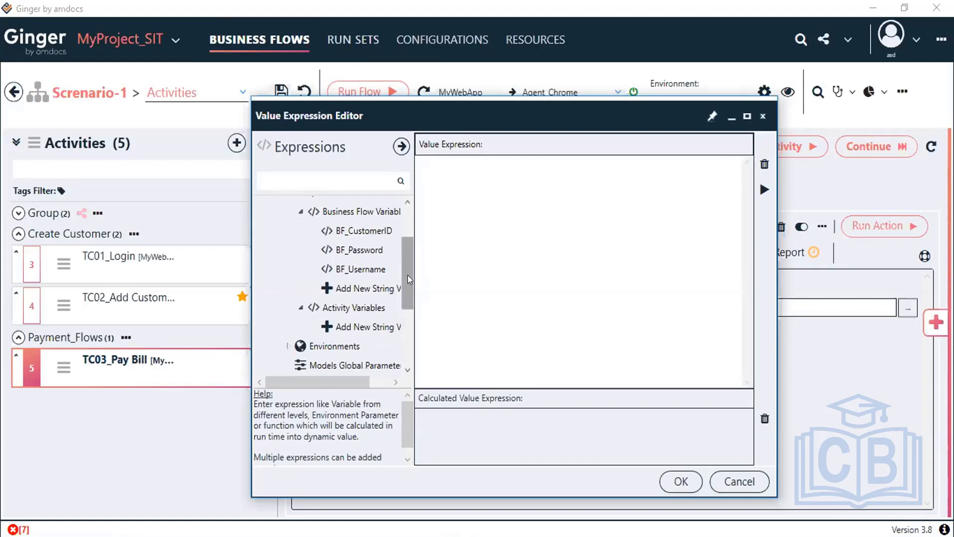
scroll(408, 264, up, 1)
scroll(407, 263, up, 1)
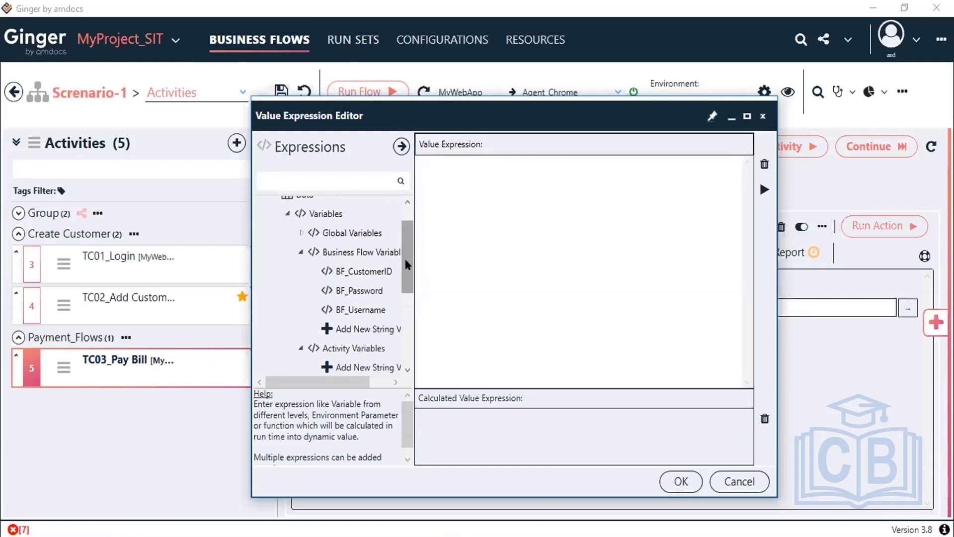
click(300, 231)
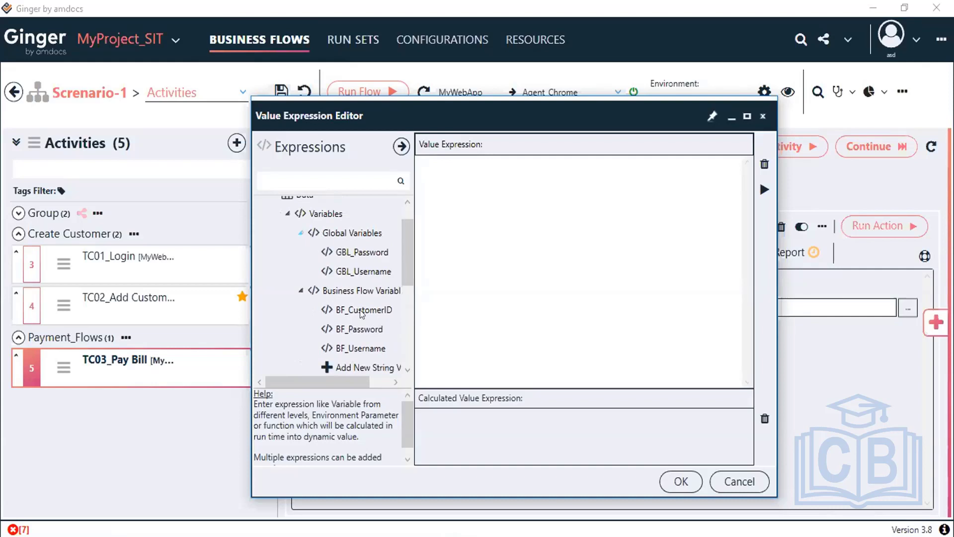
scroll(368, 313, down, 3)
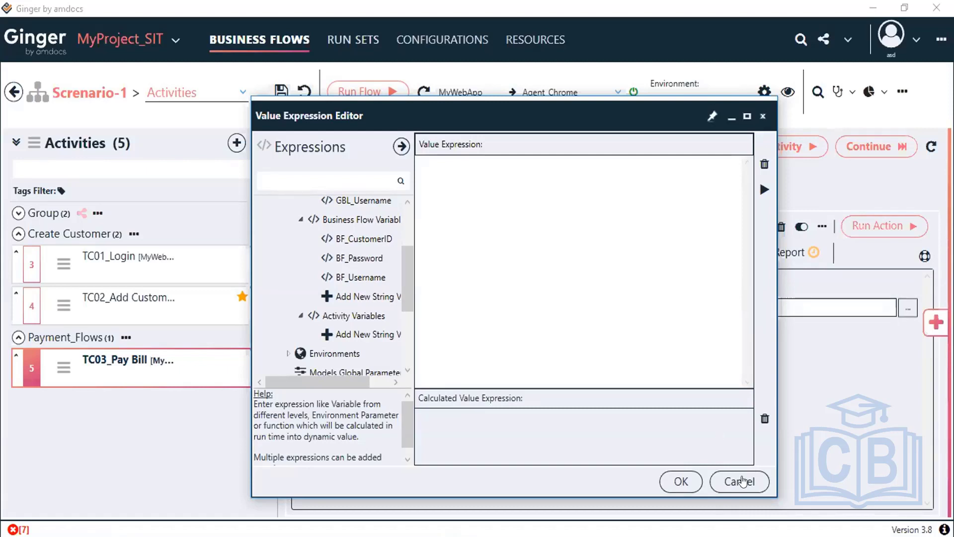
click(406, 227)
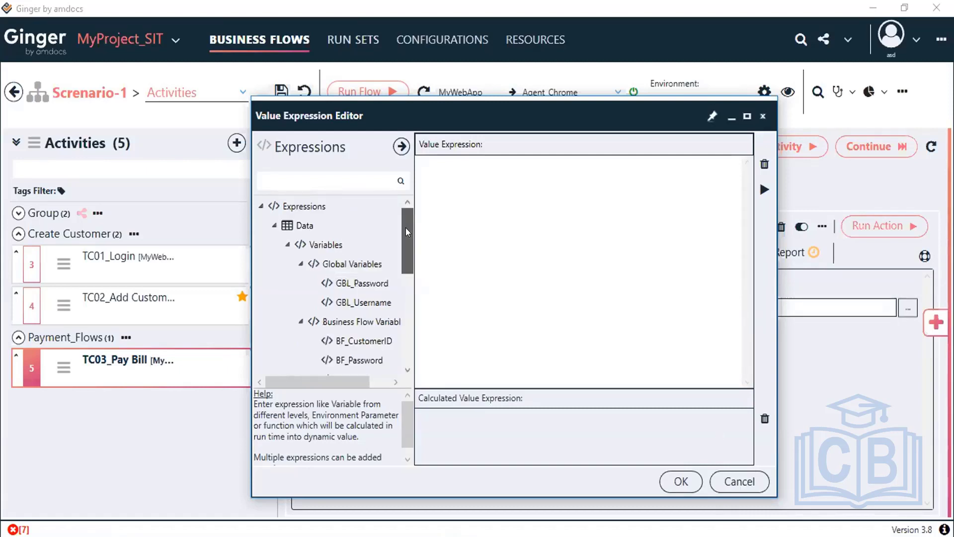
Step: Show TC02_Add Customer's variables and inspect the ACT_CustomerID row (value 760123) and its options
scroll(406, 265, down, 2)
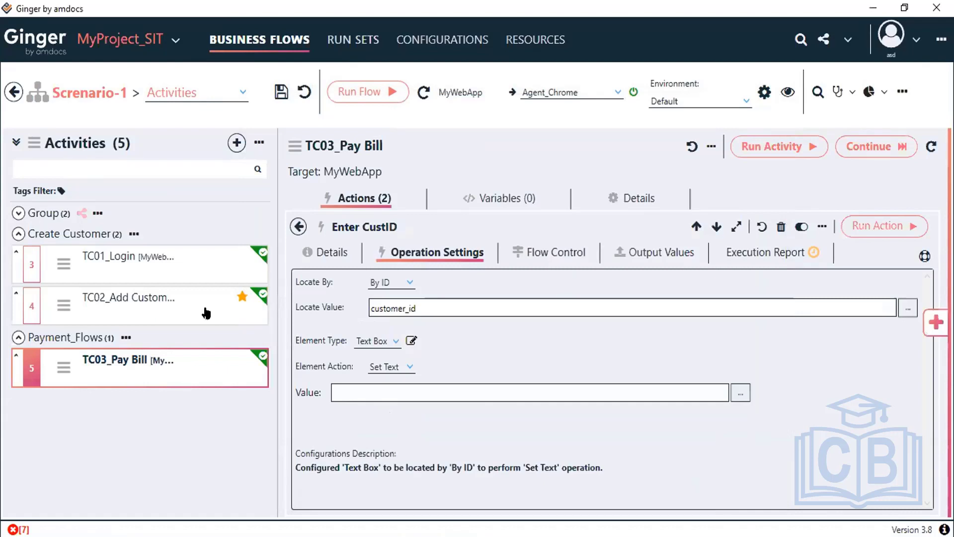
click(104, 298)
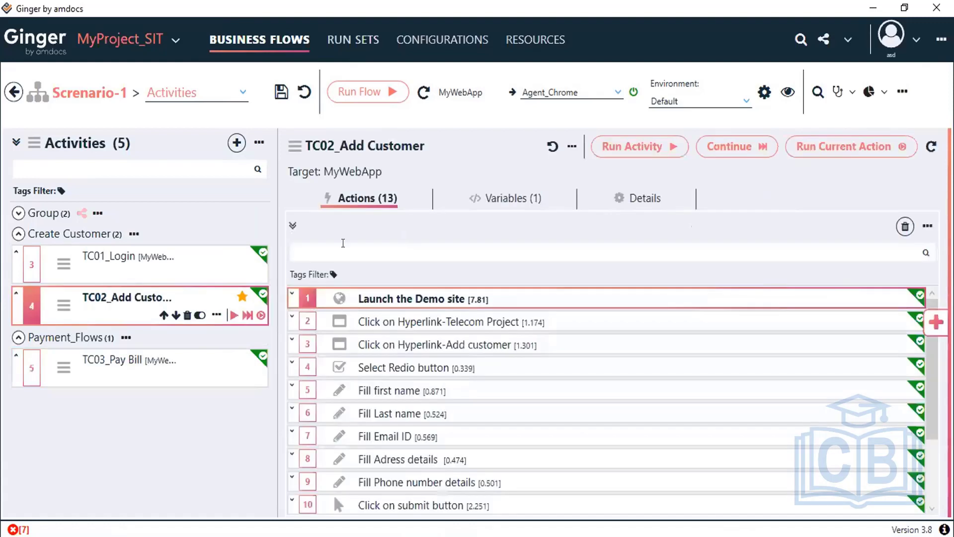
click(528, 198)
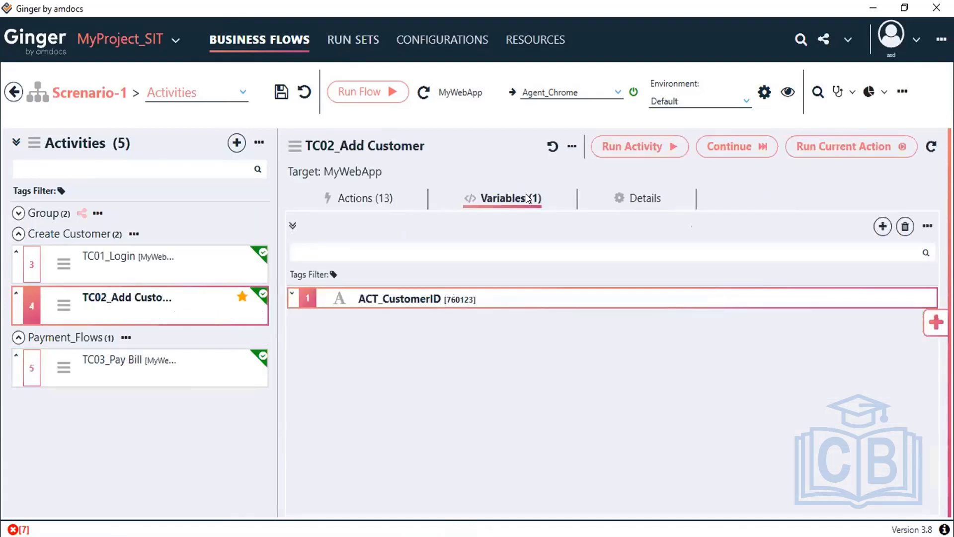
click(889, 303)
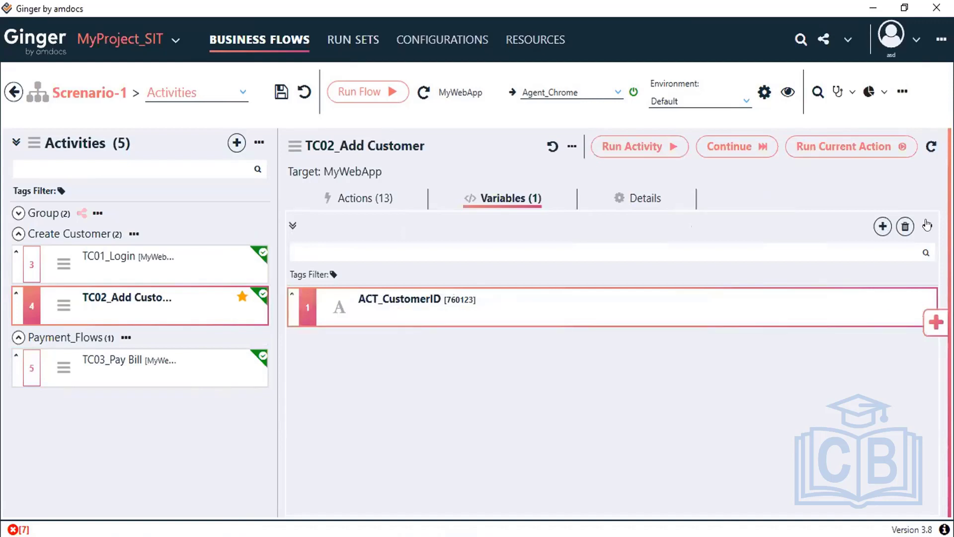
click(928, 226)
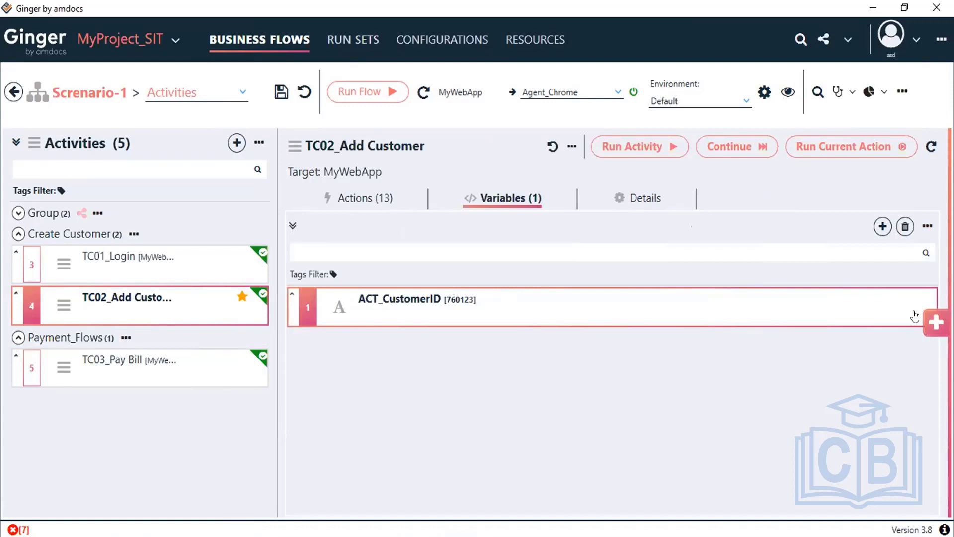
click(921, 319)
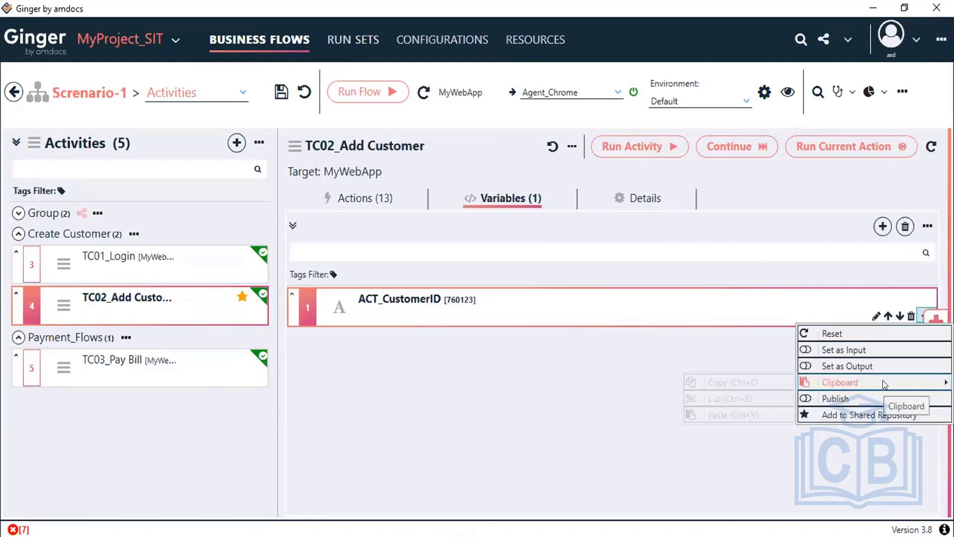
mouse_move(884, 384)
click(606, 377)
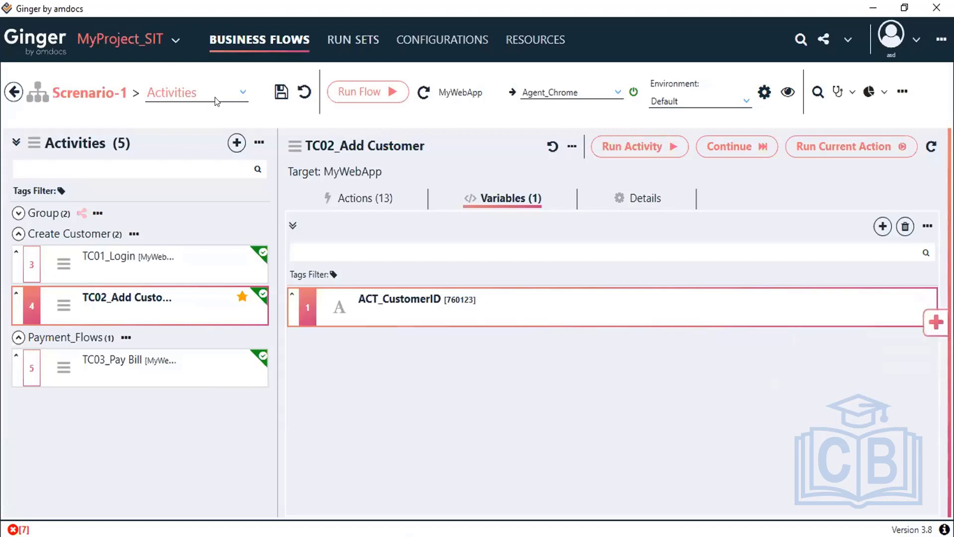
Step: View the business flow's Variables, then return to TC02_Add Customer's 13 actions
click(241, 93)
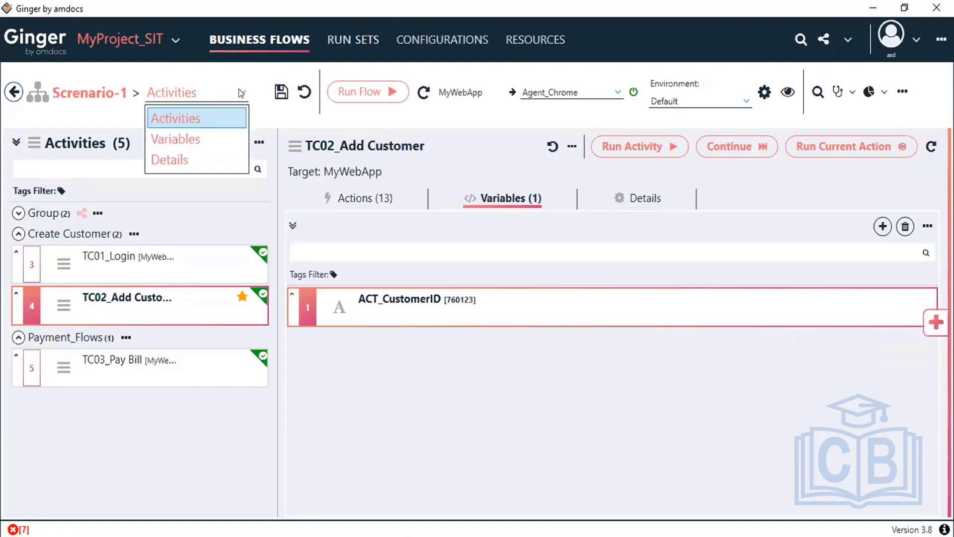
click(198, 136)
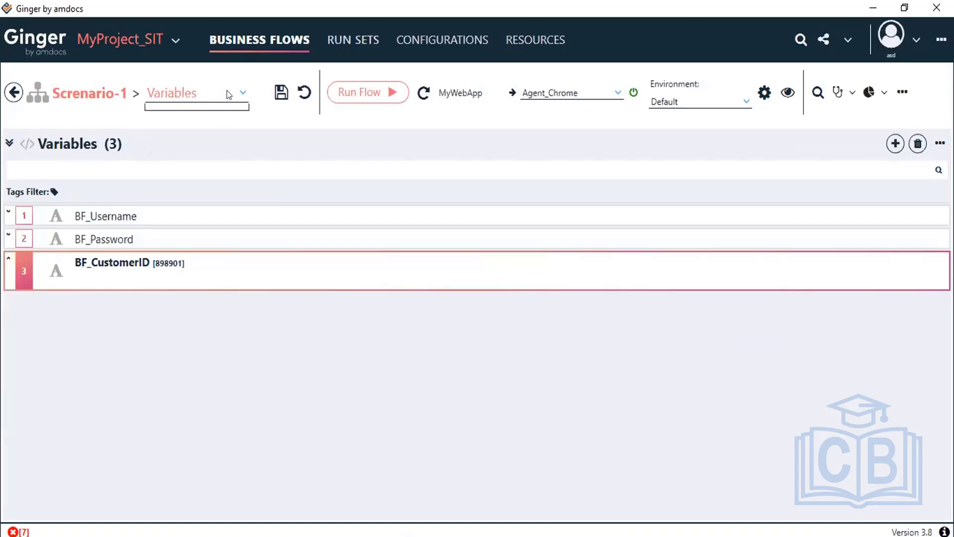
click(228, 95)
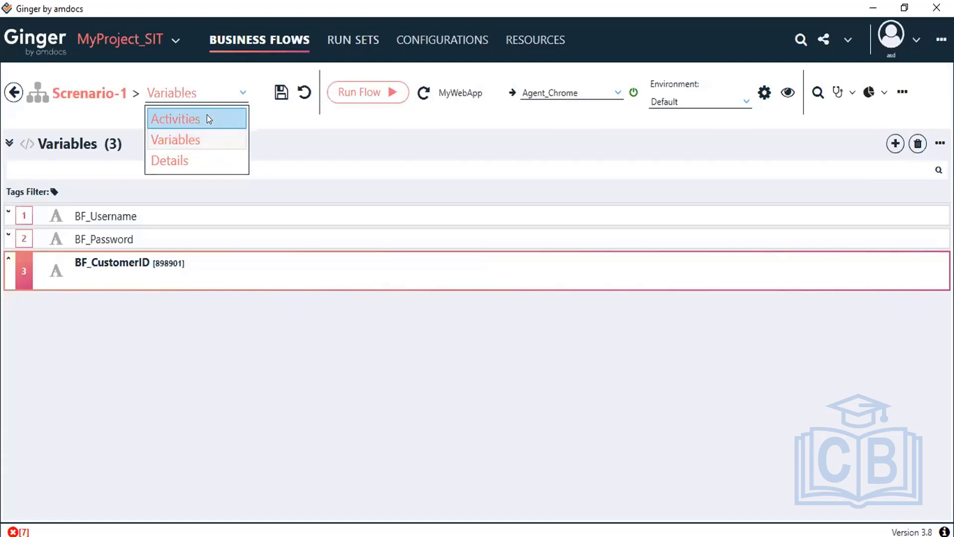
click(206, 115)
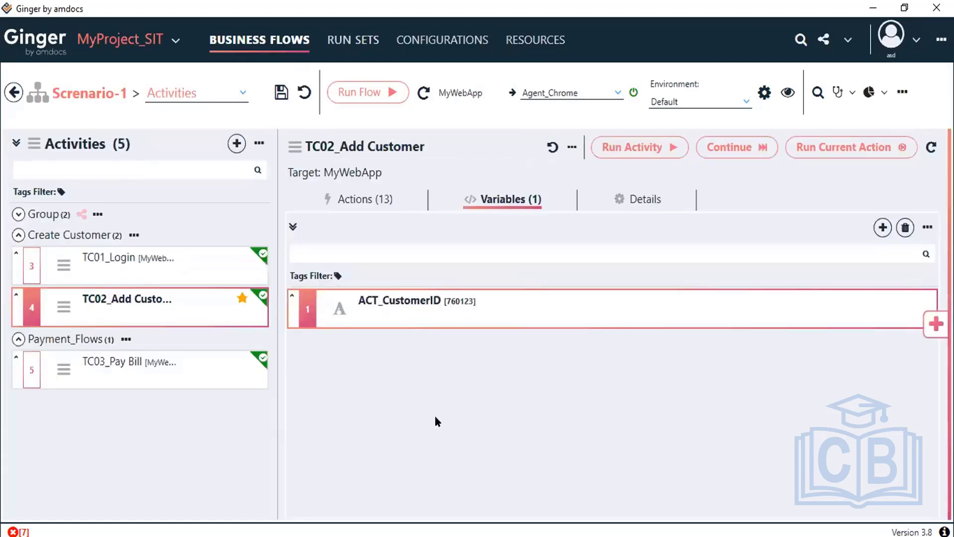
mouse_move(82, 373)
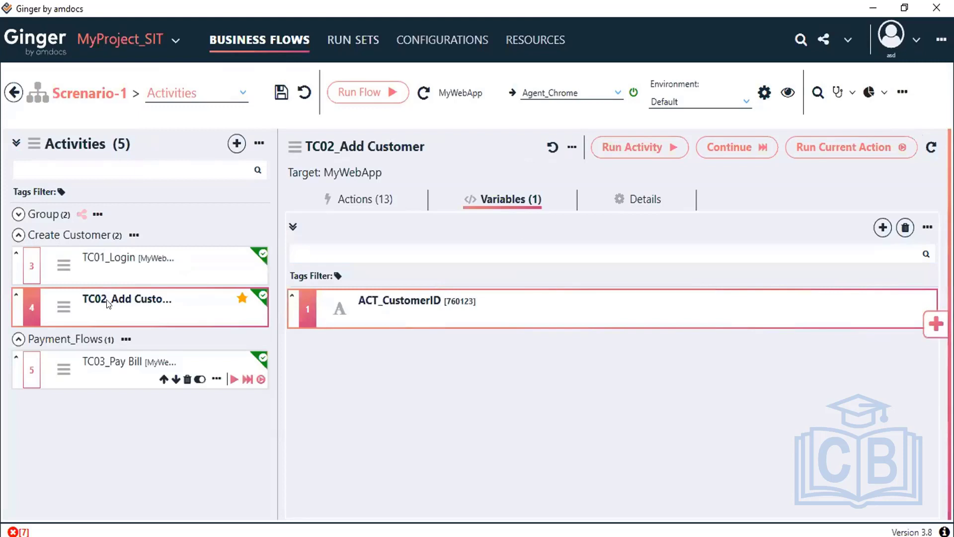
mouse_move(212, 302)
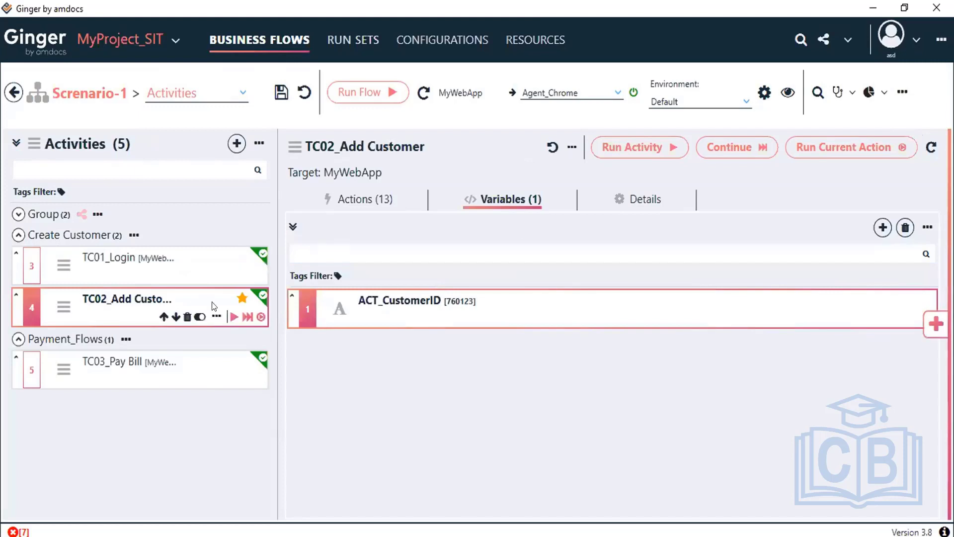
click(370, 198)
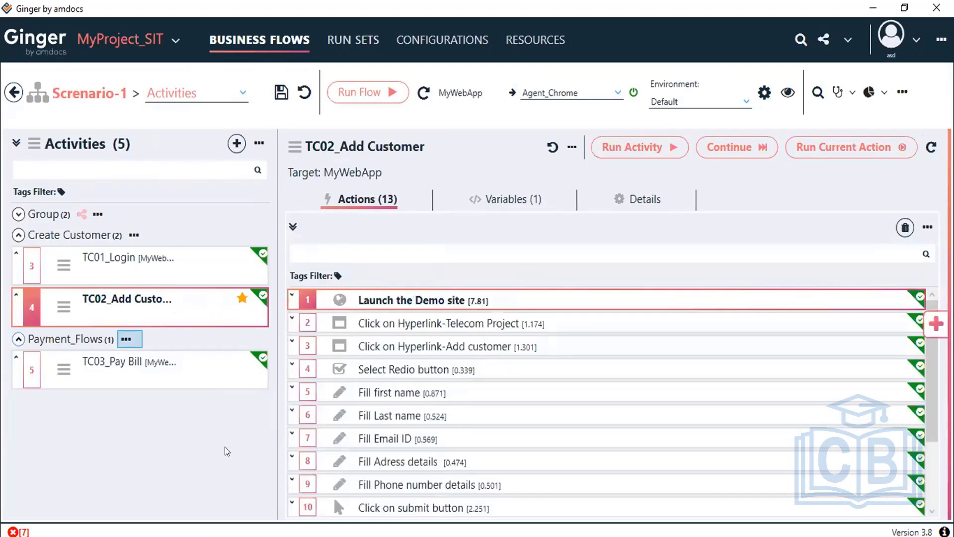
Step: Set the Get the customerID action's output Store To variable to BF_CustomerID
scroll(537, 502, down, 2)
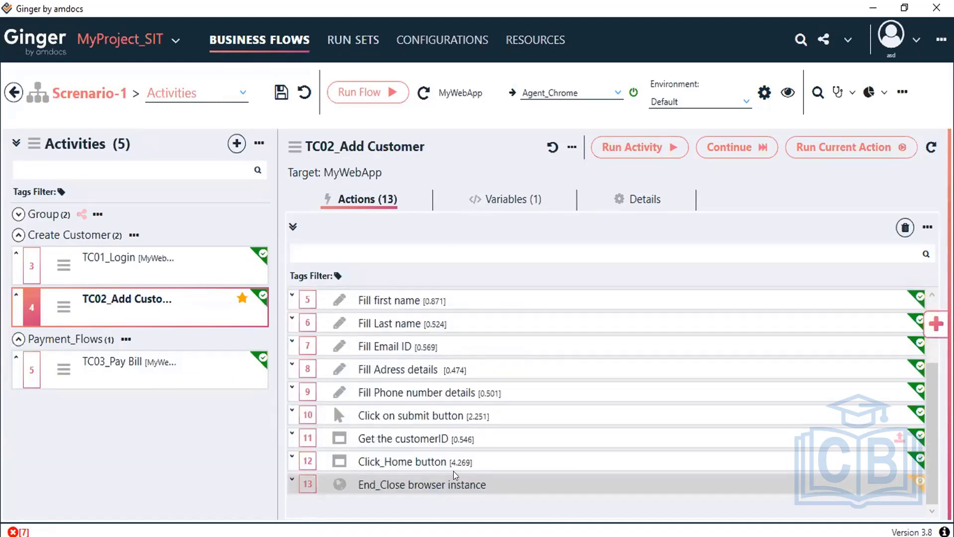
click(405, 440)
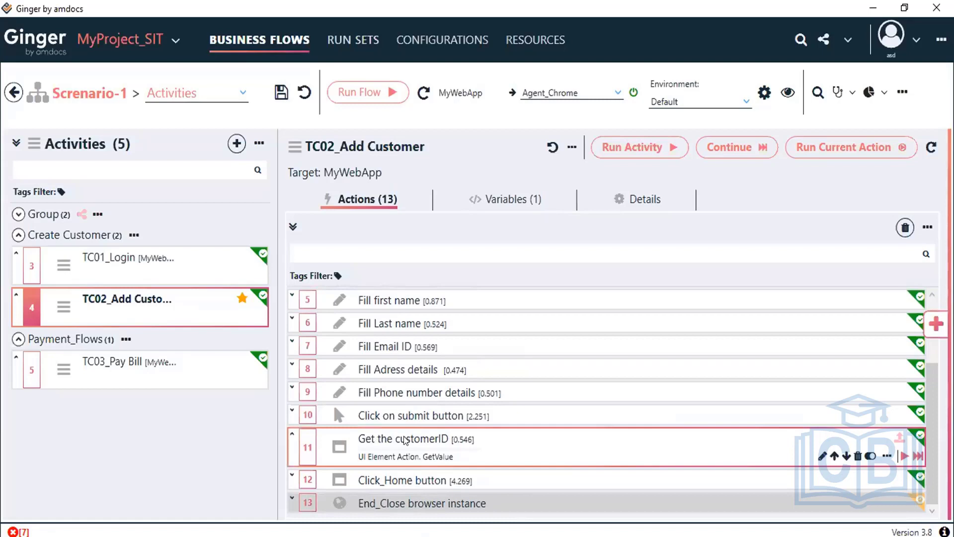
double_click(405, 439)
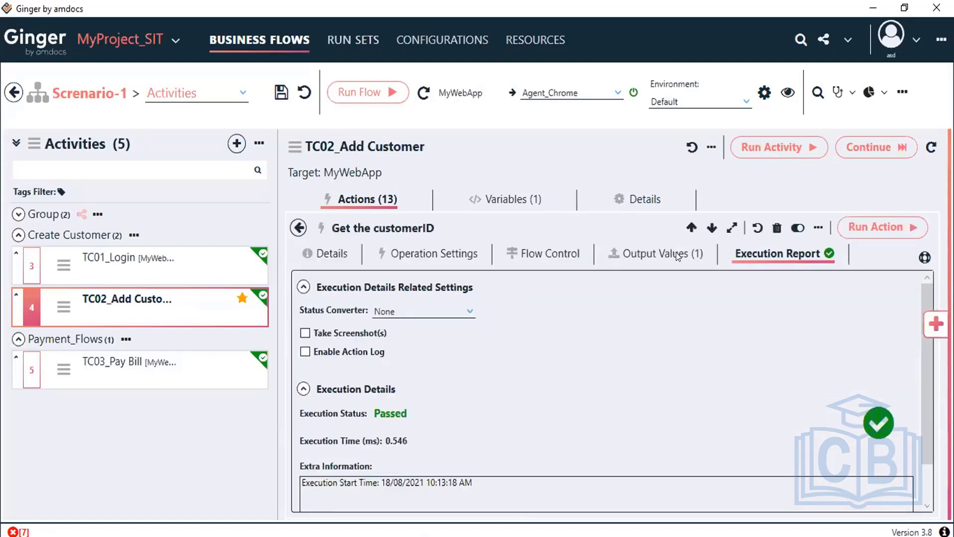
click(676, 252)
drag(903, 410, 905, 407)
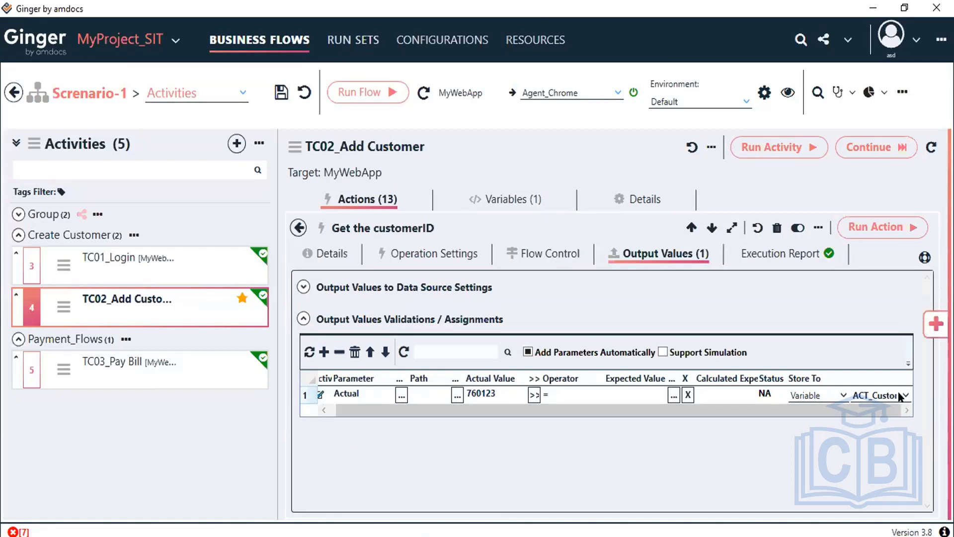
click(900, 396)
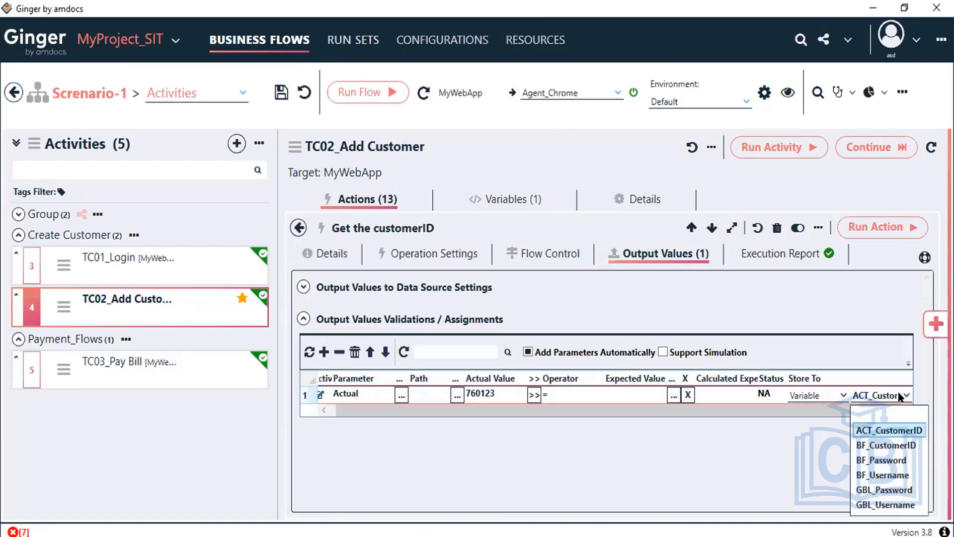
click(884, 444)
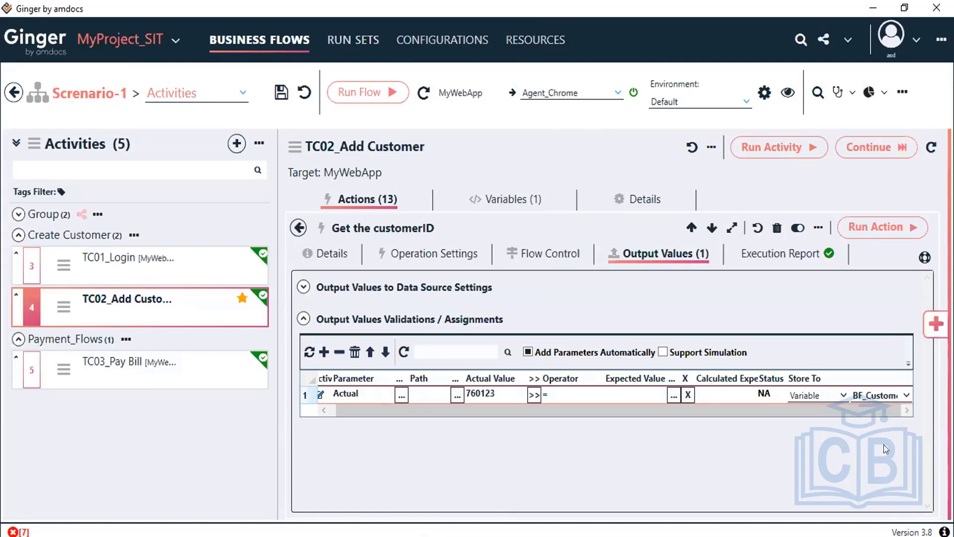
Step: Save the business flow and open the TC03_Pay Bill activity
click(280, 91)
mouse_move(89, 371)
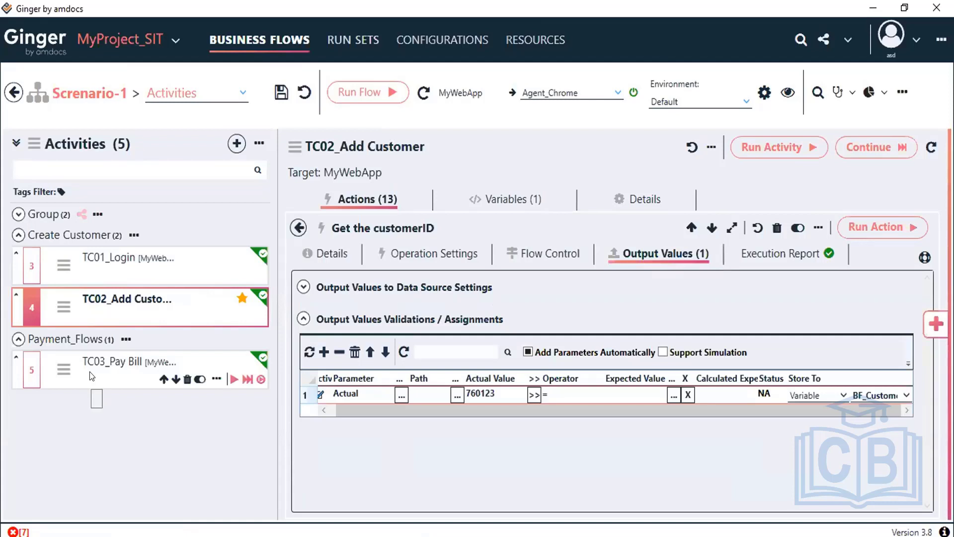
click(90, 371)
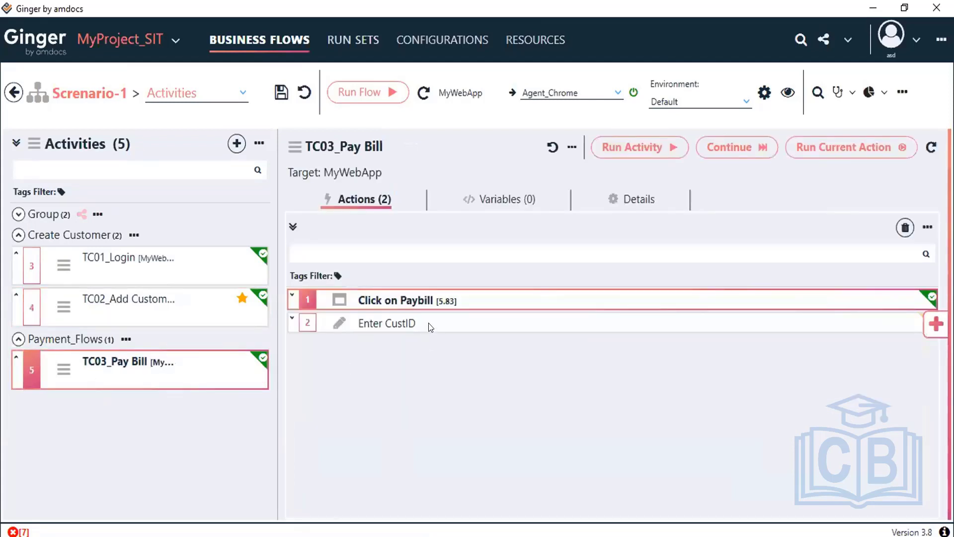
Step: Set Enter CustID's value to {Var Name=BF_CustomerID}, confirming it evaluates to 898901
click(740, 395)
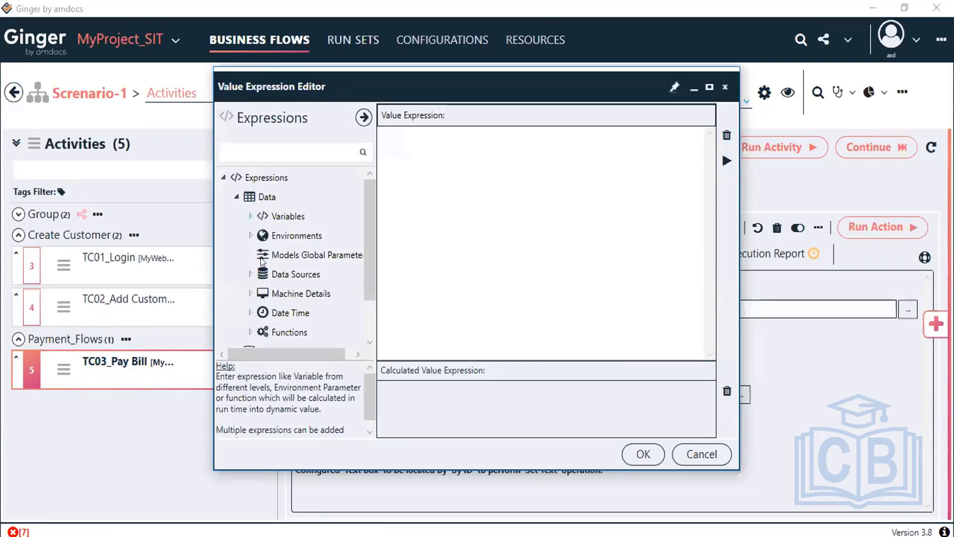
click(249, 216)
click(262, 254)
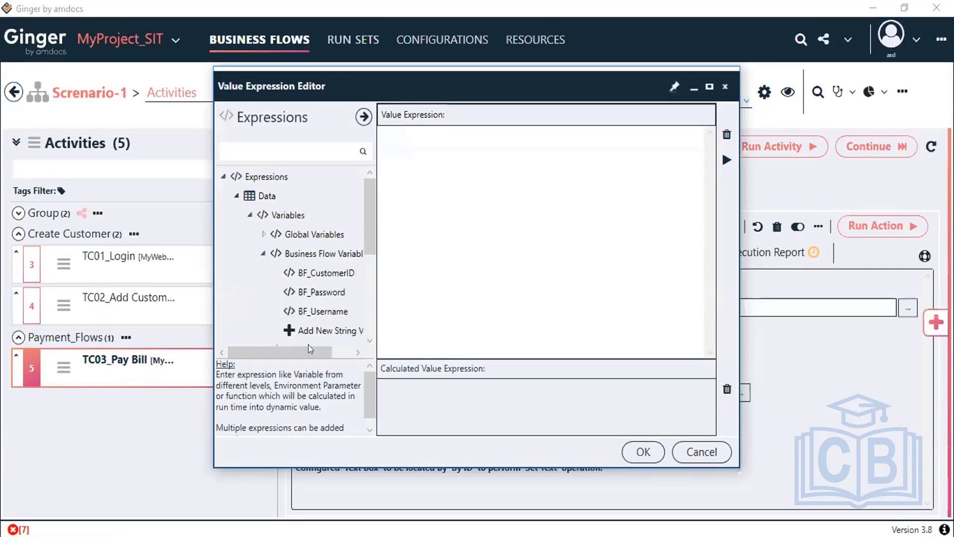
double_click(329, 271)
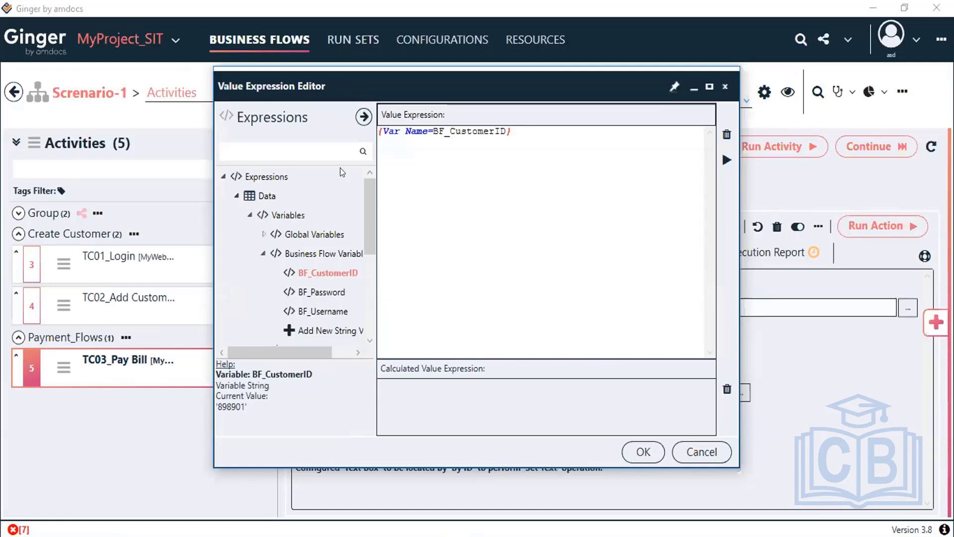
key(ctrl+a)
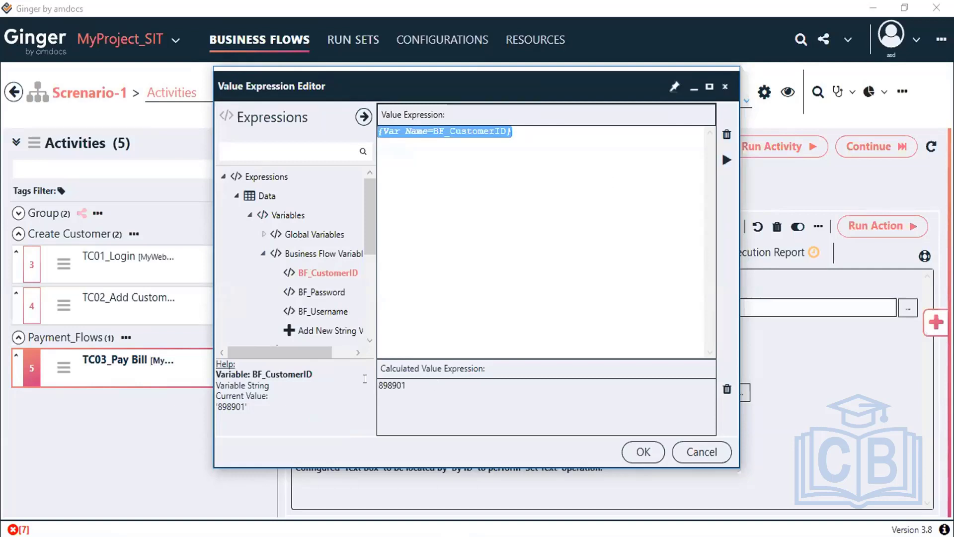
key(Tab)
key(ctrl+a)
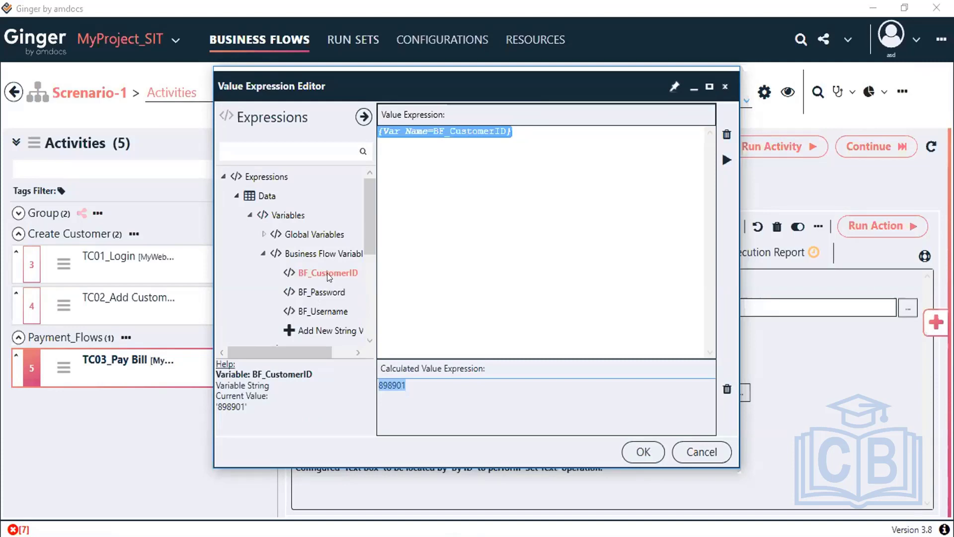
click(643, 451)
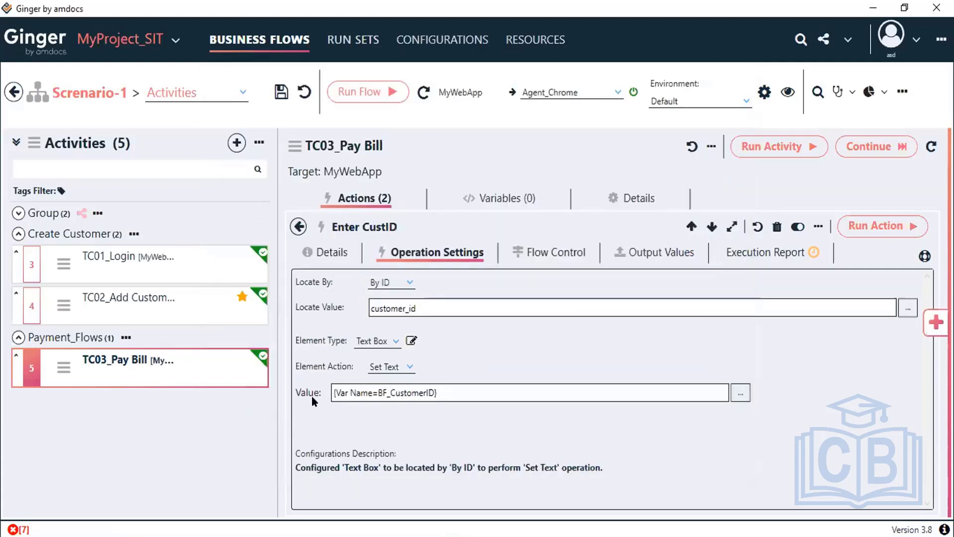
Step: Save the business flow with the new Enter CustID value
click(465, 391)
drag(328, 392, 503, 419)
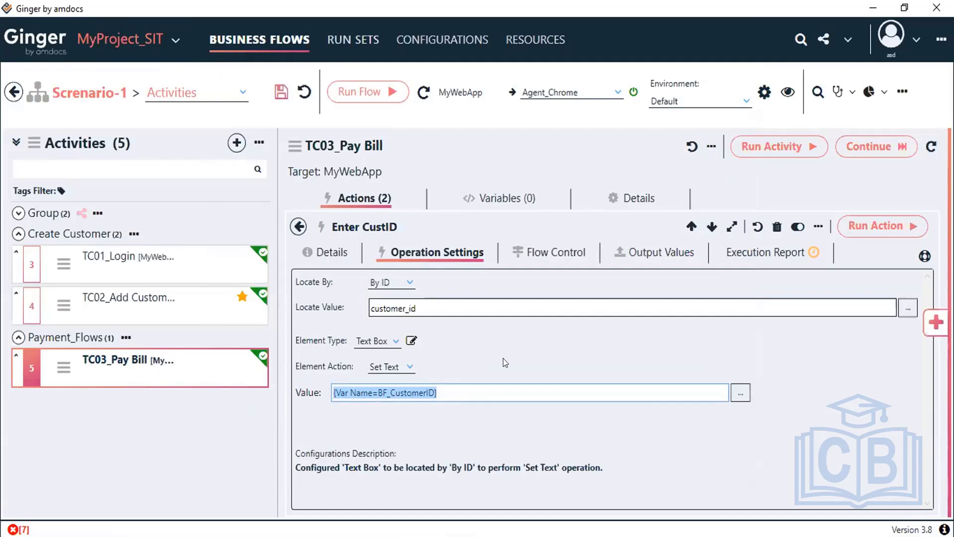
key(ctrl+s)
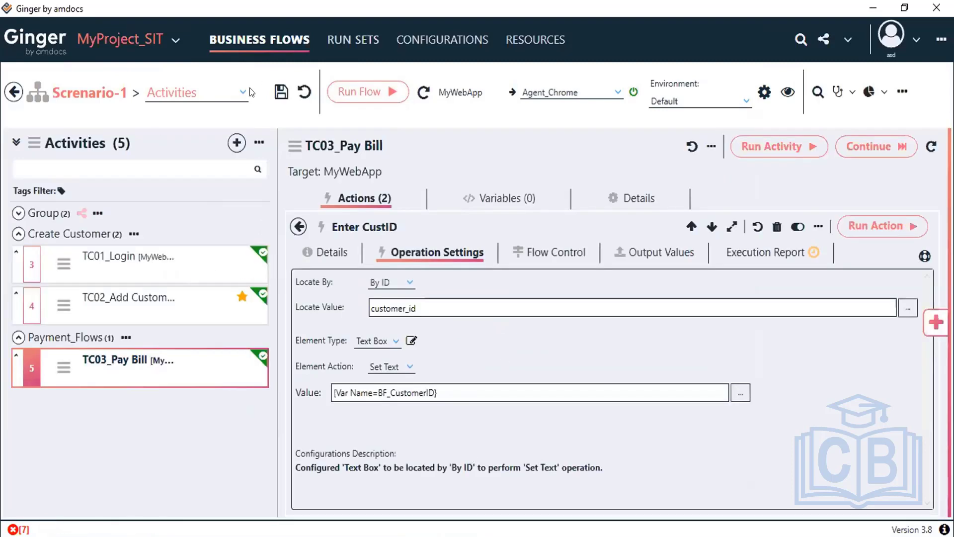
Step: Confirm BF_CustomerID is among the flow's three variables, then reopen TC02_Add Customer
click(238, 91)
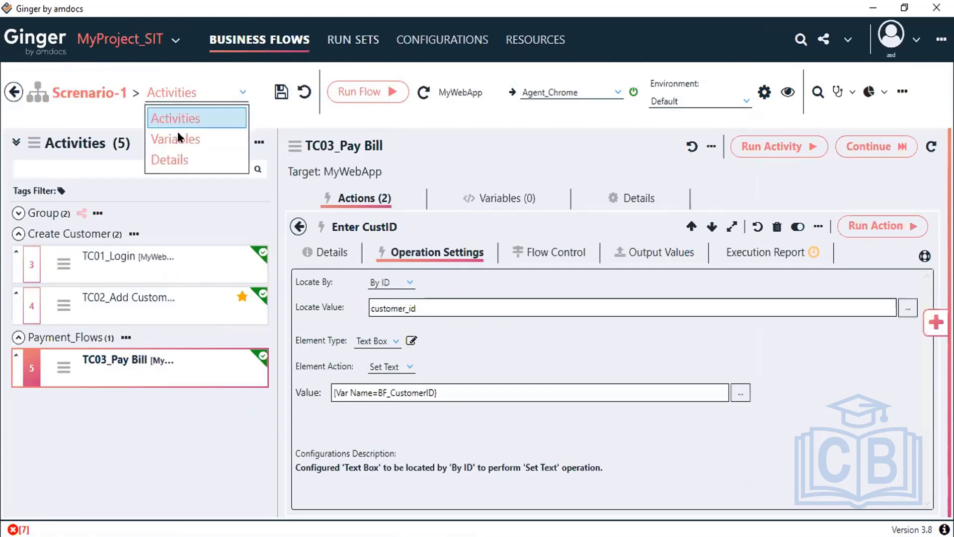
click(178, 133)
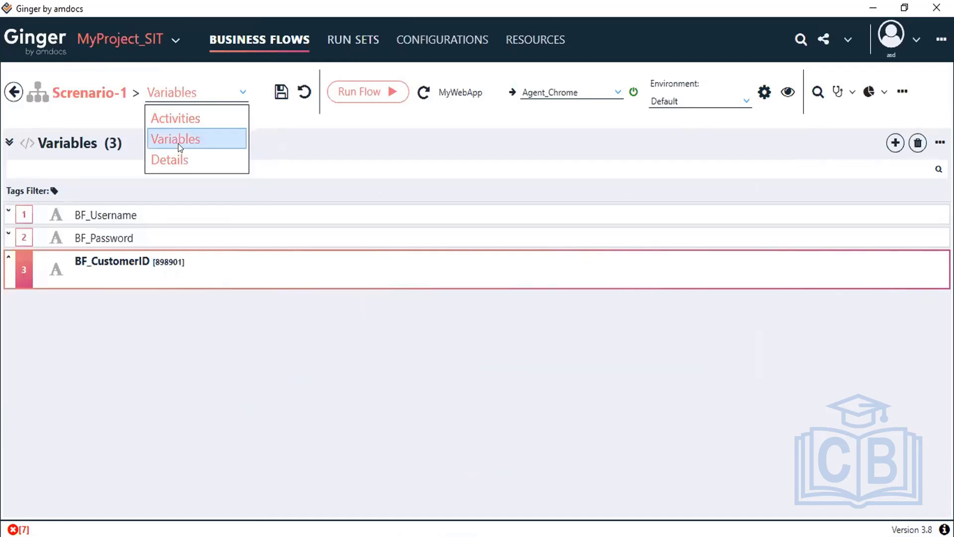
click(191, 143)
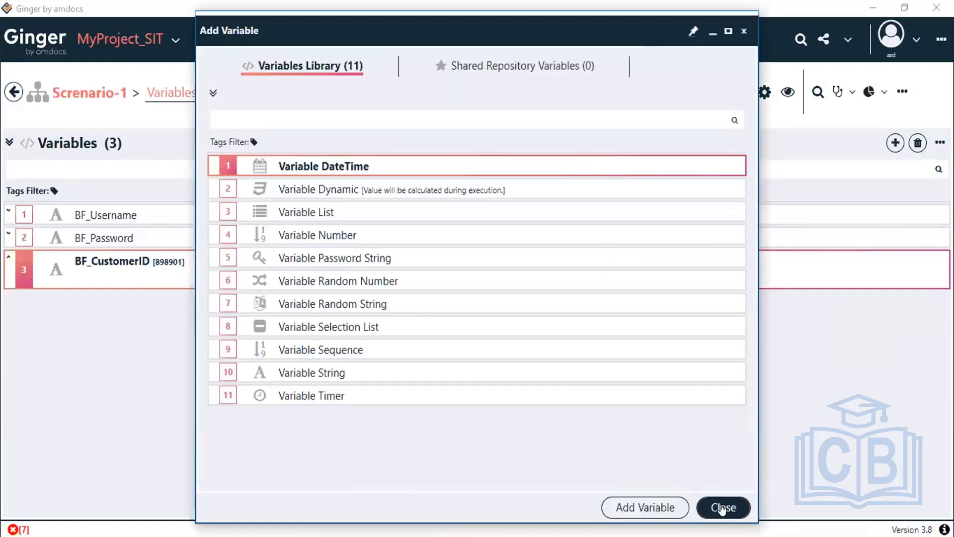
click(723, 508)
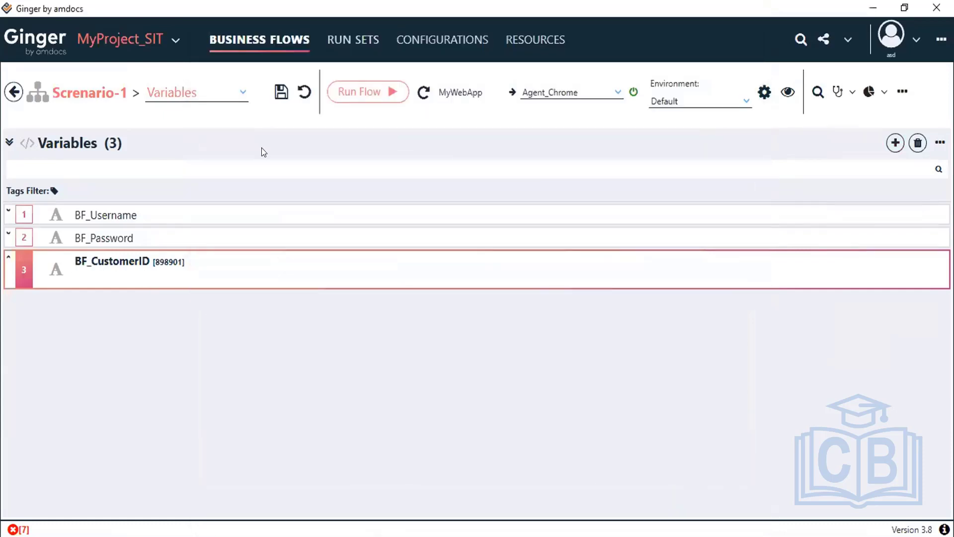
click(240, 94)
click(213, 117)
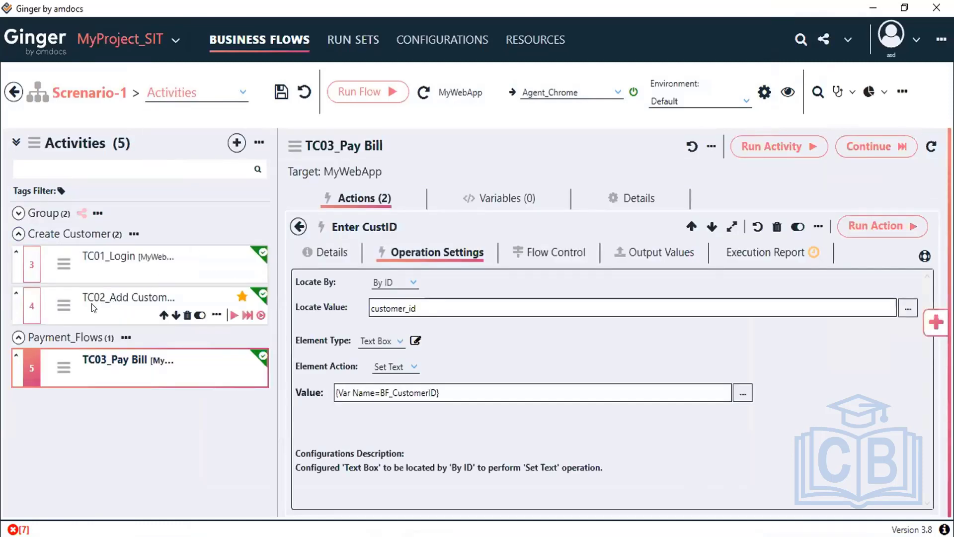
click(91, 303)
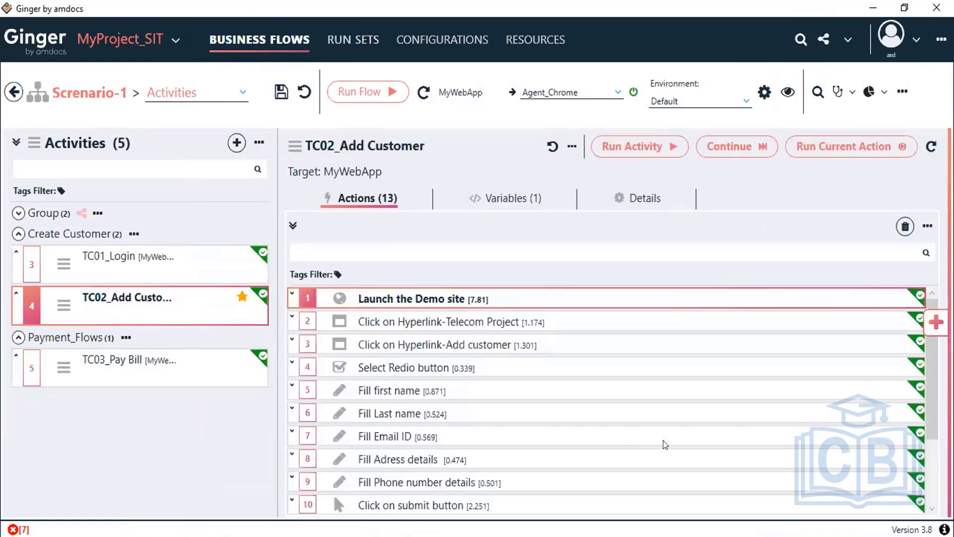
Step: Keep BF_CustomerID as the Get the customerID action's output target
scroll(485, 450, down, 2)
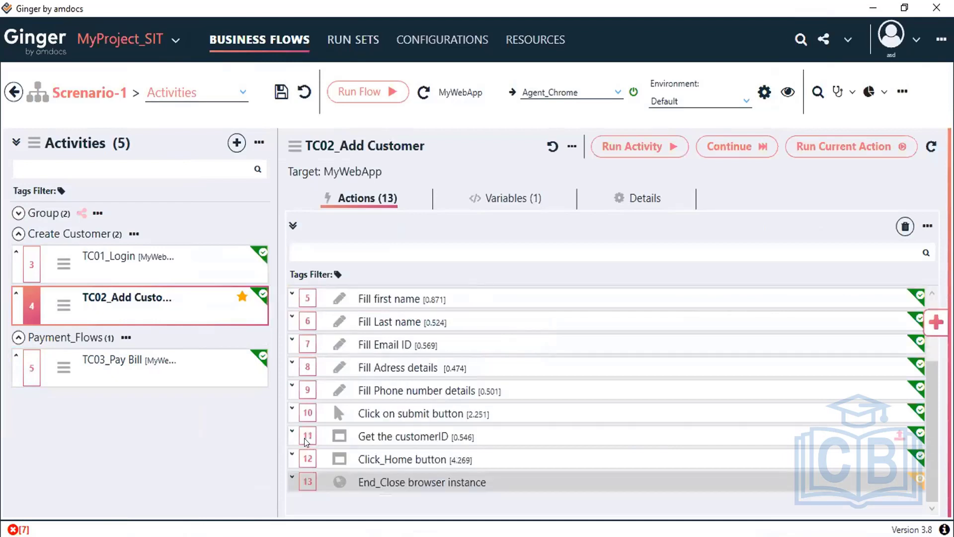
click(408, 437)
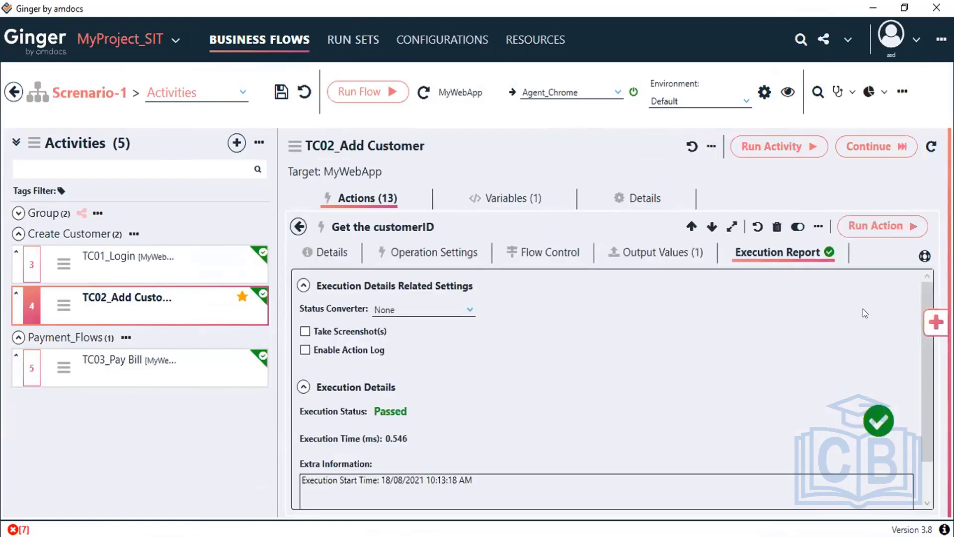
click(907, 408)
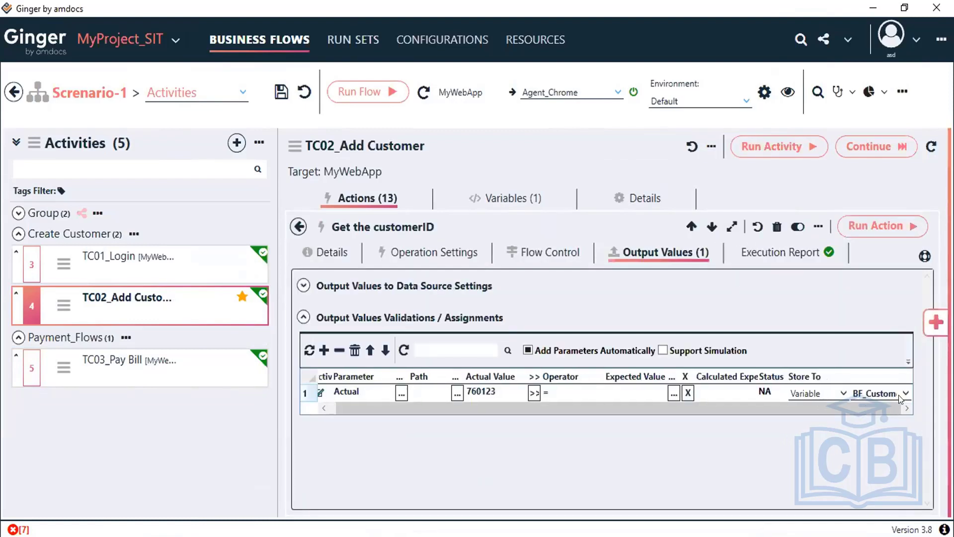
click(901, 394)
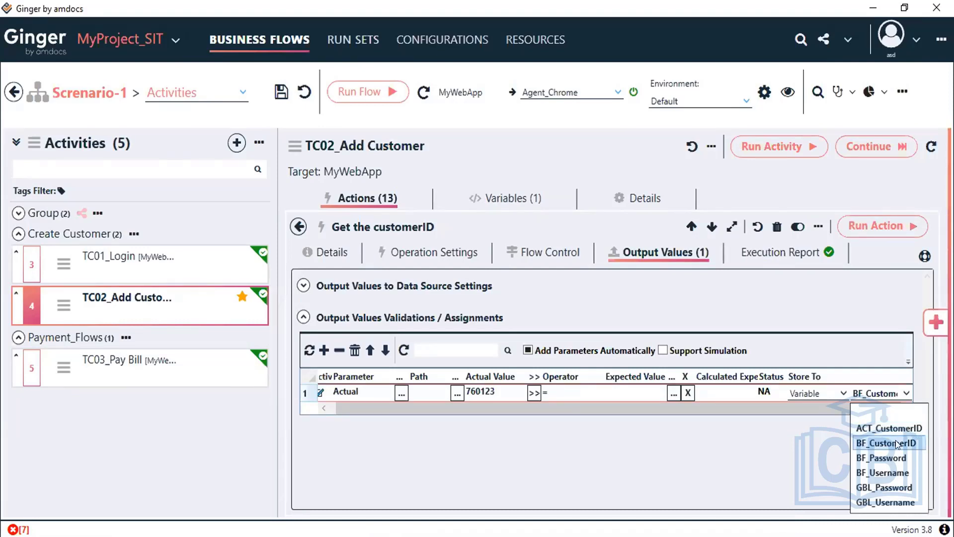
click(290, 124)
Step: Re-save Scenario-1 and open the TC03_Pay Bill activity
click(281, 92)
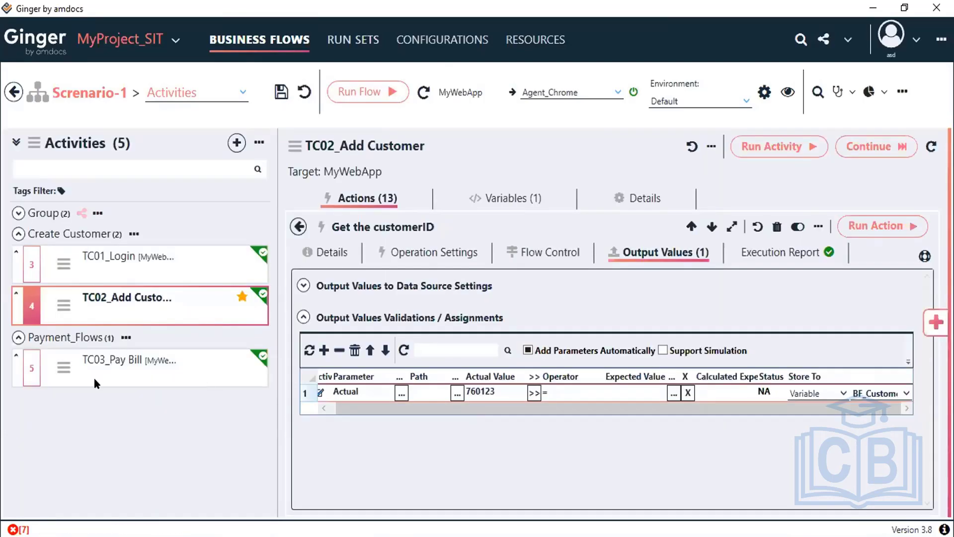
mouse_move(87, 373)
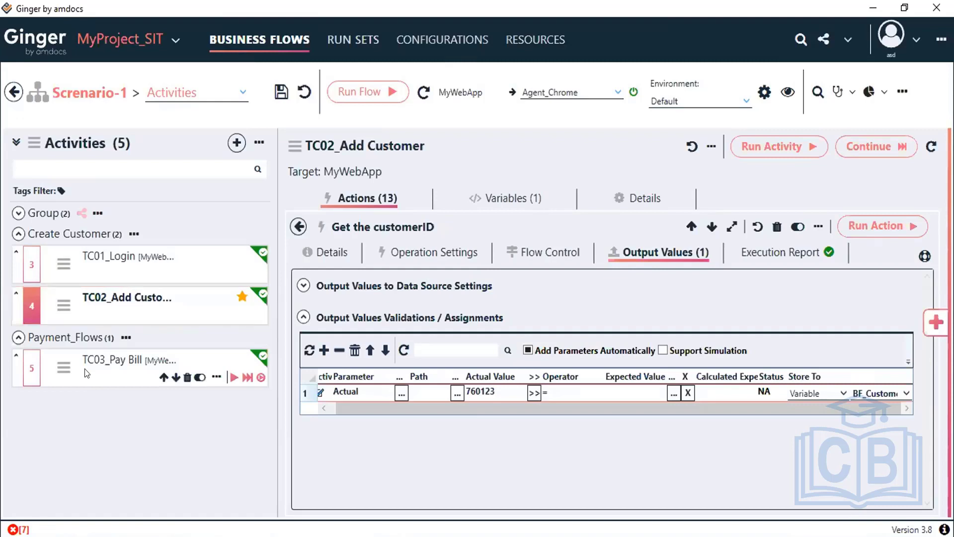
click(87, 373)
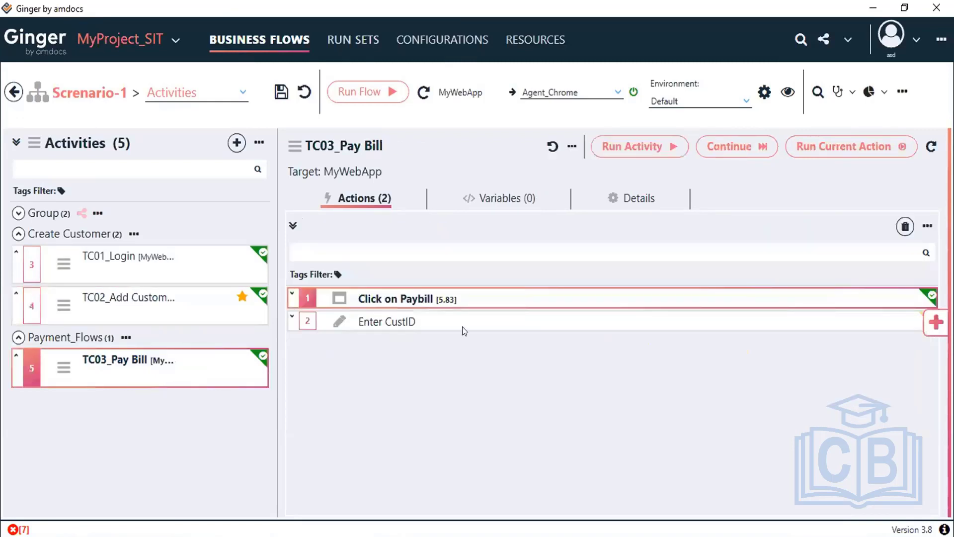
Step: Reassign Enter CustID's Set Text value to the BF_CustomerID variable
click(440, 322)
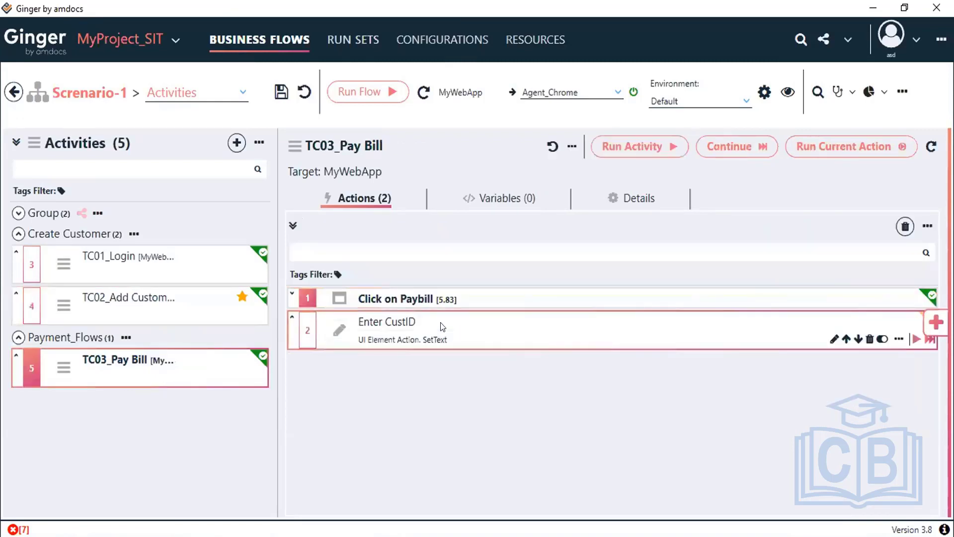
double_click(440, 322)
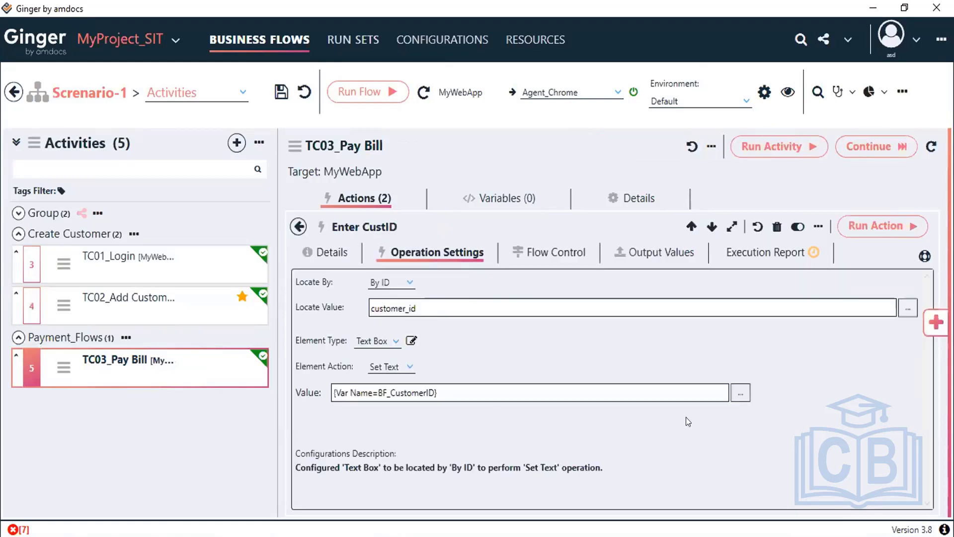
drag(332, 393, 507, 403)
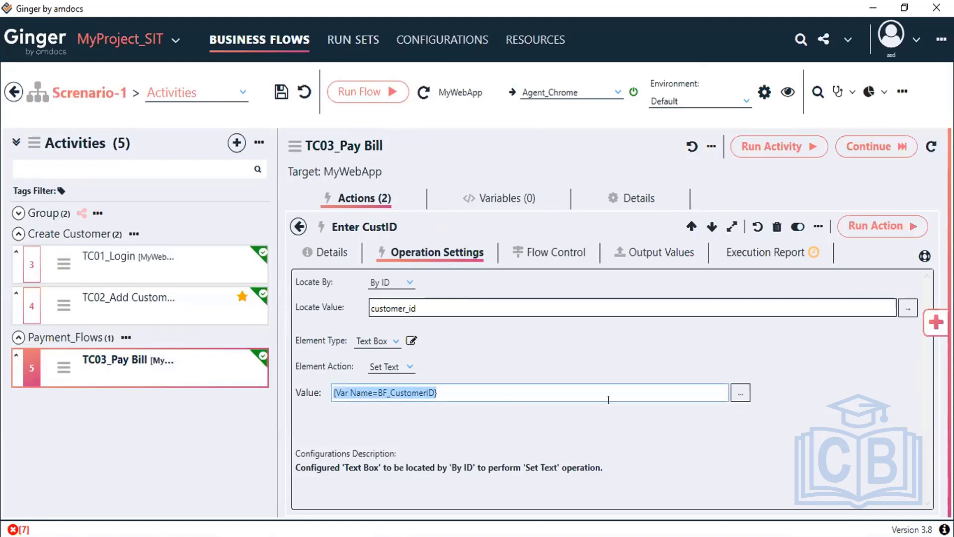
click(741, 393)
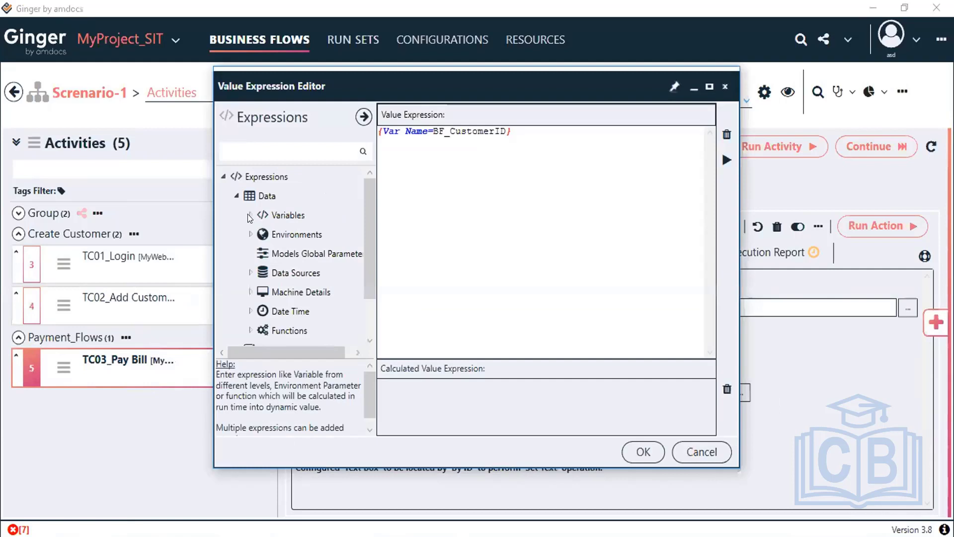
click(249, 216)
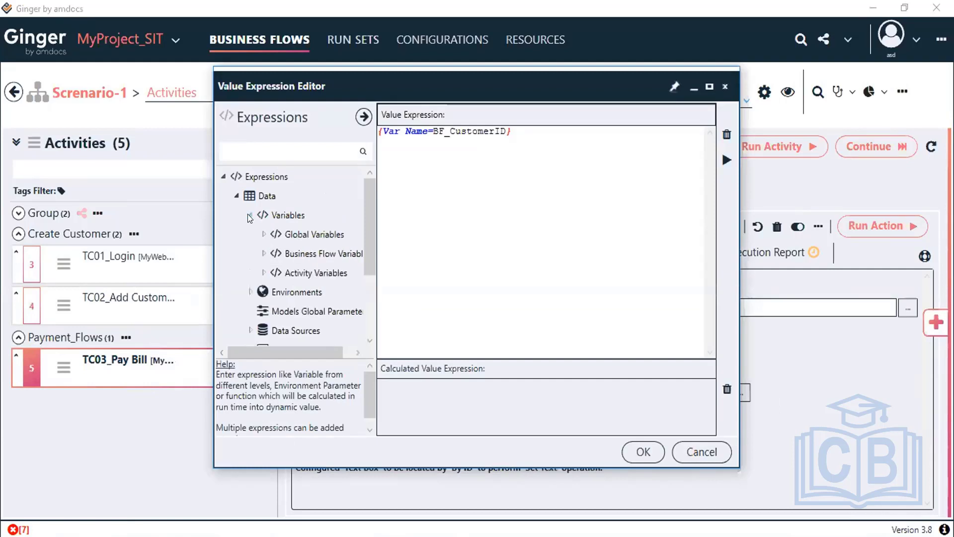
click(264, 253)
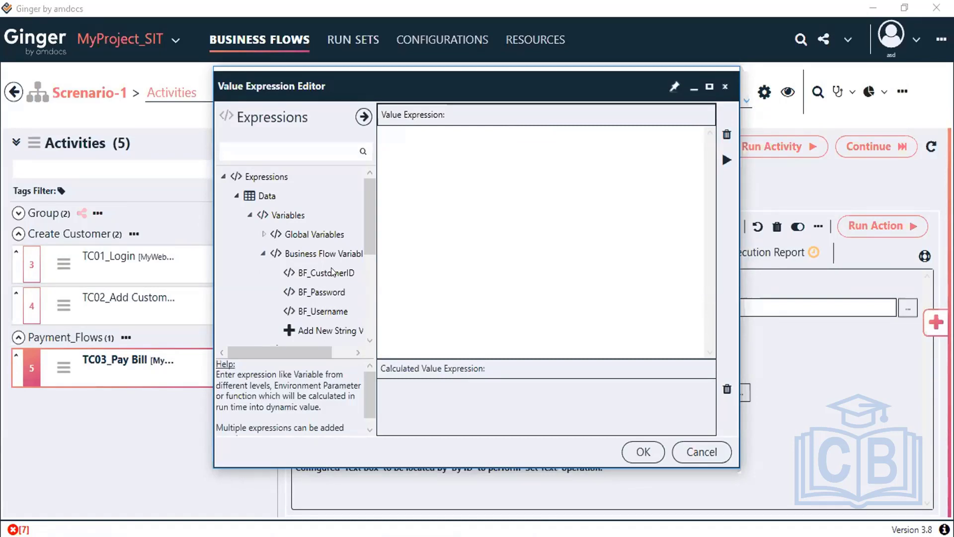
double_click(332, 271)
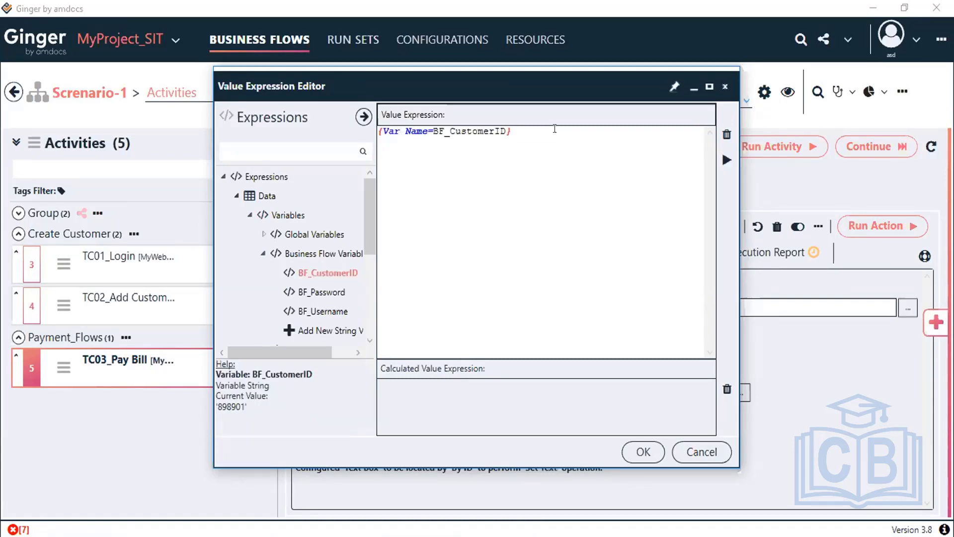
drag(394, 132, 512, 132)
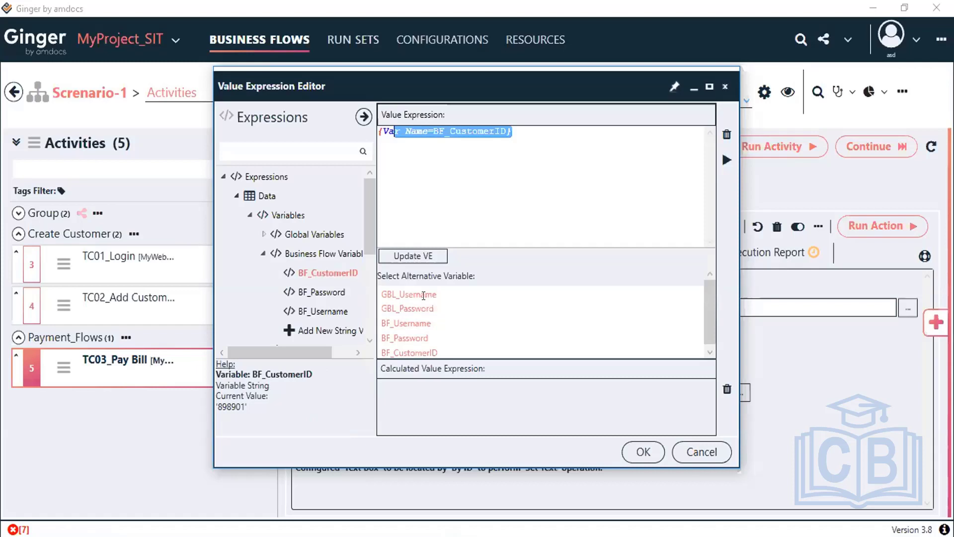
click(643, 452)
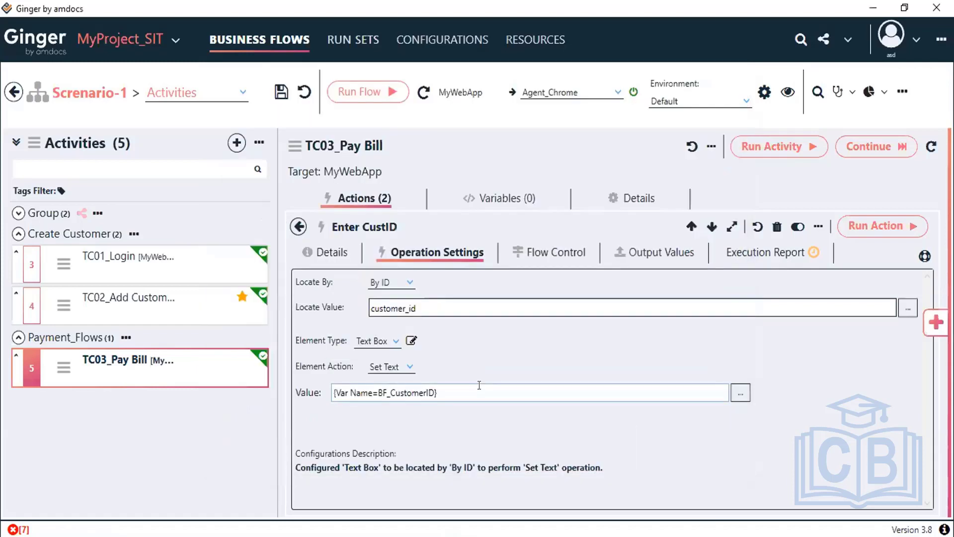
Step: Review the Value field and save the business flow
drag(478, 387, 422, 388)
drag(308, 392, 308, 391)
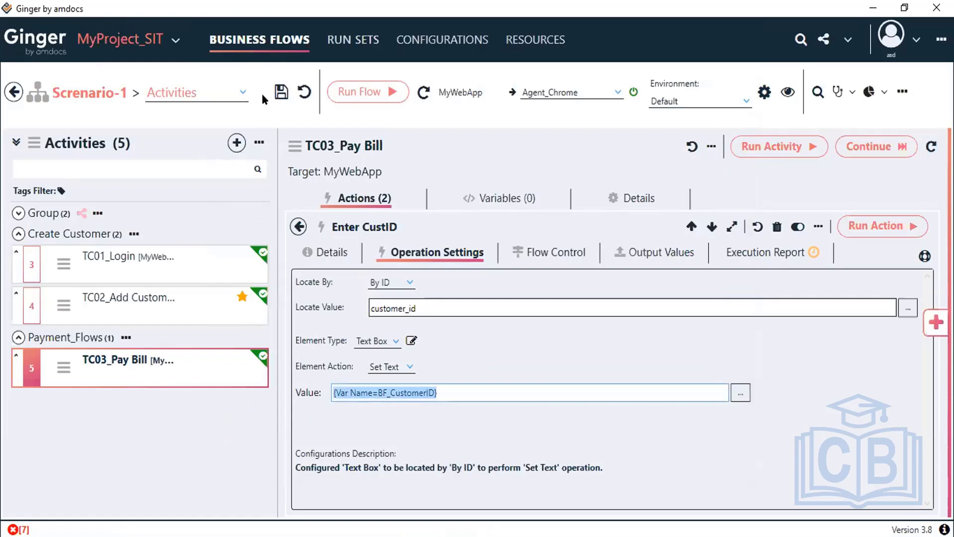
click(275, 92)
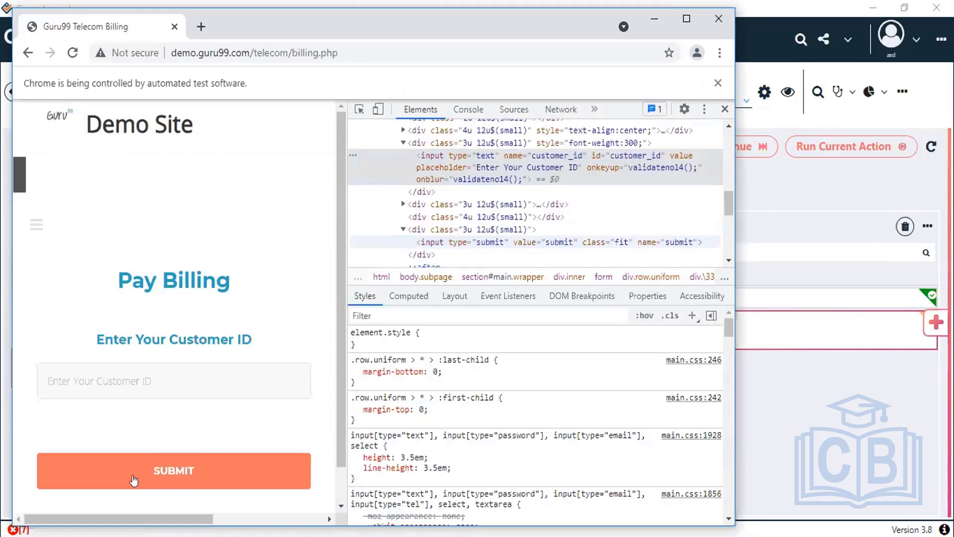
Step: Read the Pay Billing submit input's value attribute 'submit' in DevTools, then return to Ginger
click(131, 477)
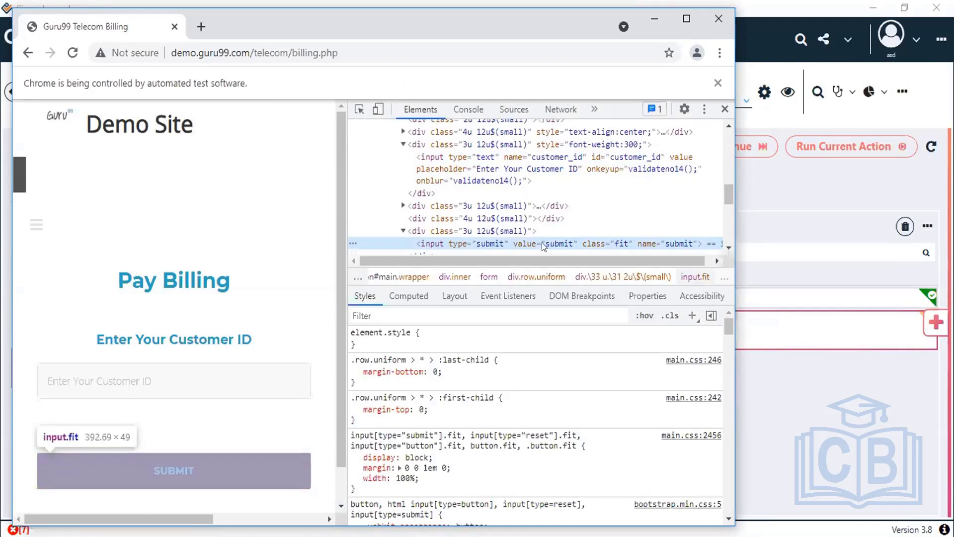
double_click(562, 243)
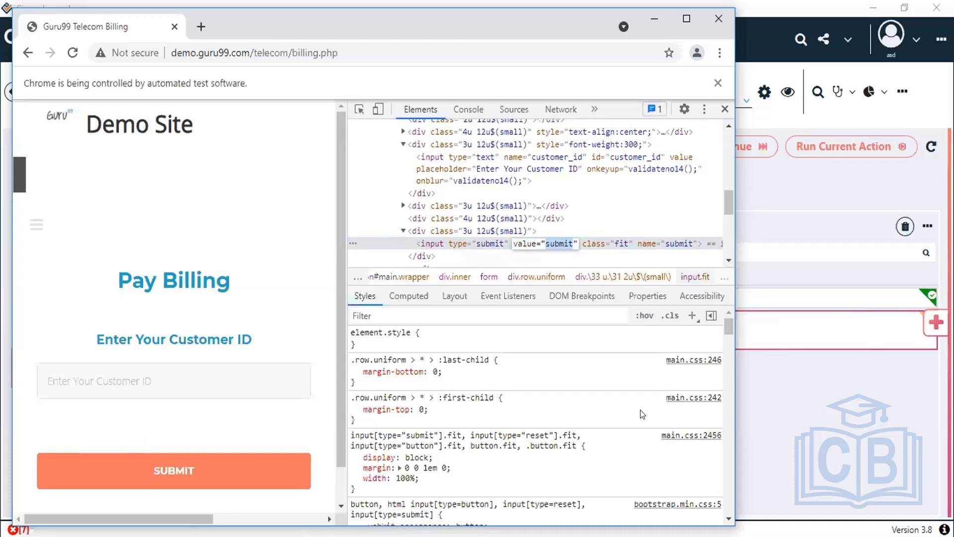
click(937, 322)
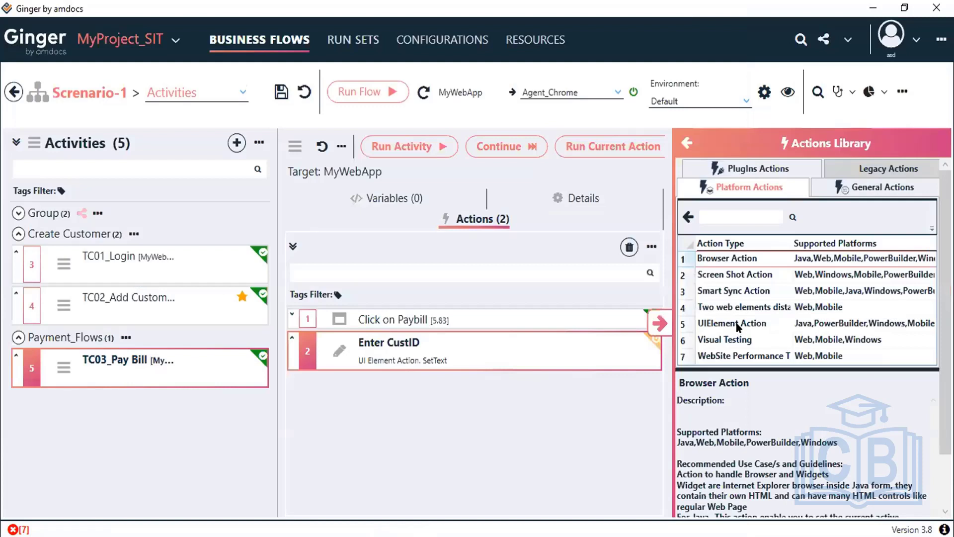
Step: Drag a UIElement Action into TC03_Pay Bill as step 3, described 'Click on submit button'
click(738, 323)
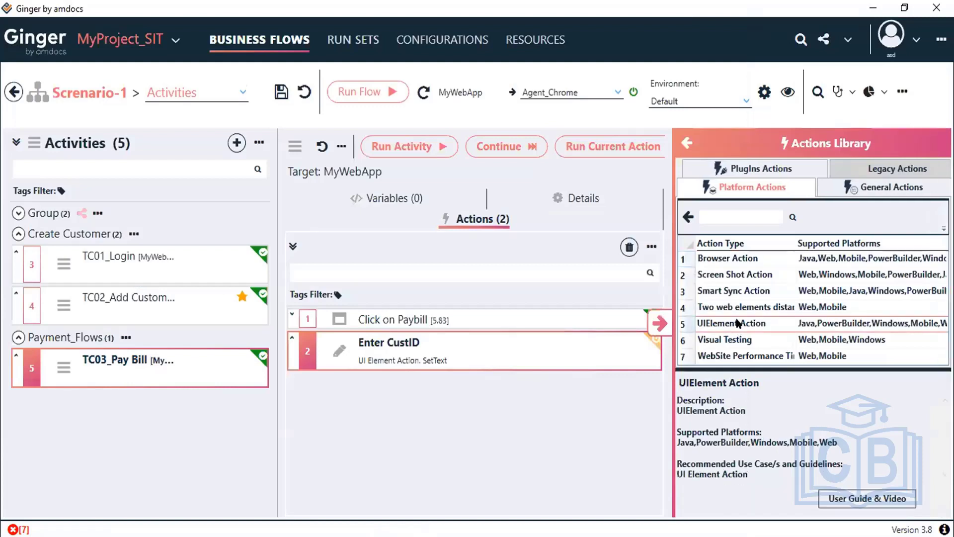
drag(738, 324, 615, 344)
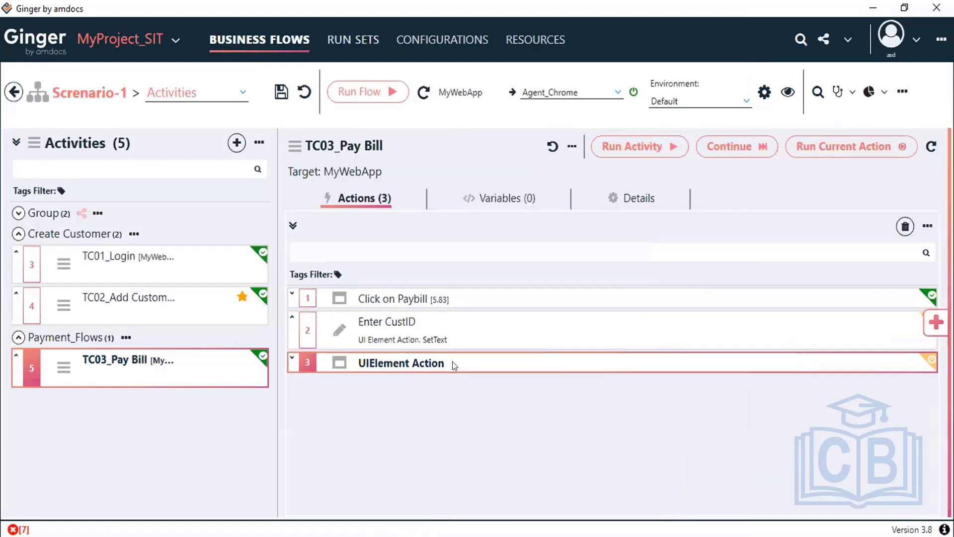
click(453, 365)
double_click(453, 365)
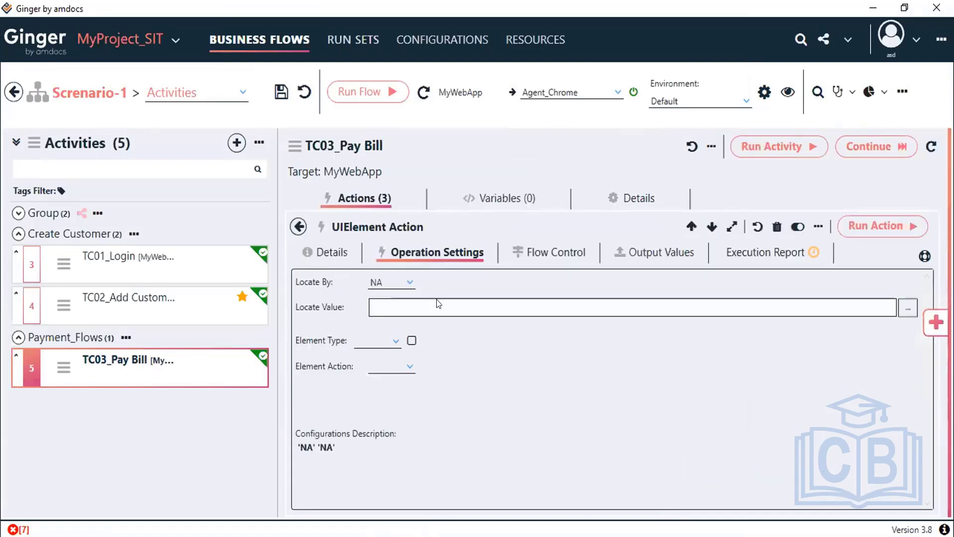
click(490, 329)
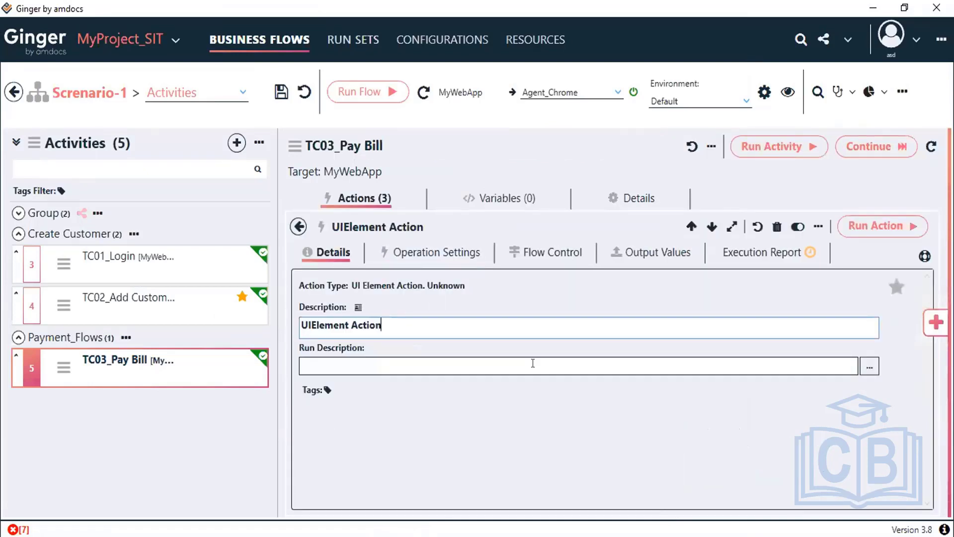
key(ctrl+a)
text(Click)
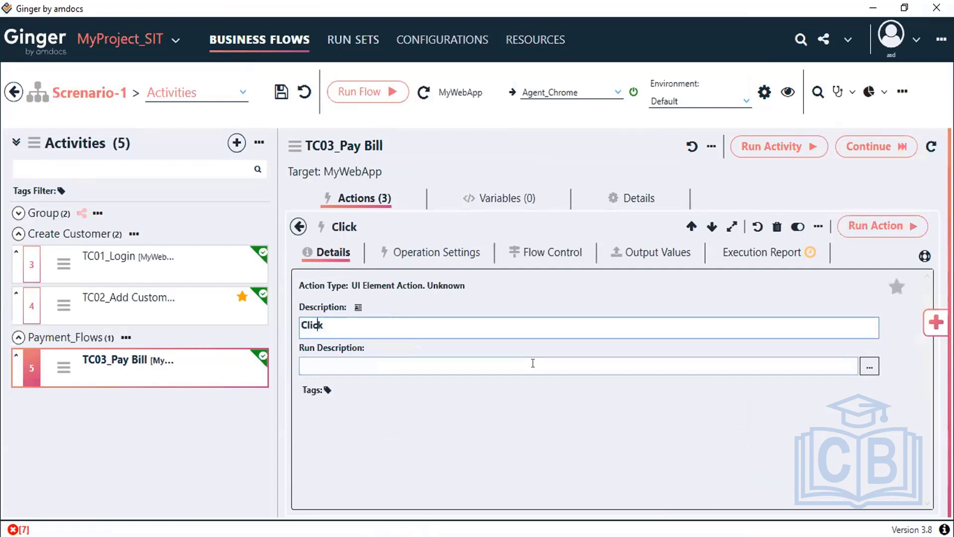
text( on submit bu)
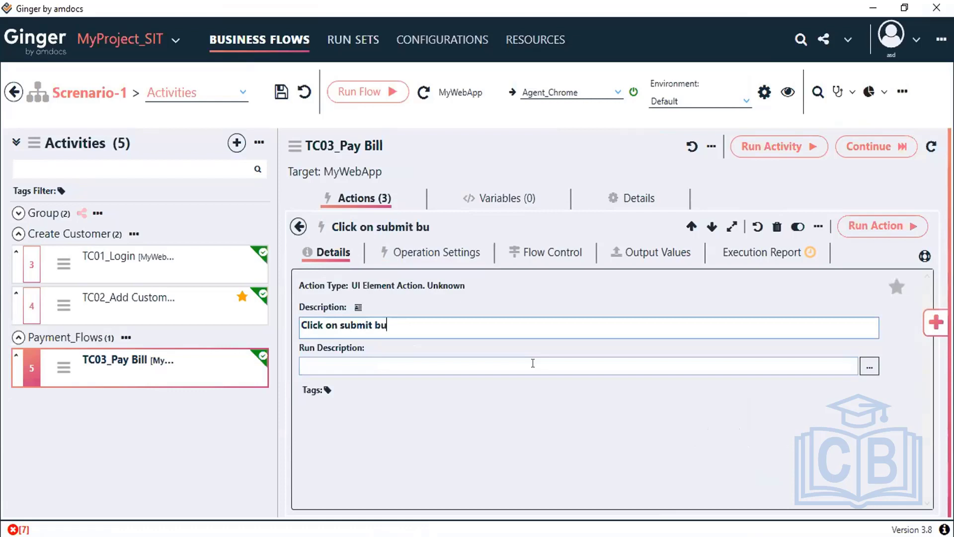
text(tton)
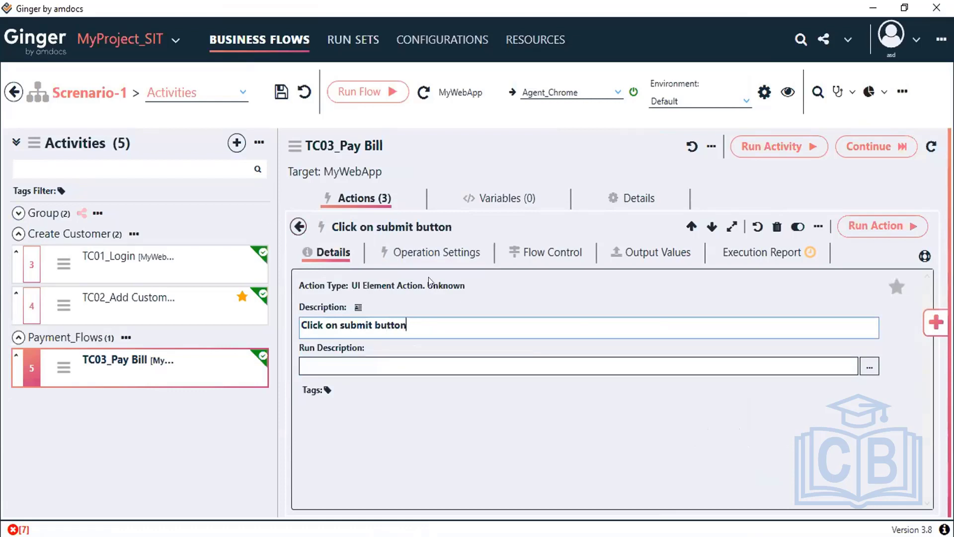
click(427, 253)
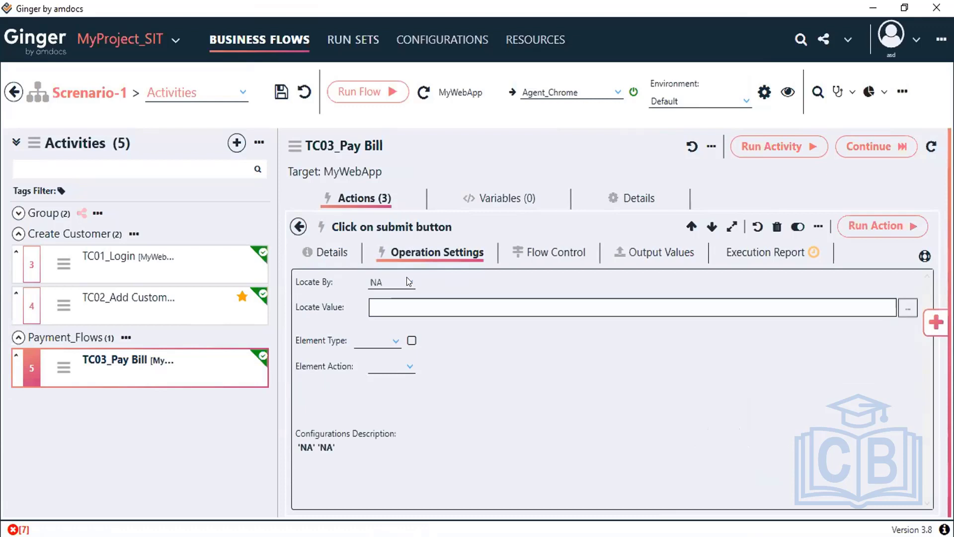
Step: Set the submit button action to locate By Value 'submit' with element type Button, then close the editor
click(406, 279)
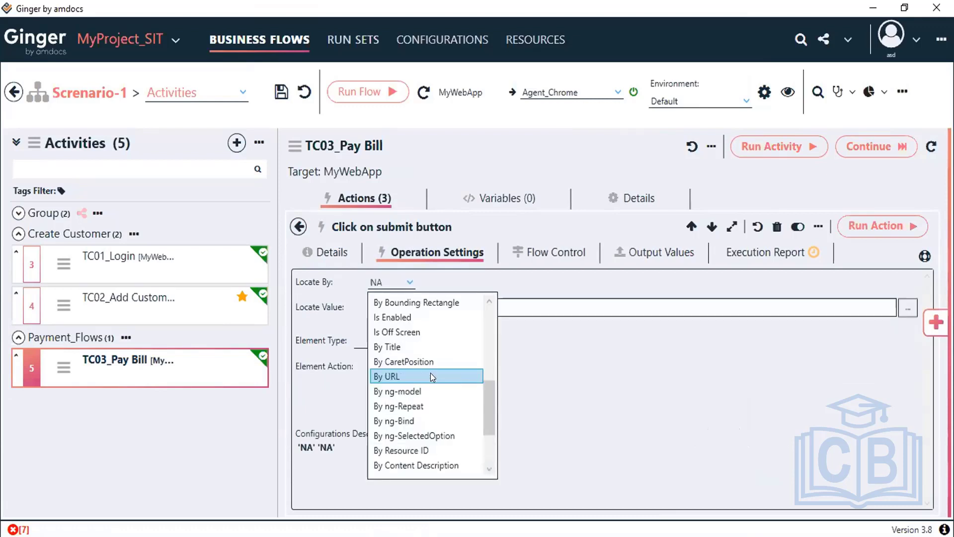
scroll(430, 373, up, 5)
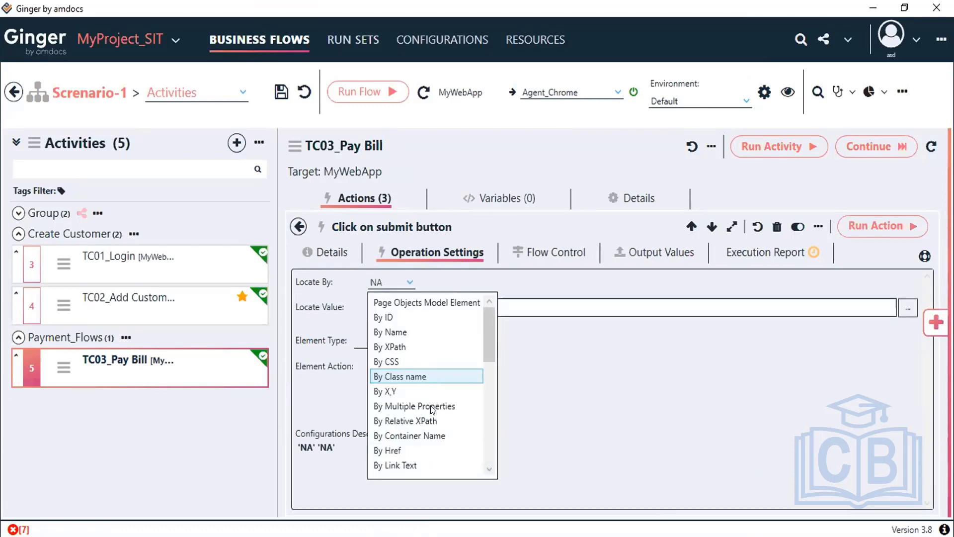
scroll(430, 407, down, 2)
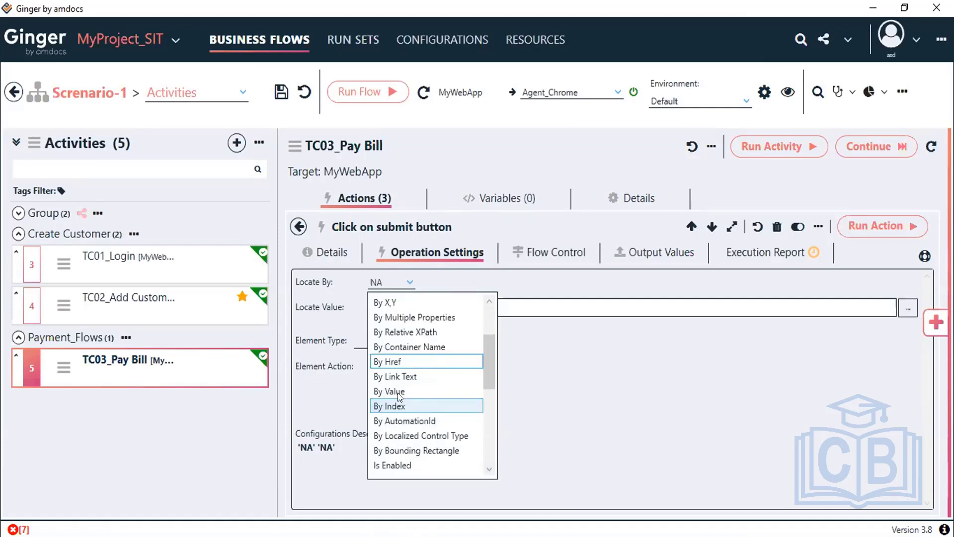
click(398, 392)
click(409, 307)
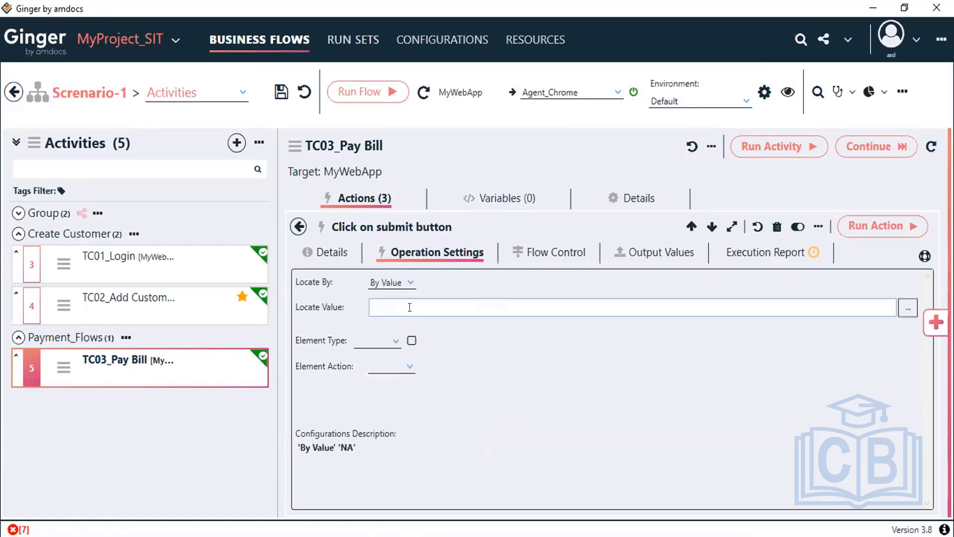
click(393, 341)
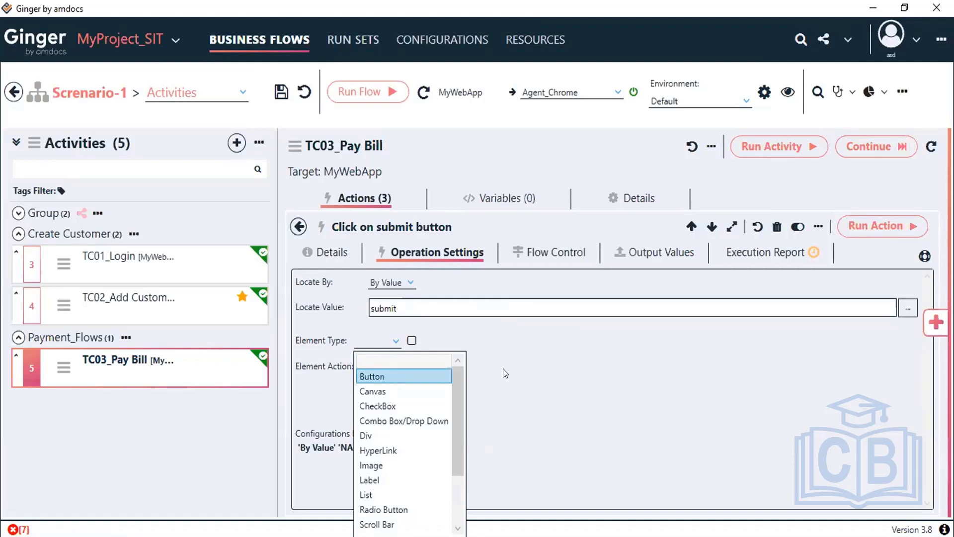
click(397, 377)
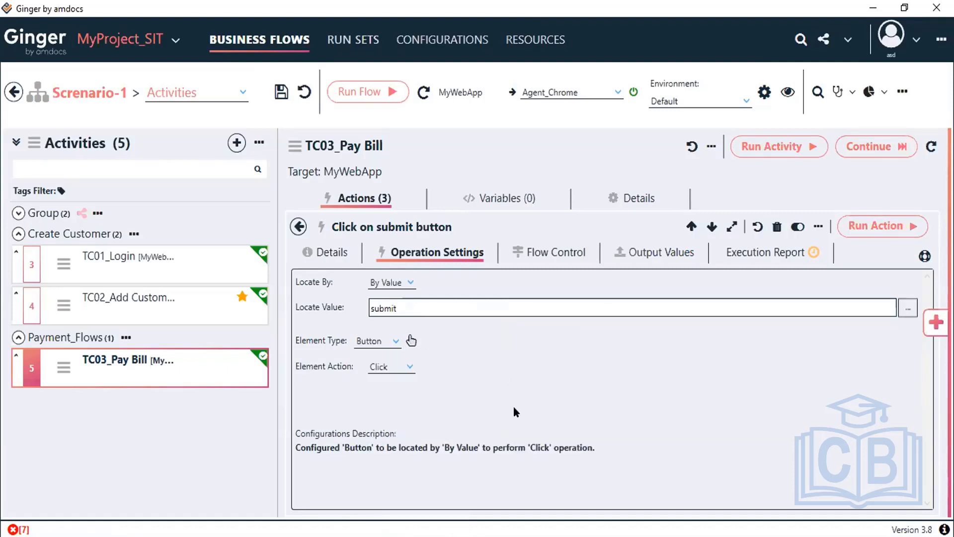
key(Escape)
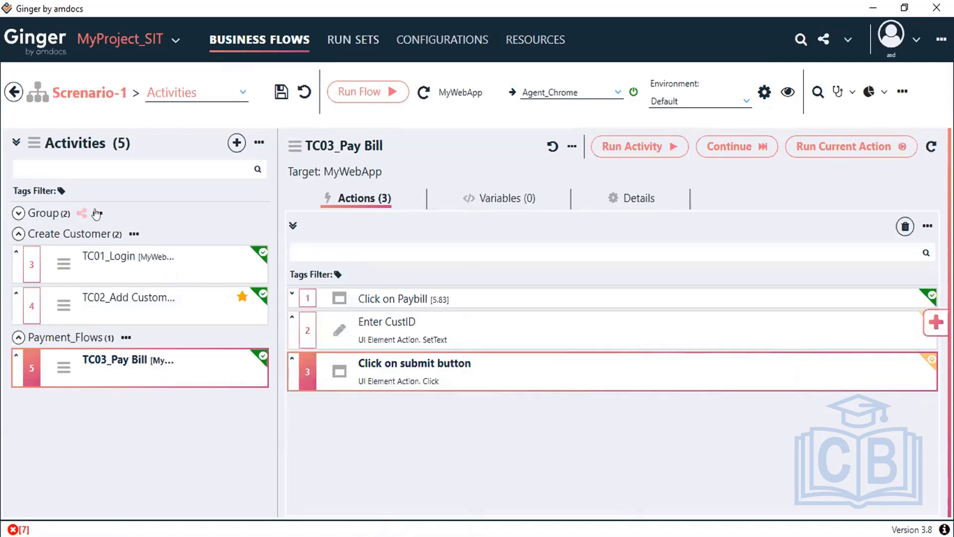
Step: Turn off the Add Customer activity under Group, then launch Run Flow for the business flow
click(18, 212)
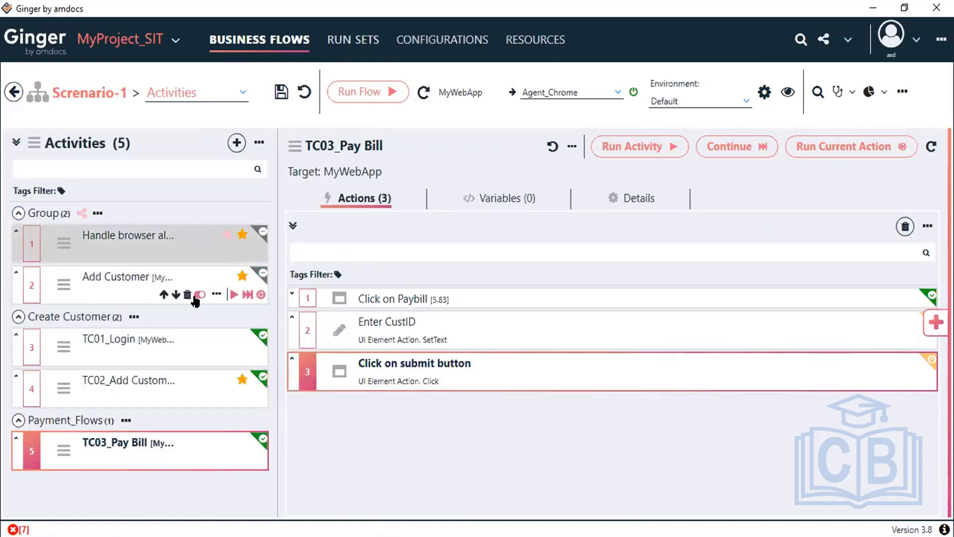
click(198, 296)
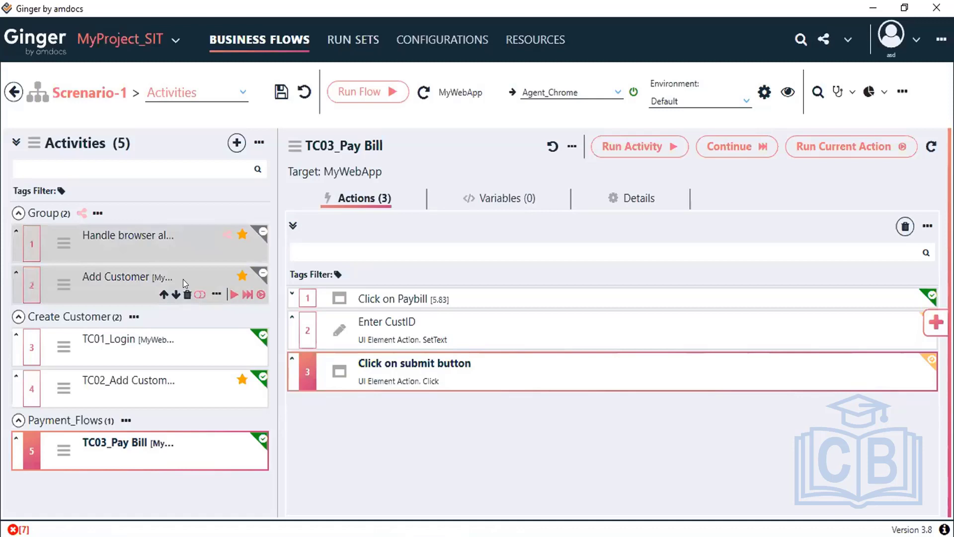
click(18, 212)
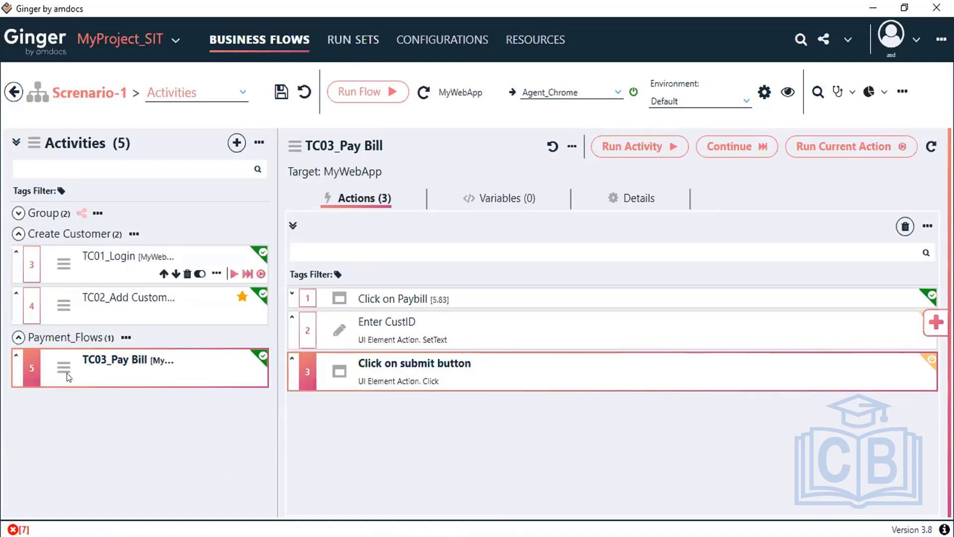
click(17, 214)
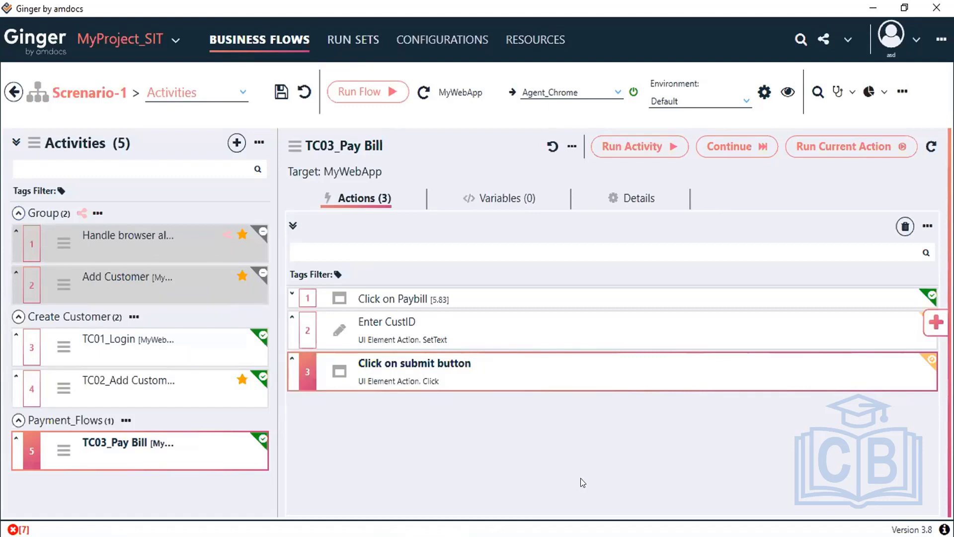
click(352, 94)
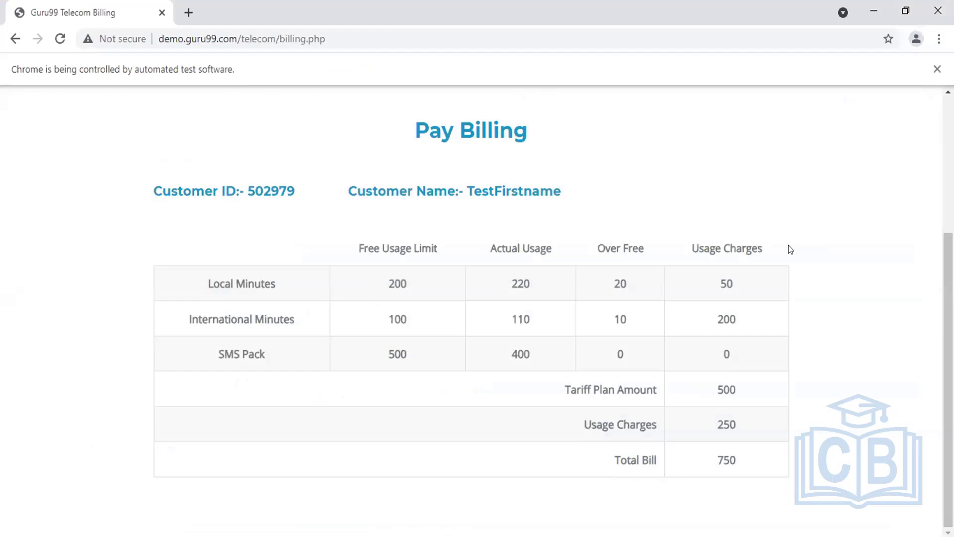
Step: Scroll the Pay Billing page to check the 500 tariff plus 250 usage, totalling 750
scroll(791, 249, up, 1)
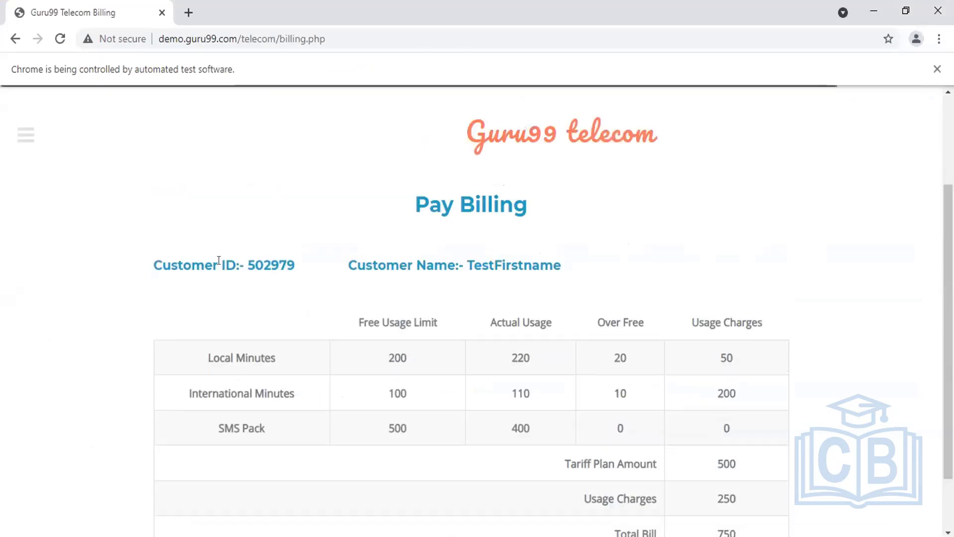
scroll(671, 291, up, 3)
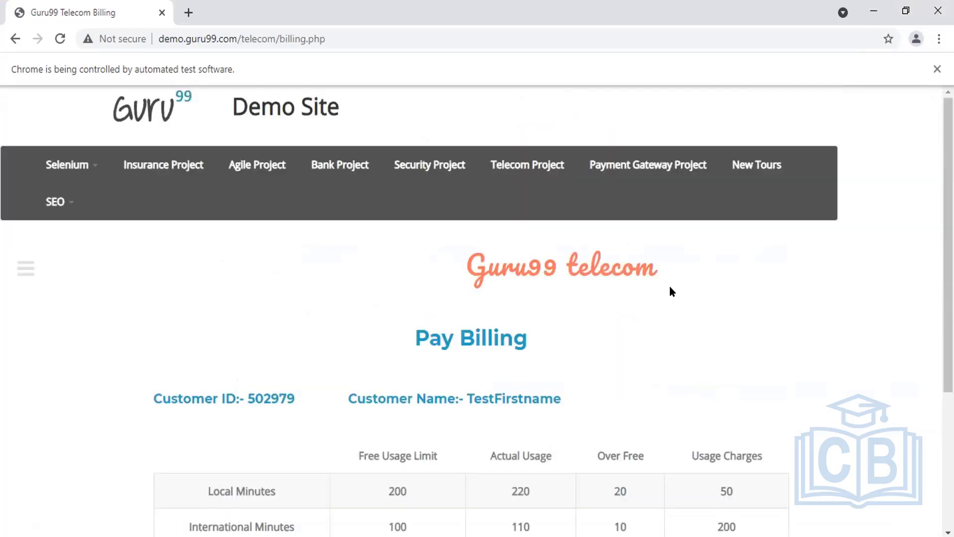
scroll(671, 291, down, 3)
right_click(722, 226)
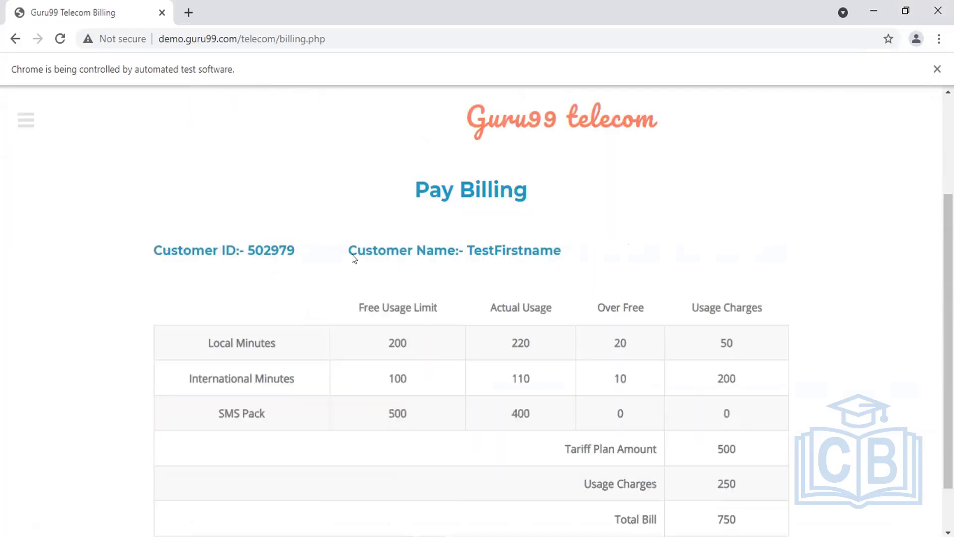
drag(147, 239, 673, 277)
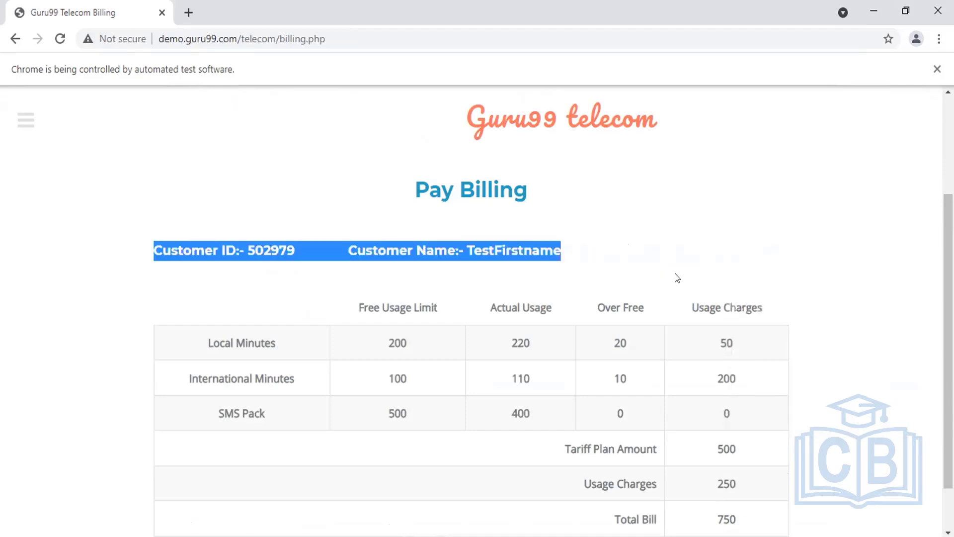
click(228, 351)
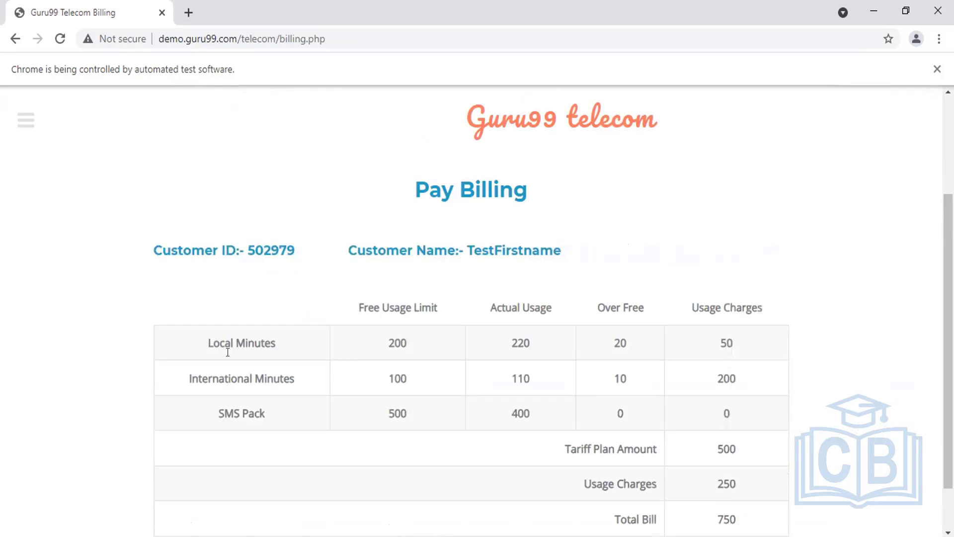
shift+click(637, 348)
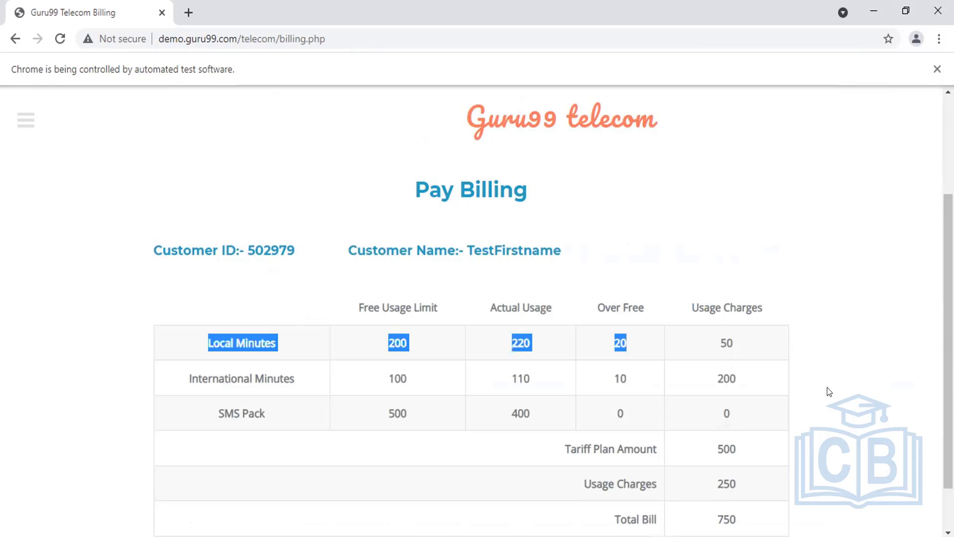
scroll(828, 392, down, 1)
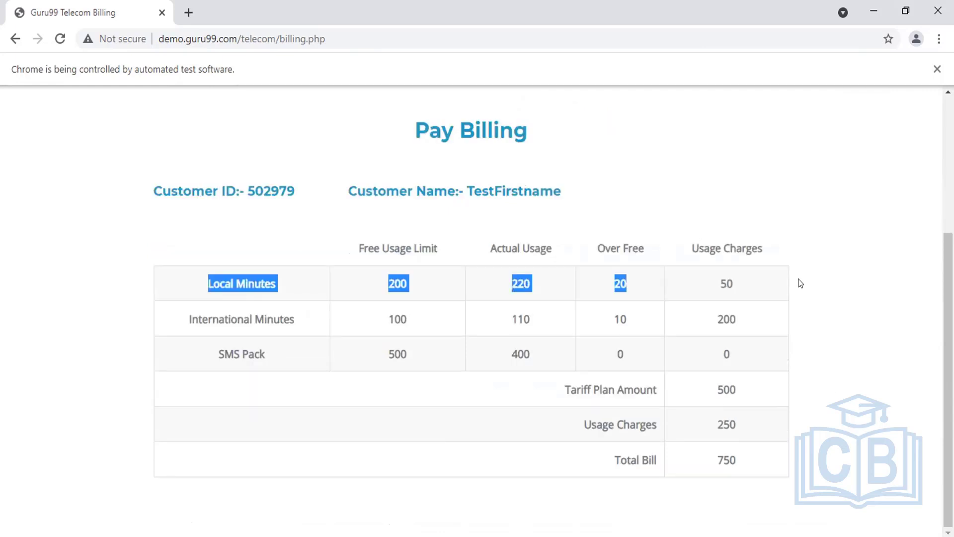
click(753, 390)
drag(716, 389, 765, 388)
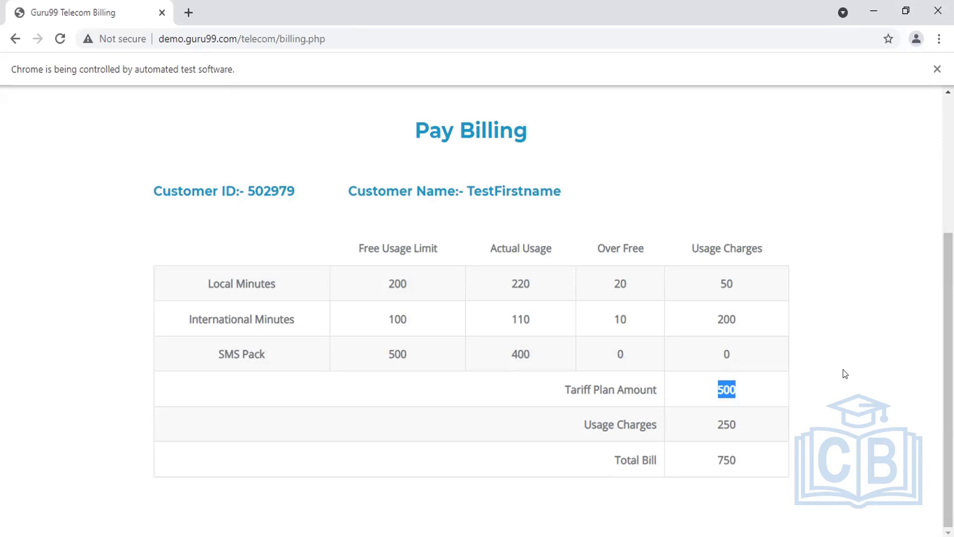
Step: Inspect the Customer ID heading in DevTools to find its h3 element
right_click(821, 154)
key(Escape)
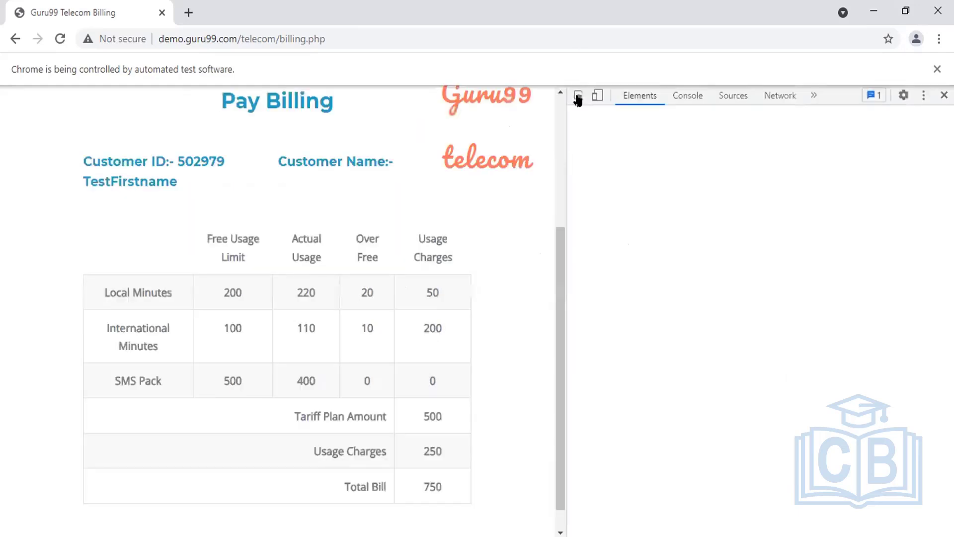
click(577, 97)
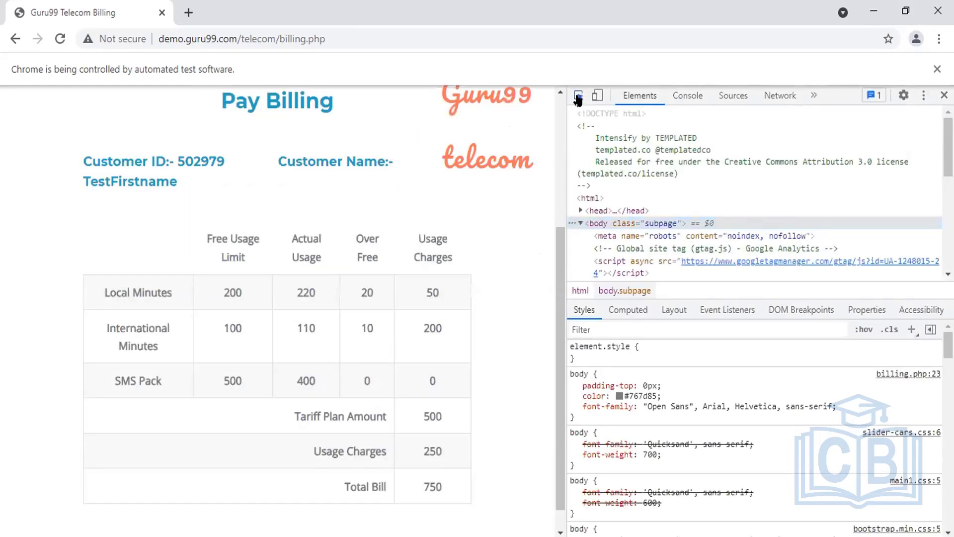
click(183, 159)
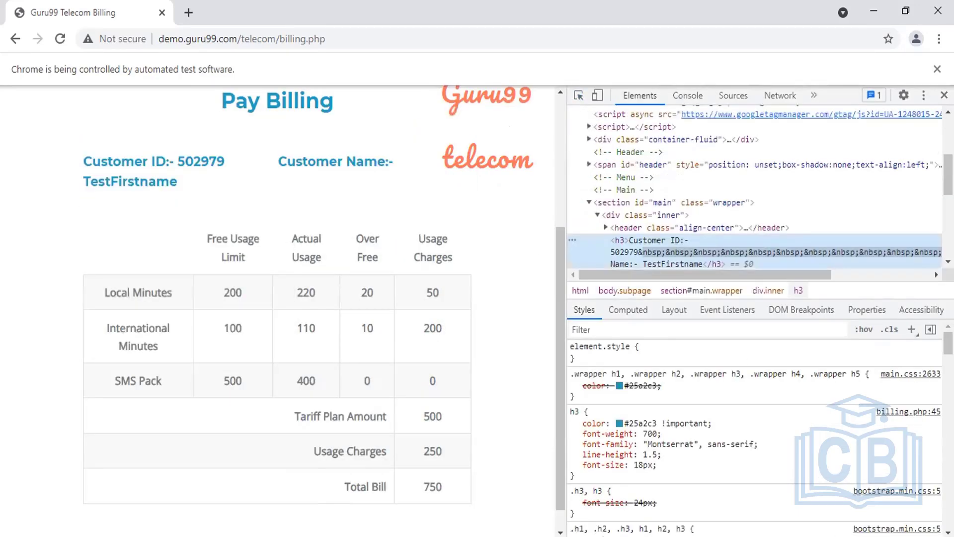
Step: Copy the heading's h3 XPath from the Notepad notes and return to Ginger
key(alt+Tab)
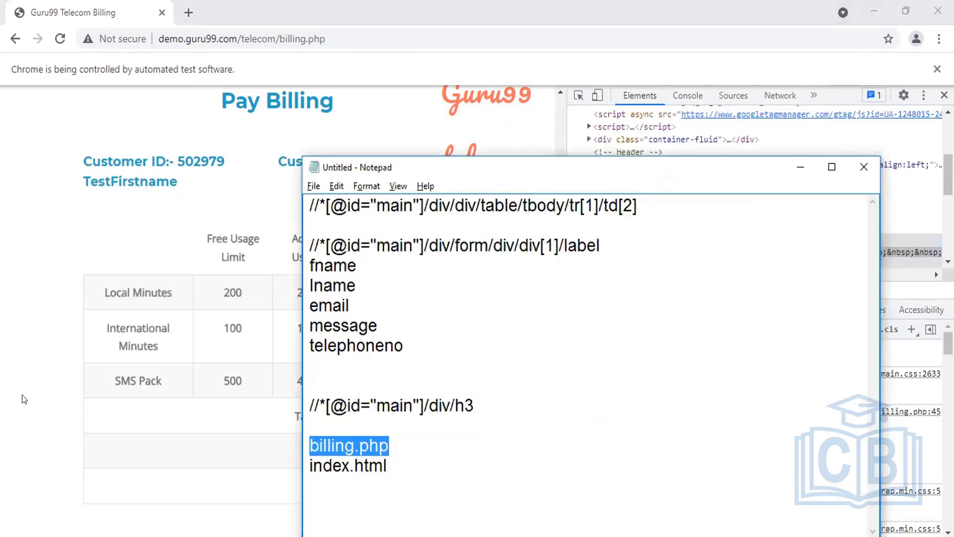
drag(310, 406, 478, 405)
key(ctrl+c)
key(alt+Tab)
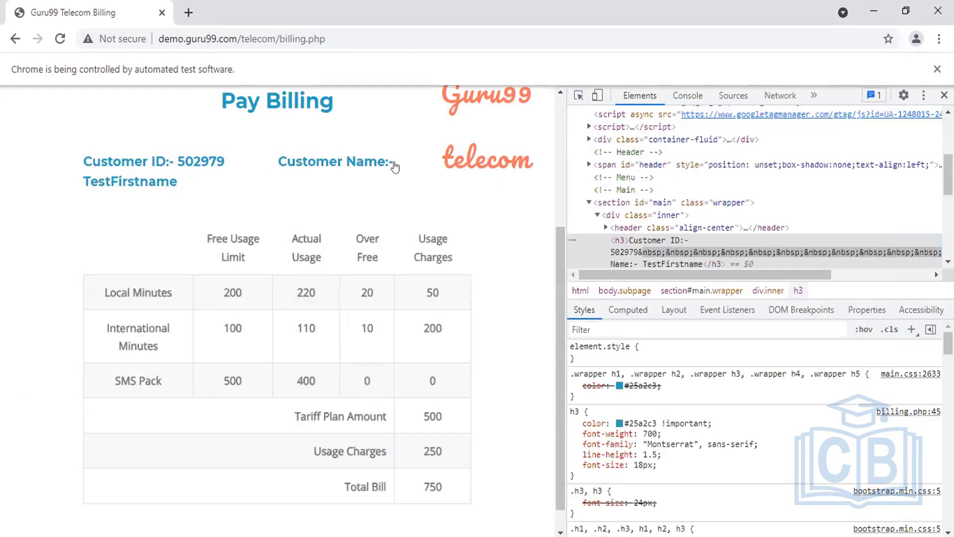
key(alt+Tab)
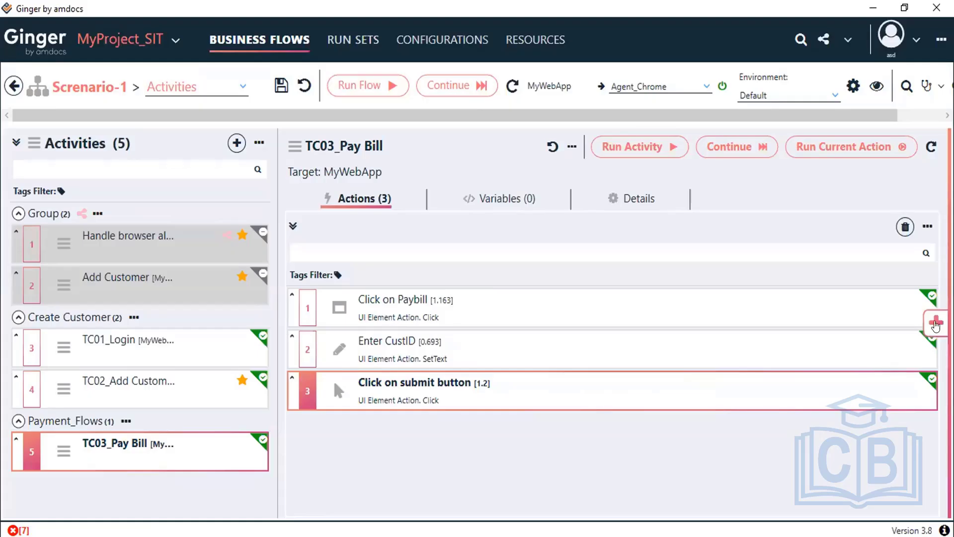
Step: Add a new UI Element Action to TC03_Pay Bill and give it the description 'Validation'
click(936, 323)
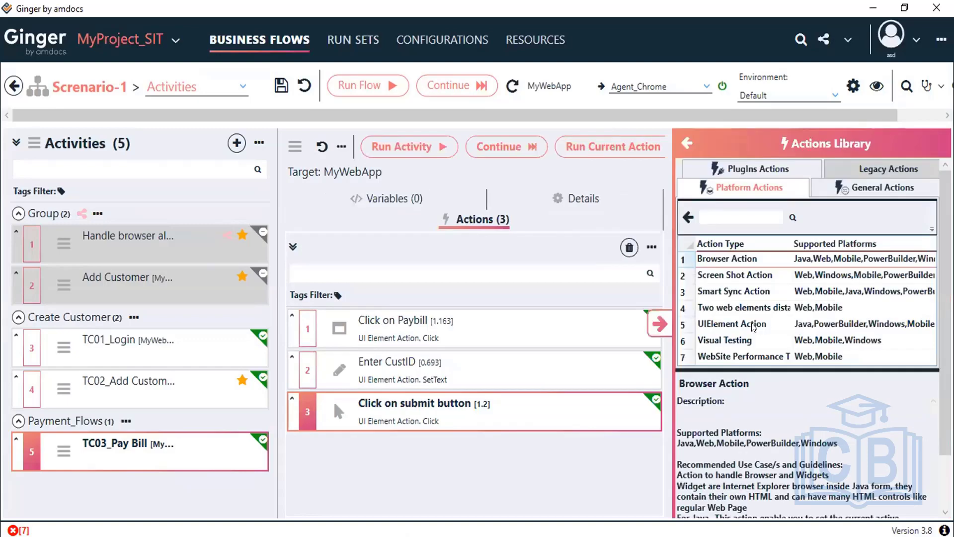
double_click(754, 327)
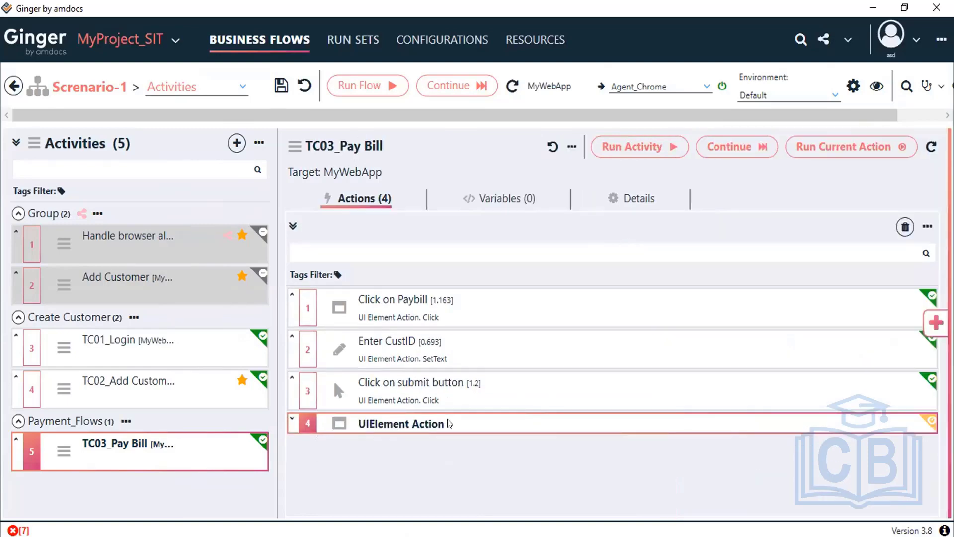
double_click(609, 448)
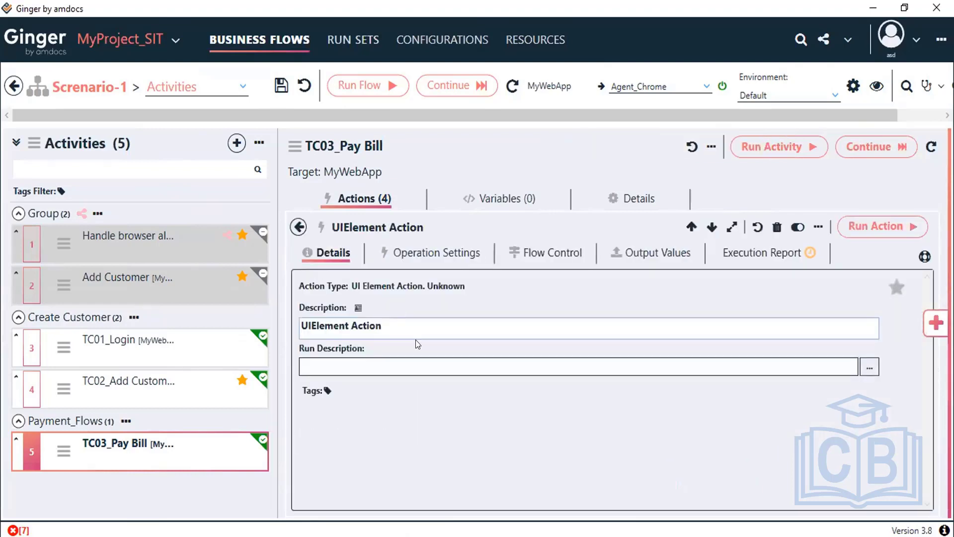
text(V)
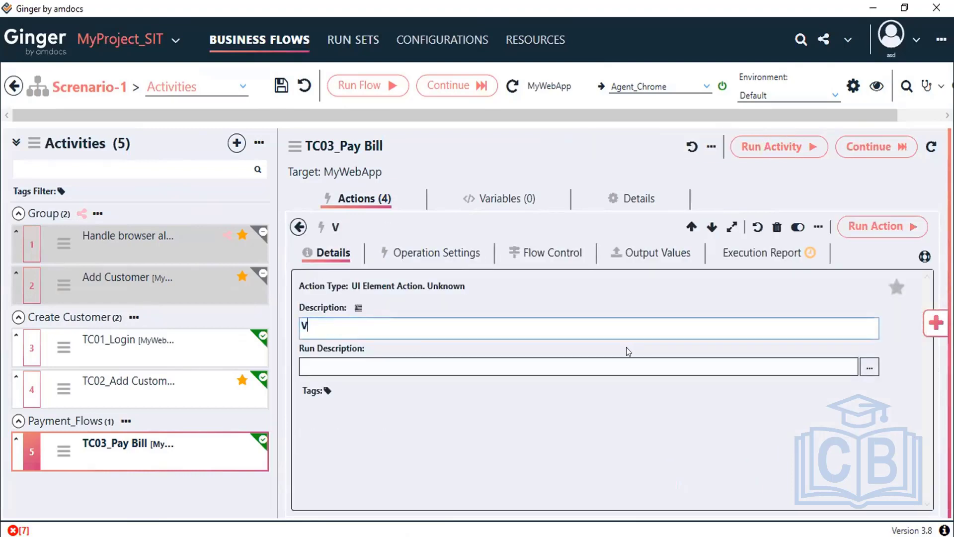
text(alidation)
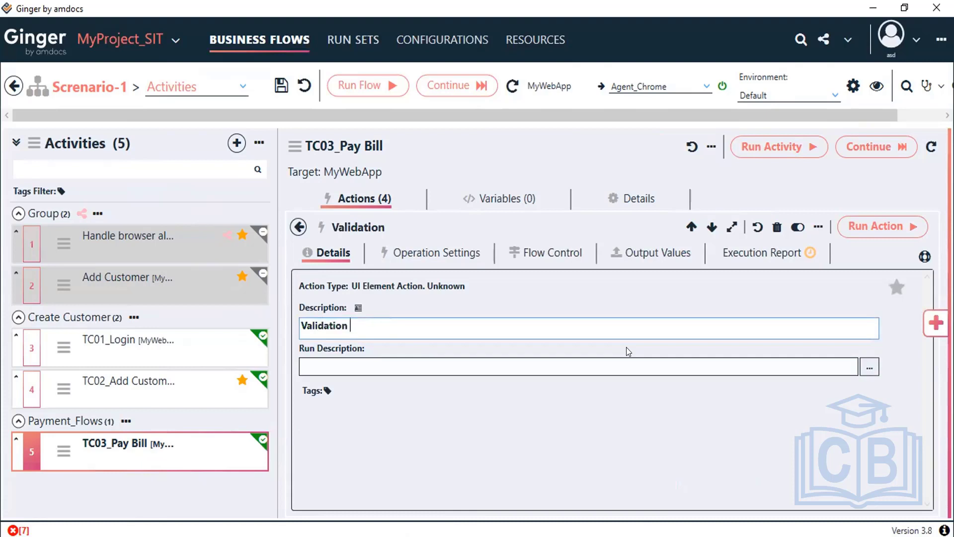
click(436, 253)
click(409, 283)
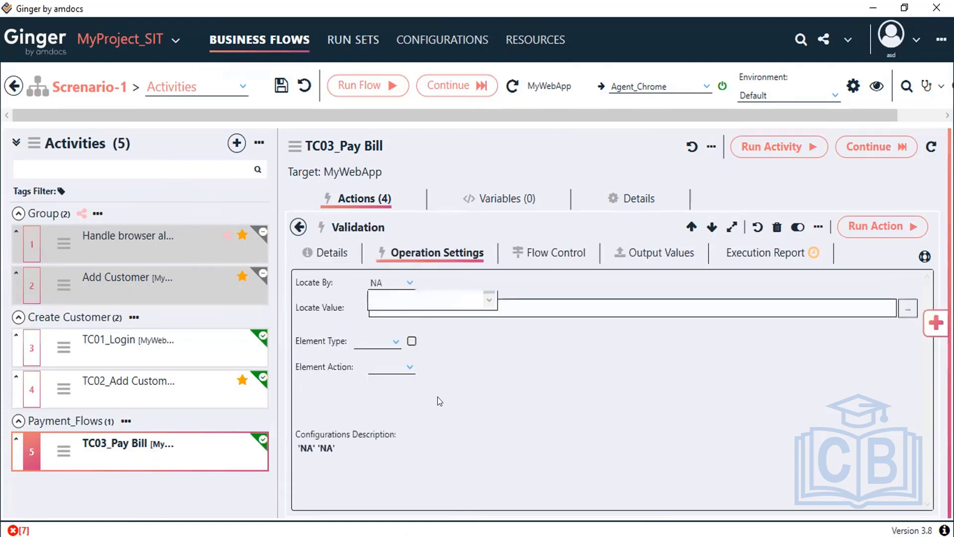
scroll(438, 397, up, 4)
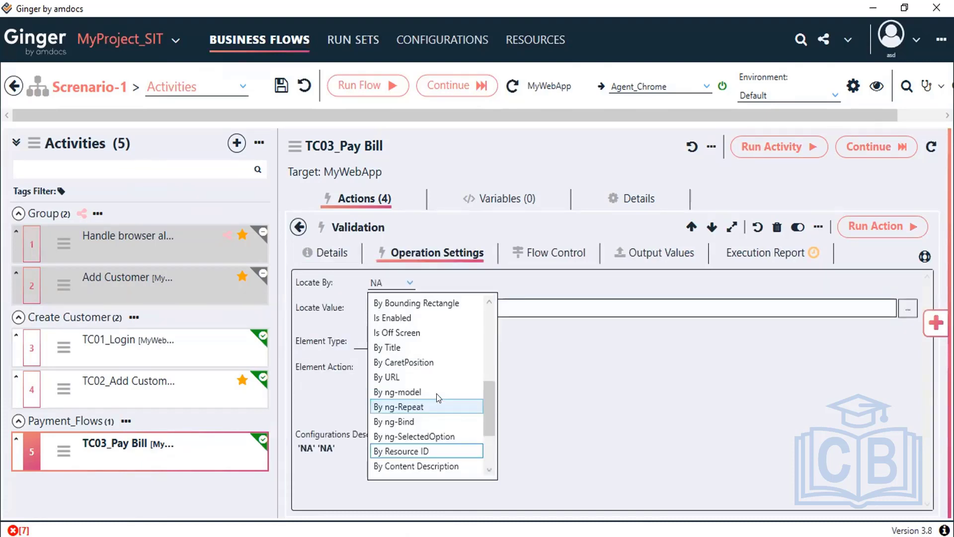
scroll(397, 356, up, 3)
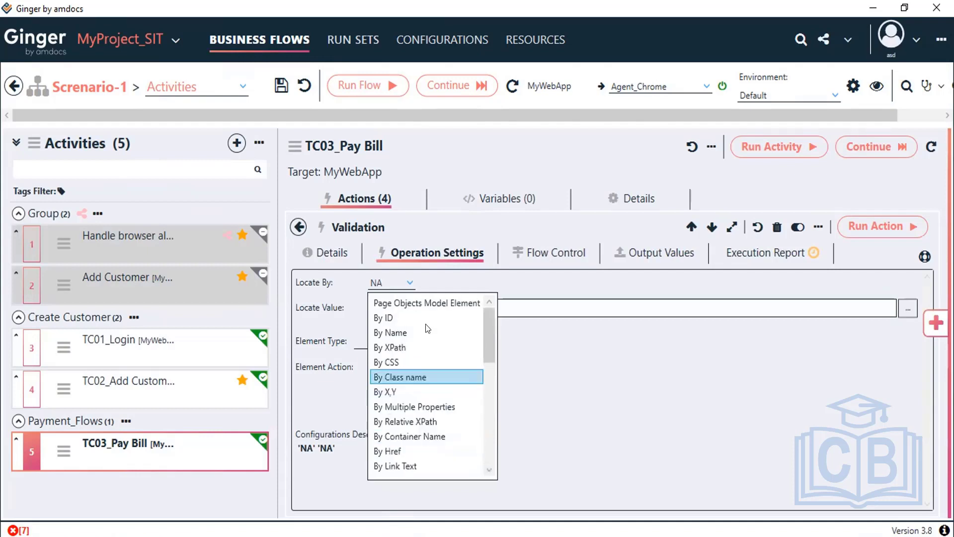
click(394, 347)
click(423, 303)
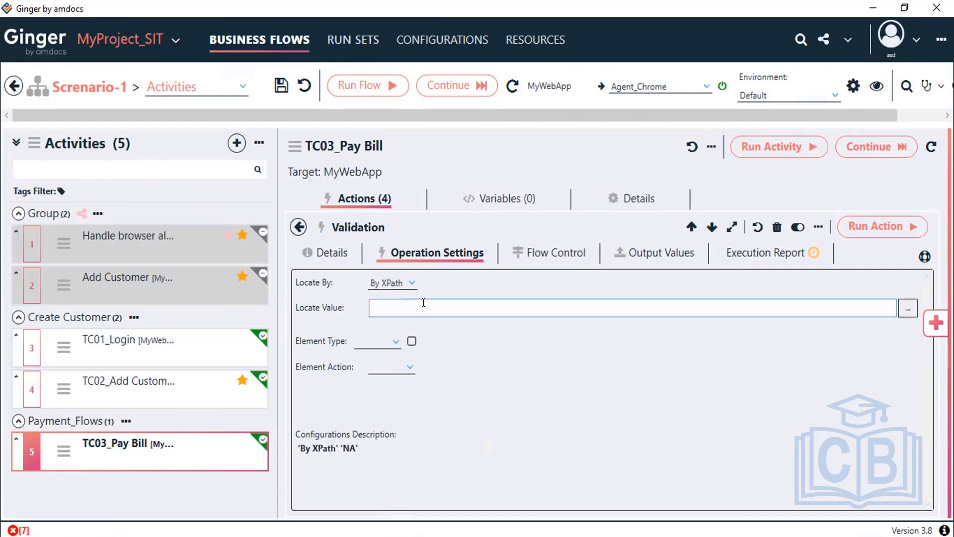
key(ctrl+v)
Step: Set the element type to Text, save the business flow, and run the Validation action
click(387, 342)
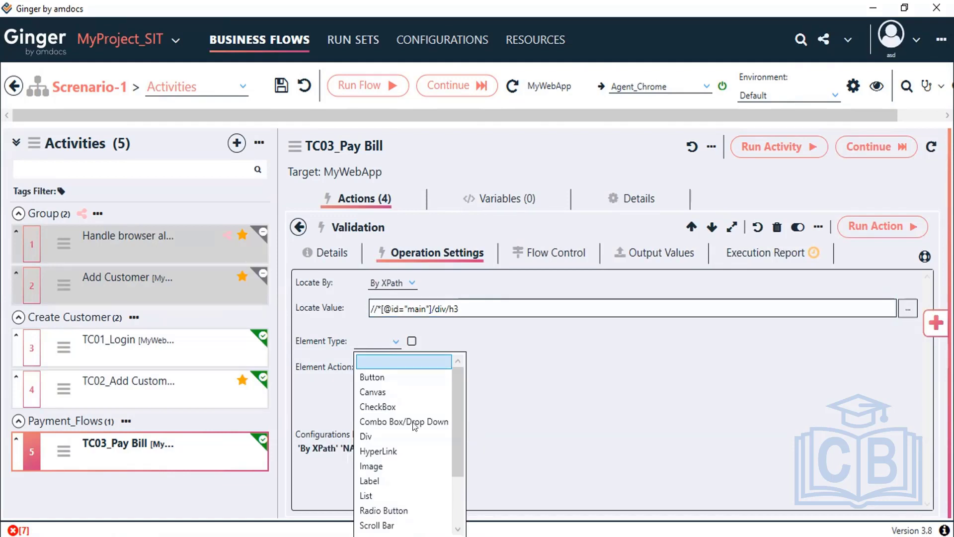
scroll(412, 422, down, 2)
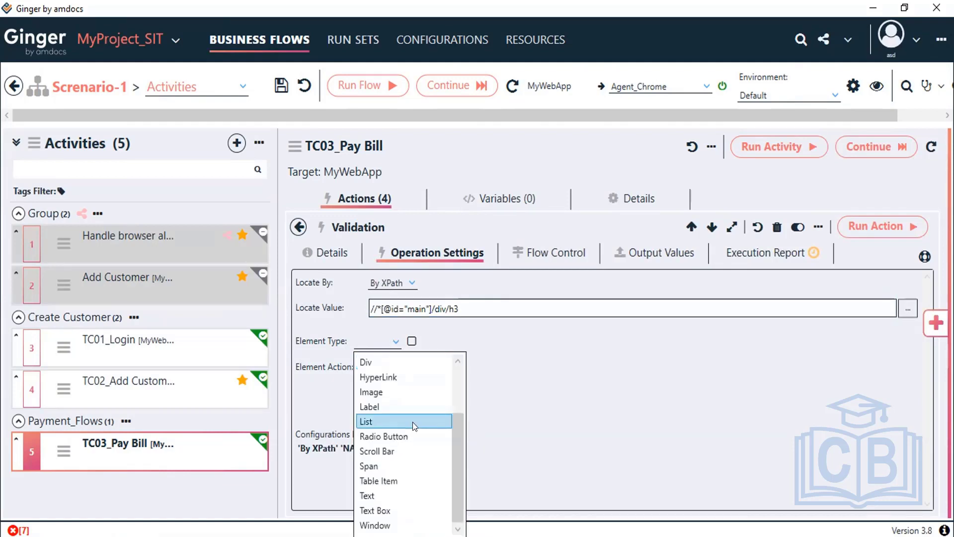
click(382, 496)
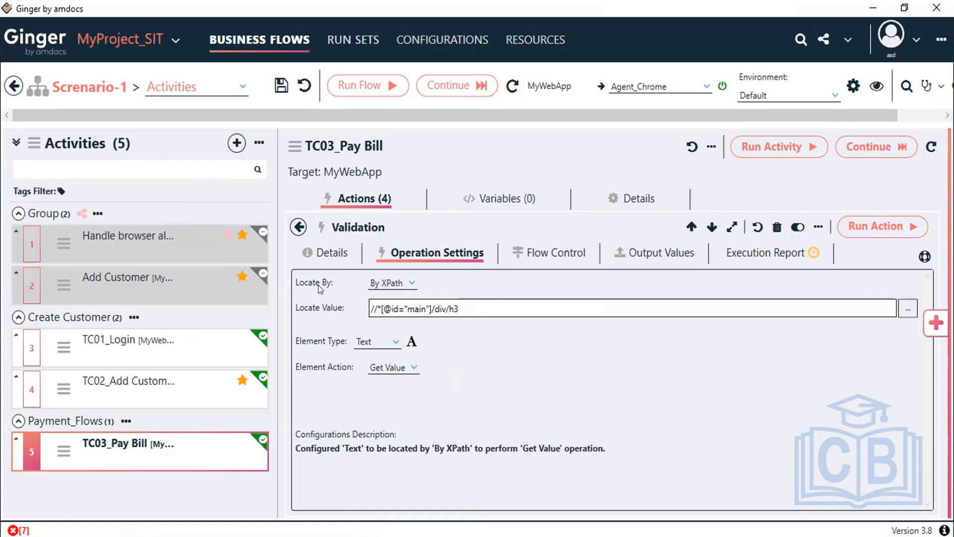
click(531, 314)
key(ctrl+a)
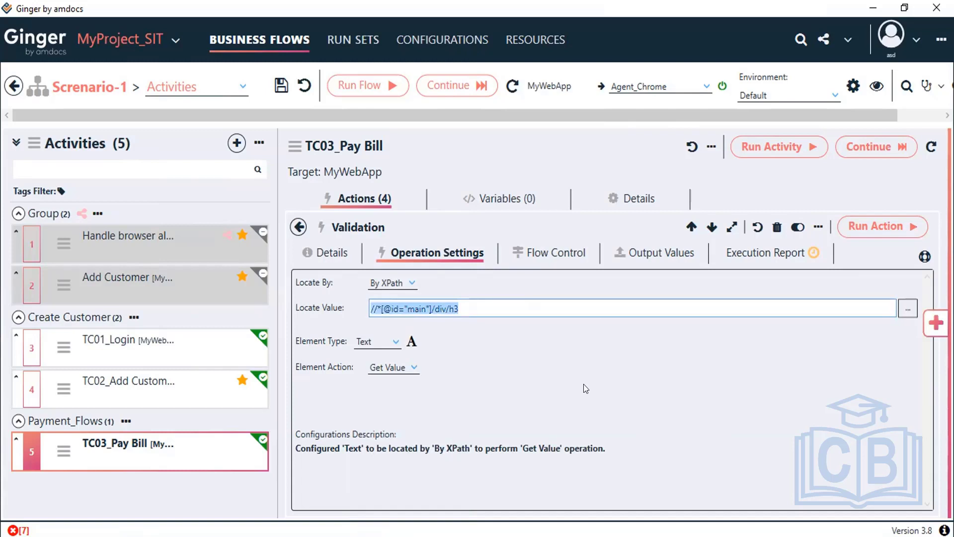
click(273, 88)
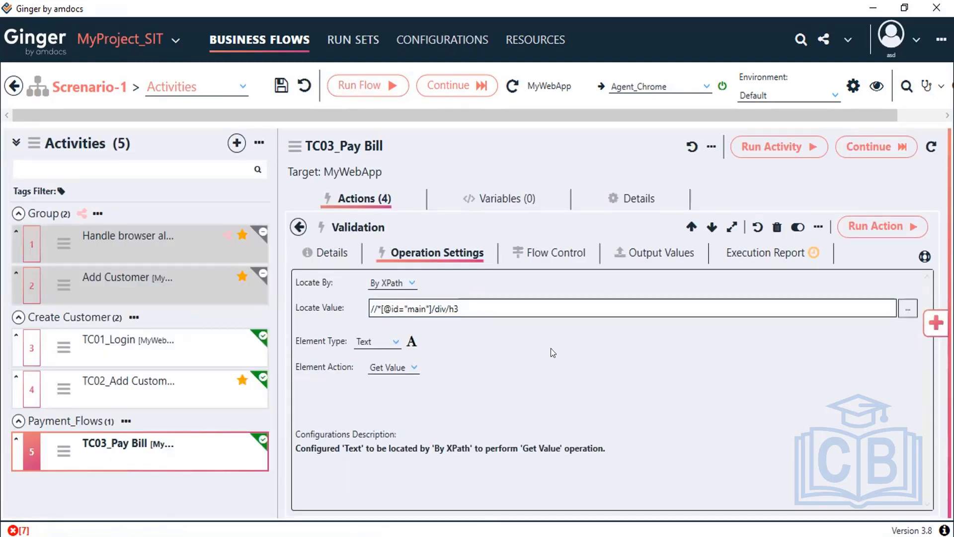
click(892, 229)
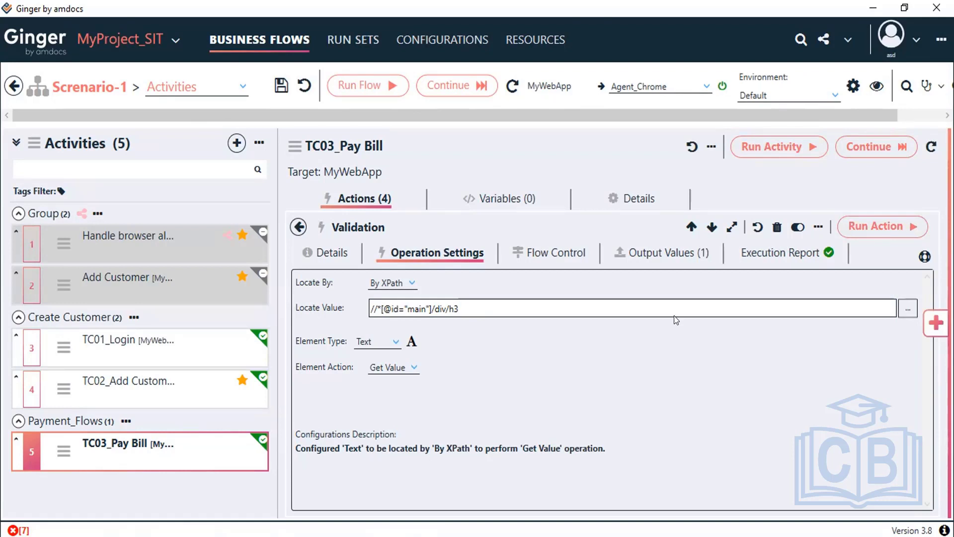
Step: Copy the captured customer ID and name into Expected Value and open it in the expression editor
click(656, 255)
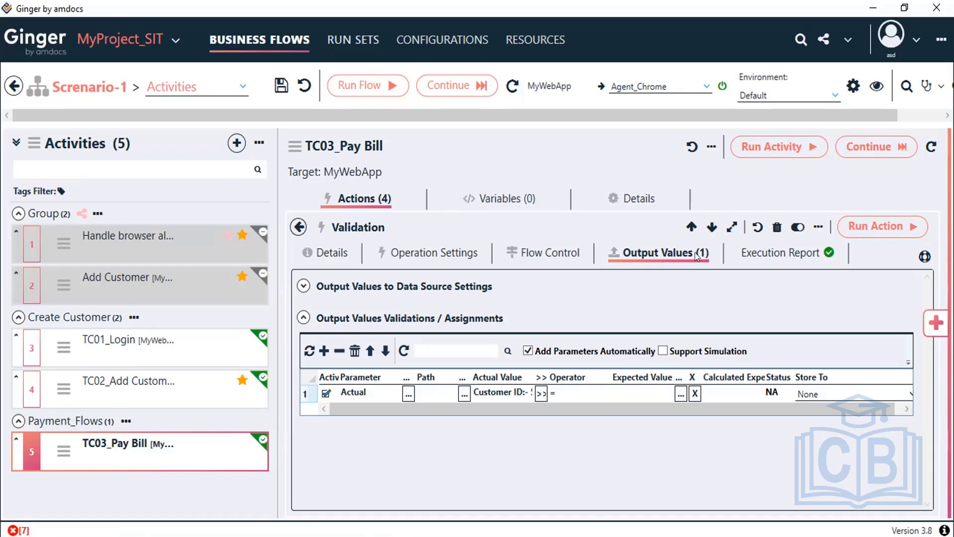
click(540, 394)
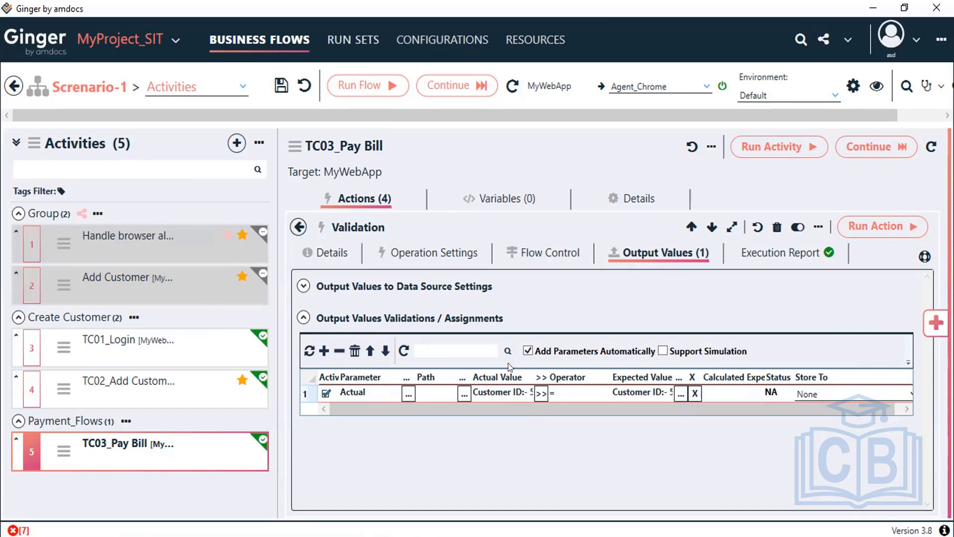
click(677, 395)
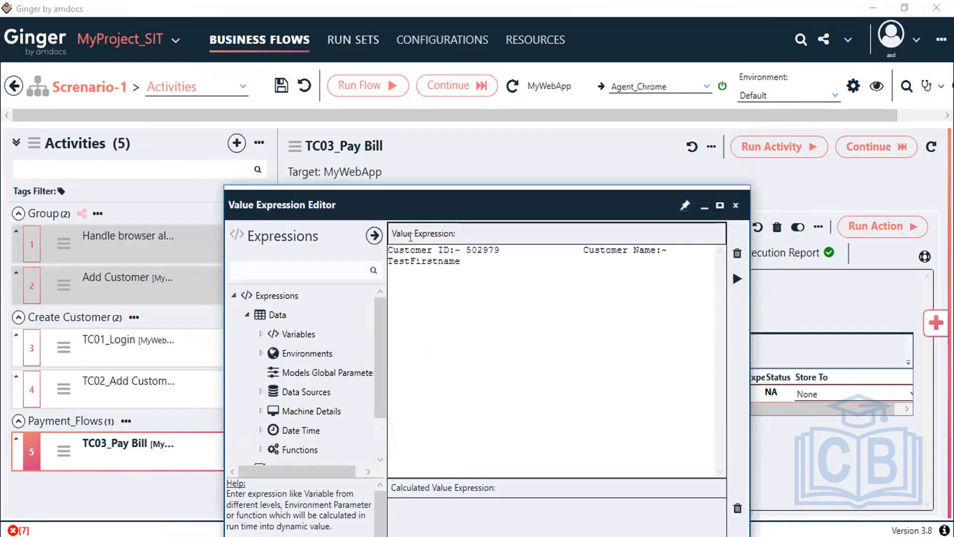
key(ctrl+a)
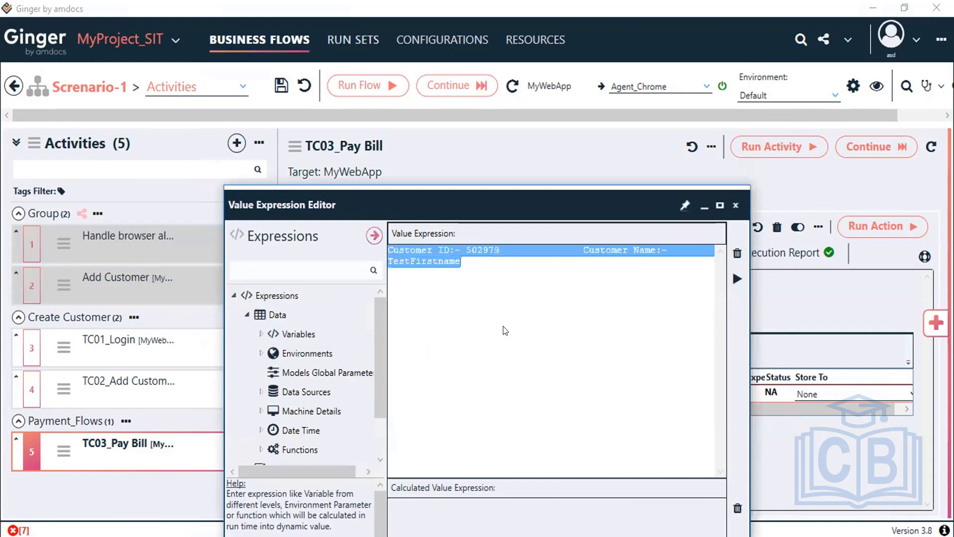
click(501, 325)
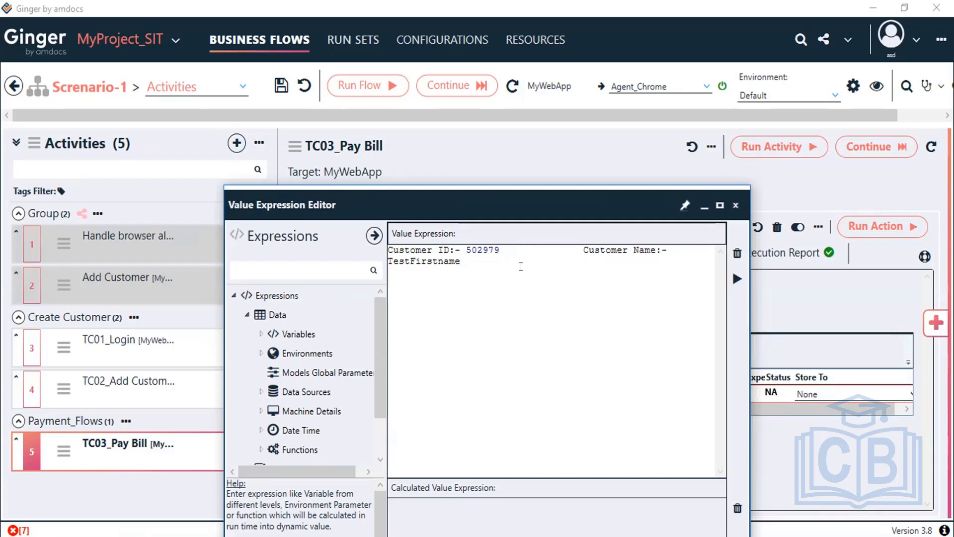
double_click(481, 249)
Step: Replace the hard-coded customer ID with {Var Name=BF_CustomerID}, check the result, and confirm with OK
key(BackSpace)
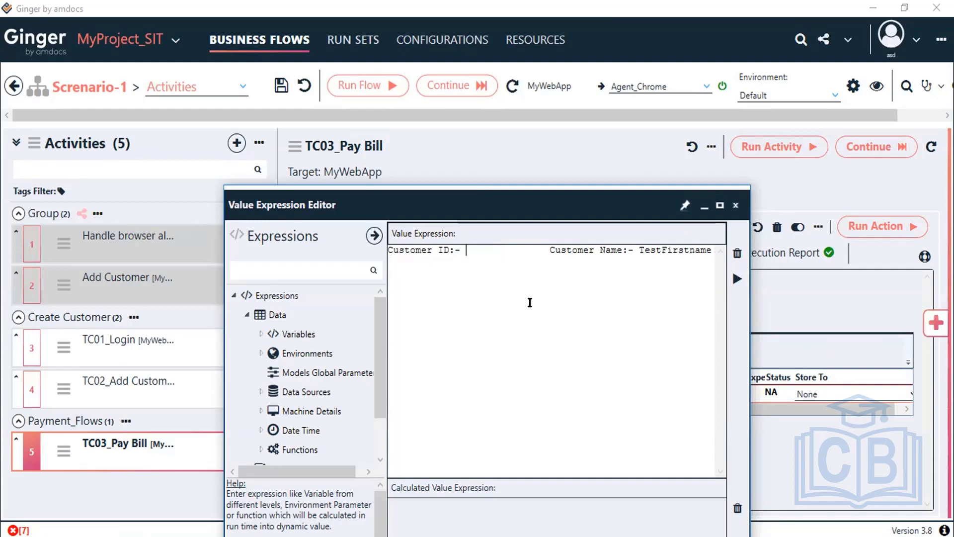
click(261, 335)
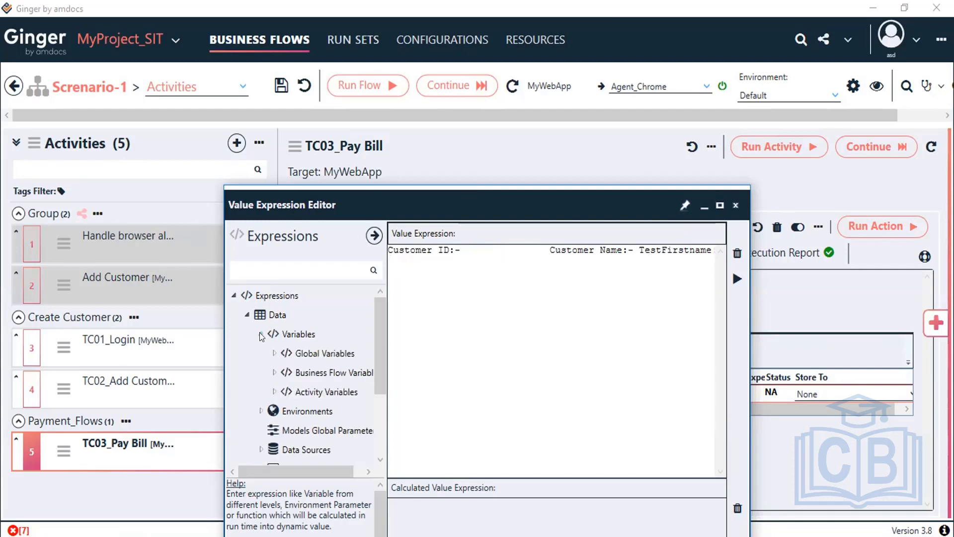
click(274, 373)
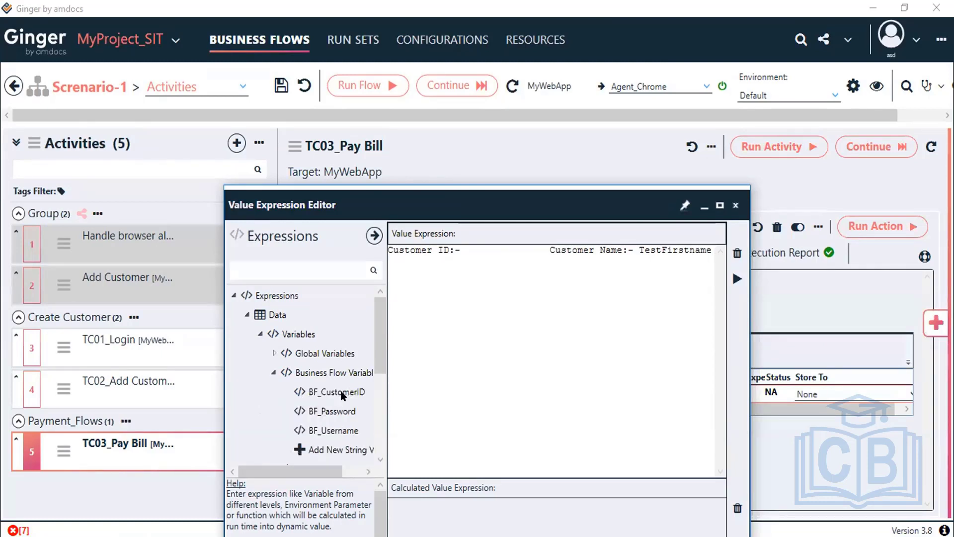
double_click(341, 392)
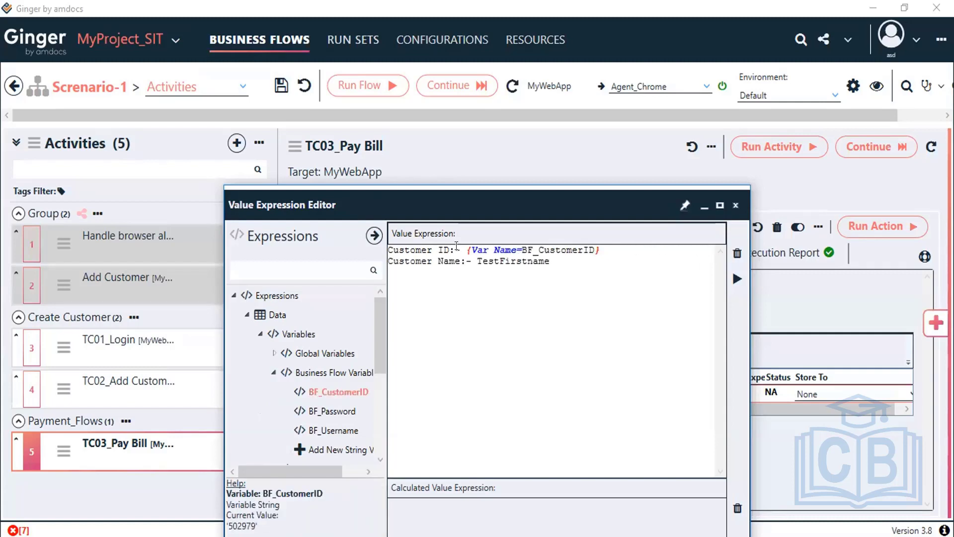
drag(466, 249, 608, 269)
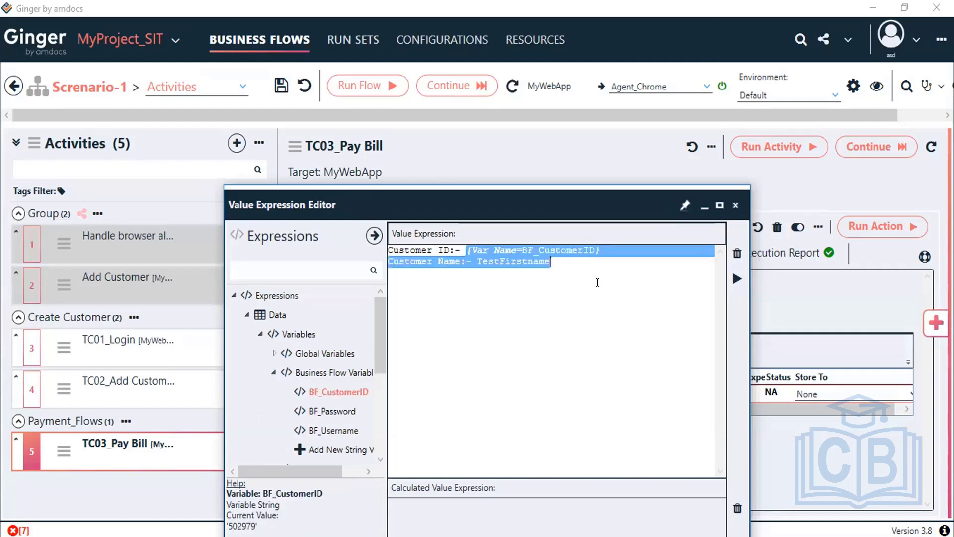
click(686, 329)
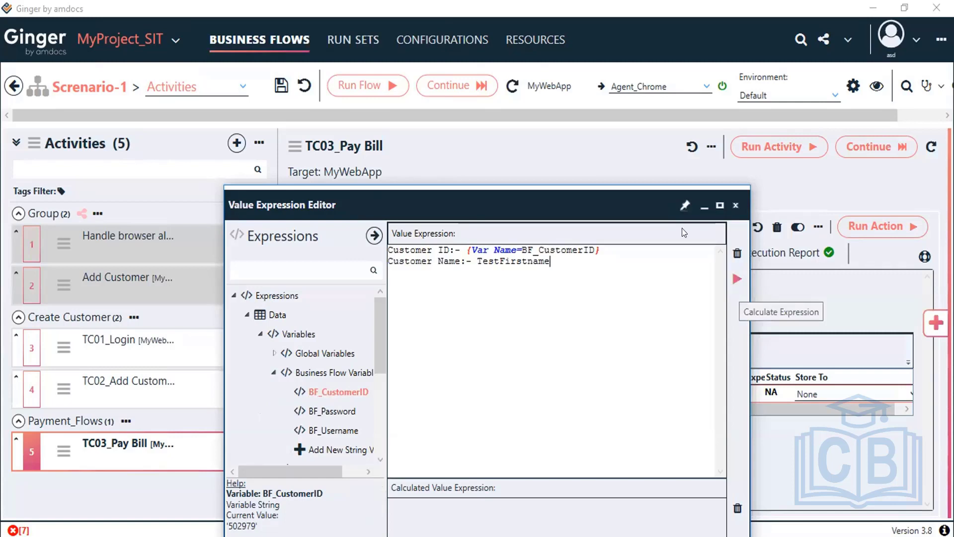
drag(633, 197, 639, 114)
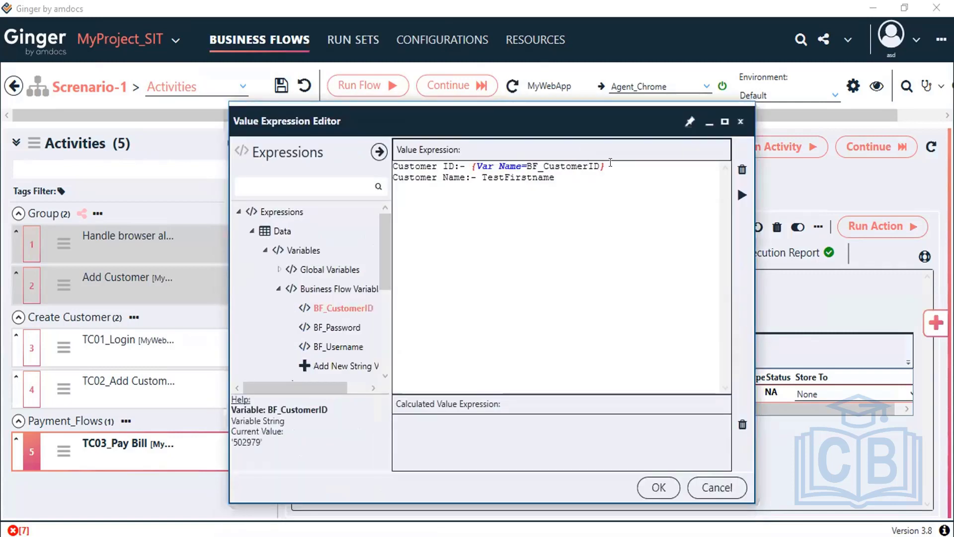
click(743, 197)
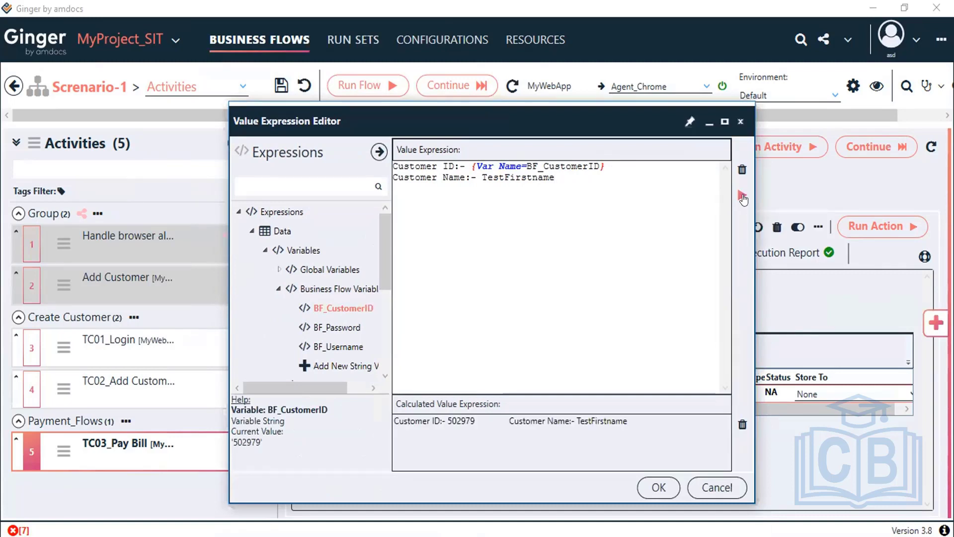
click(649, 488)
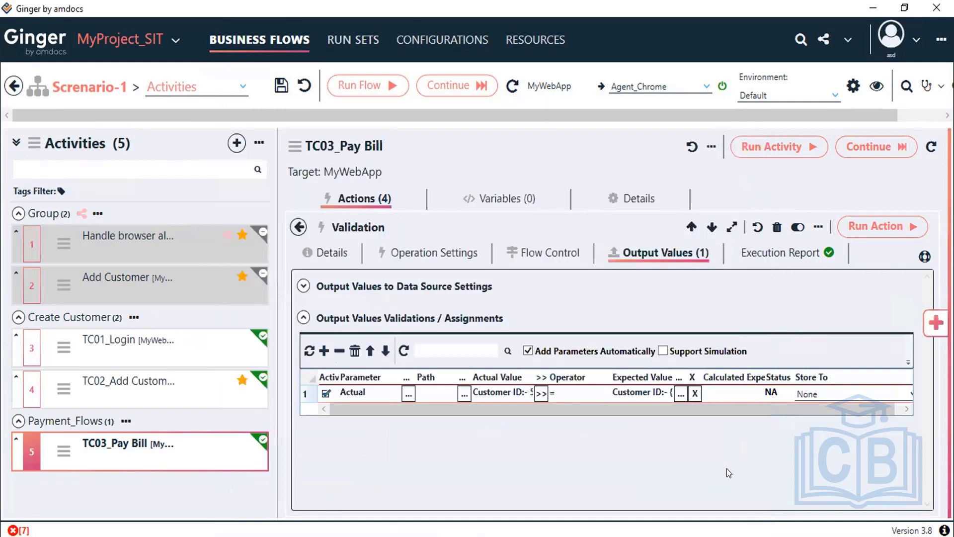
Step: Save the Scenario-1 business flow and go back to TC03_Pay Bill's four-action list
click(280, 87)
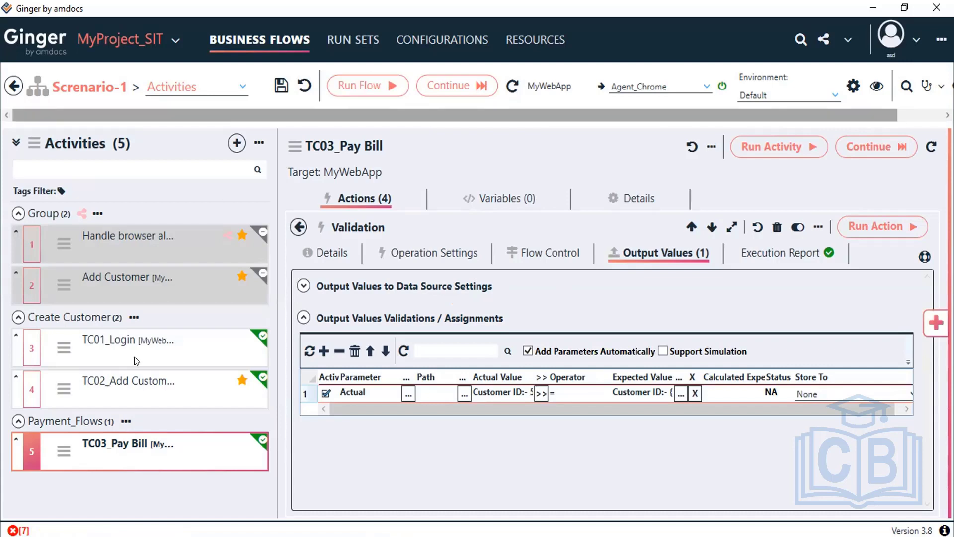
mouse_move(70, 344)
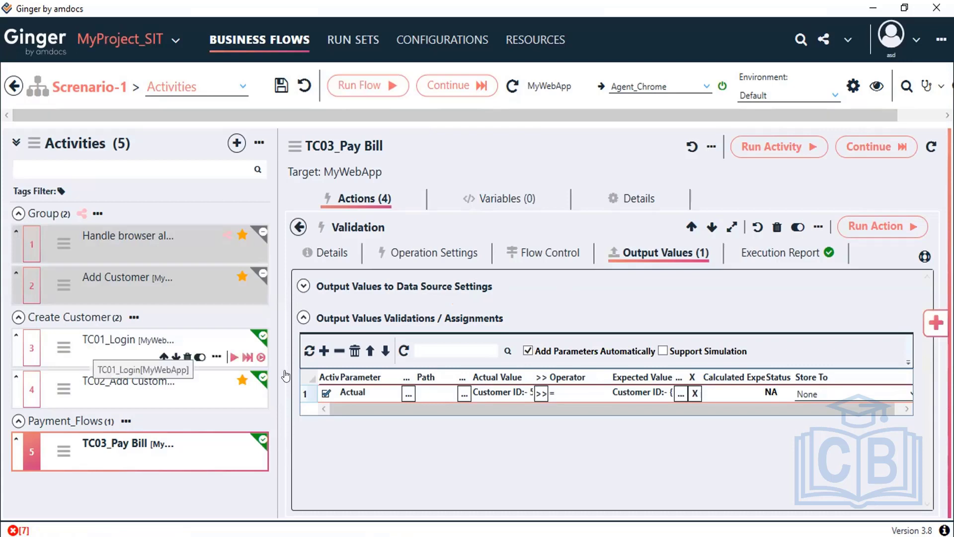
mouse_move(92, 387)
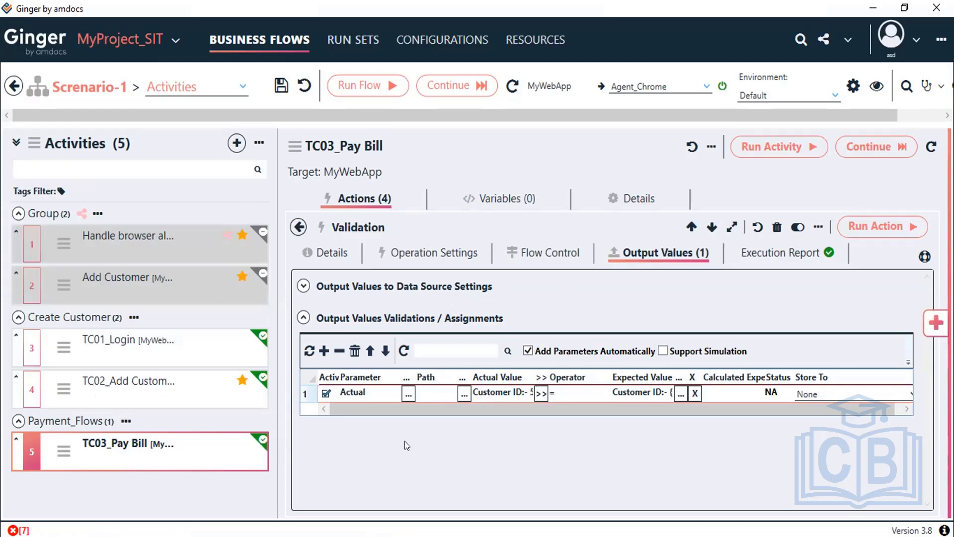
mouse_move(111, 448)
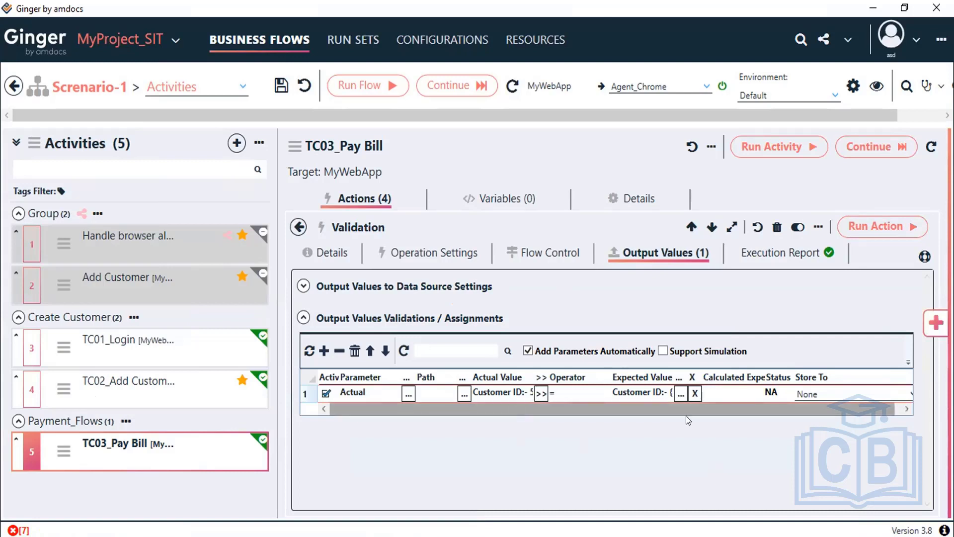
drag(686, 415, 694, 416)
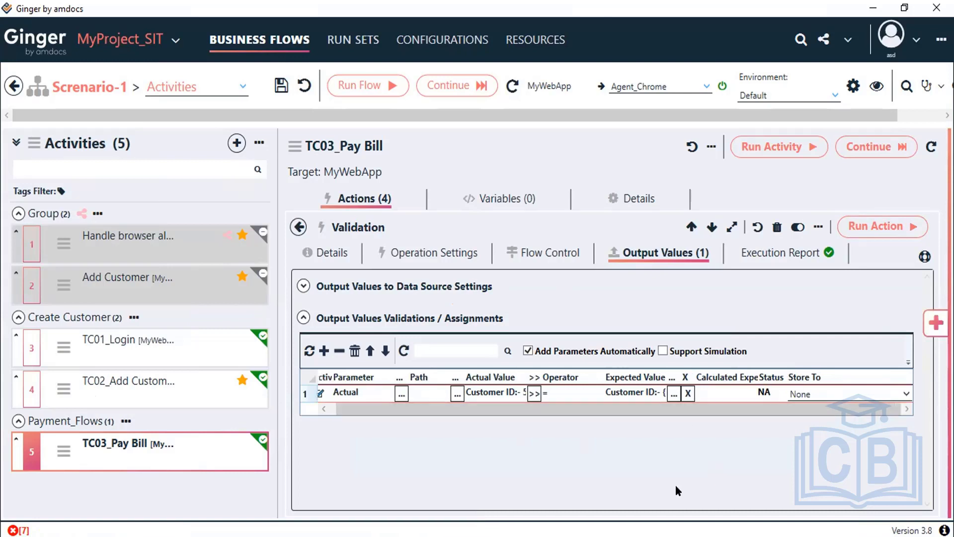
click(300, 227)
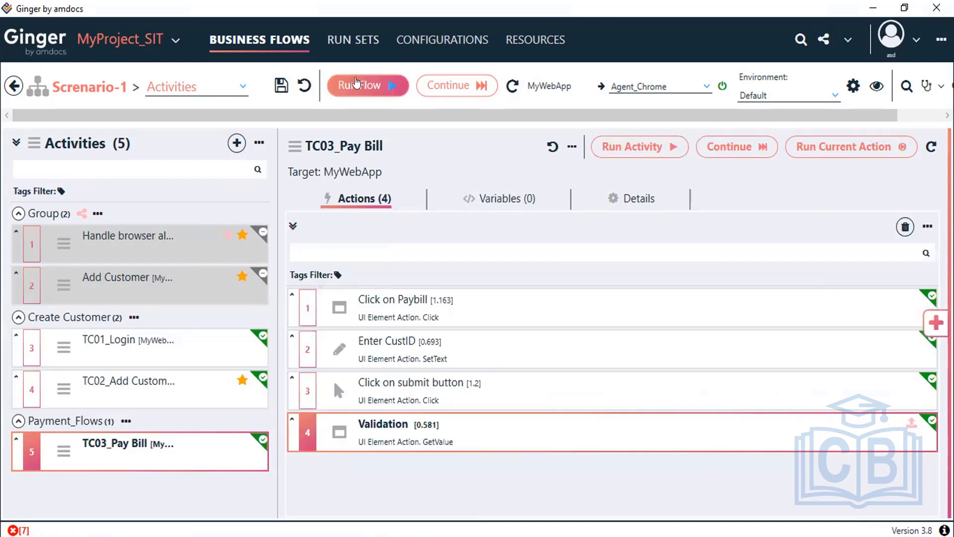
Step: Run Scenario-1 to a Passed result with 3 activities and 18 actions, then generate the report
click(356, 83)
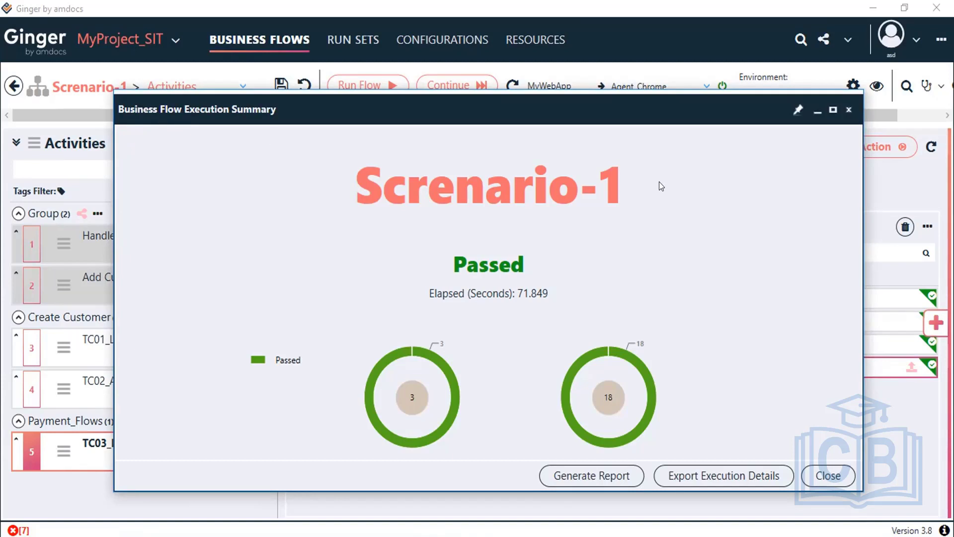
click(587, 478)
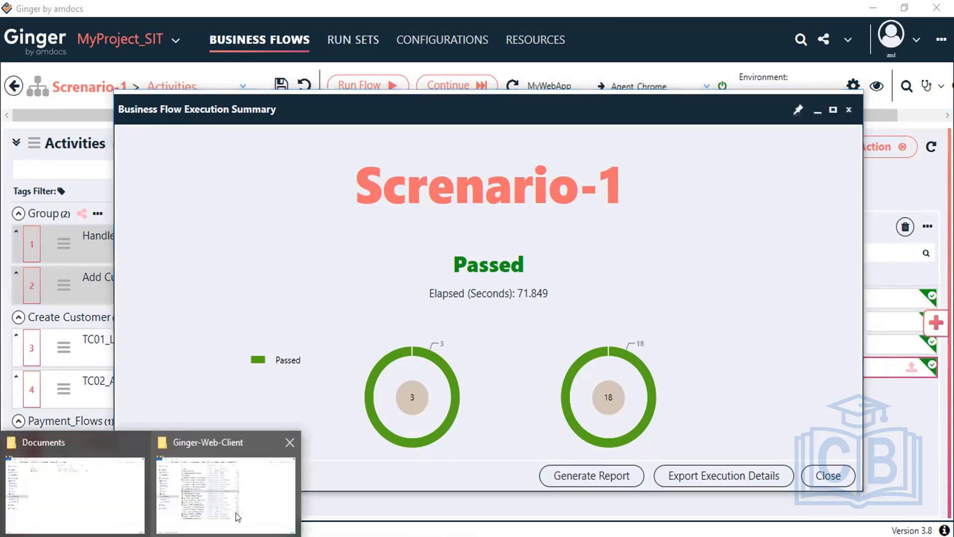
Step: Open index.html from the Ginger-Web-Client report folder to load the Automate Run Set execution report
click(235, 512)
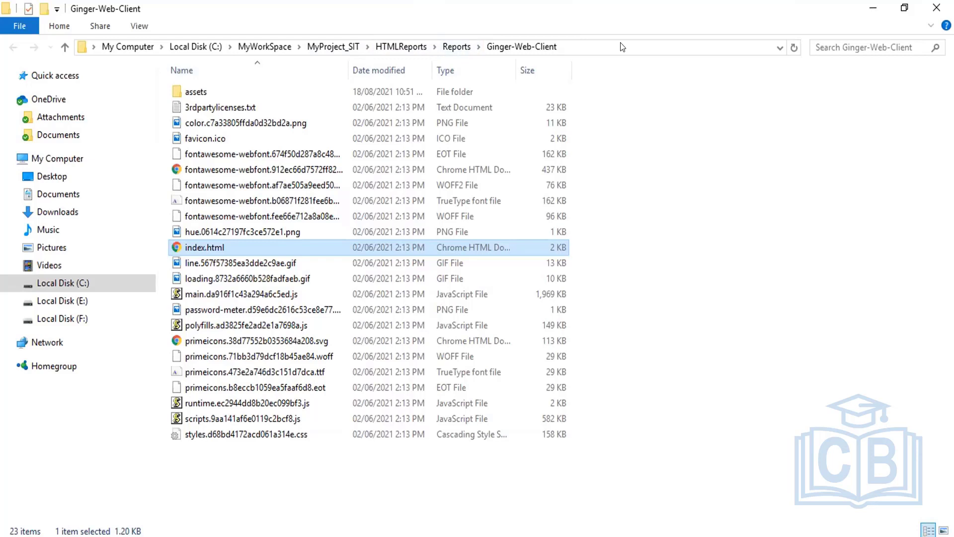
ctrl+click(224, 248)
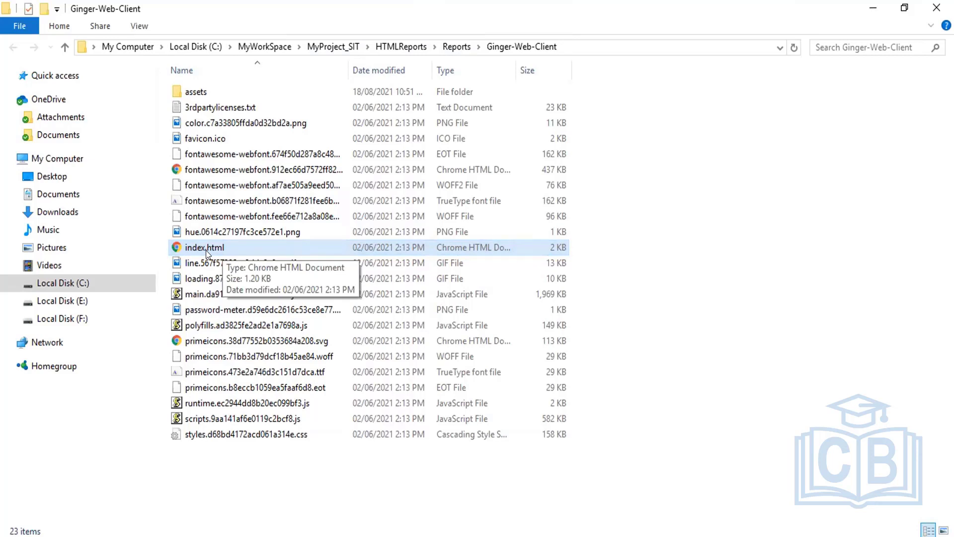
double_click(206, 250)
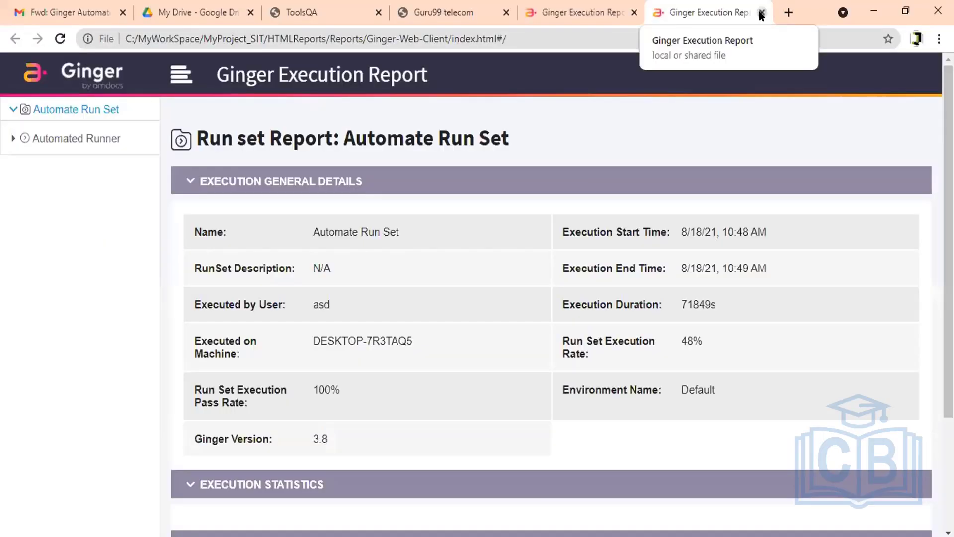
Step: Close the duplicate report, review the 100% pass Scenario-1 execution report, and return to Ginger
click(761, 14)
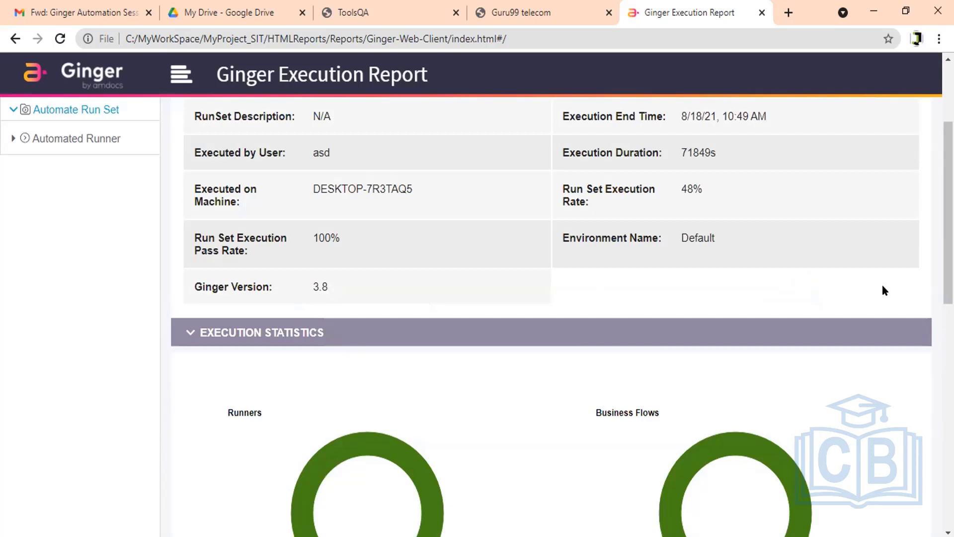
scroll(882, 285, up, 3)
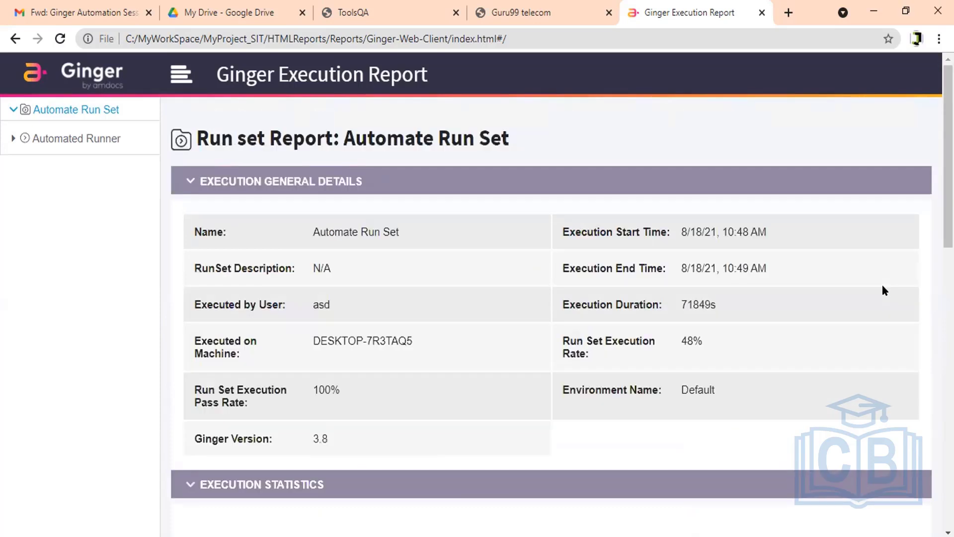
scroll(882, 285, down, 3)
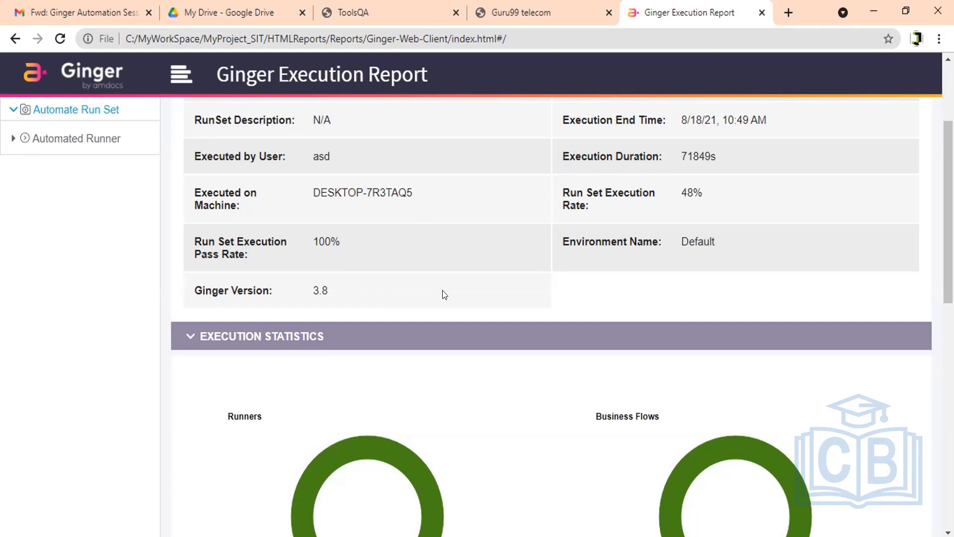
scroll(445, 294, down, 7)
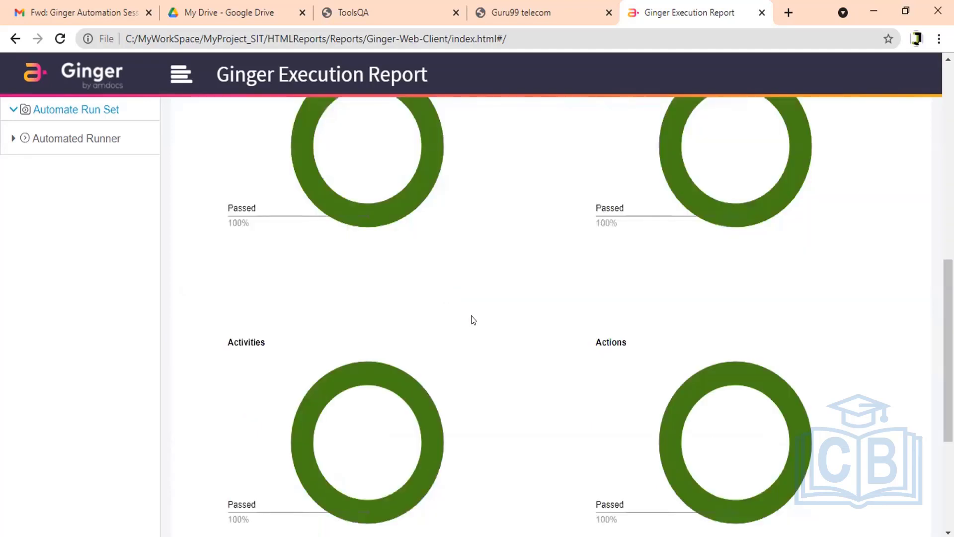
scroll(506, 360, down, 4)
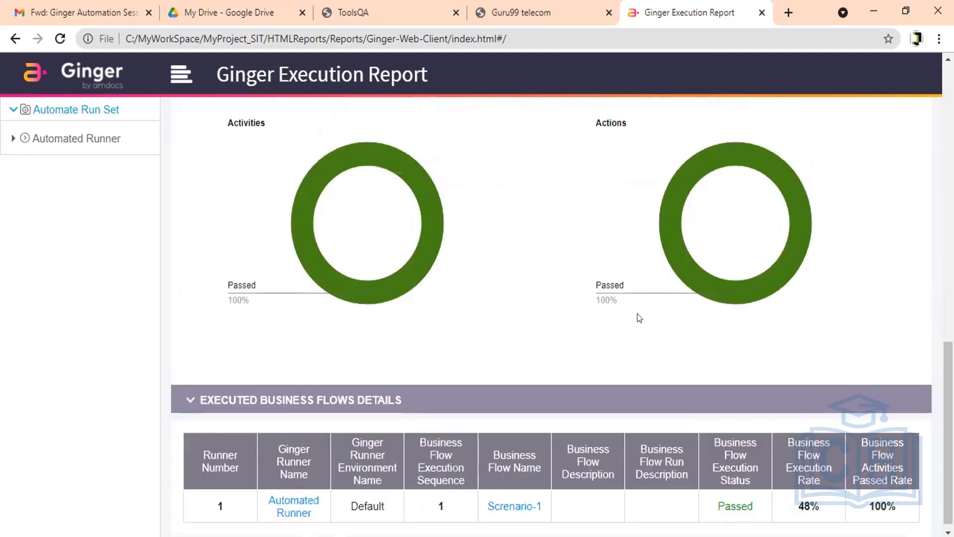
key(alt+Tab)
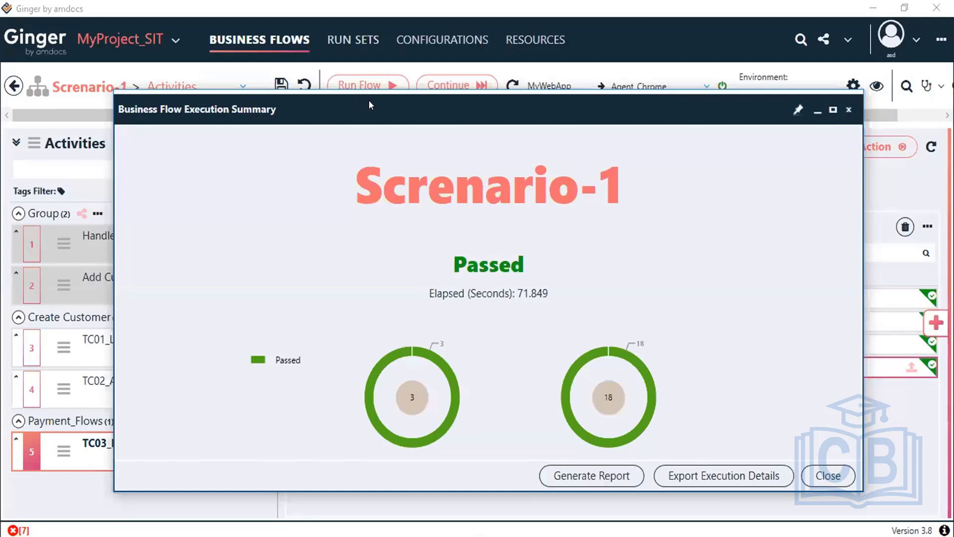
Step: Dismiss the Scenario-1 execution summary and select the TC02_Add Customer activity
drag(183, 110, 173, 104)
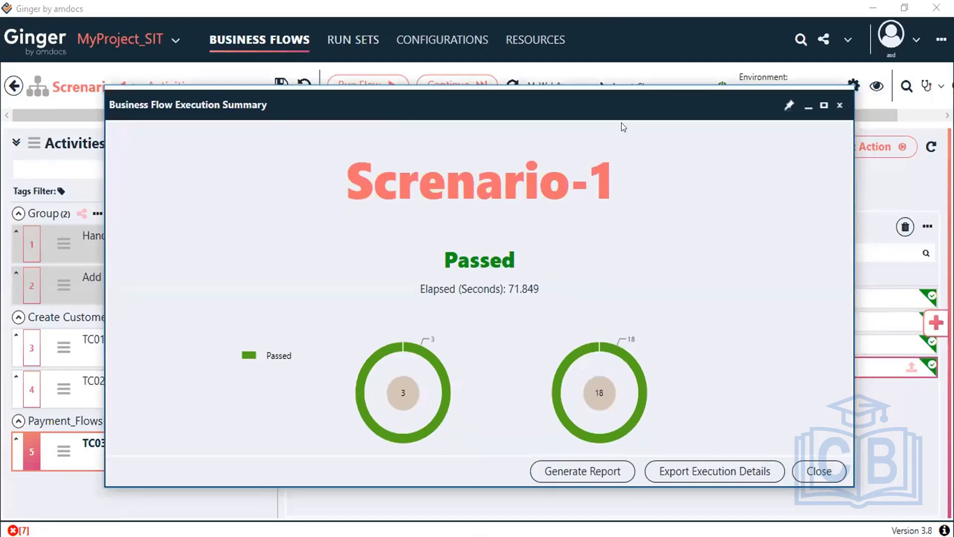
click(565, 470)
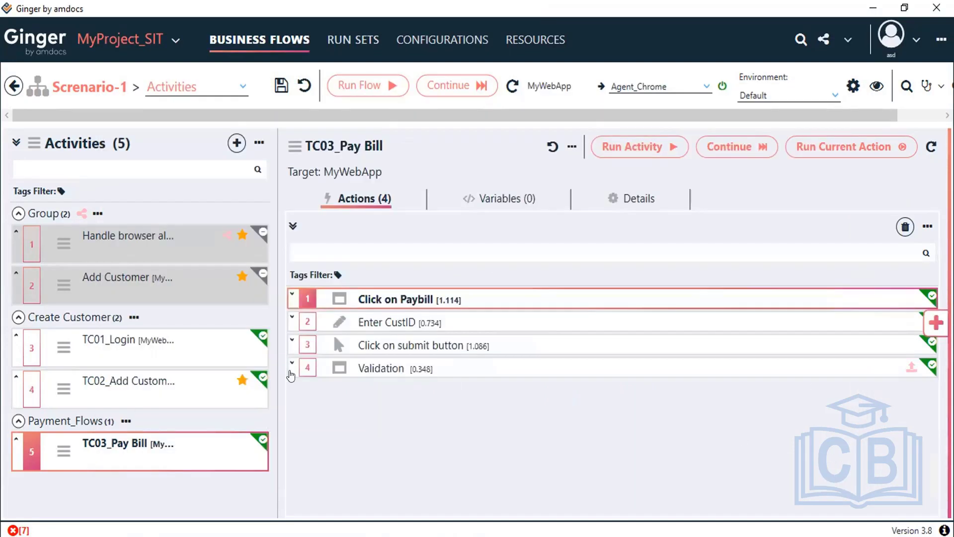
mouse_move(89, 340)
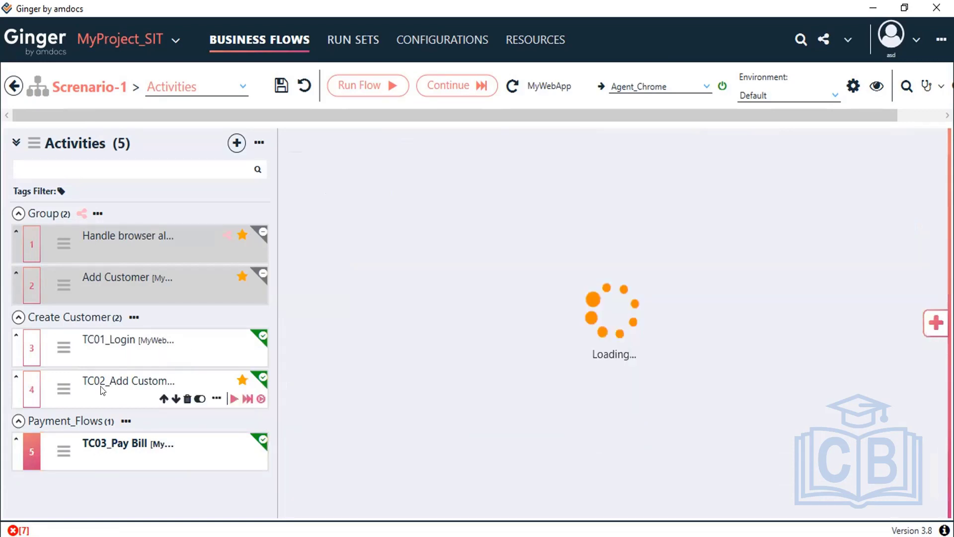
click(98, 390)
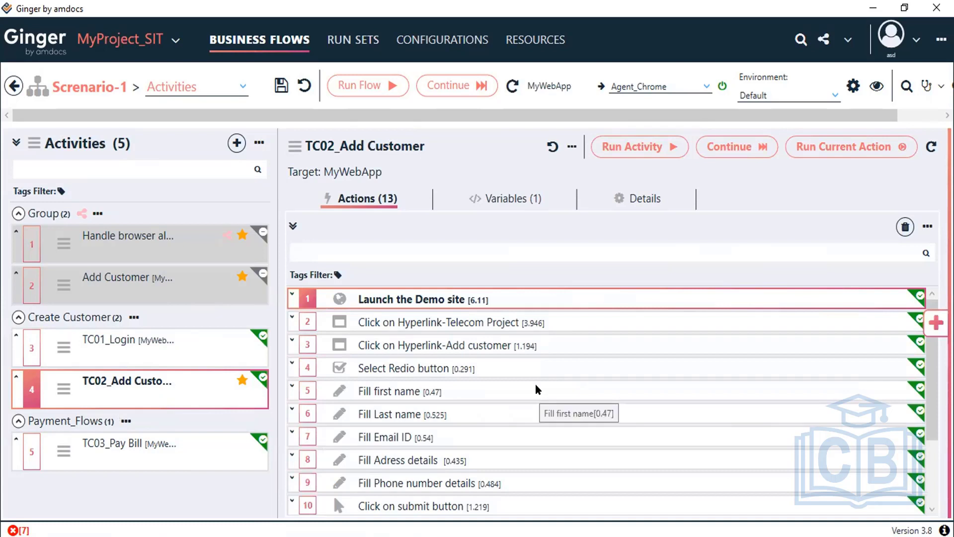
Step: Show TC02_Add Customer's ACT_CustomerID variable and save the Scenario-1 business flow
scroll(928, 402, down, 2)
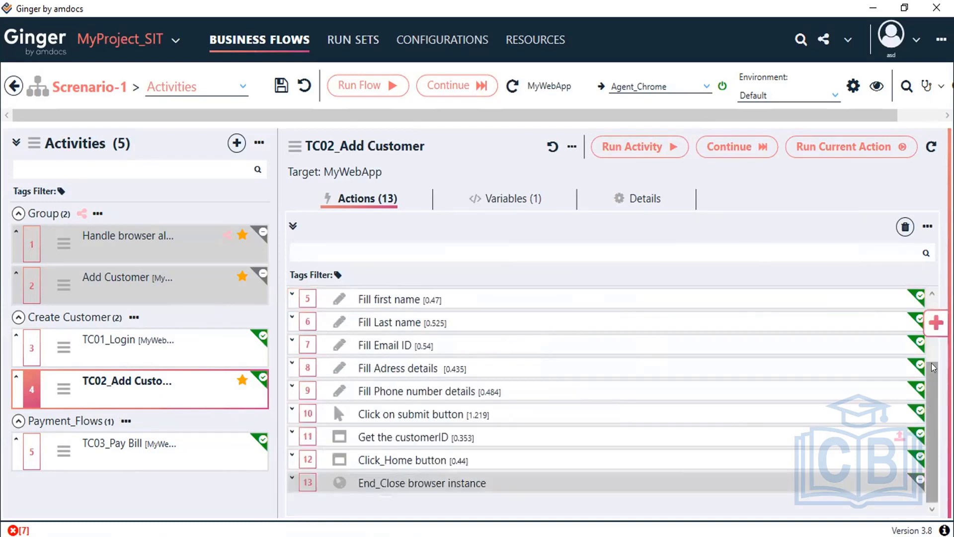
scroll(299, 425, up, 2)
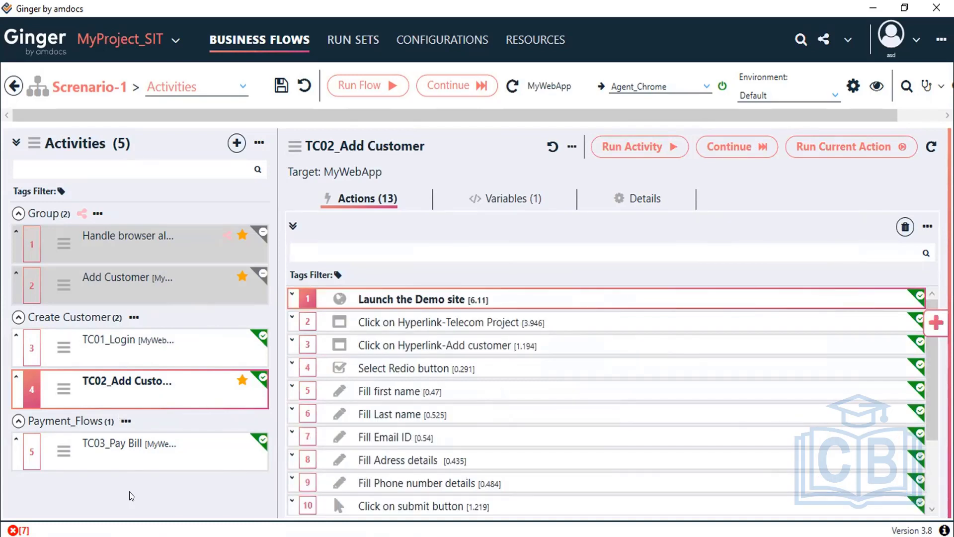
click(503, 198)
click(273, 91)
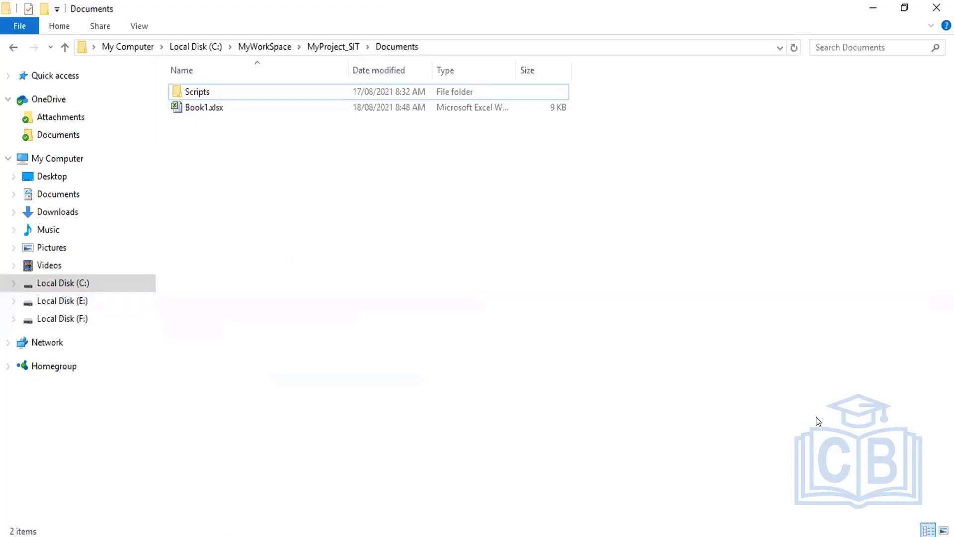
Step: Open the MyProject_SIT solution folder from Ginger, maximized, and go into Documents
key(alt+Tab)
click(848, 41)
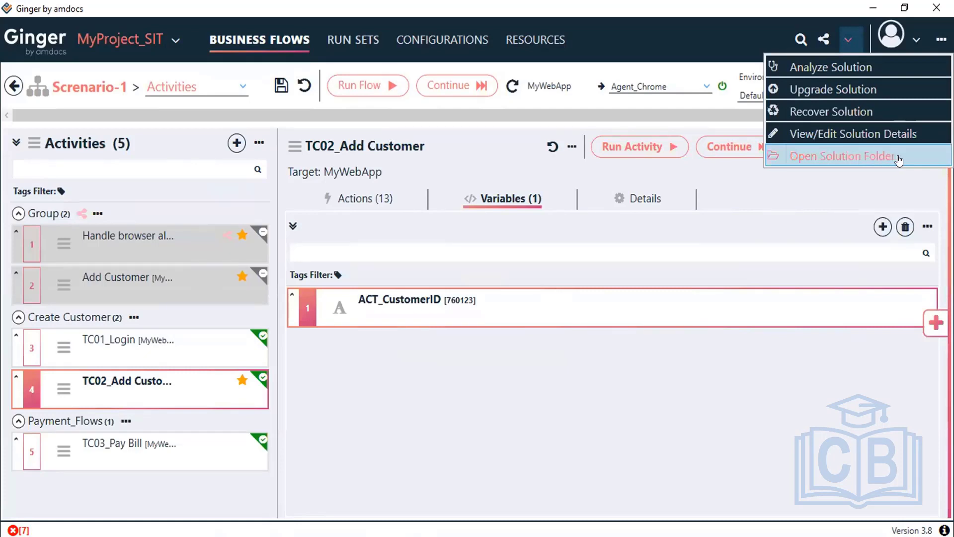
click(854, 156)
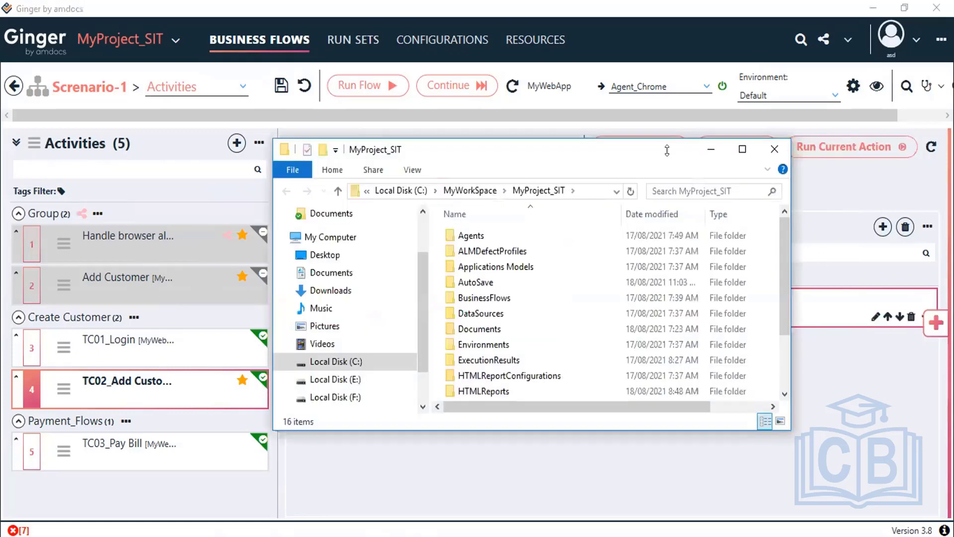
double_click(665, 144)
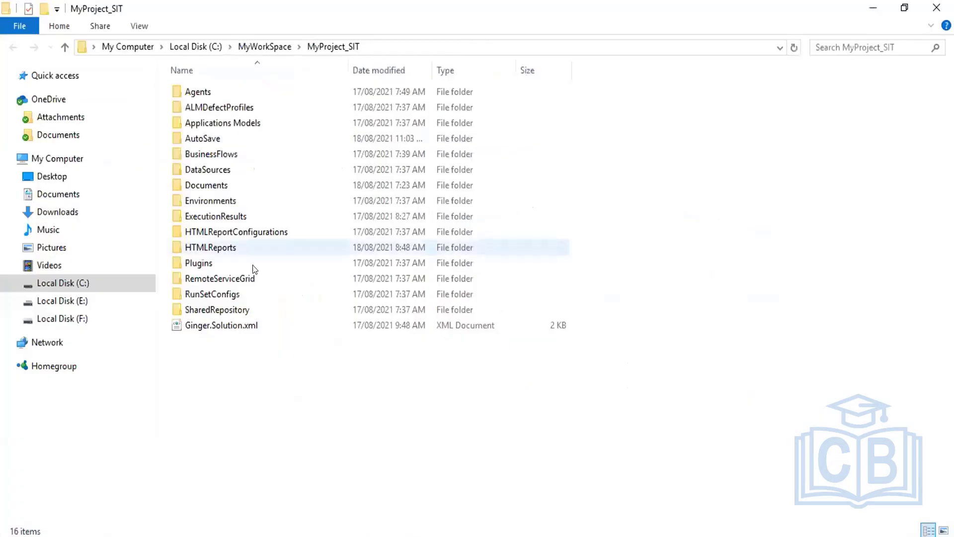
double_click(237, 187)
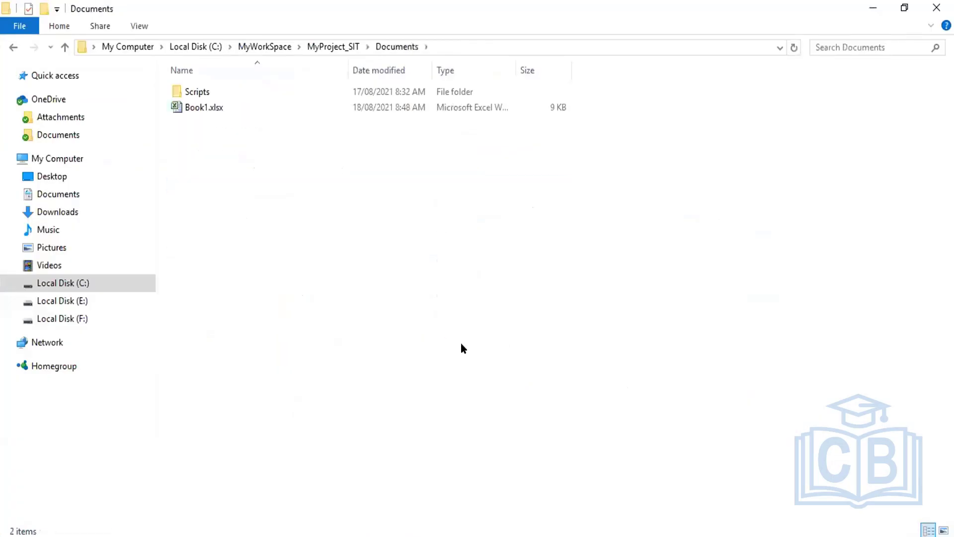
Step: Rename Book1.xlsx to Customer_details.xlsx, then go up to the MyProject_SIT folder
click(195, 109)
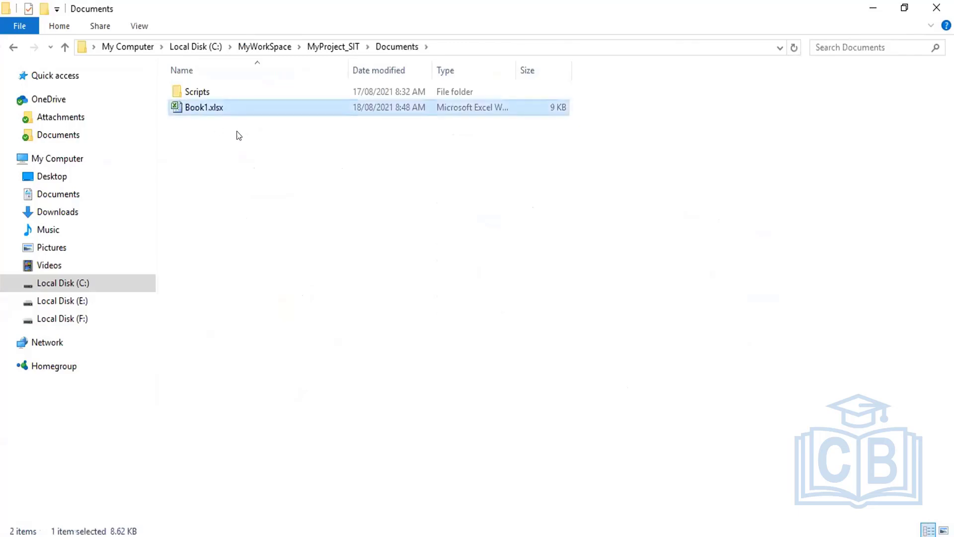
right_click(214, 112)
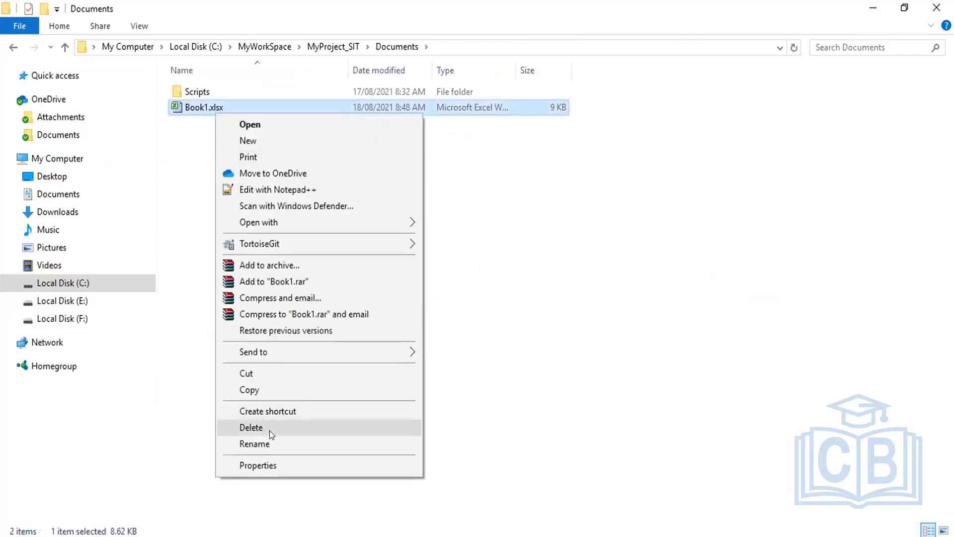
click(270, 443)
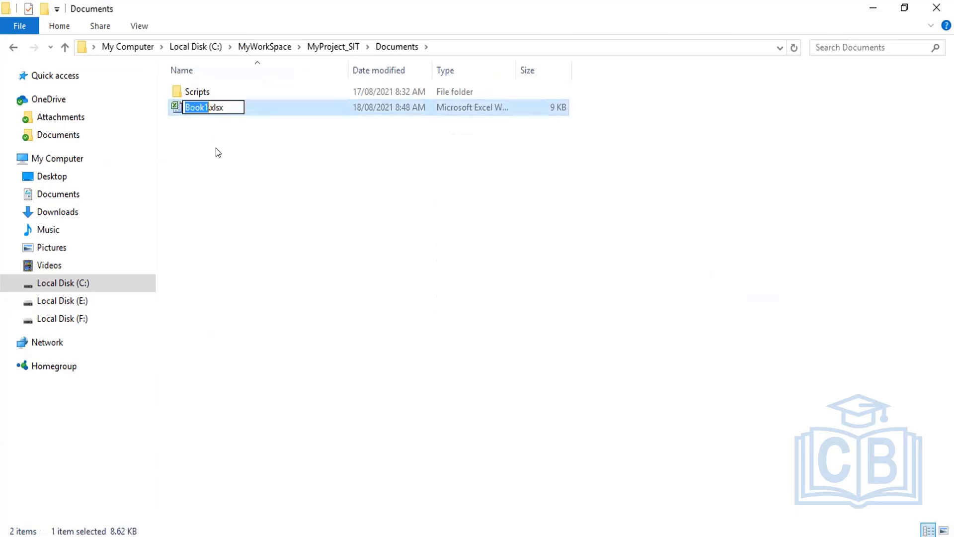
text(Cu)
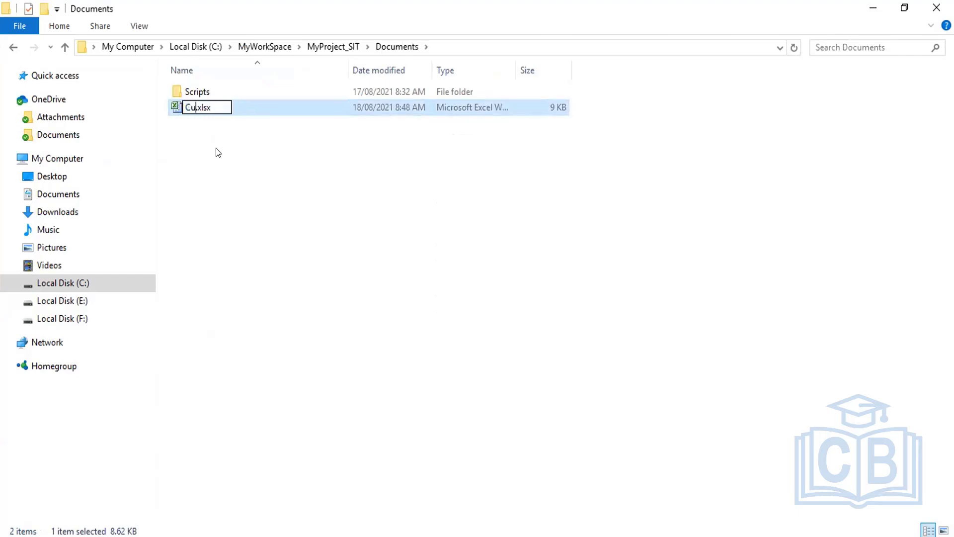
text(nst)
key(BackSpace)
key(BackSpace)
key(BackSpace)
text(stomer_details)
key(Return)
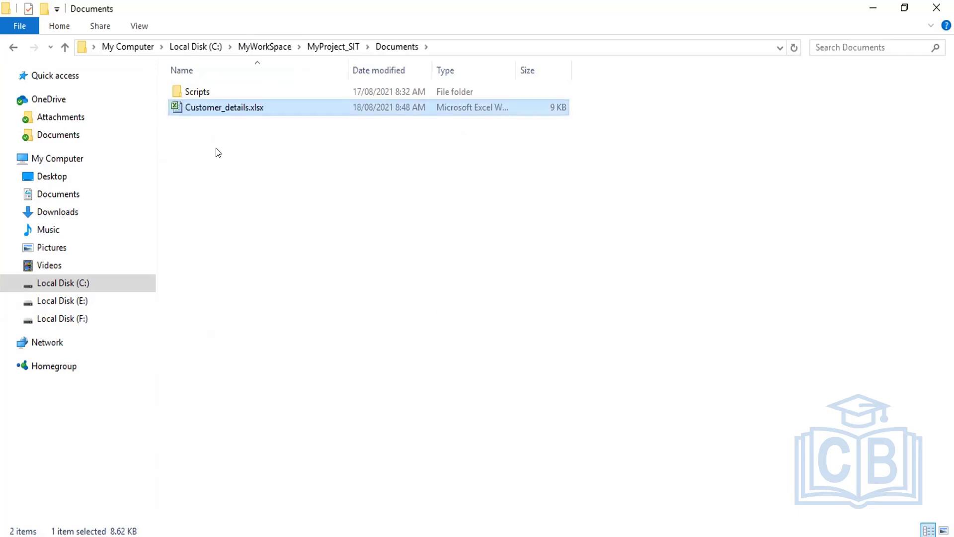
click(337, 41)
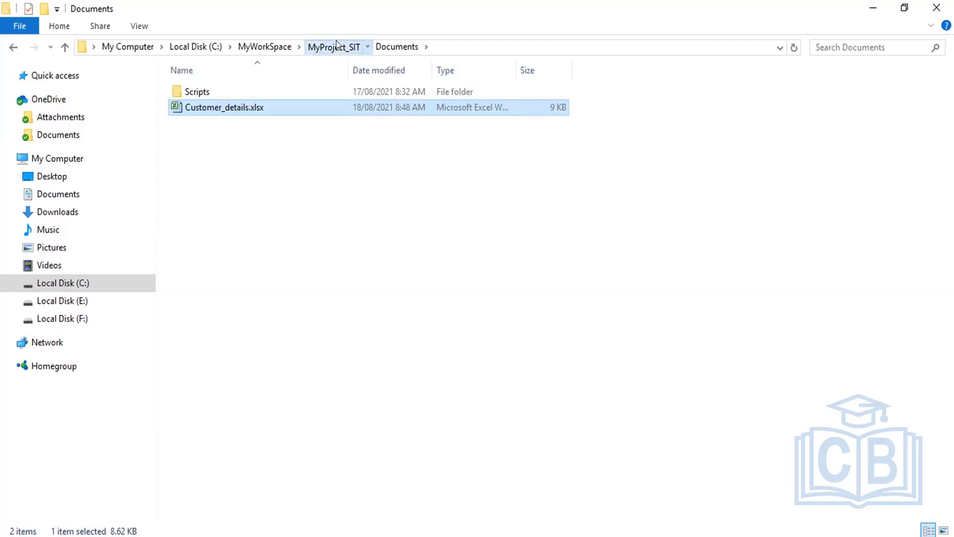
Step: Close all open Excel windows and launch Customer_details.xlsx from the Documents folder
double_click(207, 185)
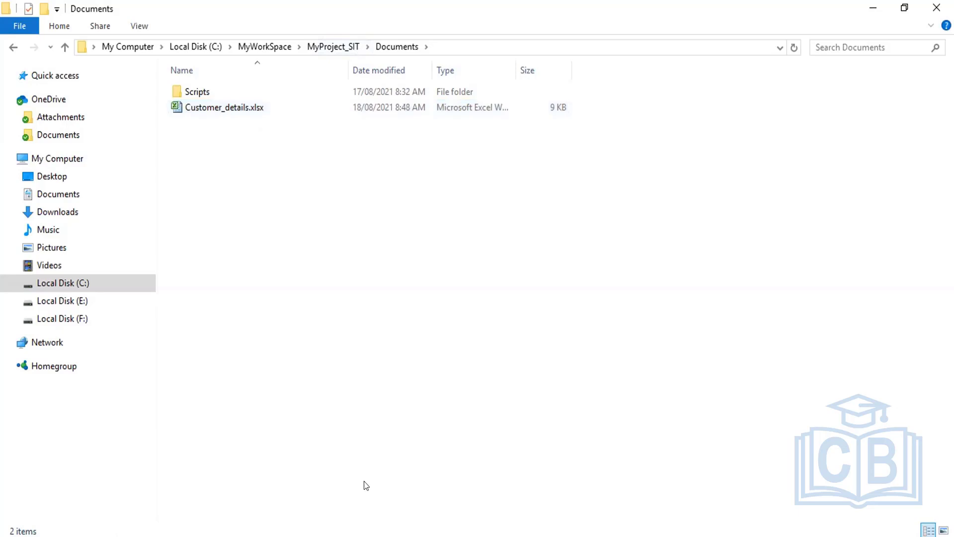
mouse_move(358, 536)
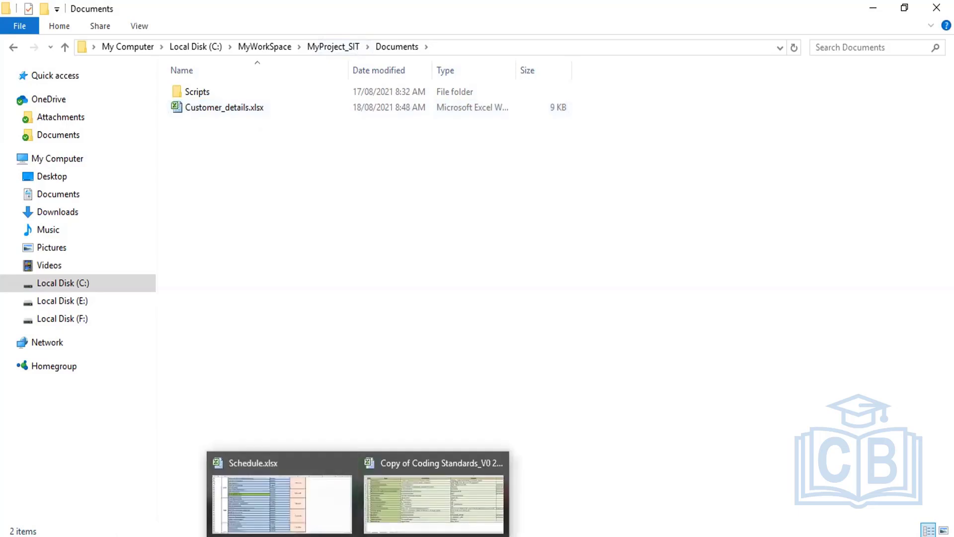
right_click(358, 535)
click(599, 400)
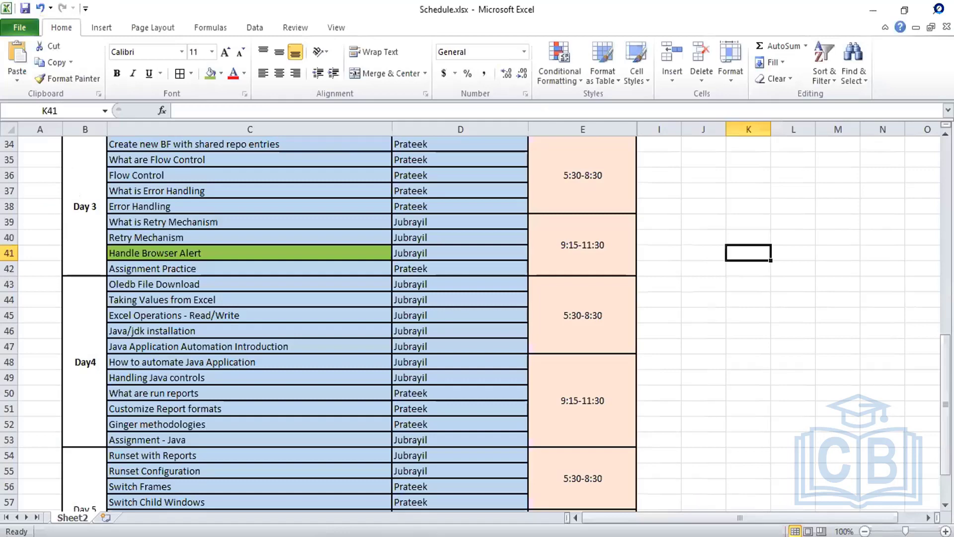
click(937, 8)
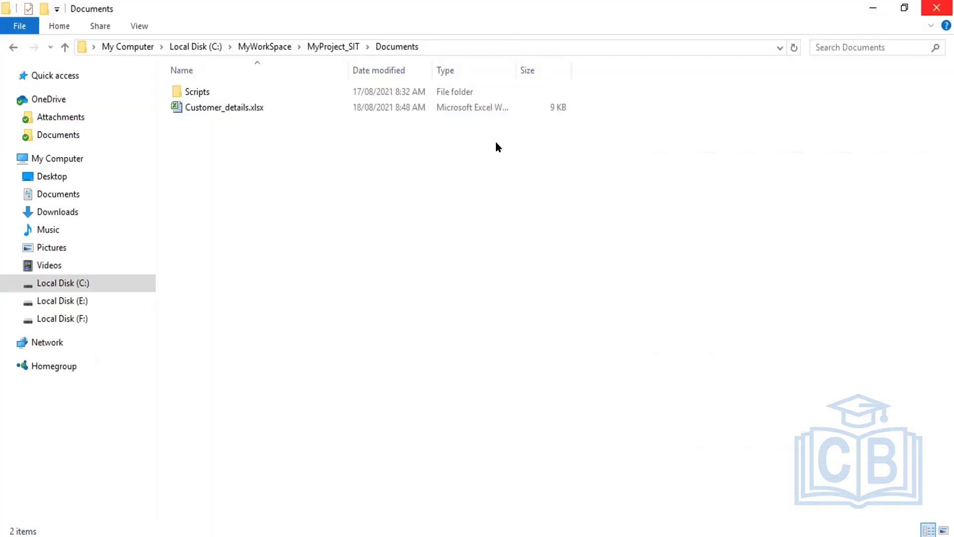
double_click(229, 105)
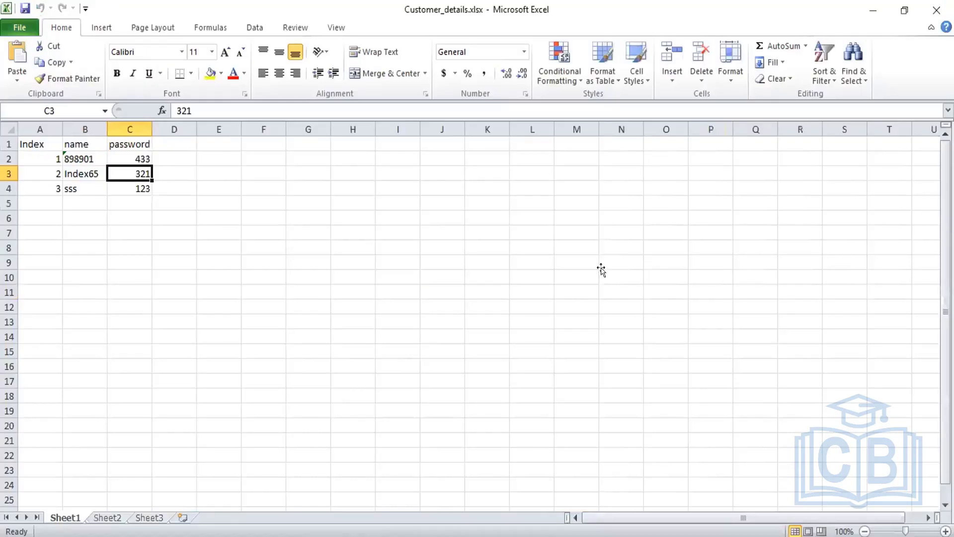
Step: Rename the Sheet1 tab to CustDetails
click(601, 271)
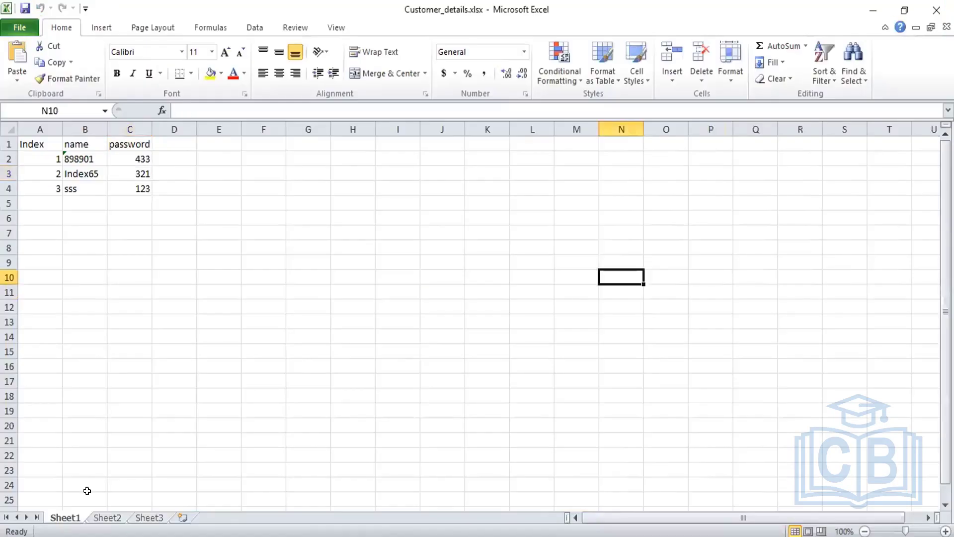
right_click(70, 517)
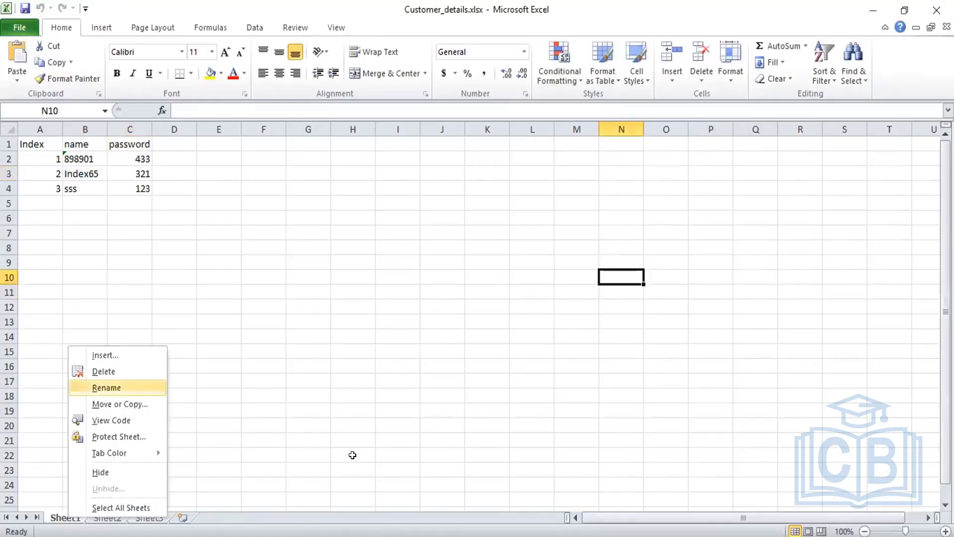
key(Return)
text(Cust)
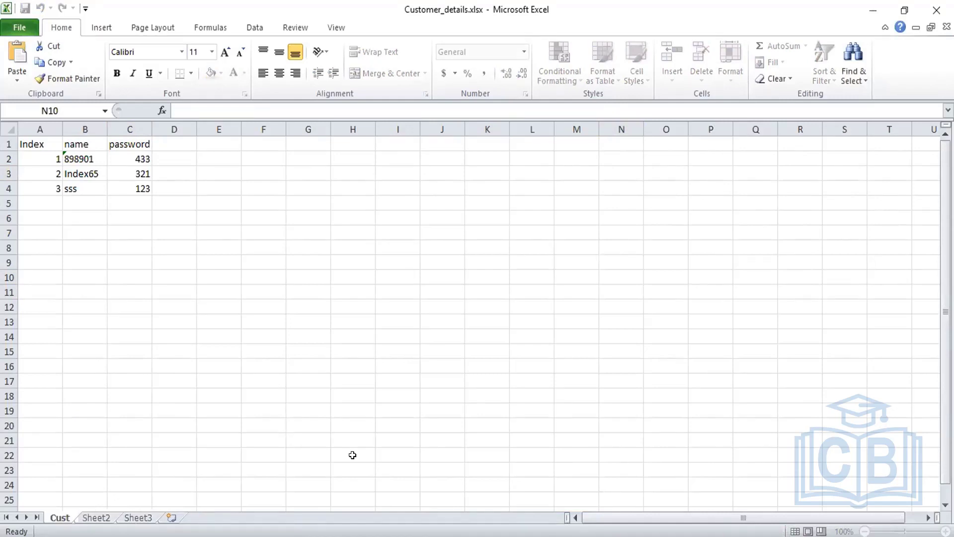
text(Det)
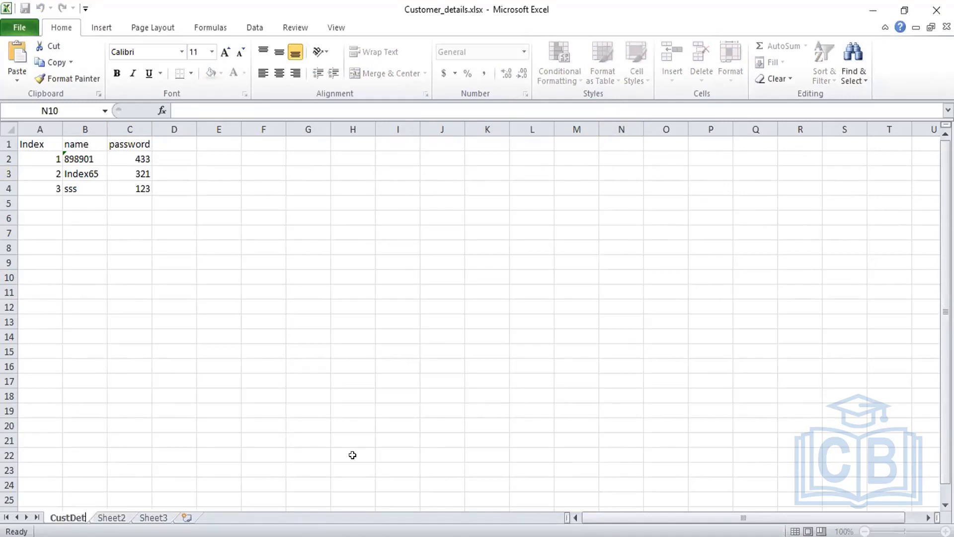
text(ails)
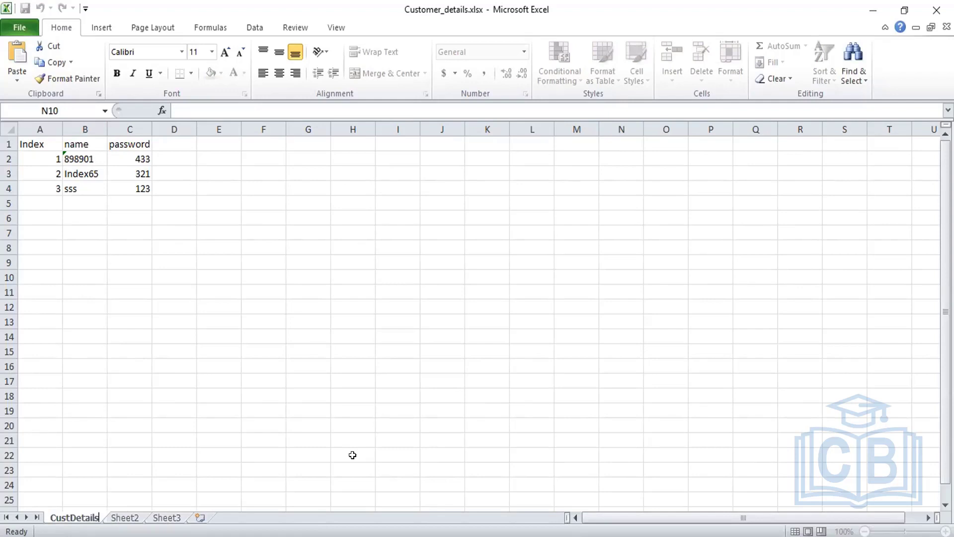
key(Return)
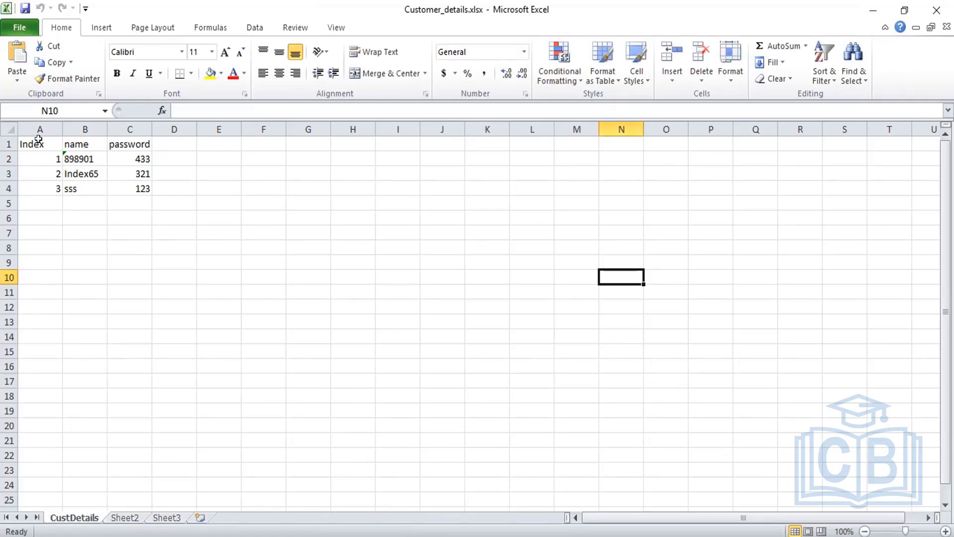
Step: Replace the A1:E1 headers with ID, Fname, Lname, Adress and Phone, then select them
click(61, 144)
double_click(43, 142)
drag(44, 142, 4, 141)
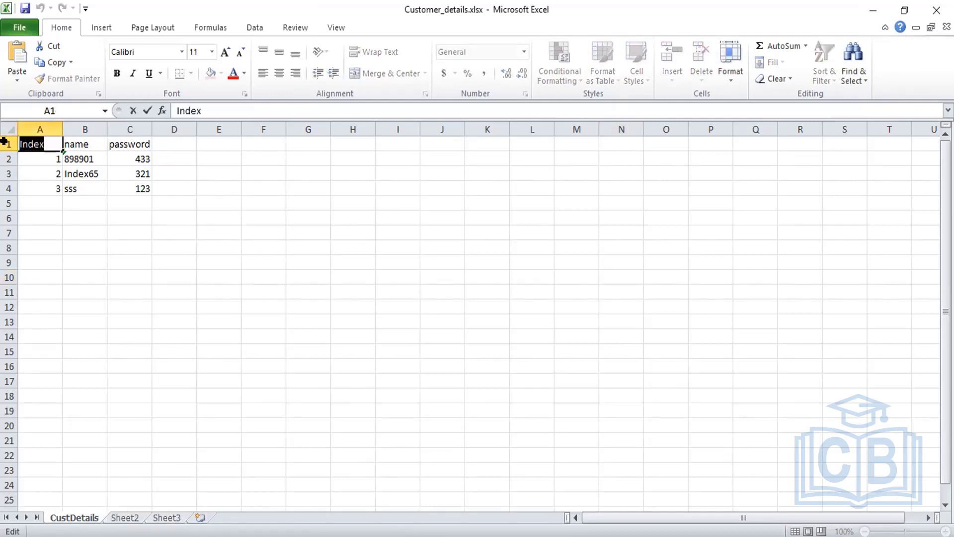
text(ID)
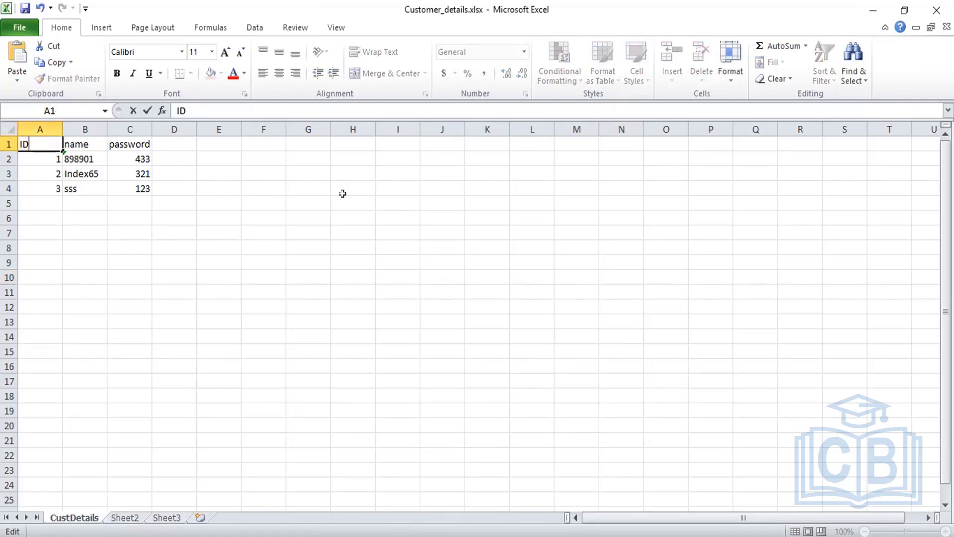
key(Tab)
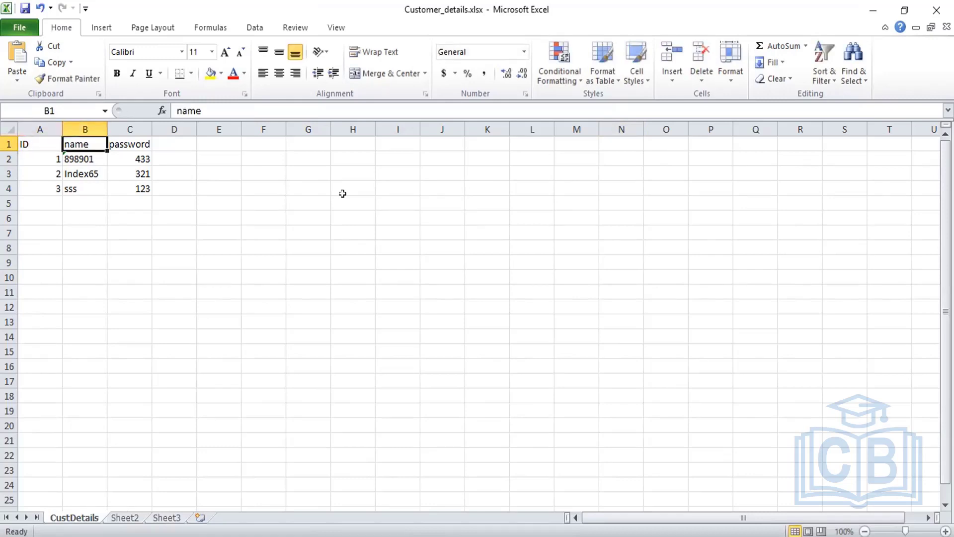
text(Fname)
key(Tab)
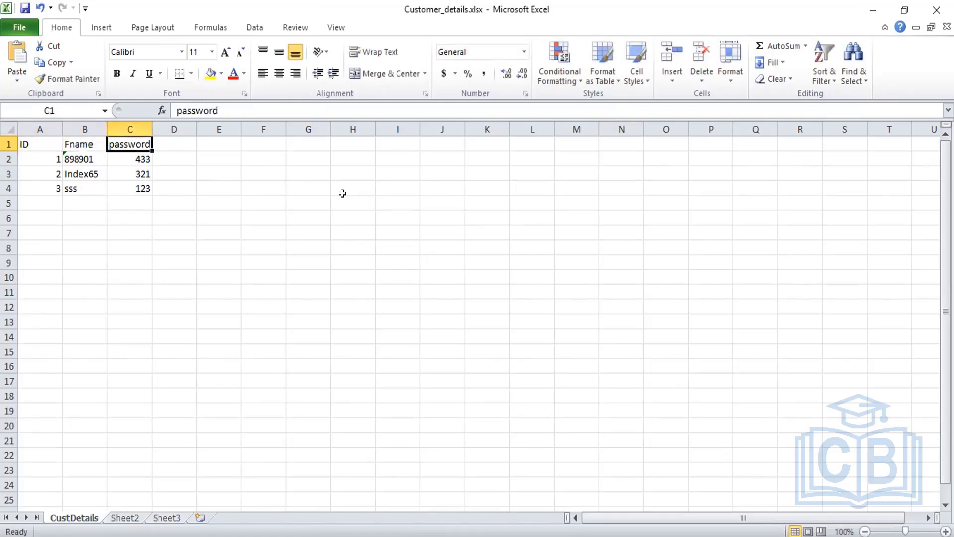
text(Lnam)
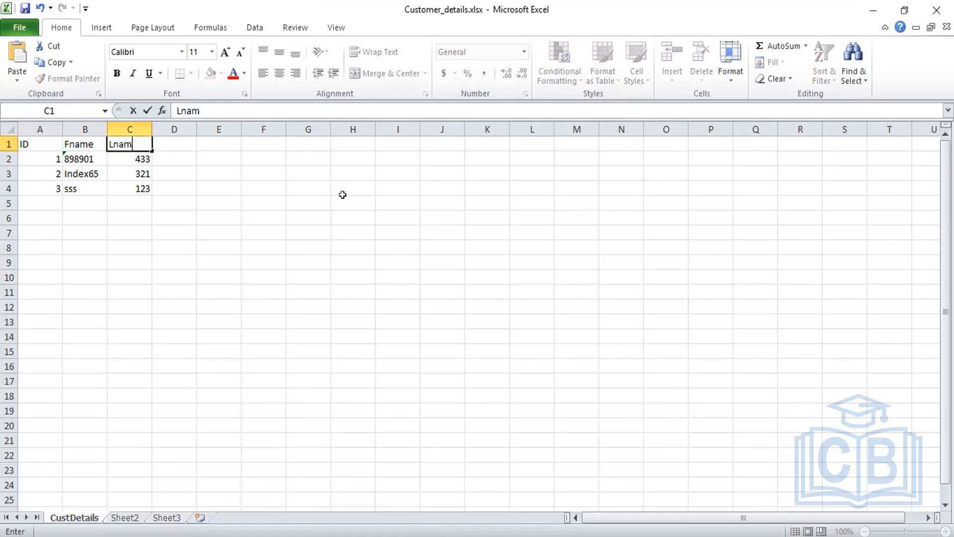
text(e)
key(Tab)
text(Pj)
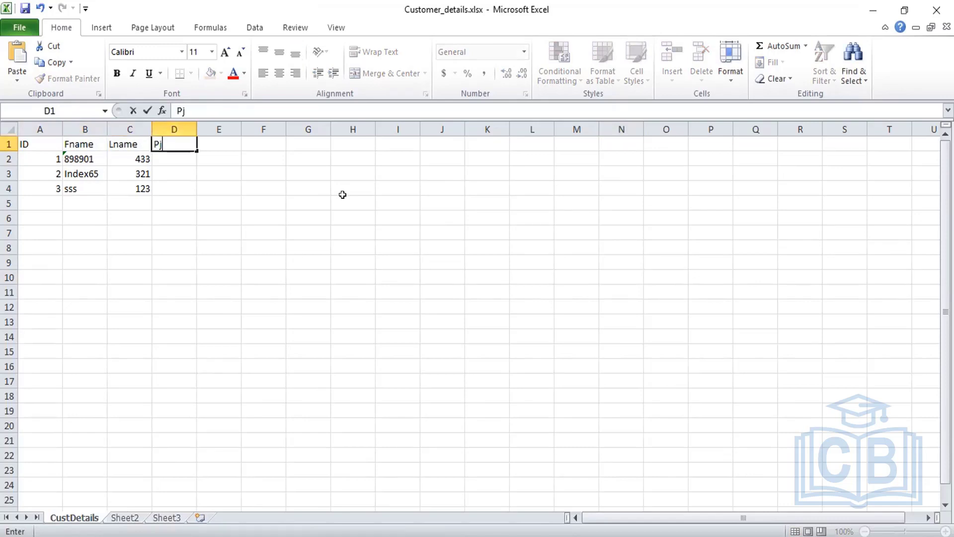
key(BackSpace)
key(BackSpace)
text(Adress)
key(Tab)
text(Ph)
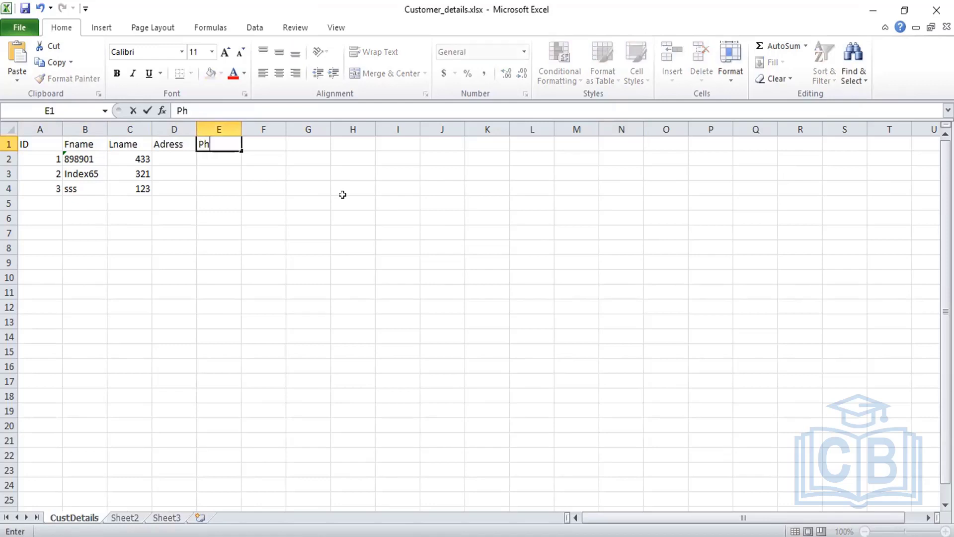
text(one)
drag(26, 139, 194, 136)
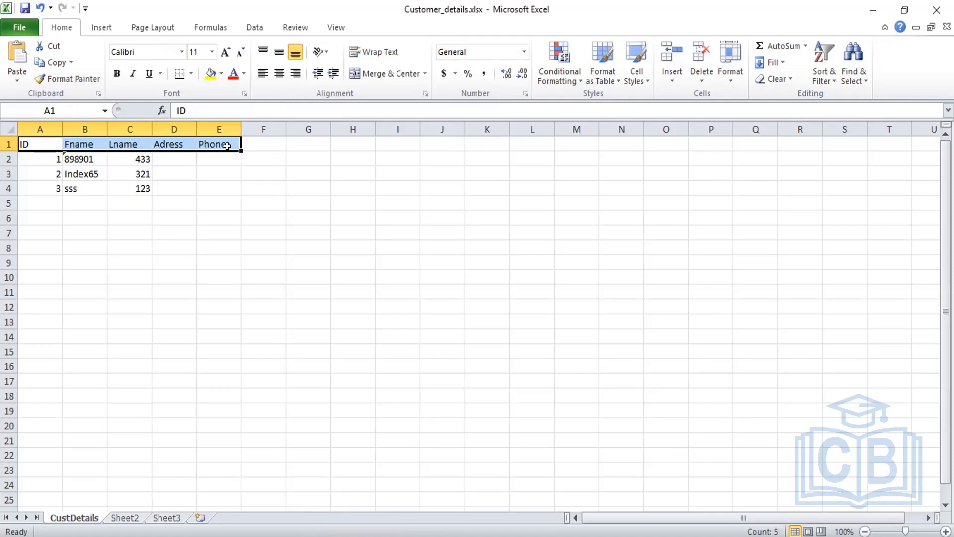
Step: Fill the header row yellow and apply All Borders to A1:E5
click(210, 73)
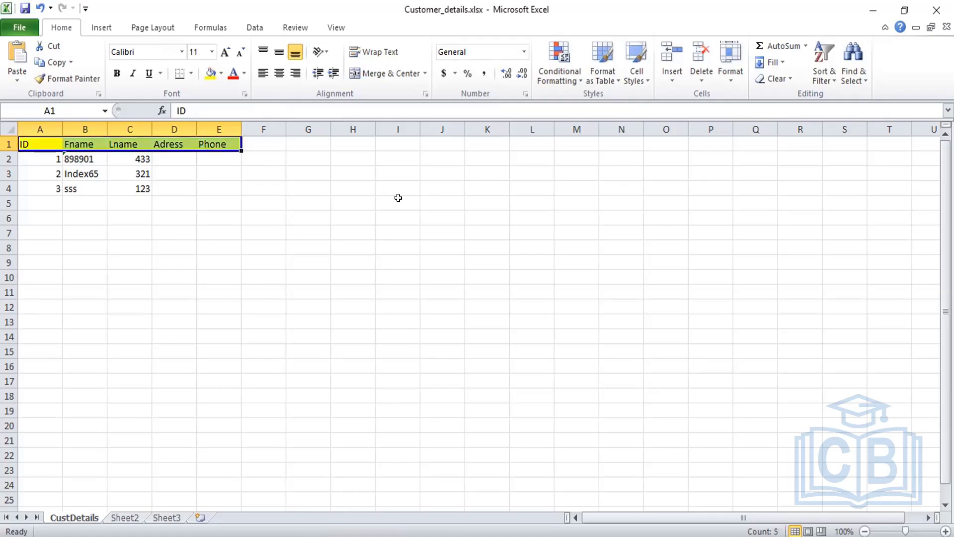
click(188, 170)
drag(30, 145, 216, 202)
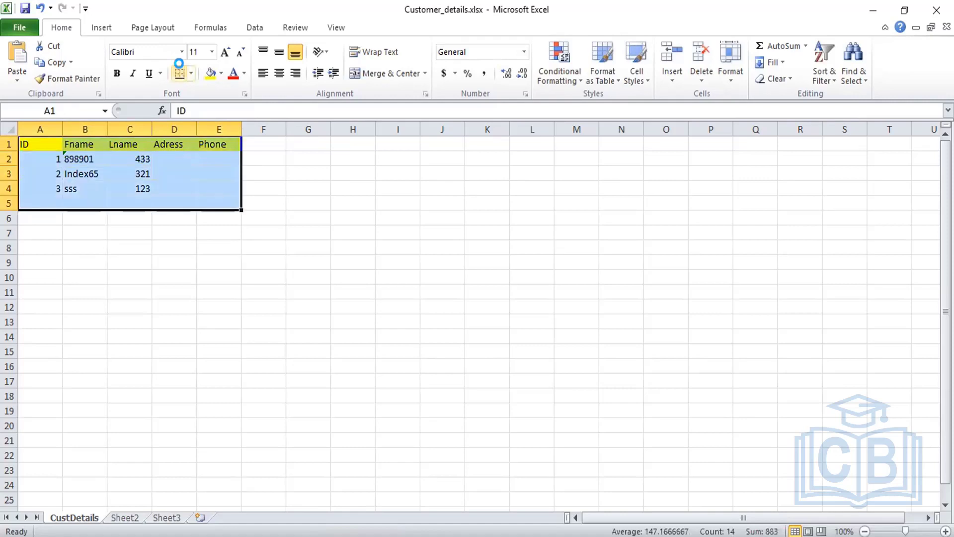
click(191, 73)
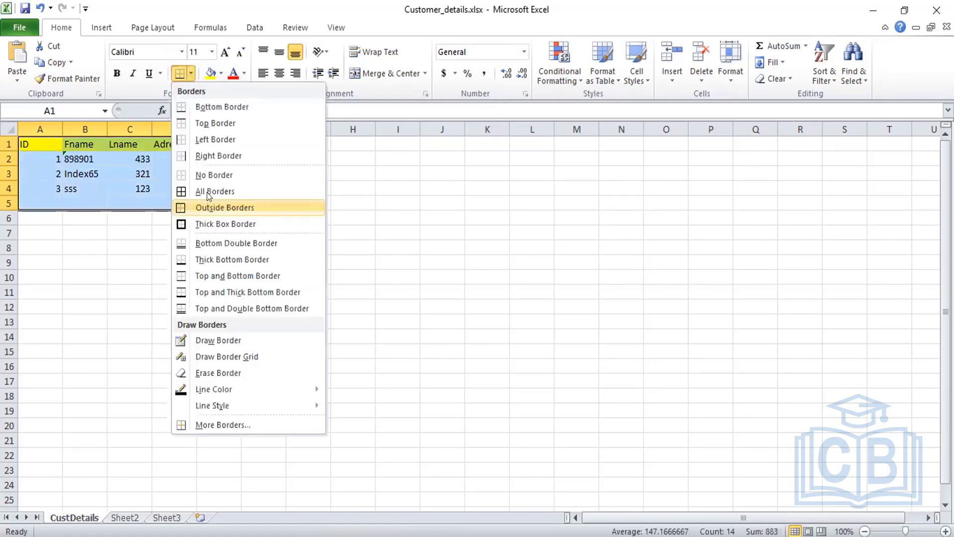
click(208, 195)
Step: Select the ID values in A2:A4, then the empty cell A5
click(450, 228)
click(50, 159)
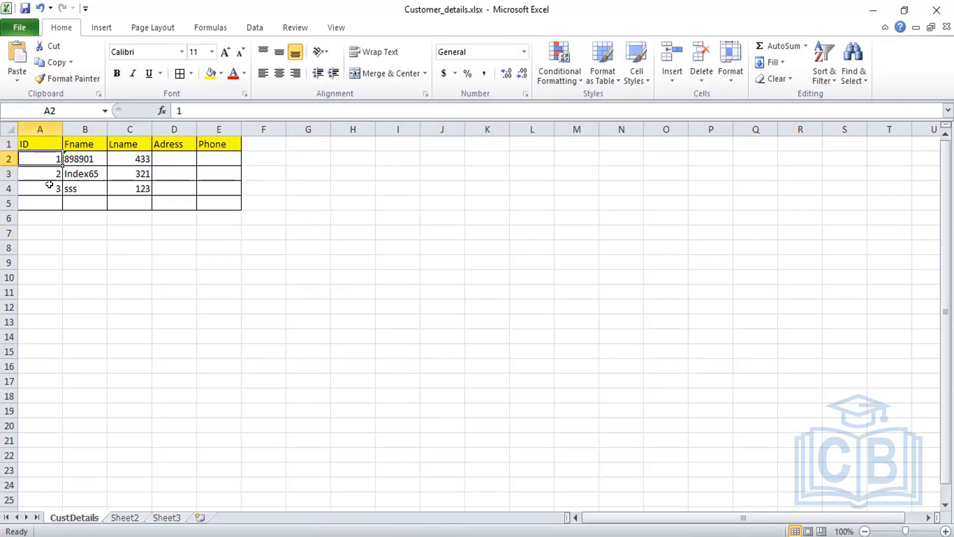
key(shift+Down)
key(shift+Down)
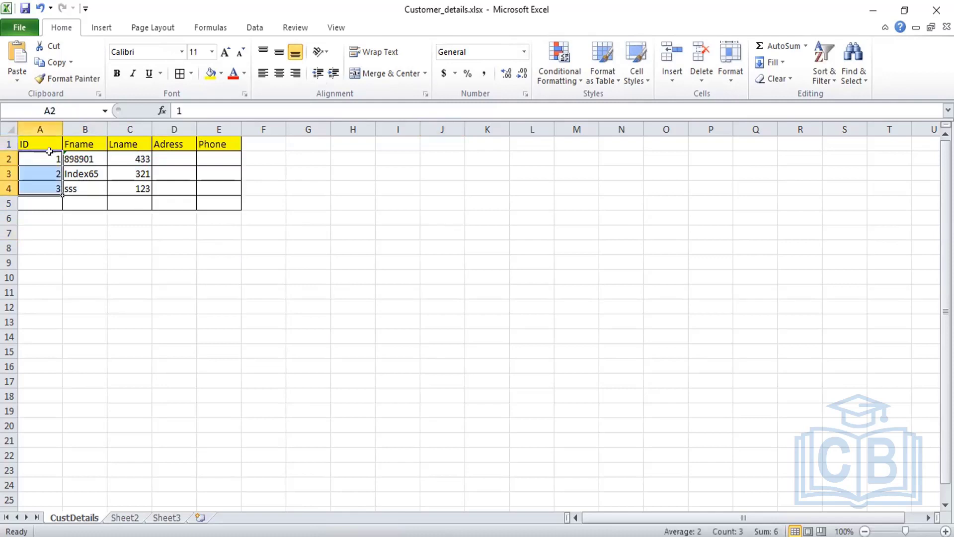
click(45, 201)
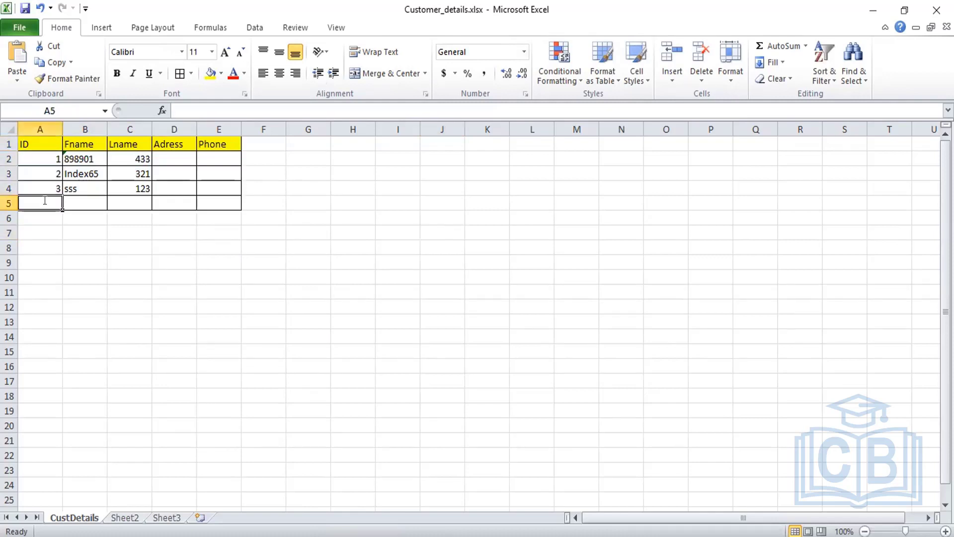
Step: Enter 2 as the ID in cell A5
text(1)
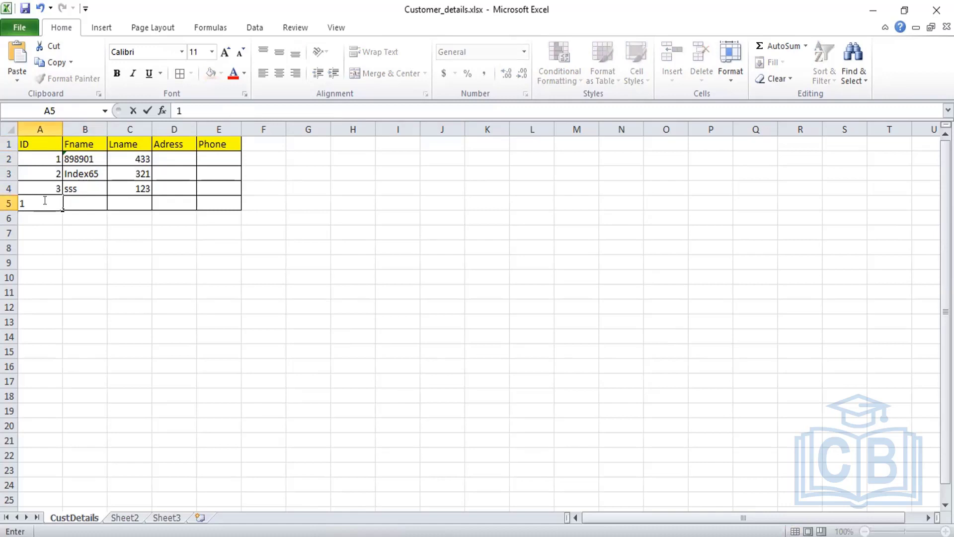
key(BackSpace)
text(2)
key(Return)
Step: Fill row 2 with abc, xyz, India and 99999999
click(85, 159)
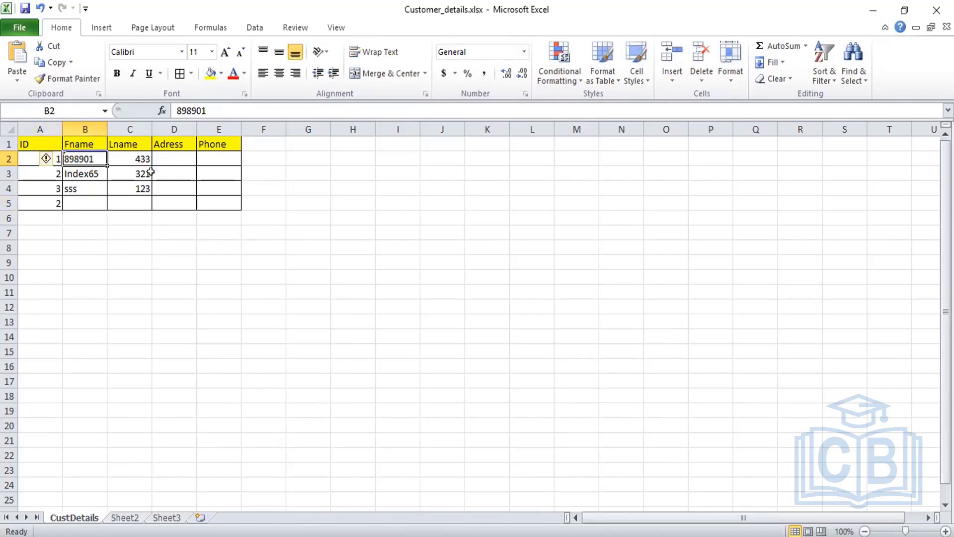
text(abc)
key(Tab)
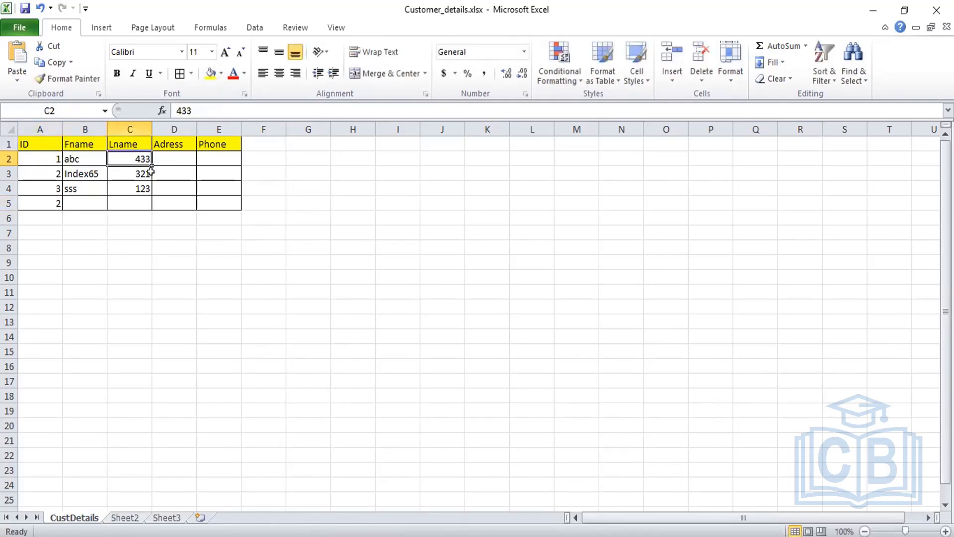
text(mn)
key(BackSpace)
key(BackSpace)
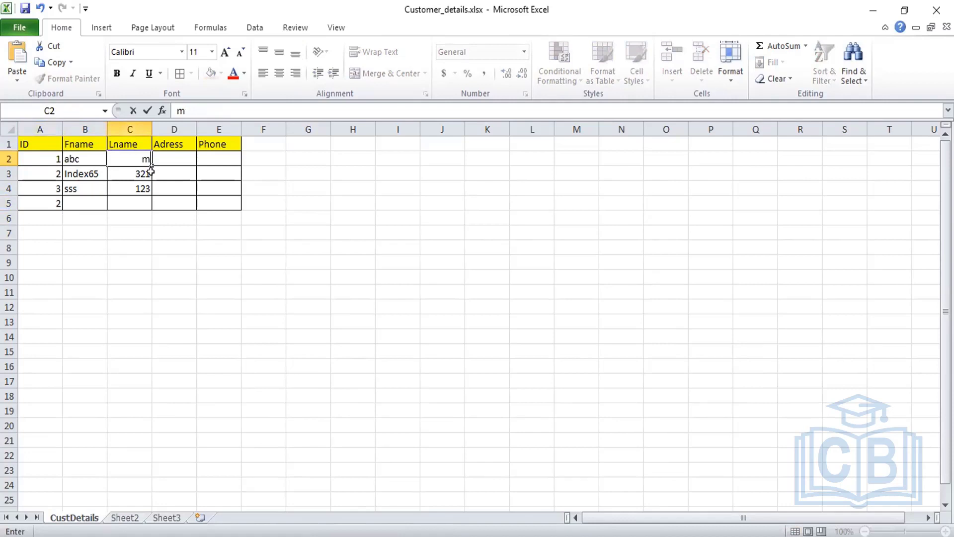
text(xyz)
key(Tab)
text(I)
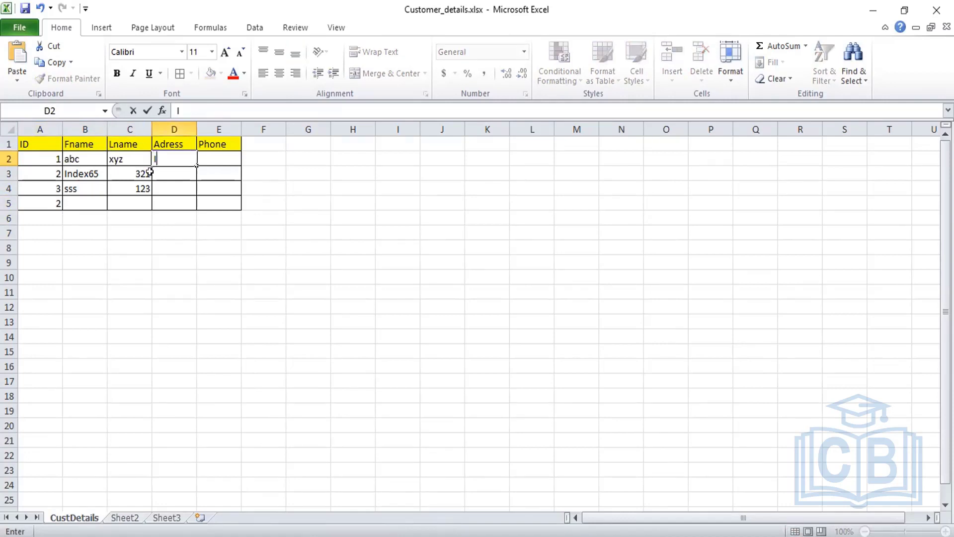
text(ndia)
key(Tab)
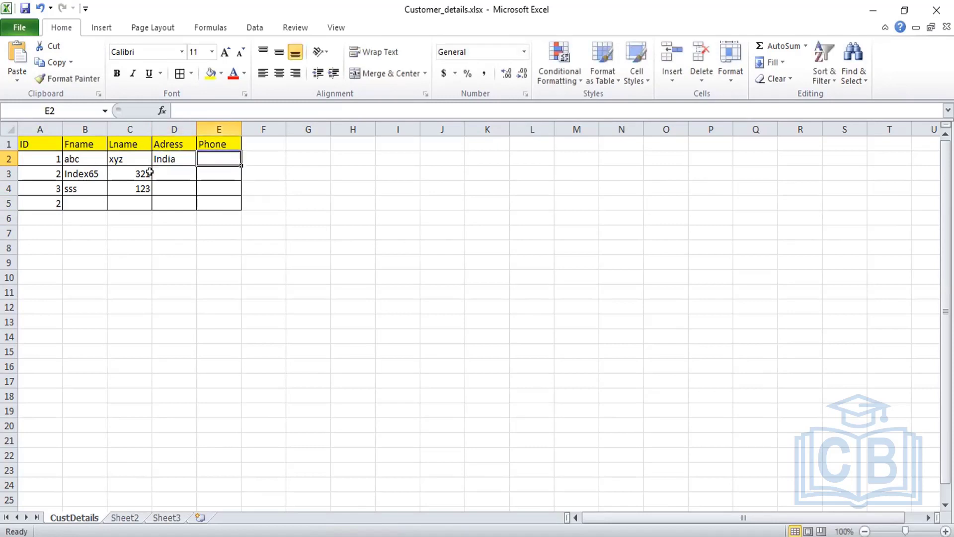
text(9)
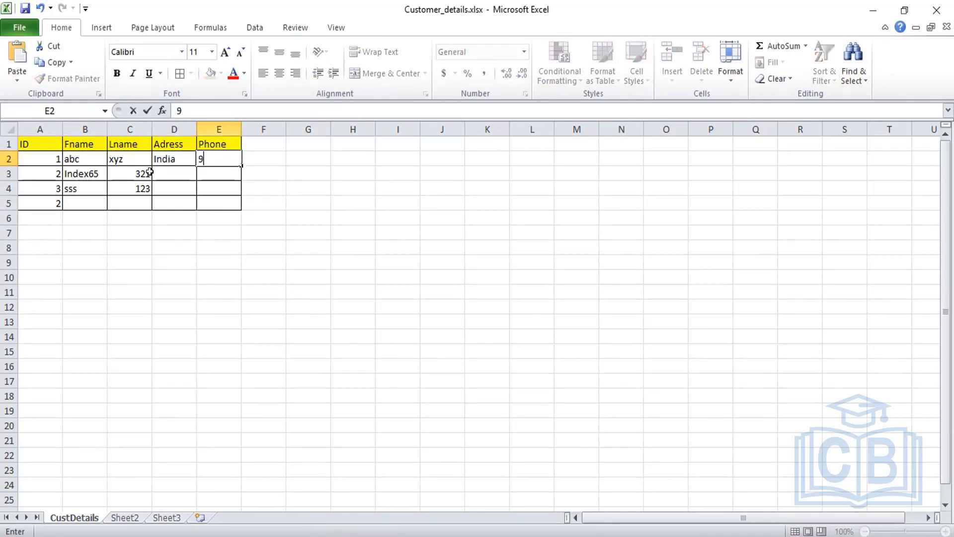
text(9999999)
Step: Clear the old values in B3:C4 and enter the new customer's first and last name in row 3
click(104, 174)
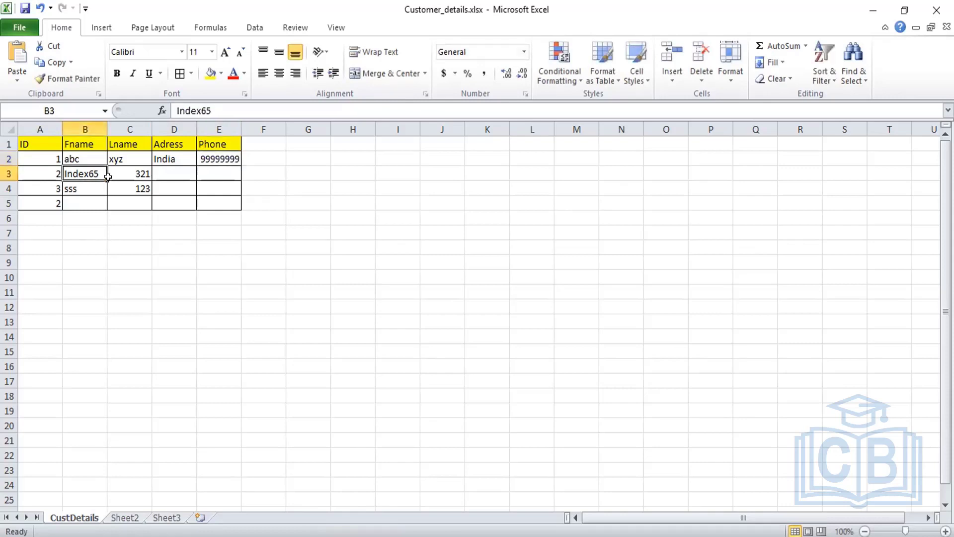
key(Down)
key(Down)
drag(99, 174, 138, 183)
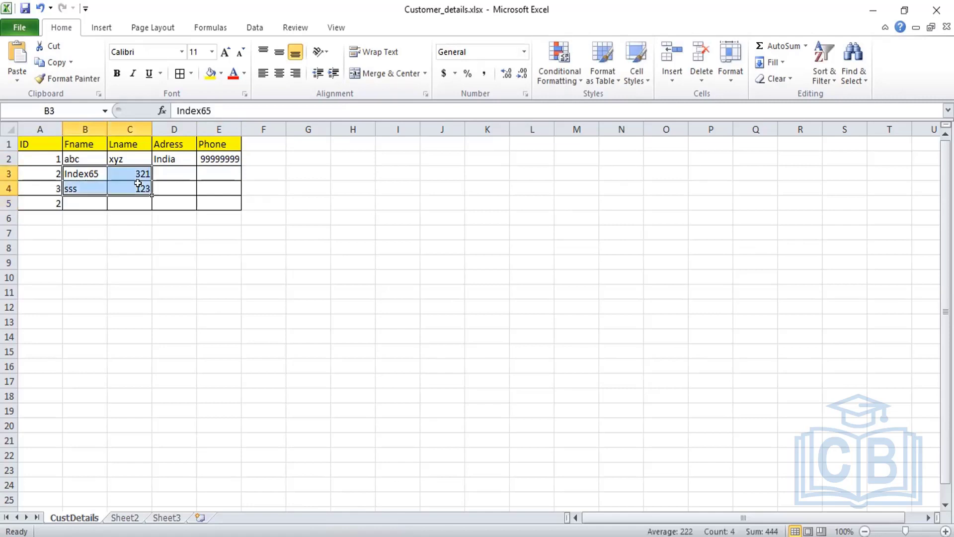
key(Delete)
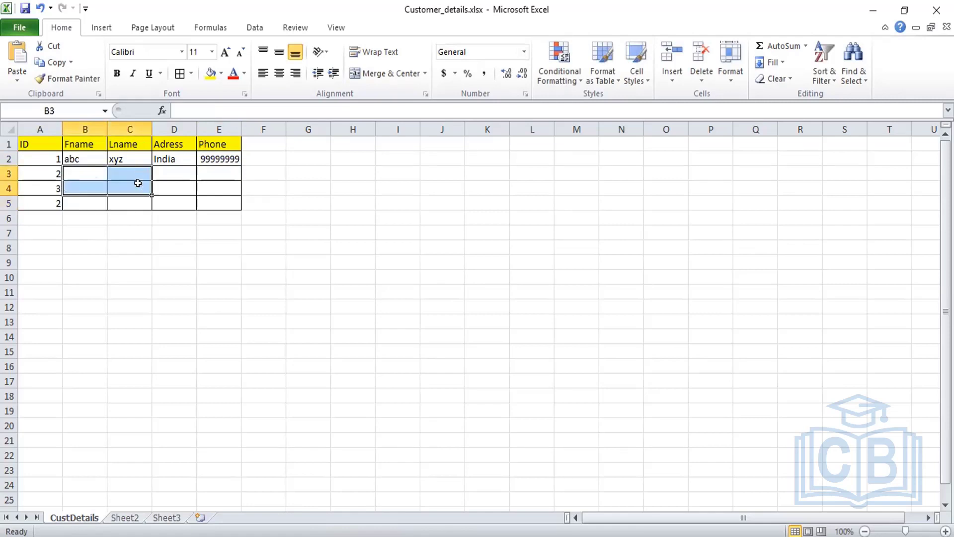
click(72, 170)
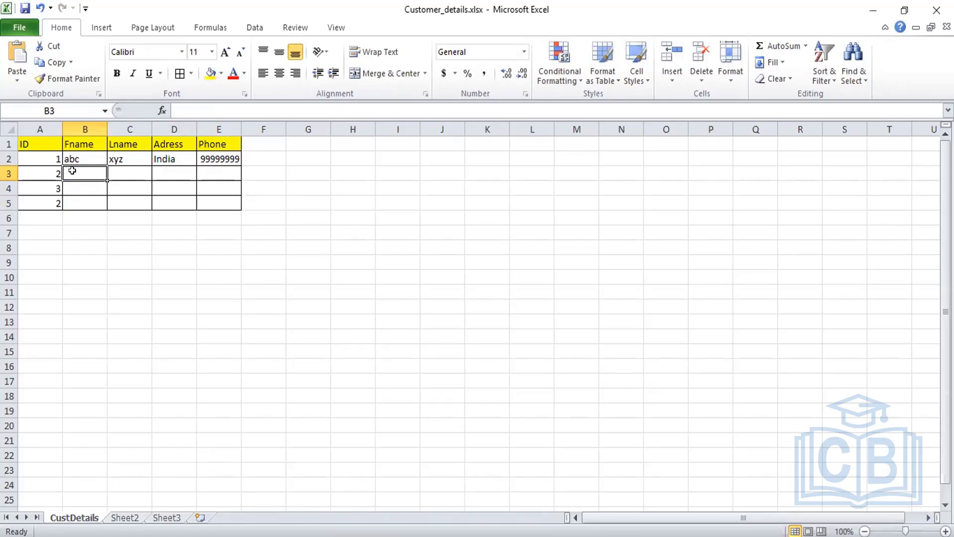
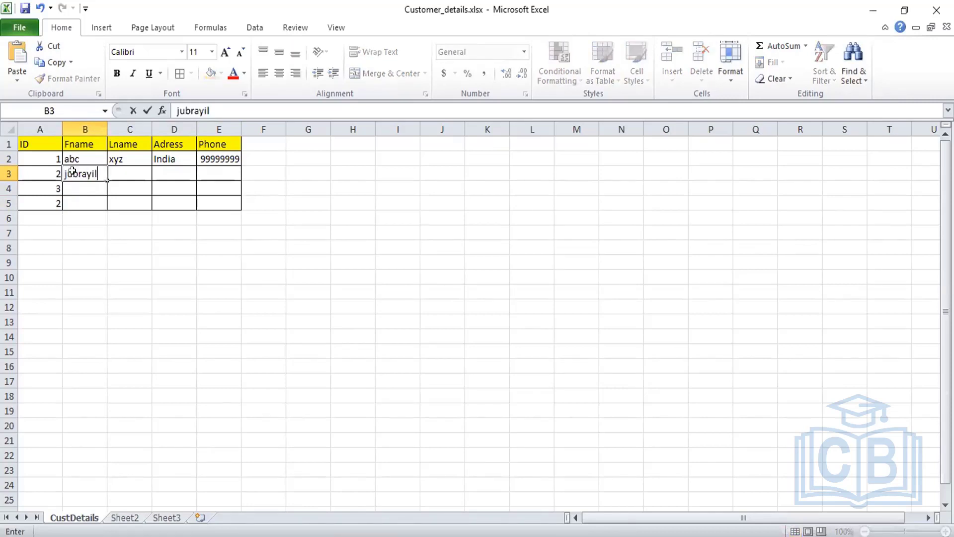
key(Tab)
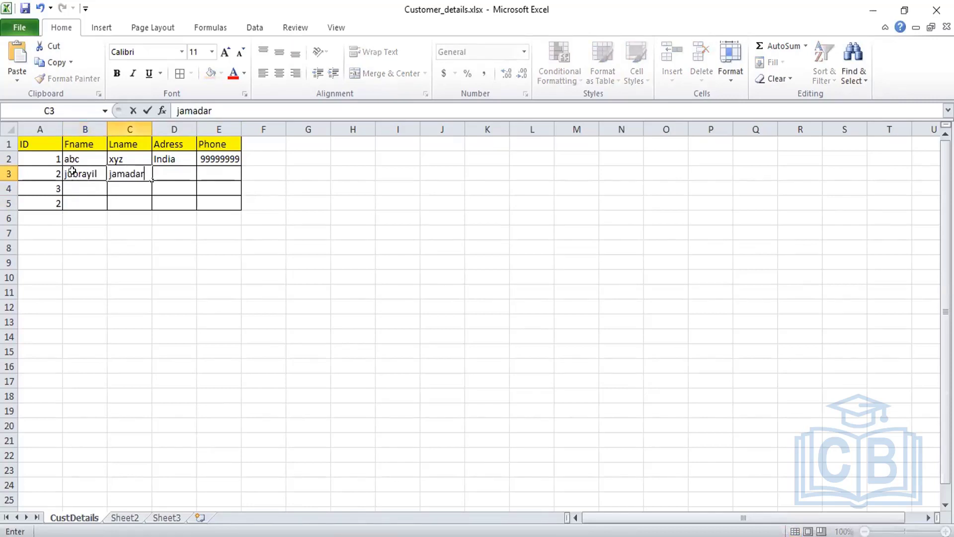
key(Tab)
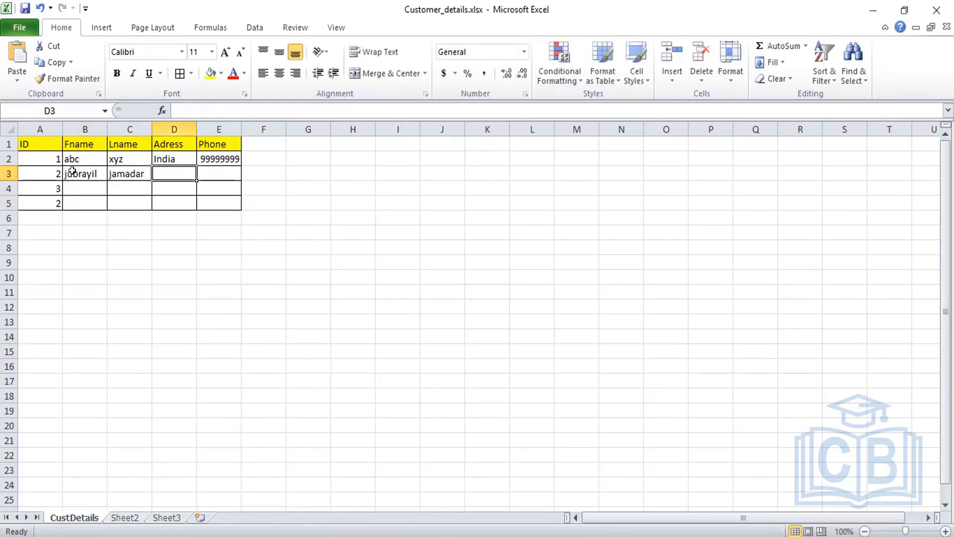
Step: Give row 3 the address Karnataka and phone 88888888, then save the workbook
text(Ina)
key(BackSpace)
key(BackSpace)
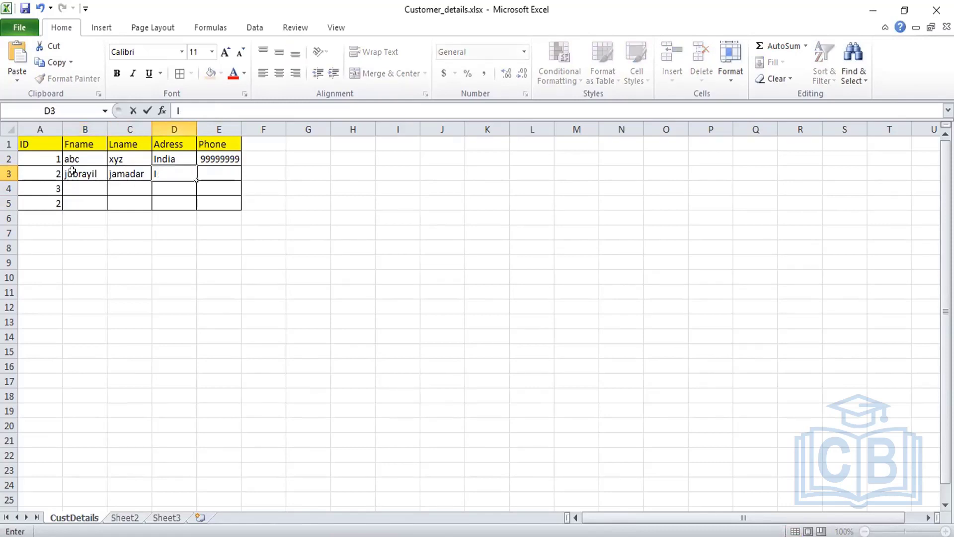
text(ndia,)
key(BackSpace)
key(BackSpace)
key(BackSpace)
key(BackSpace)
key(BackSpace)
key(BackSpace)
text(Karnataka)
key(Tab)
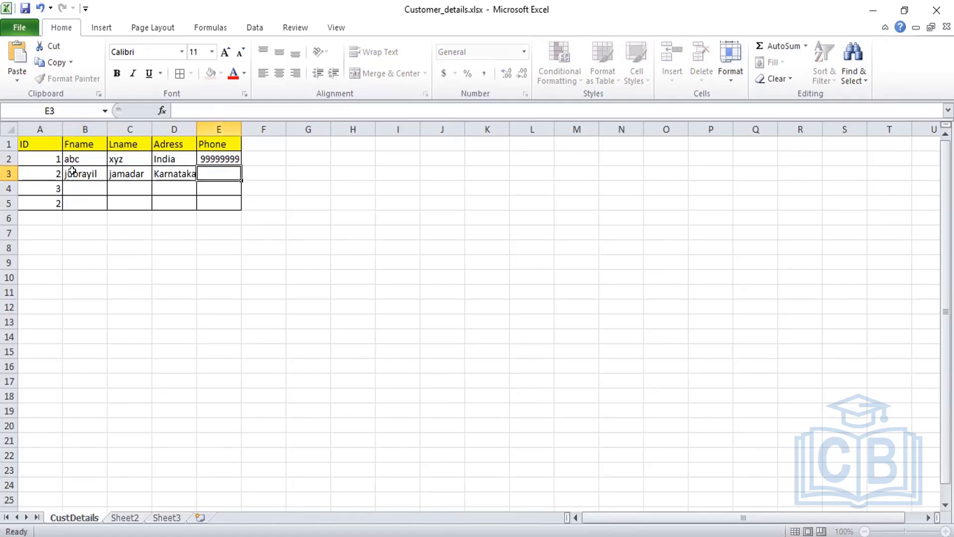
text(88888)
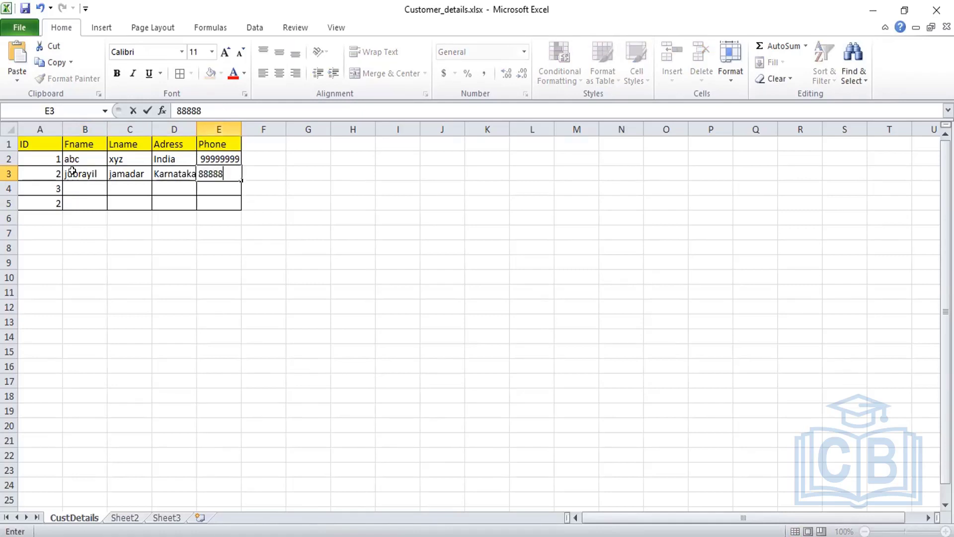
text(888)
key(Return)
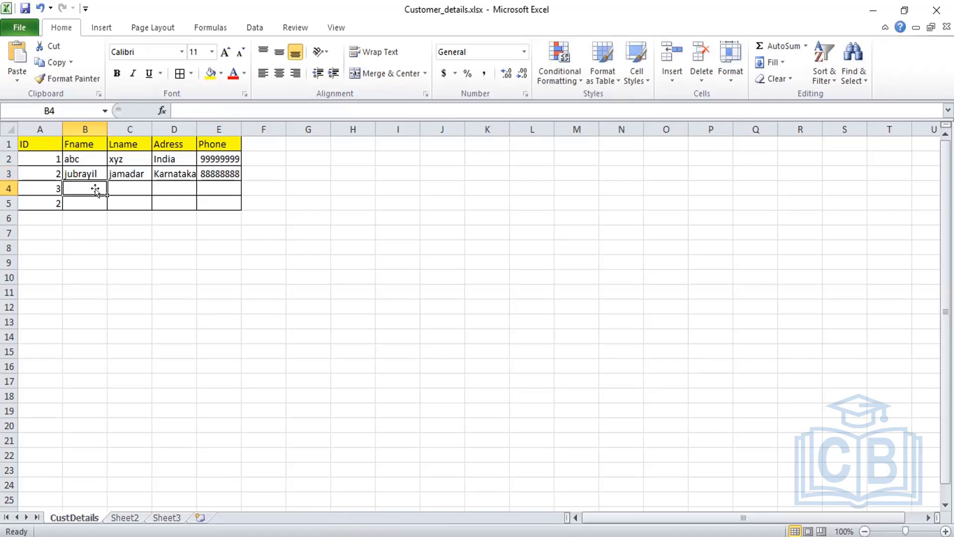
key(ctrl+s)
click(368, 241)
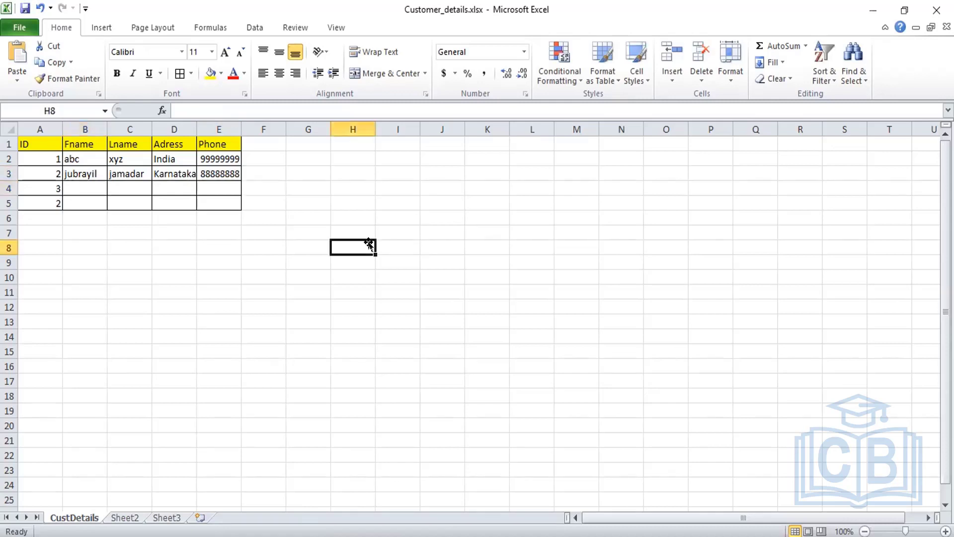
click(85, 216)
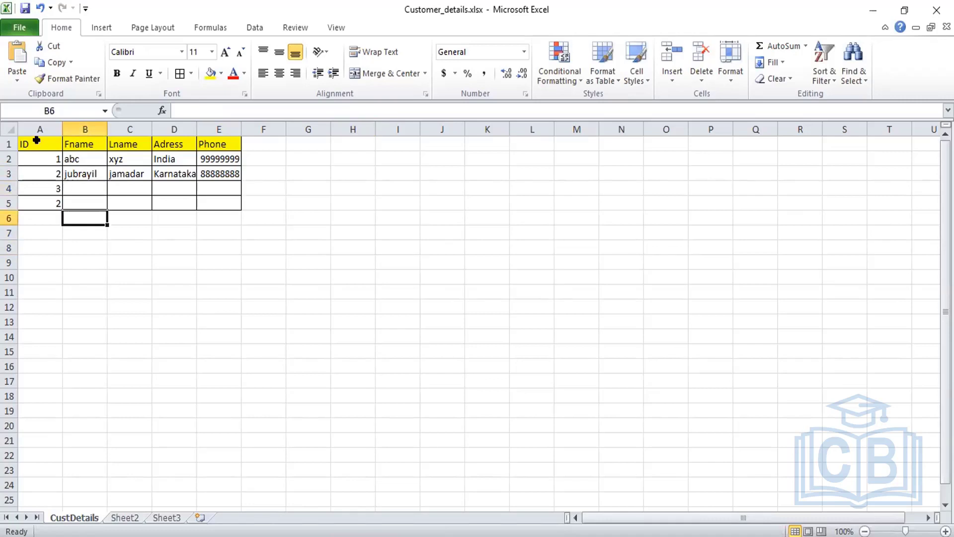
click(520, 172)
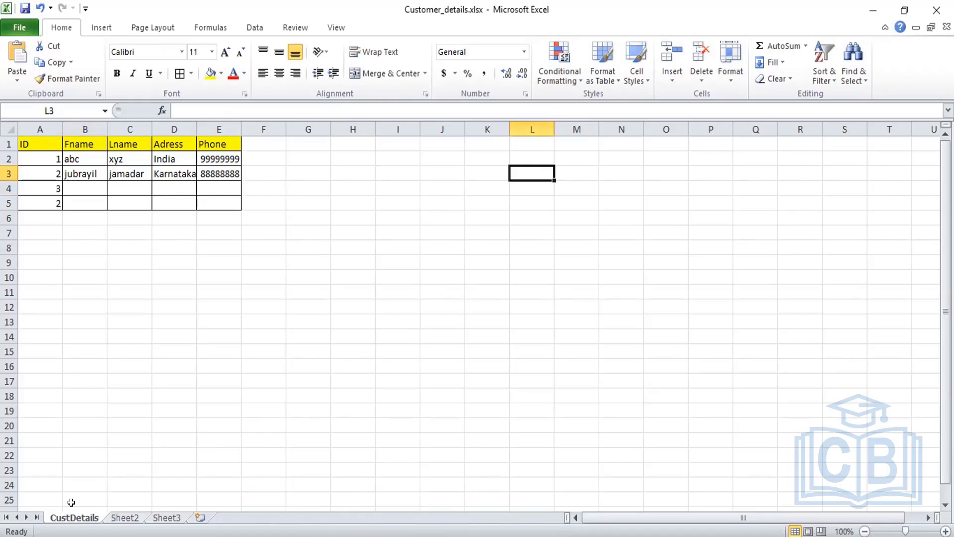
click(28, 147)
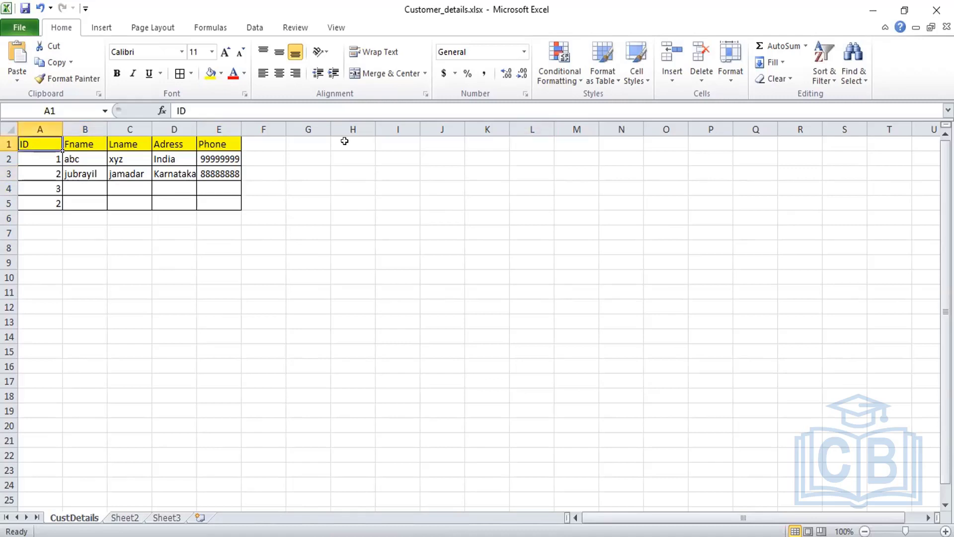
shift+click(344, 141)
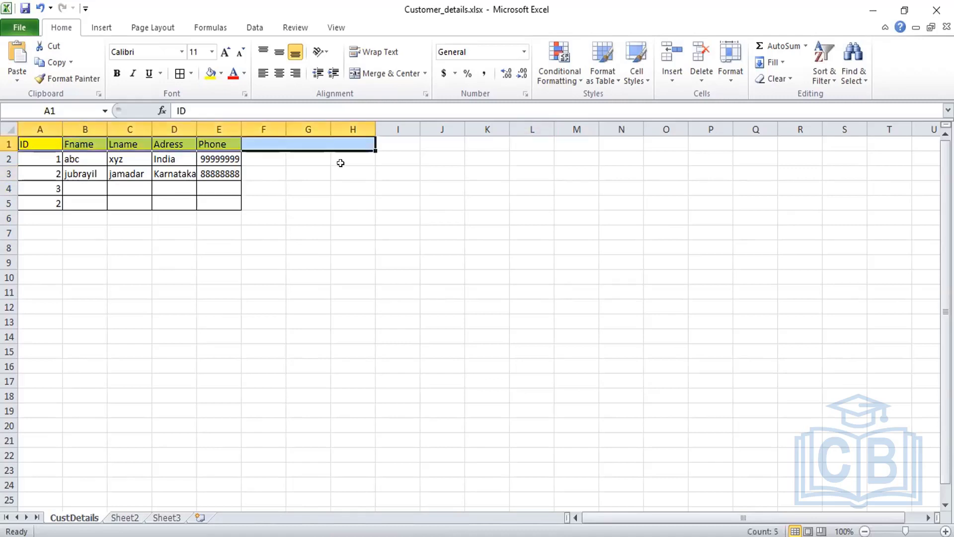
click(59, 142)
key(Right)
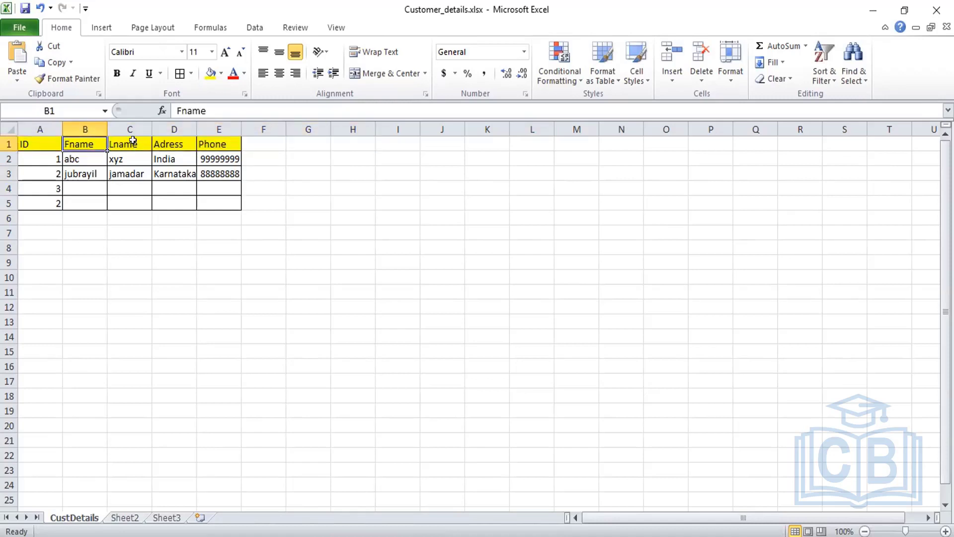
click(183, 143)
click(232, 145)
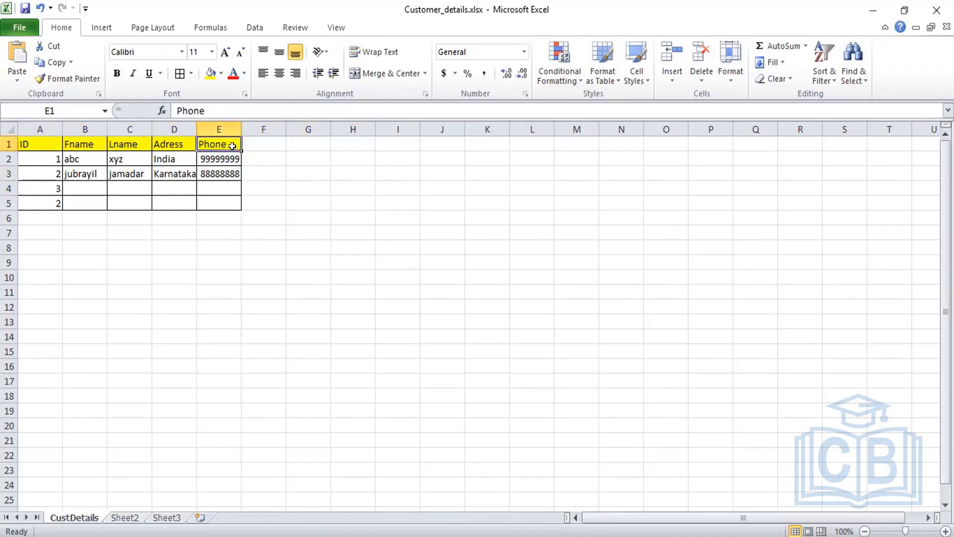
key(Right)
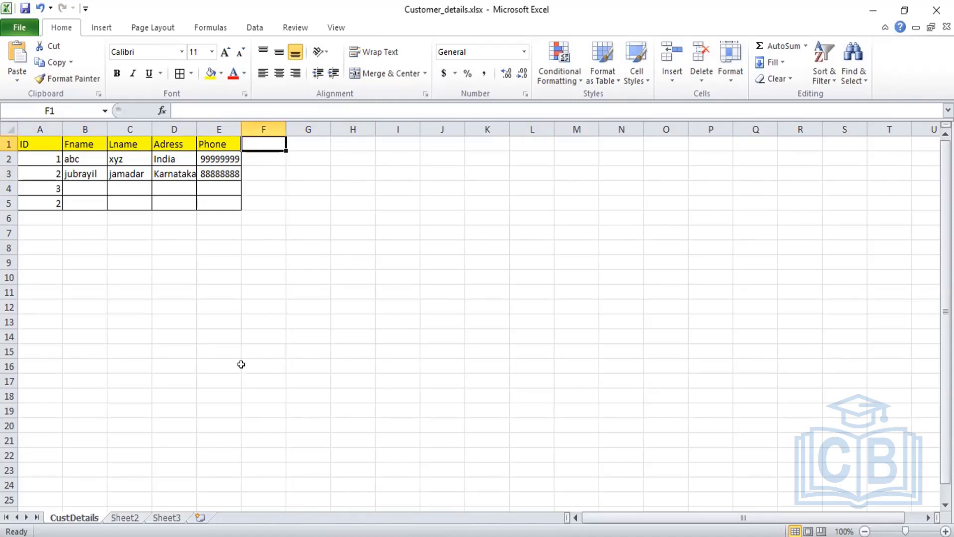
click(294, 352)
click(85, 302)
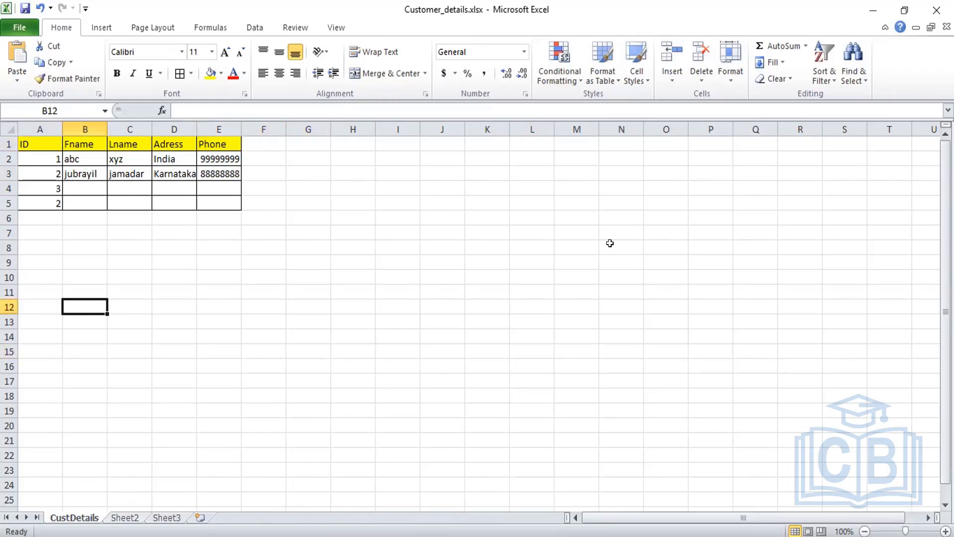
click(610, 243)
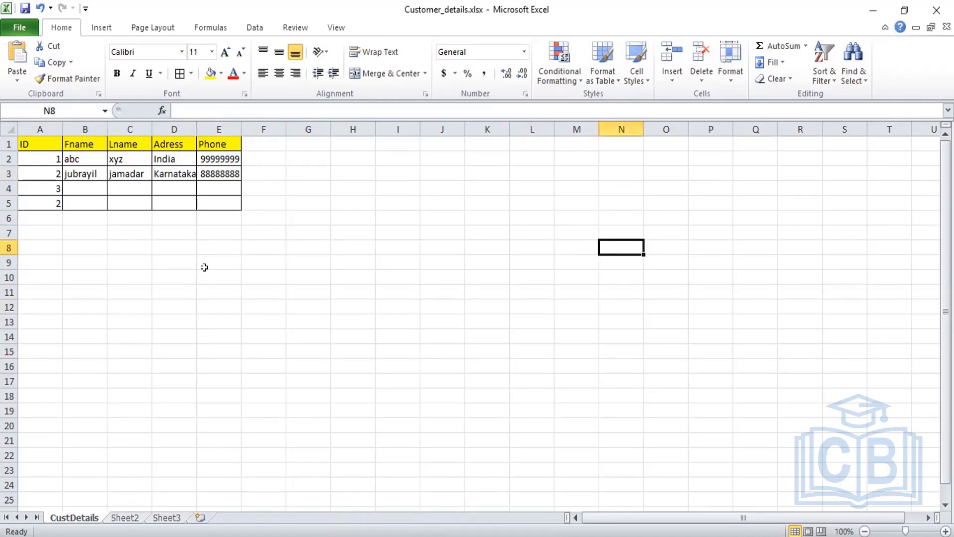
click(243, 277)
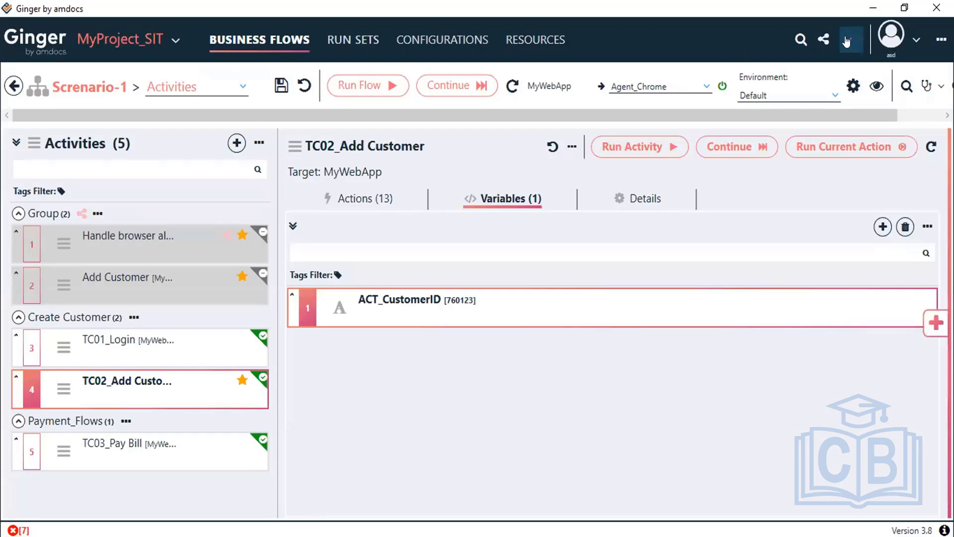
Step: Open the MyProject_SIT solution folder in File Explorer from Ginger's solution operations menu
click(847, 41)
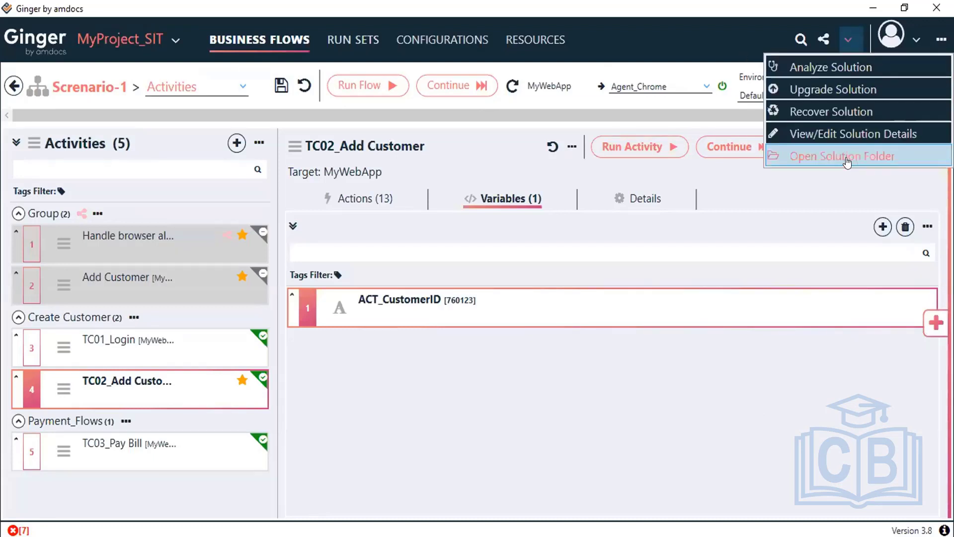
click(849, 157)
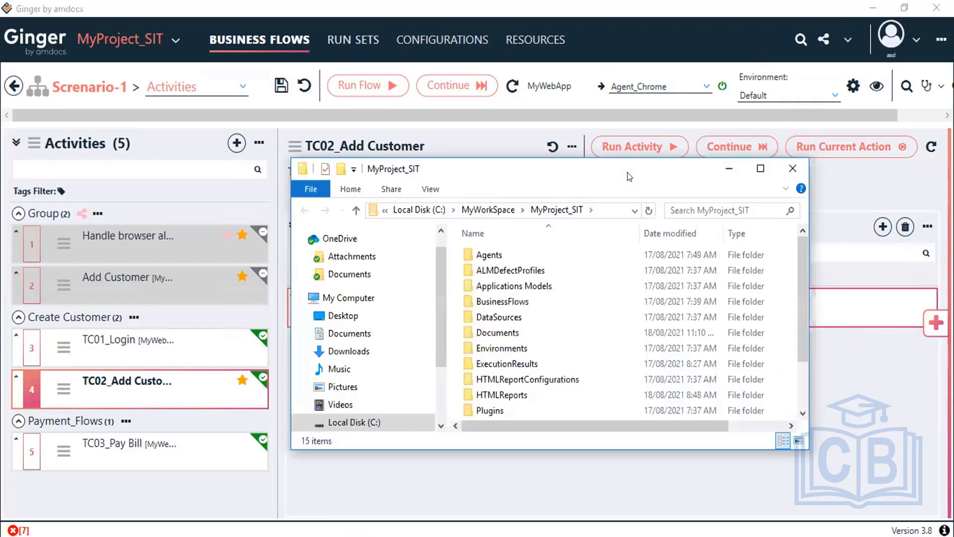
Step: Maximize the Explorer window and open the MyProject_SIT Documents folder
double_click(627, 172)
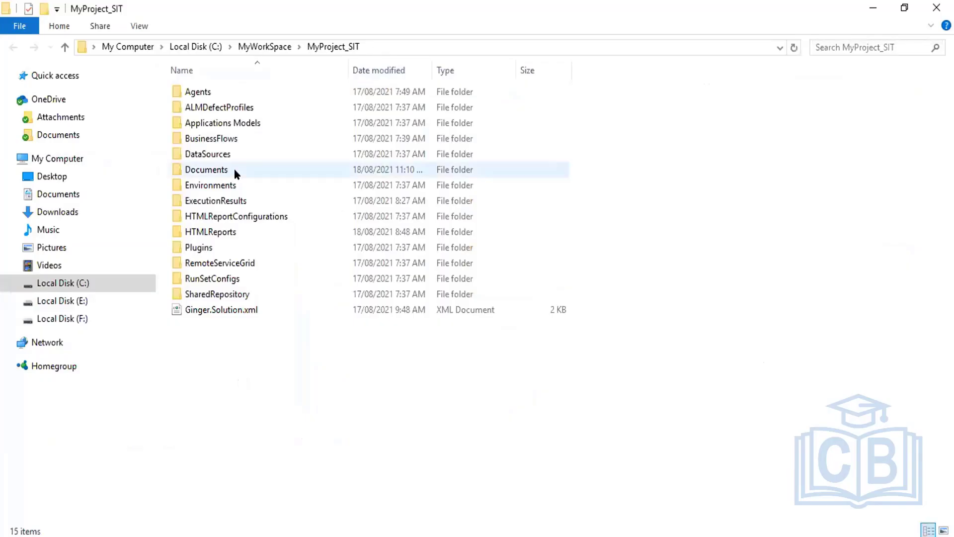
double_click(236, 174)
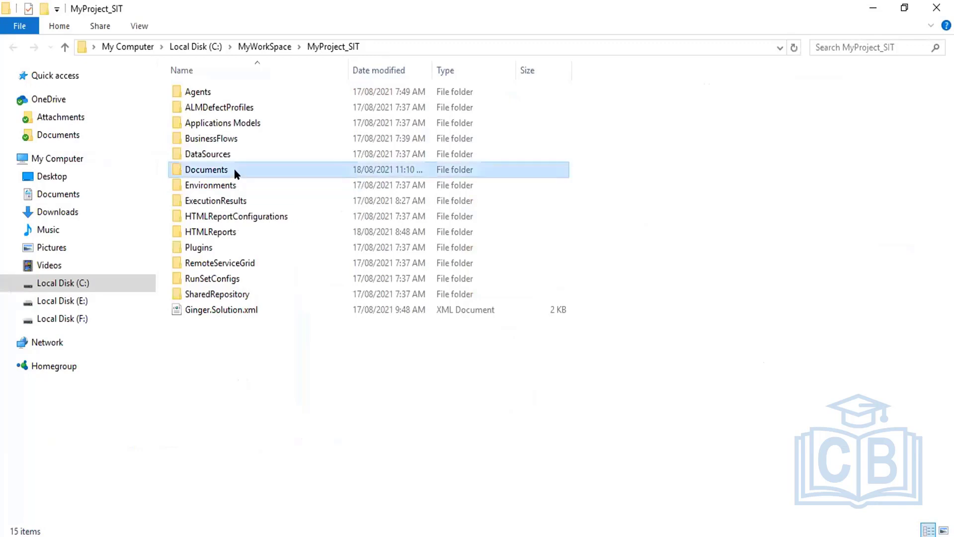
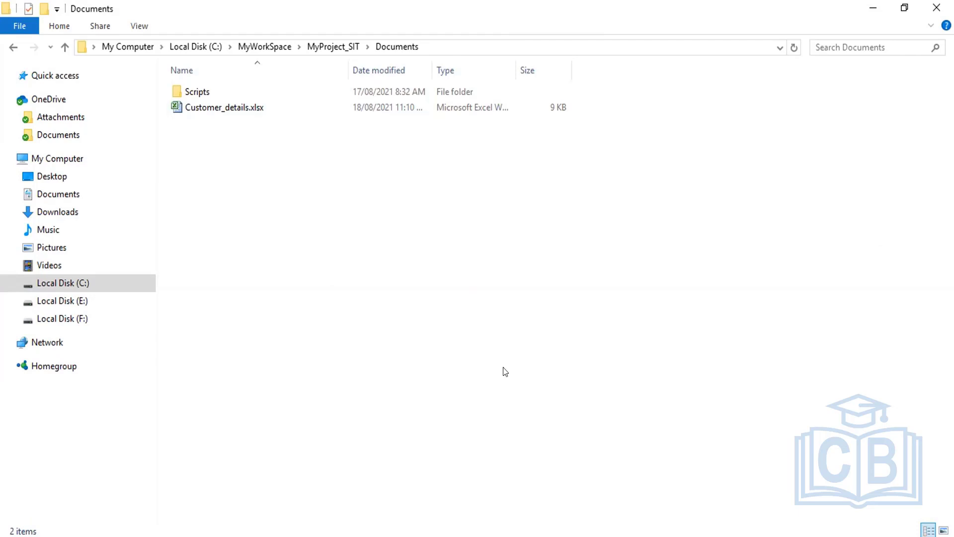
Step: Switch from the File Explorer Documents folder back to the Ginger by amdocs window
key(alt+Tab)
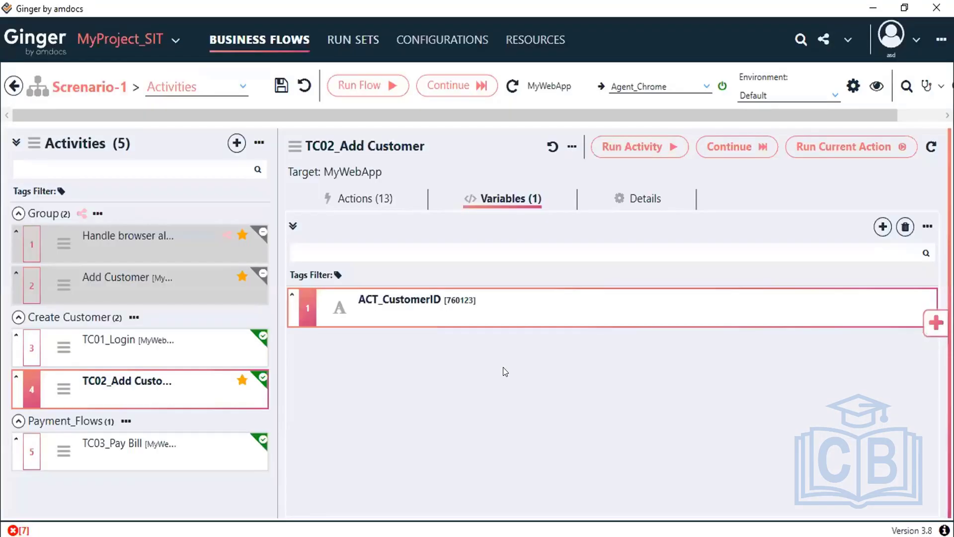
Step: Show Scenario-1's variables list and add a new string variable
click(205, 87)
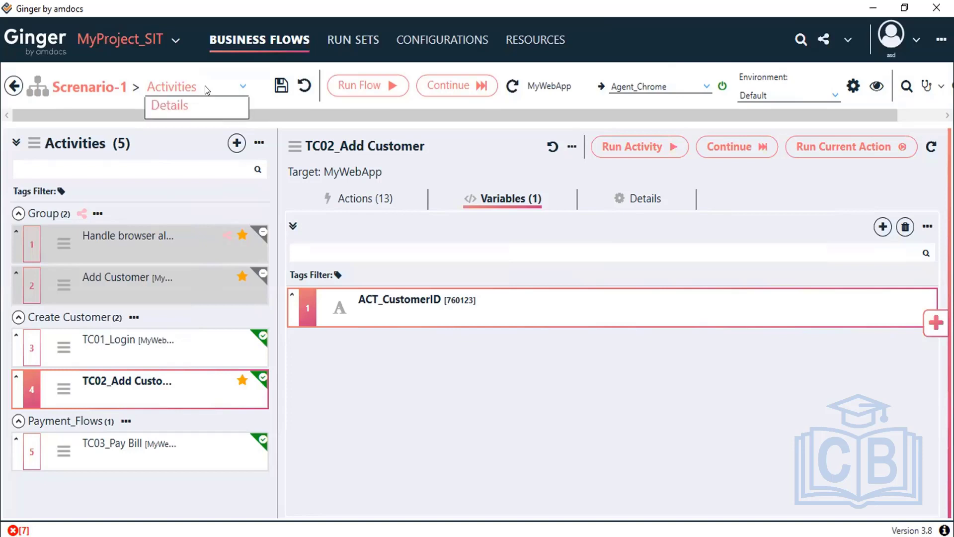
click(203, 133)
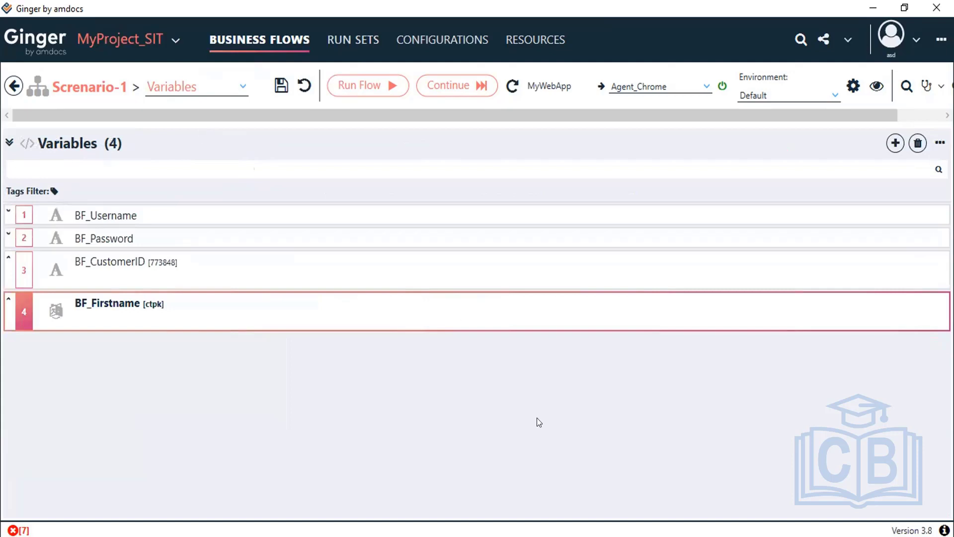
click(891, 148)
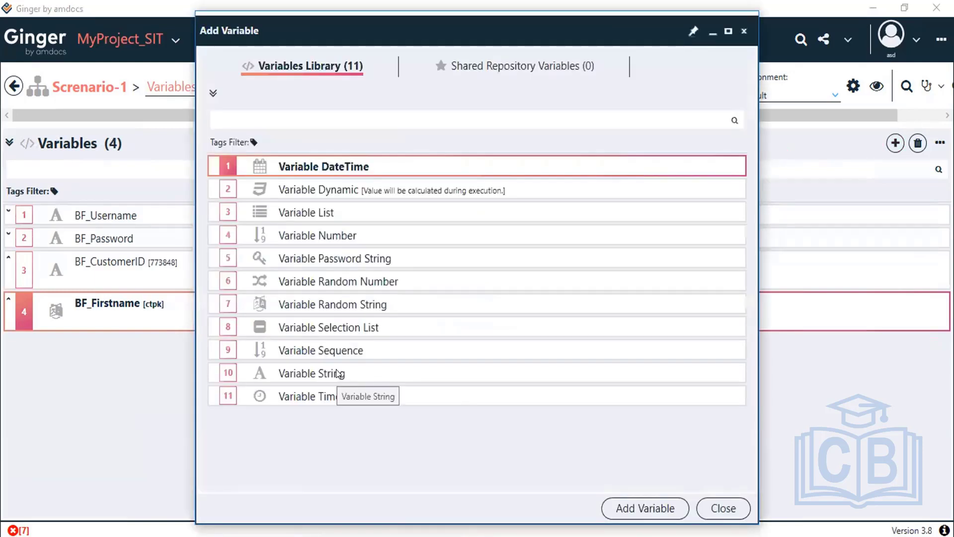
click(351, 372)
double_click(351, 372)
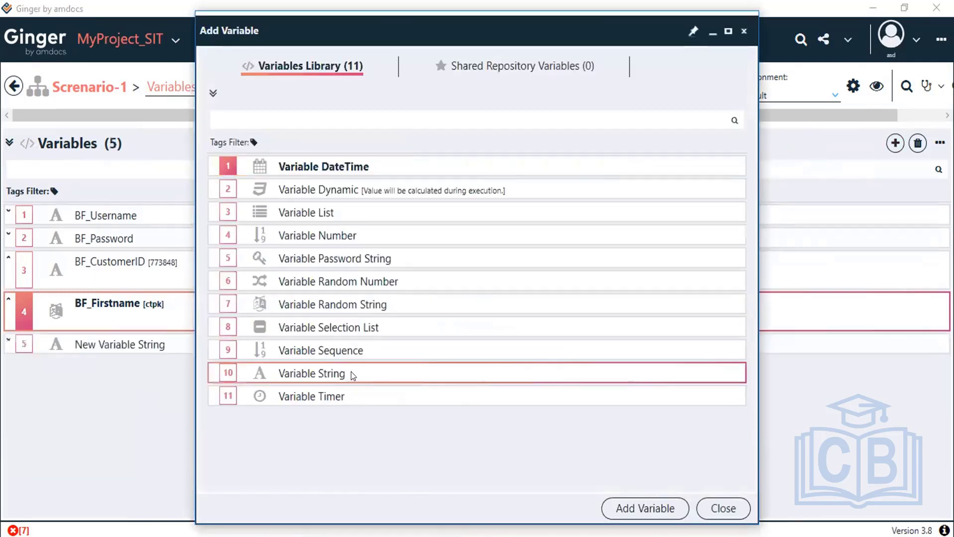
click(112, 315)
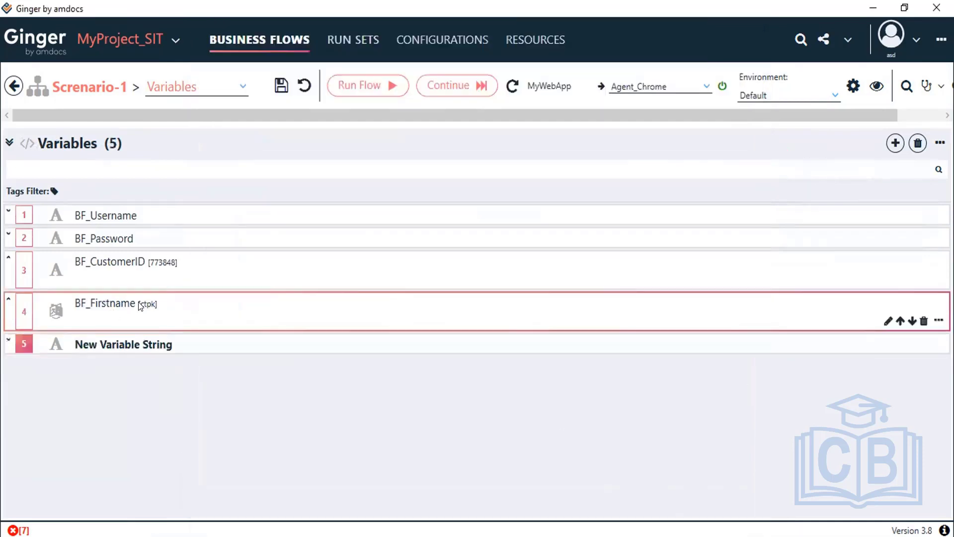
Step: Delete the BF_Firstname variable
click(141, 307)
click(918, 144)
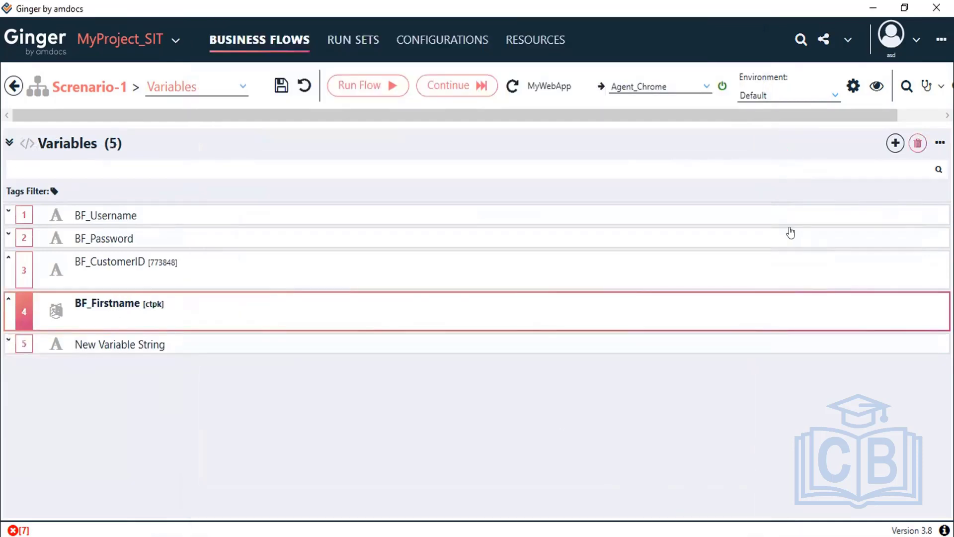
click(508, 317)
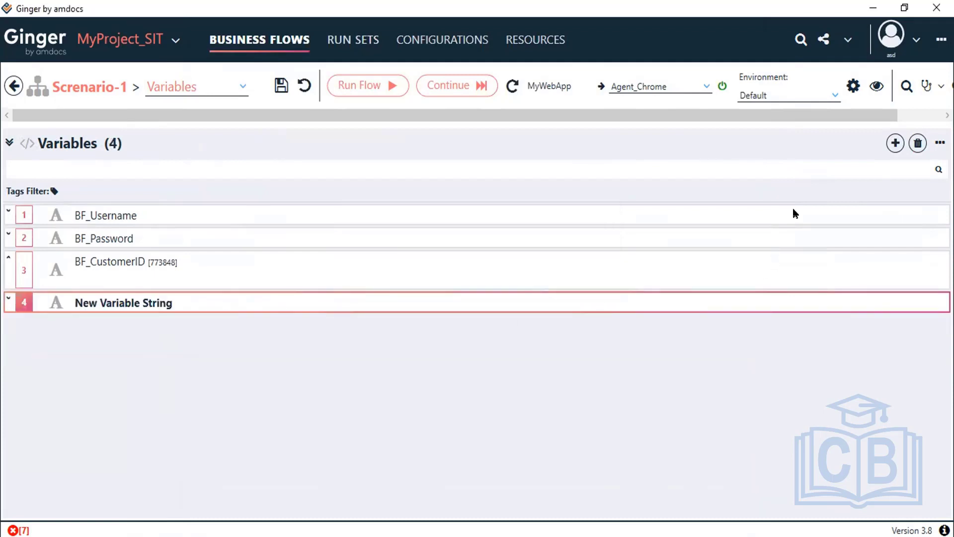
Step: Rename the new string variable to BF_Fname and save the flow
double_click(175, 301)
click(128, 237)
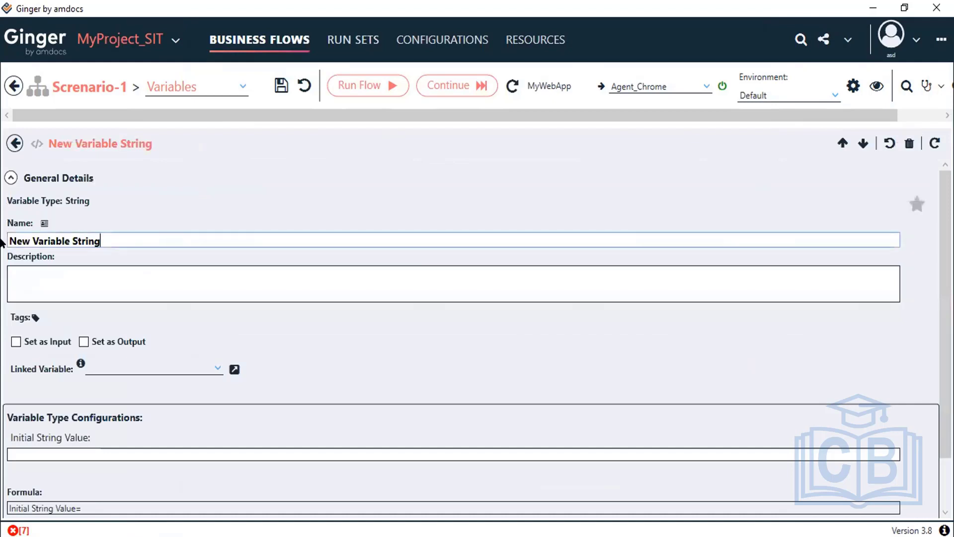
key(ctrl+a)
text(Fnam)
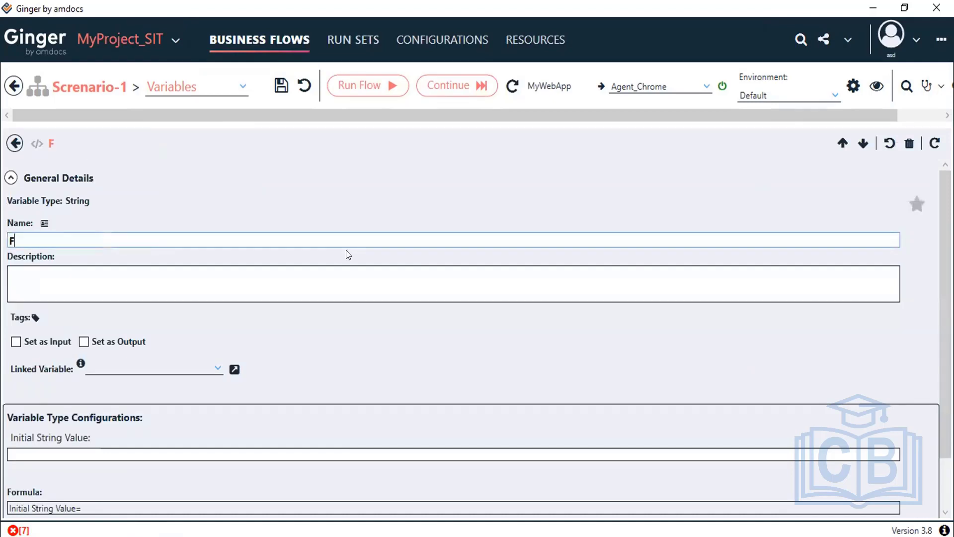
key(BackSpace)
key(BackSpace)
key(BackSpace)
key(BackSpace)
text(BF_Fname)
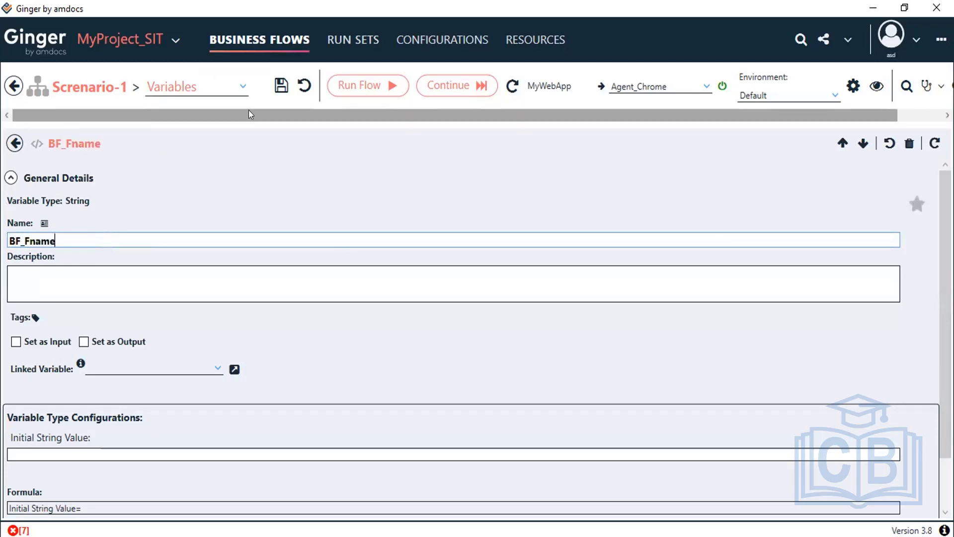
click(277, 84)
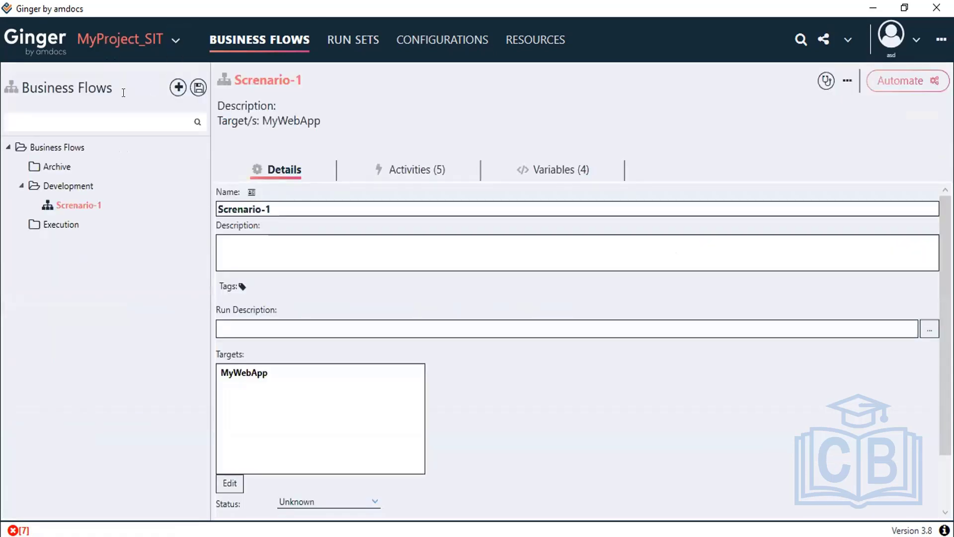
Step: Reopen Scenario-1 and return to its variables list
double_click(72, 205)
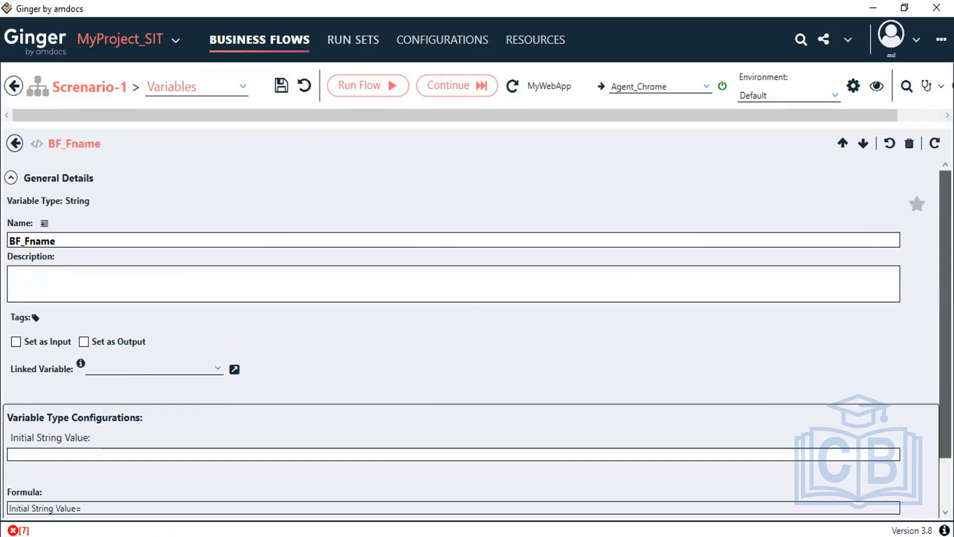
scroll(937, 277, down, 2)
scroll(934, 249, up, 2)
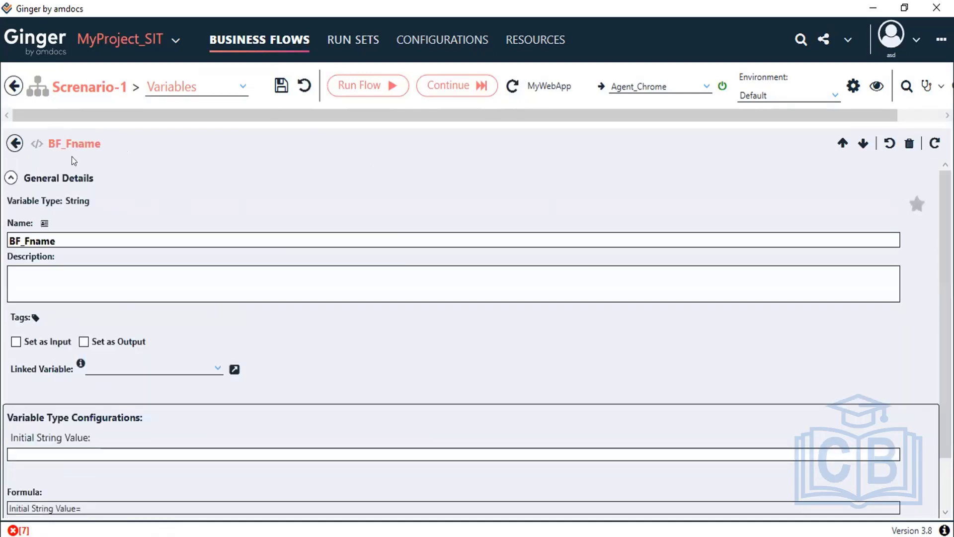
click(15, 143)
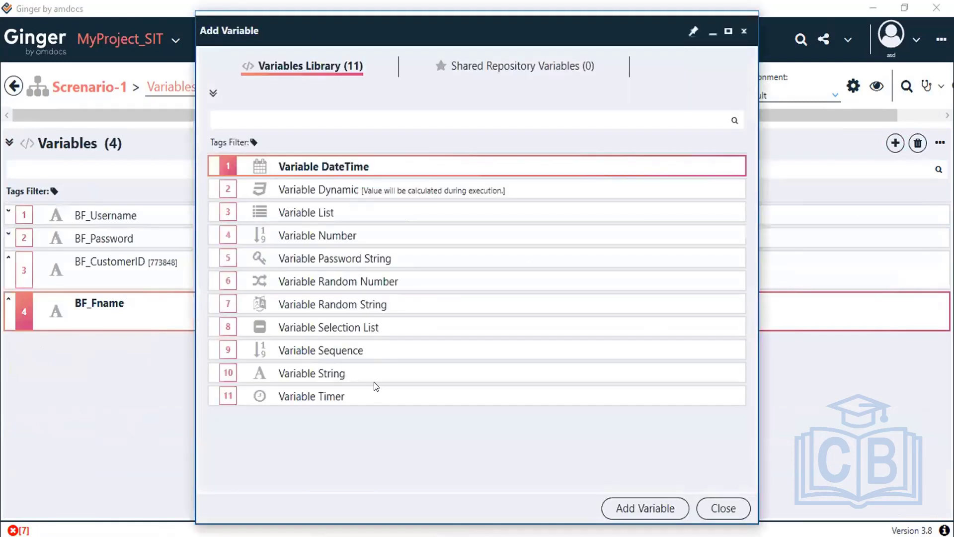
Step: Add another string variable and name it Lname
double_click(374, 371)
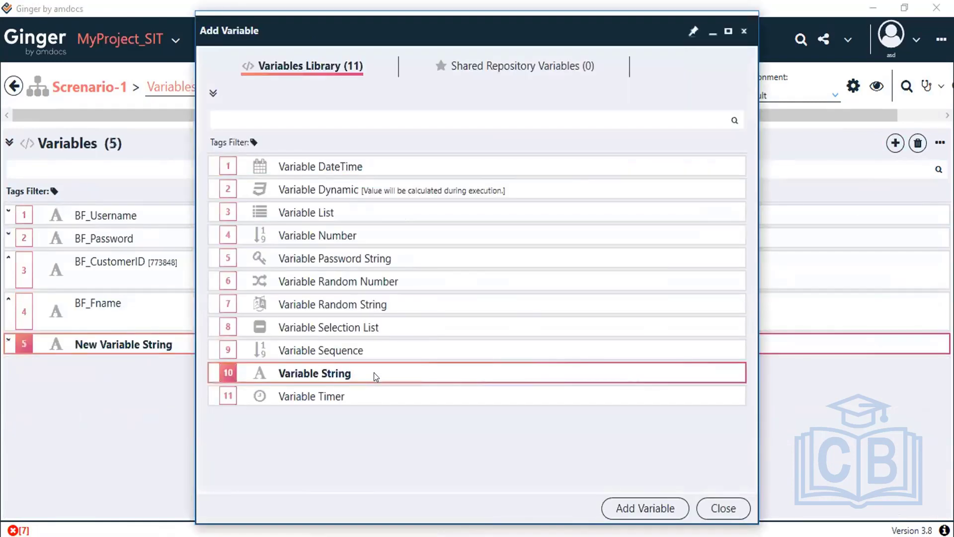
click(723, 508)
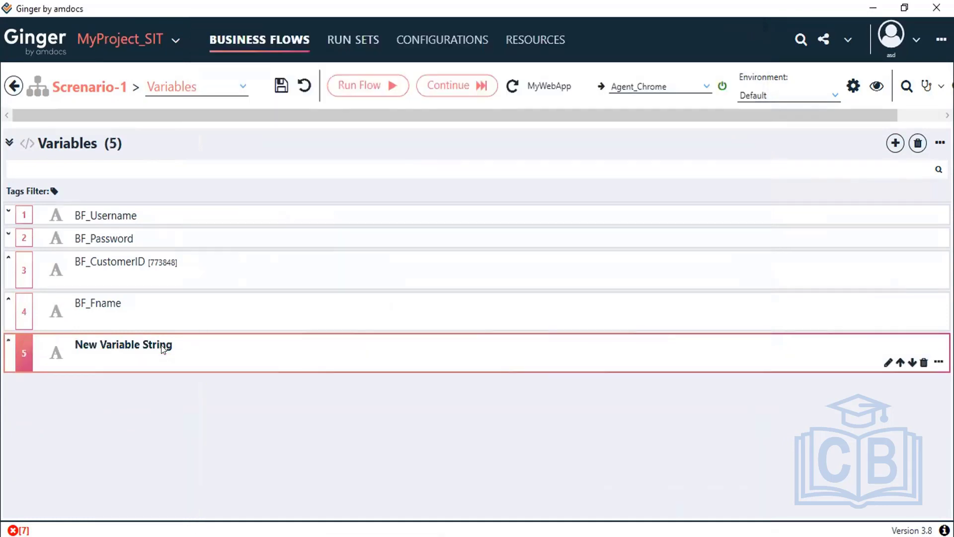
double_click(161, 345)
drag(102, 240, 6, 243)
text(L)
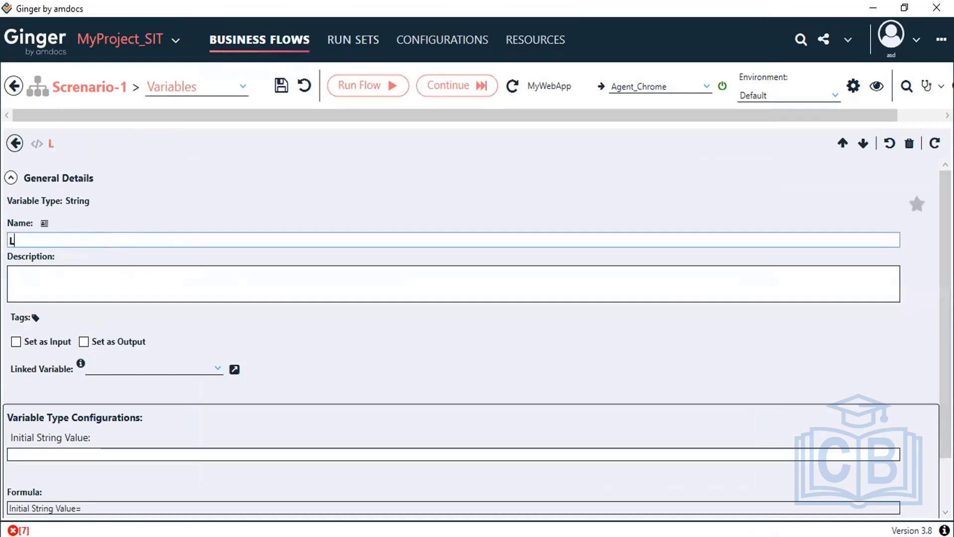
text(name)
click(10, 147)
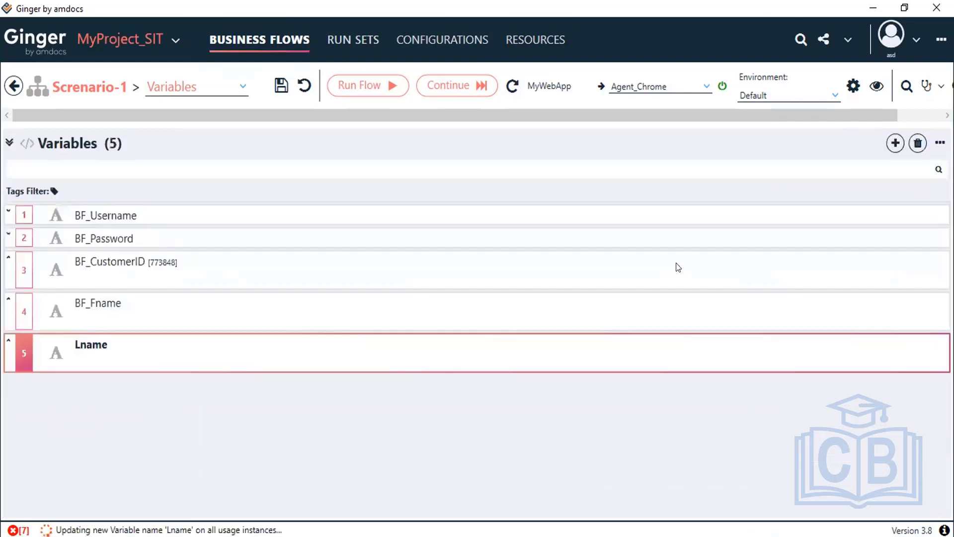
Step: Prefix the variable name to make it BF_Lname and save the flow
click(895, 143)
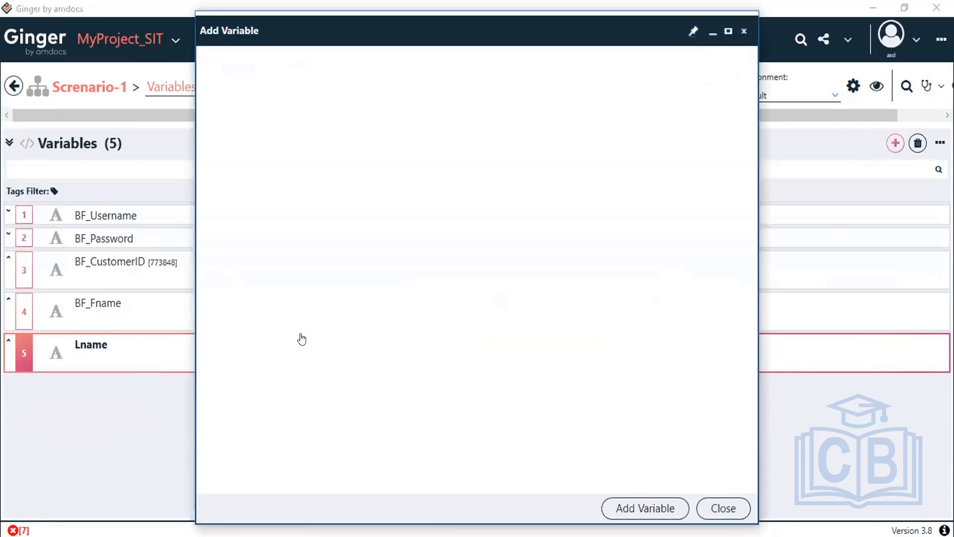
click(723, 508)
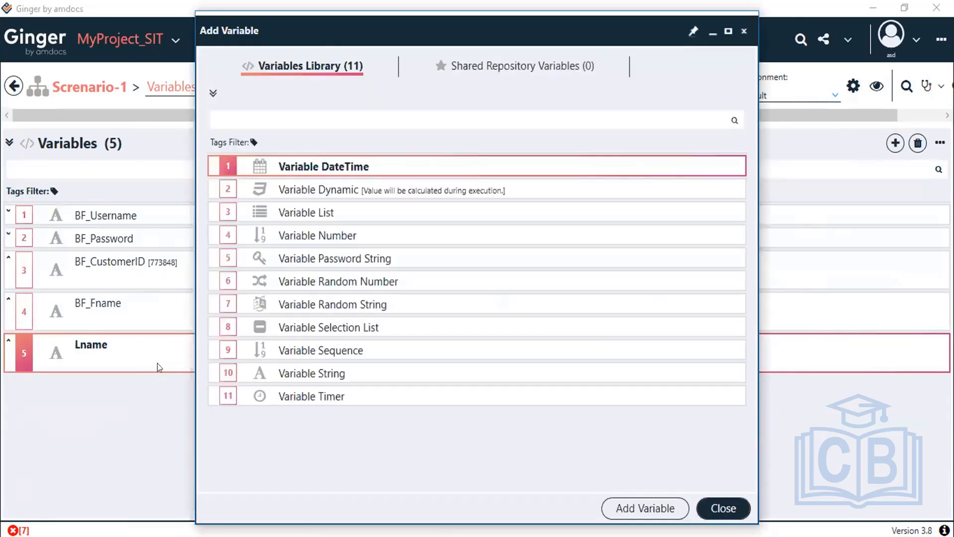
double_click(140, 354)
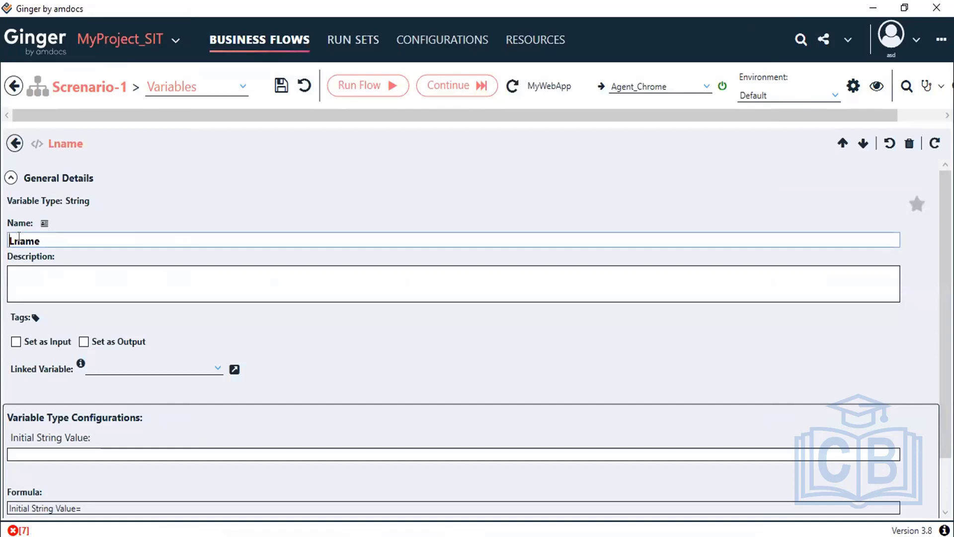
text(BF_)
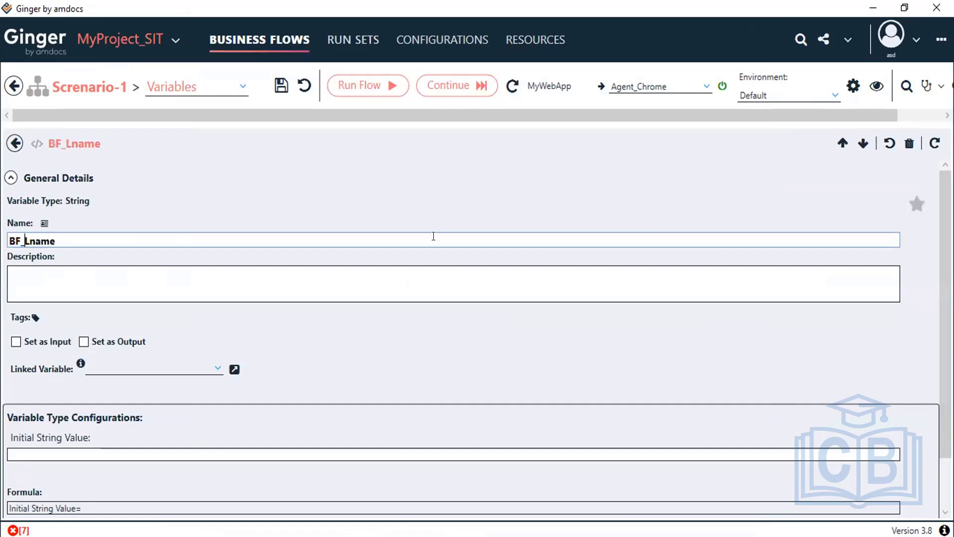
click(281, 85)
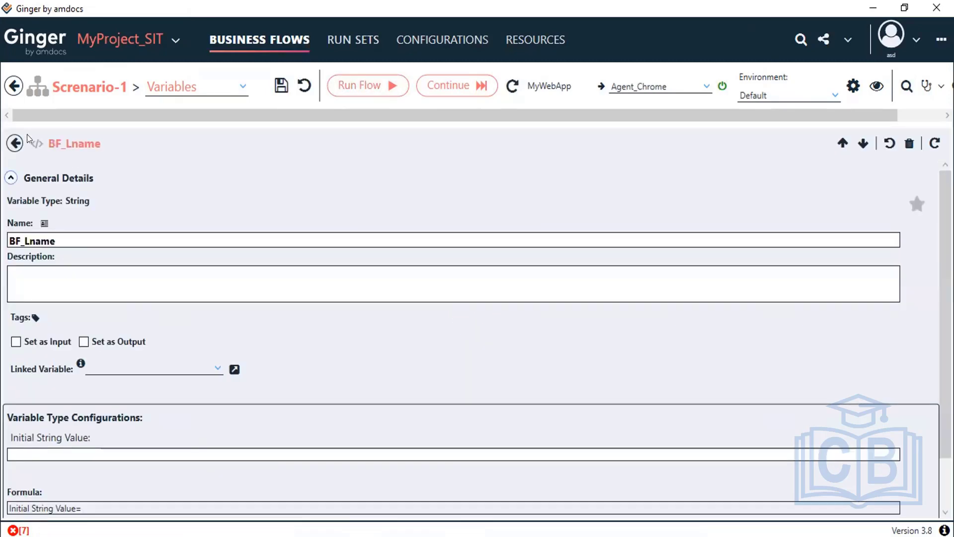
click(15, 144)
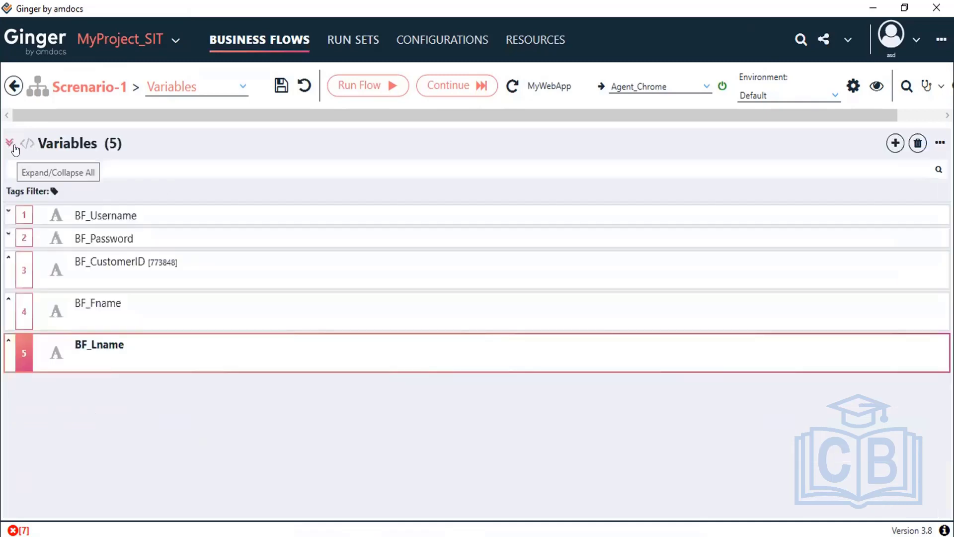
Step: Add a new string variable named BF_Address and save the flow
click(895, 144)
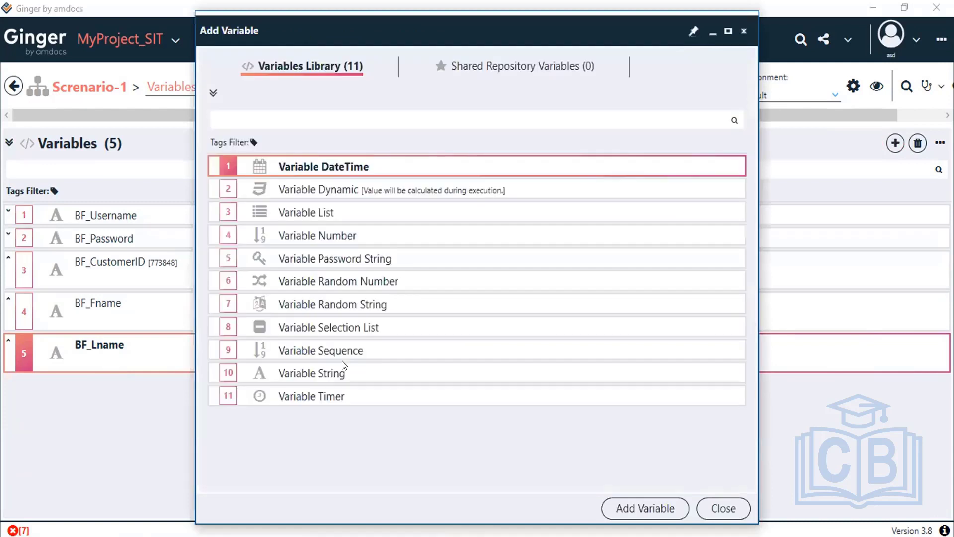
double_click(357, 379)
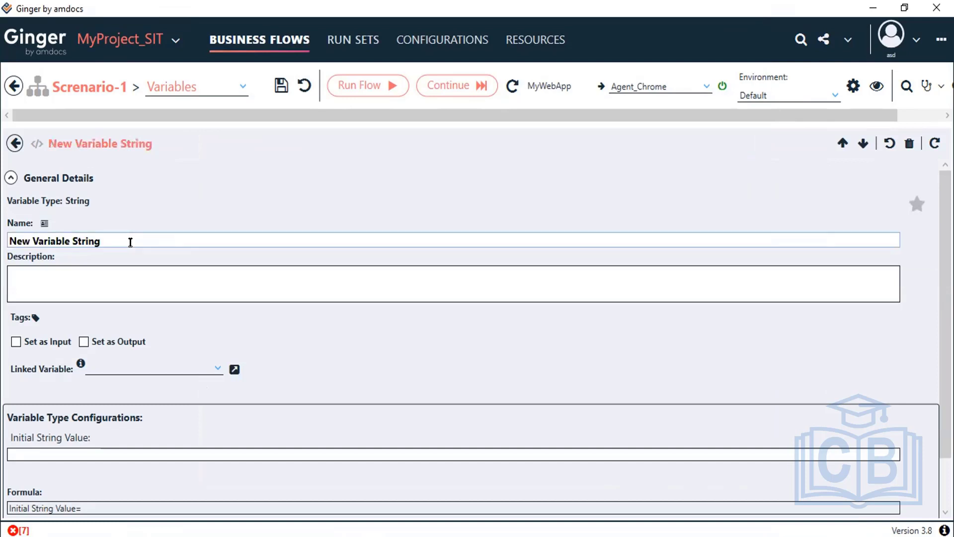
click(123, 237)
key(ctrl+a)
text(B)
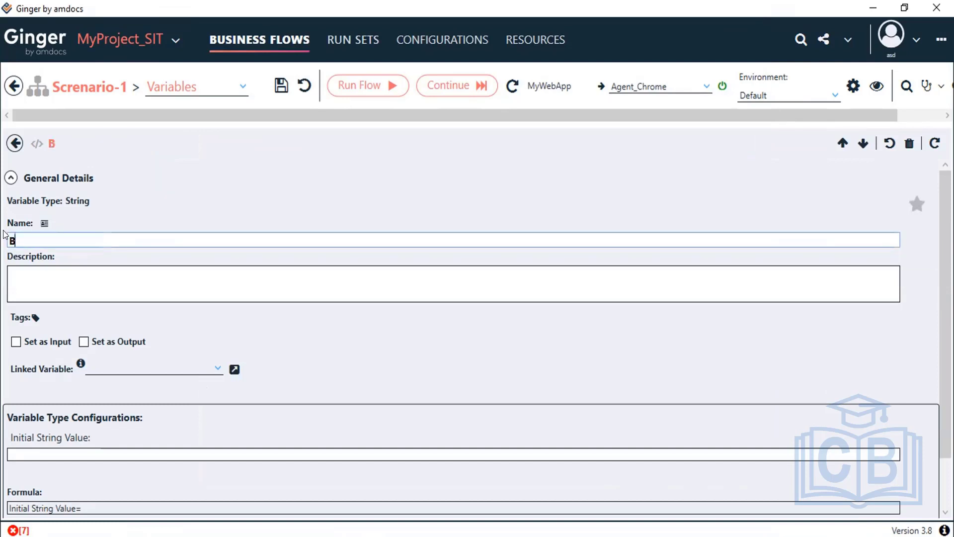
text(F_Addre)
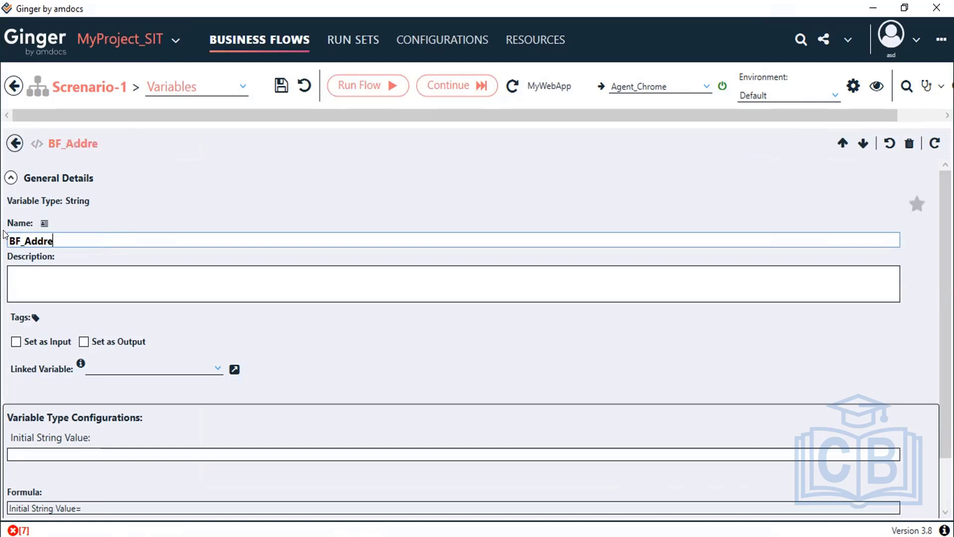
text(ss)
click(278, 84)
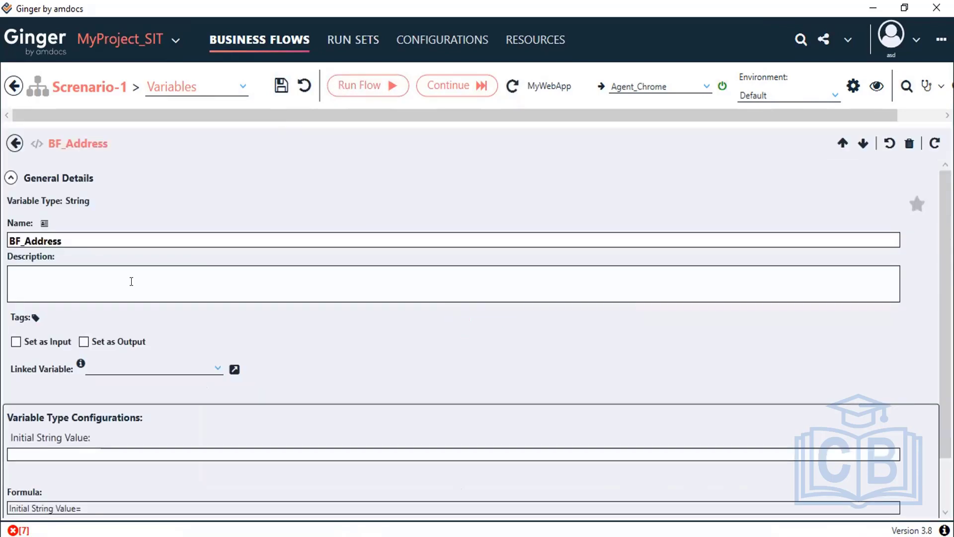
Step: Fix the variable's spelling so it reads BF_Address, saving along the way
click(42, 239)
key(BackSpace)
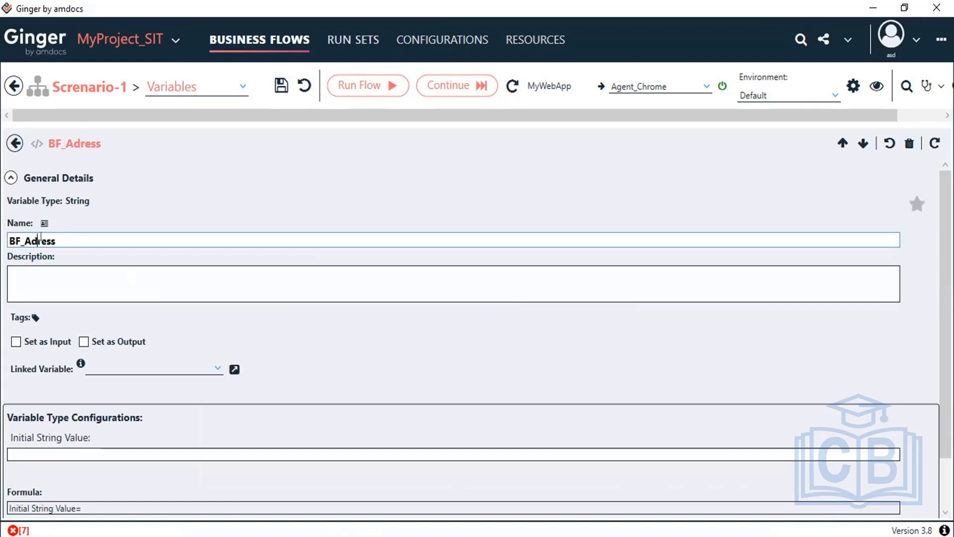
click(275, 89)
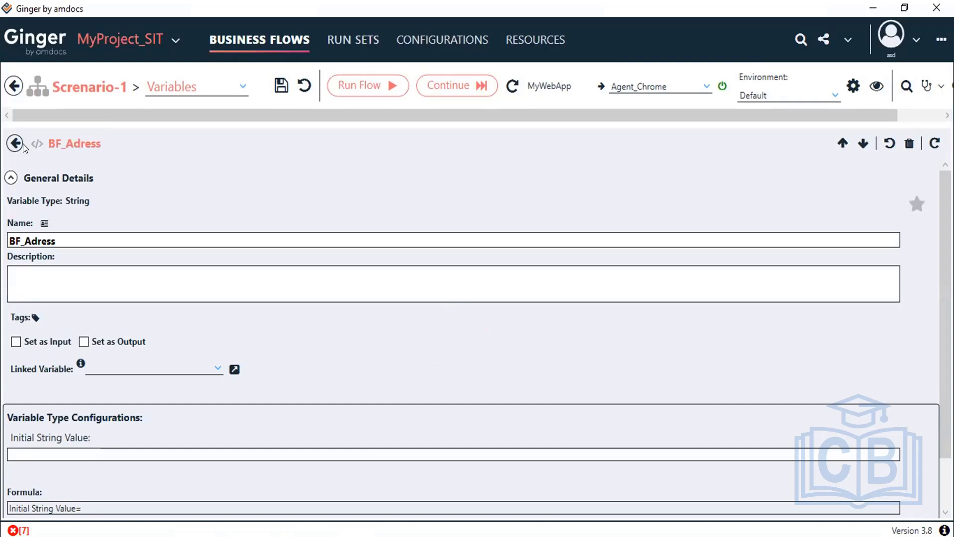
click(37, 242)
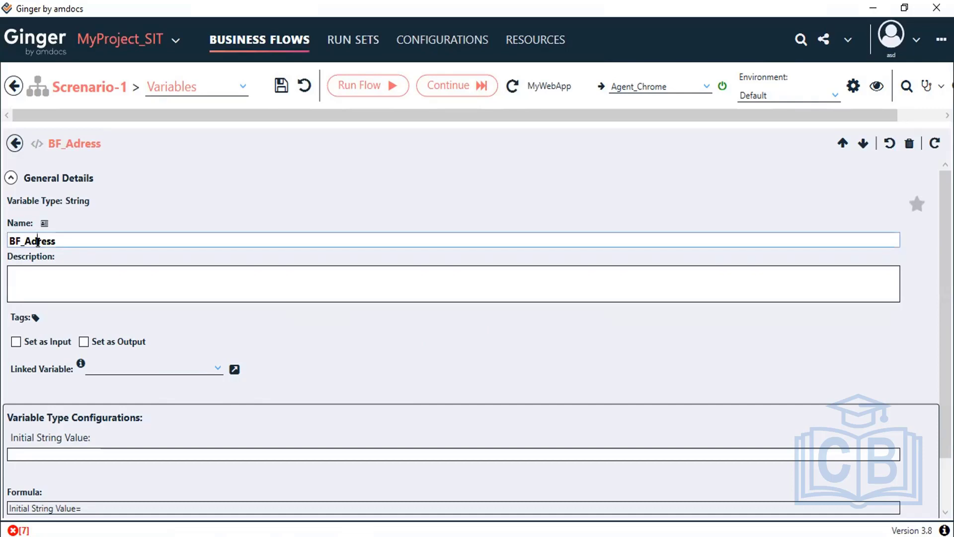
text(d)
click(11, 143)
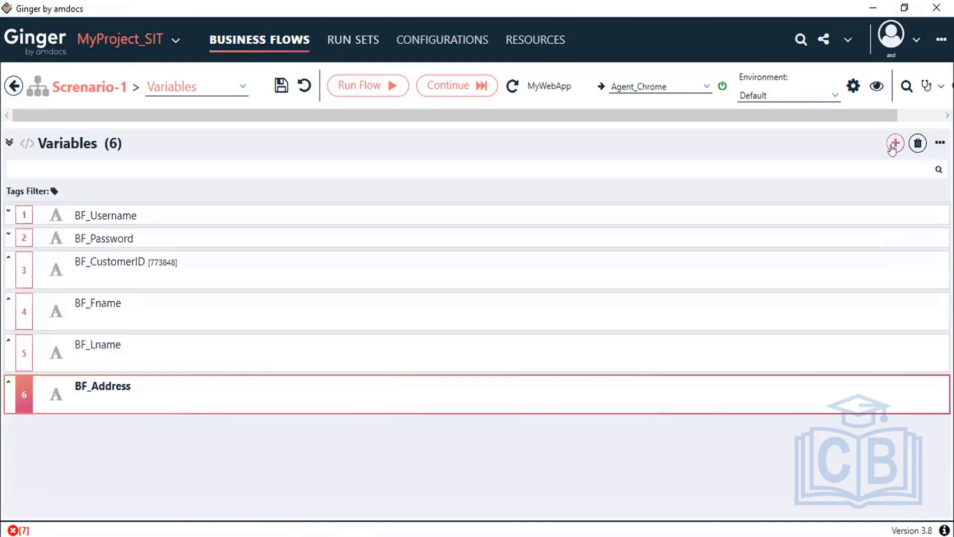
Step: Add a string variable named BF_PhoneNo to Scenario-1 and save the flow
click(894, 143)
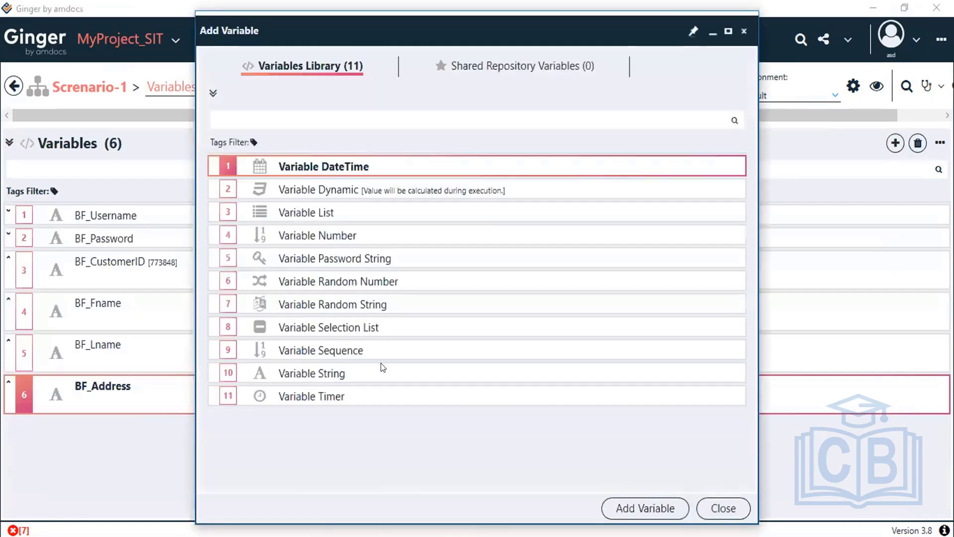
double_click(367, 370)
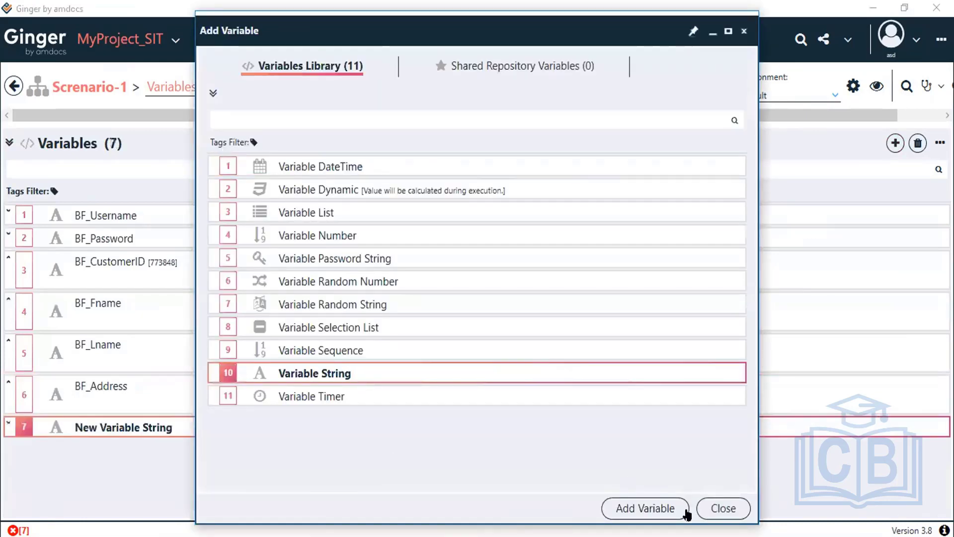
click(724, 508)
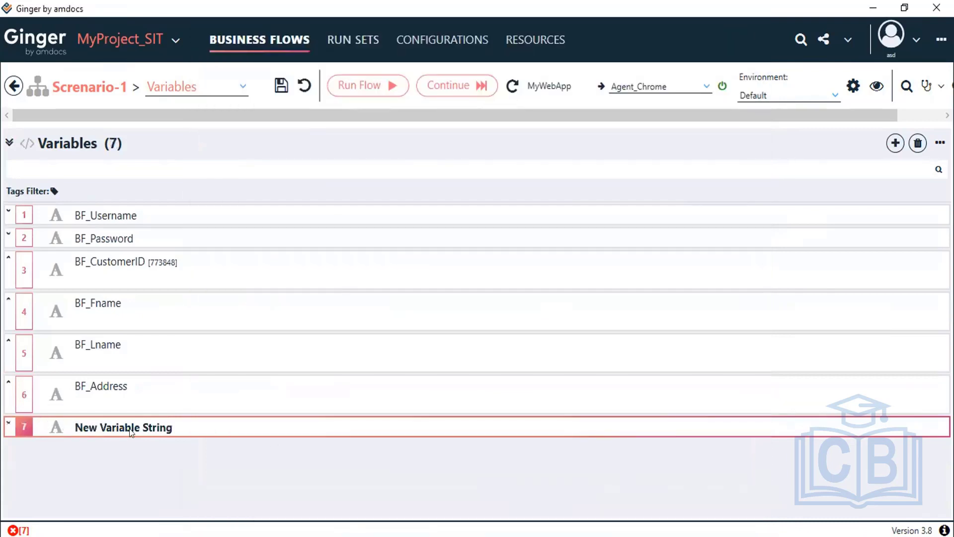
double_click(131, 431)
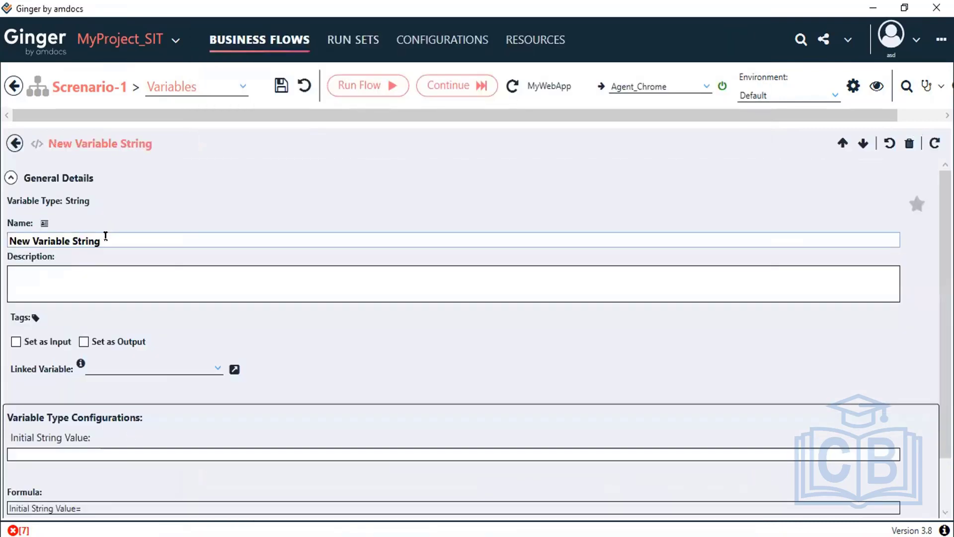
drag(104, 241, 3, 217)
text(B)
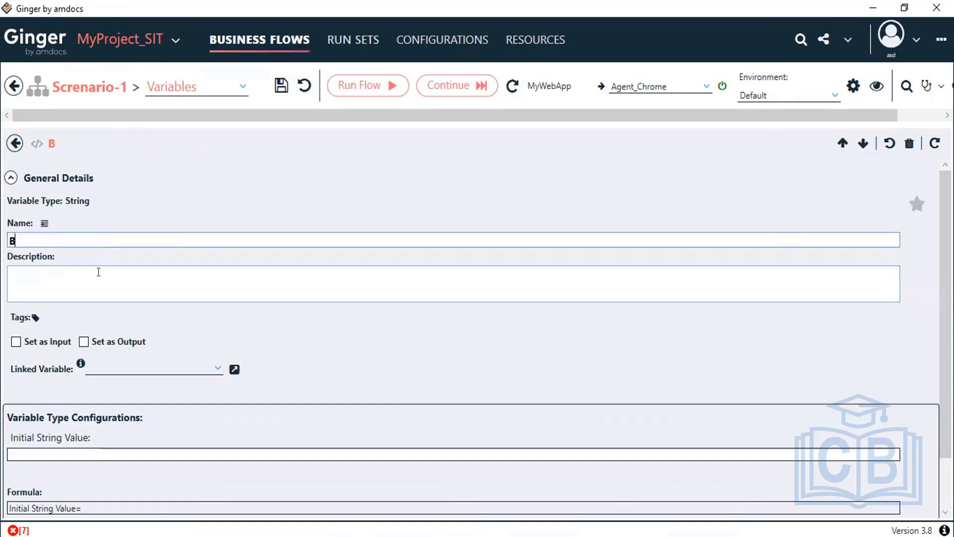
text(F_PhoneNo)
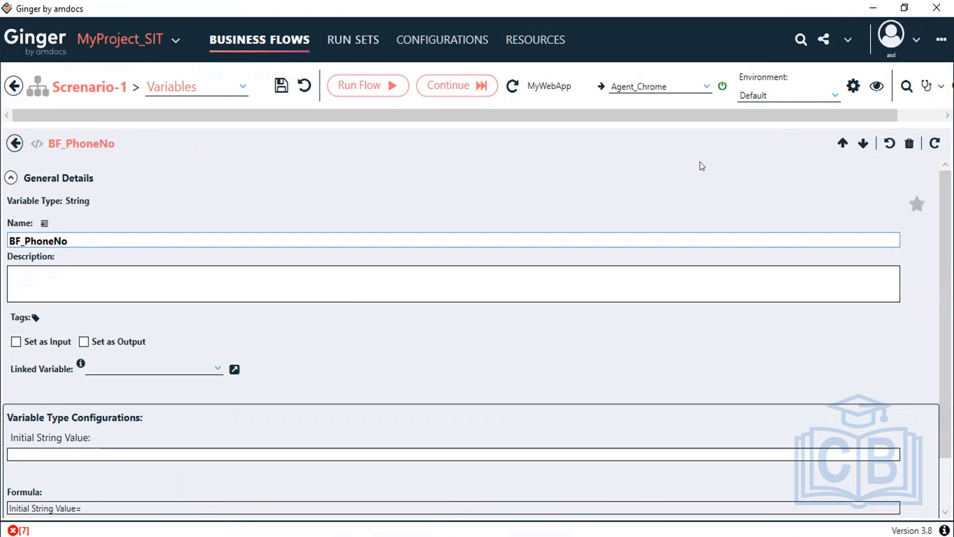
click(273, 85)
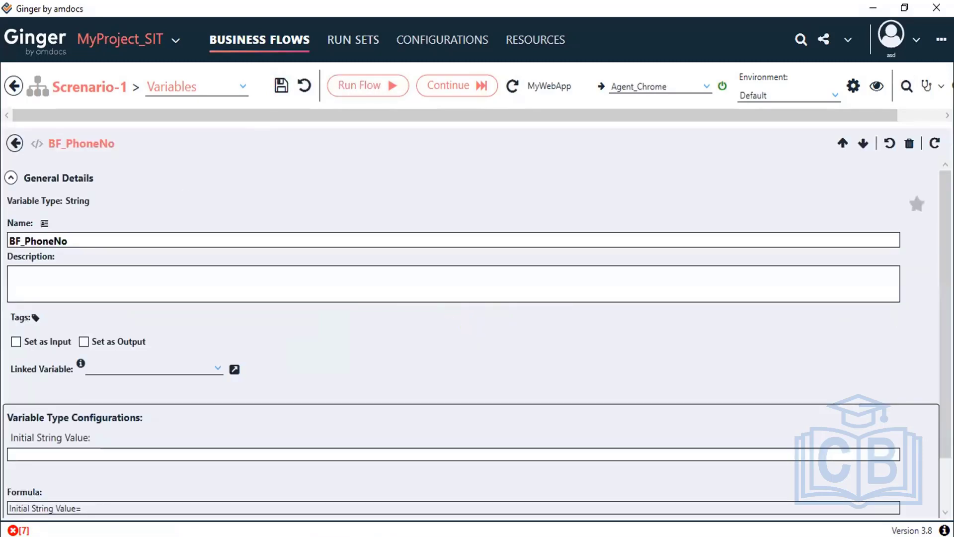
click(15, 143)
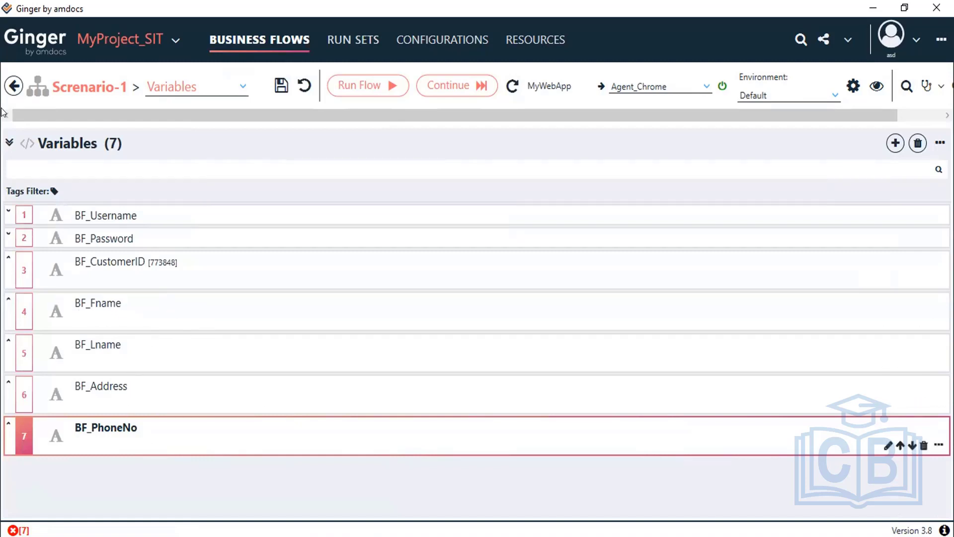
Step: Switch Scenario-1 to its activities and minimize the Customer_details.xlsx workbook
click(241, 86)
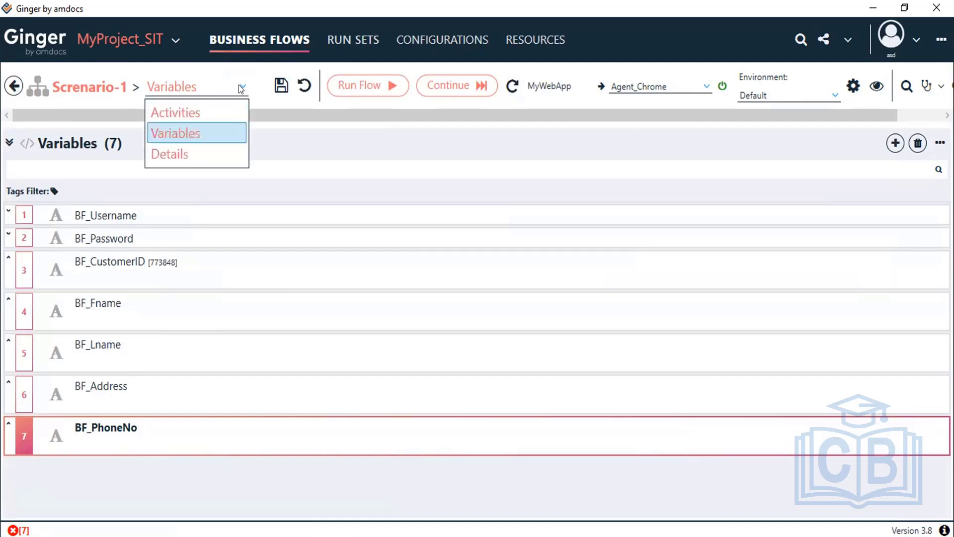
click(216, 105)
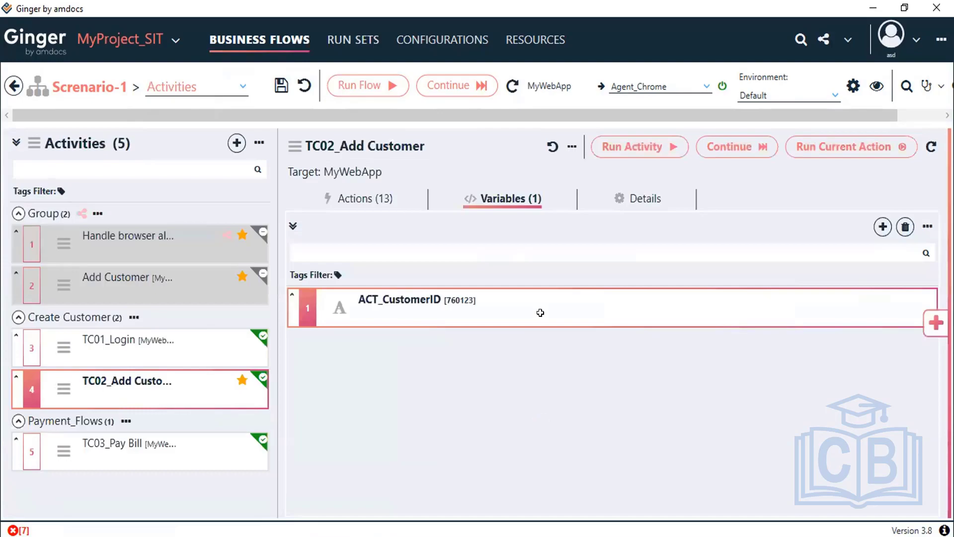
key(alt+Tab)
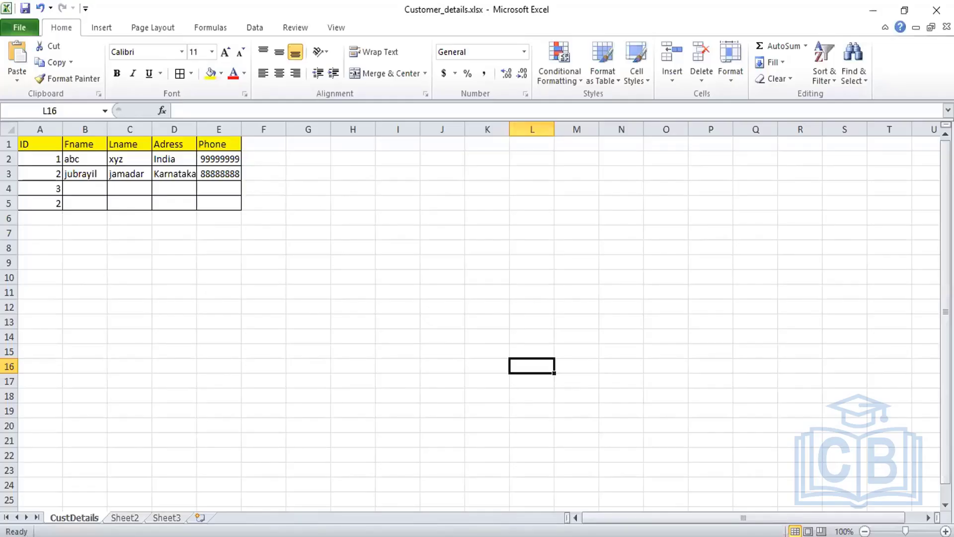
click(872, 10)
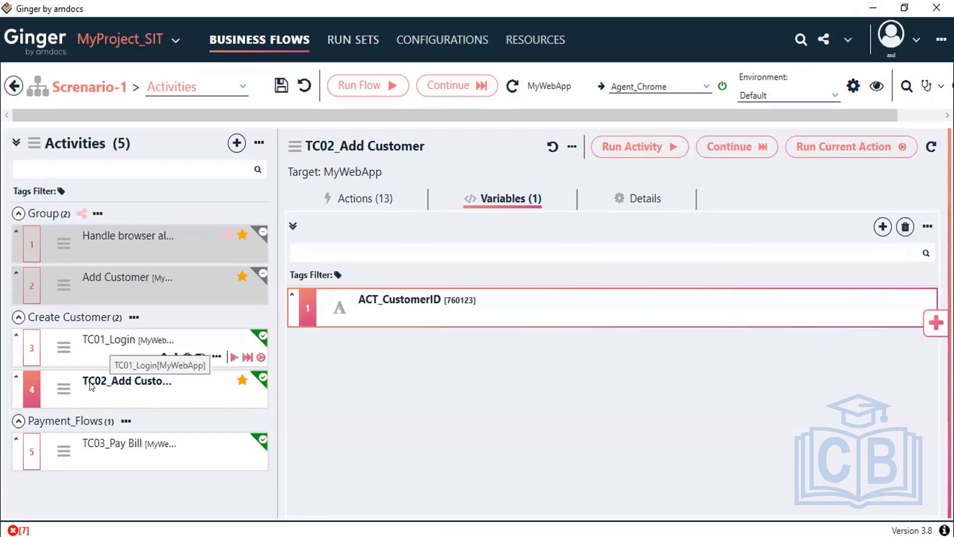
Step: Look over TC01_Login and TC02_Add Customer, then open the Create Customer group's options
click(104, 339)
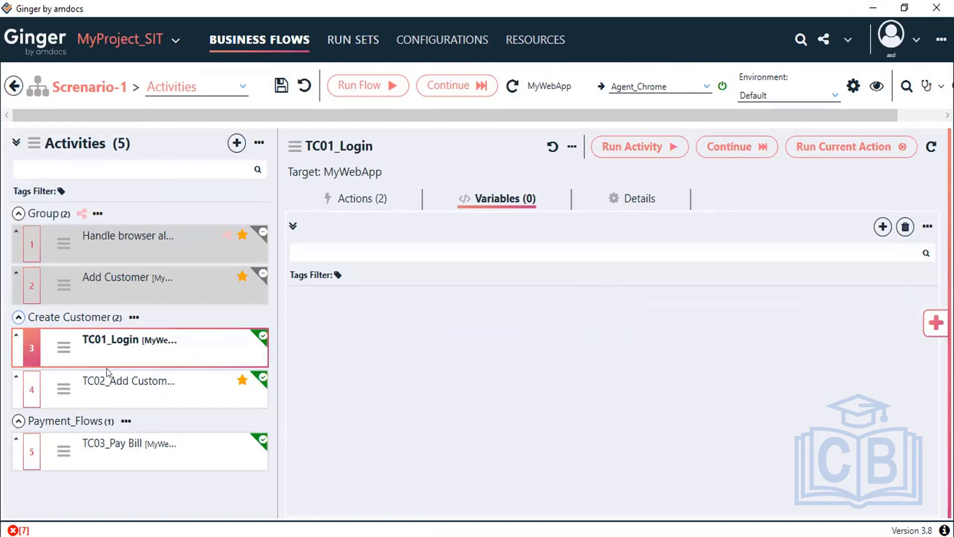
click(107, 381)
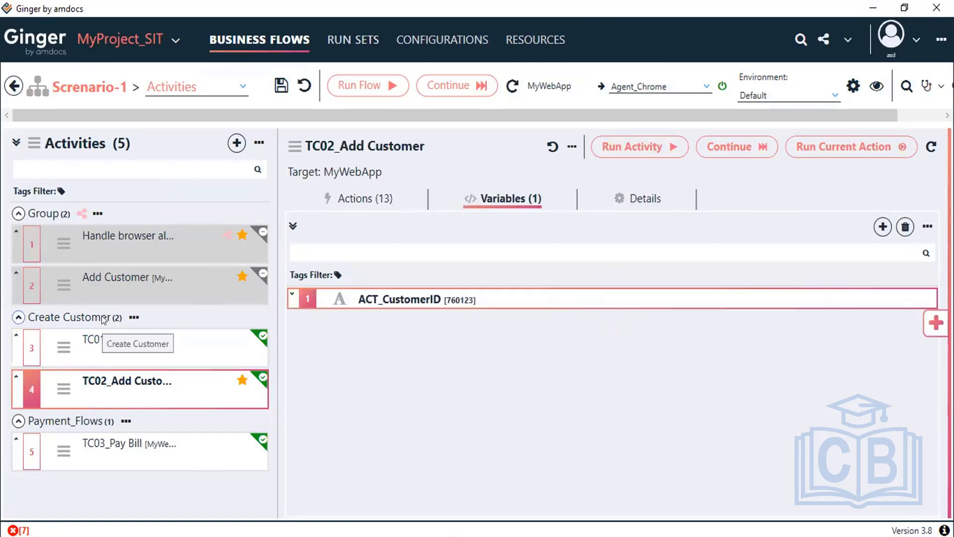
click(136, 317)
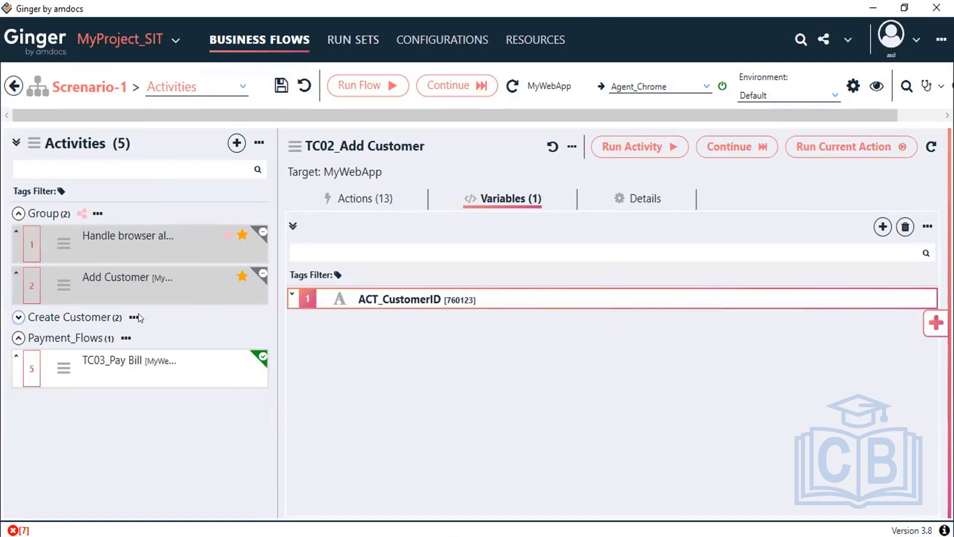
click(114, 319)
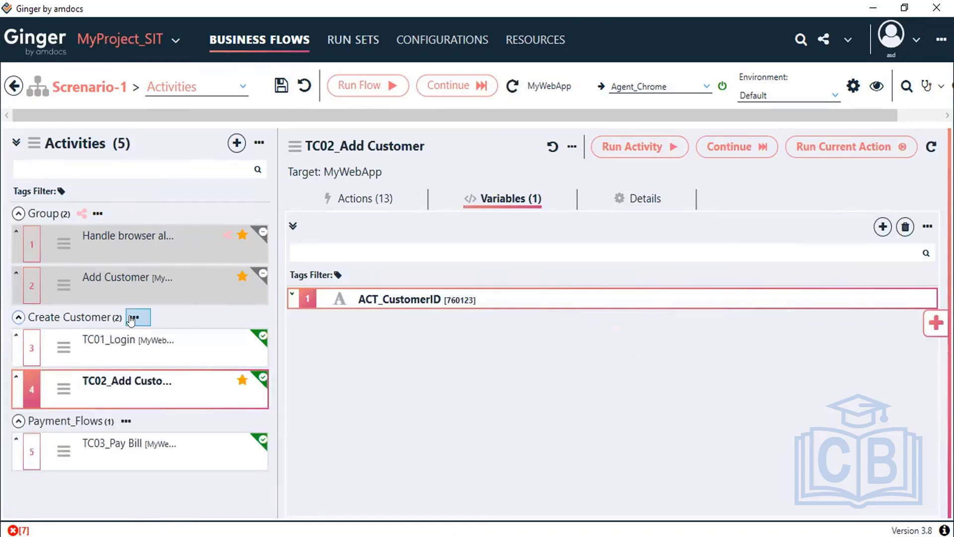
click(133, 318)
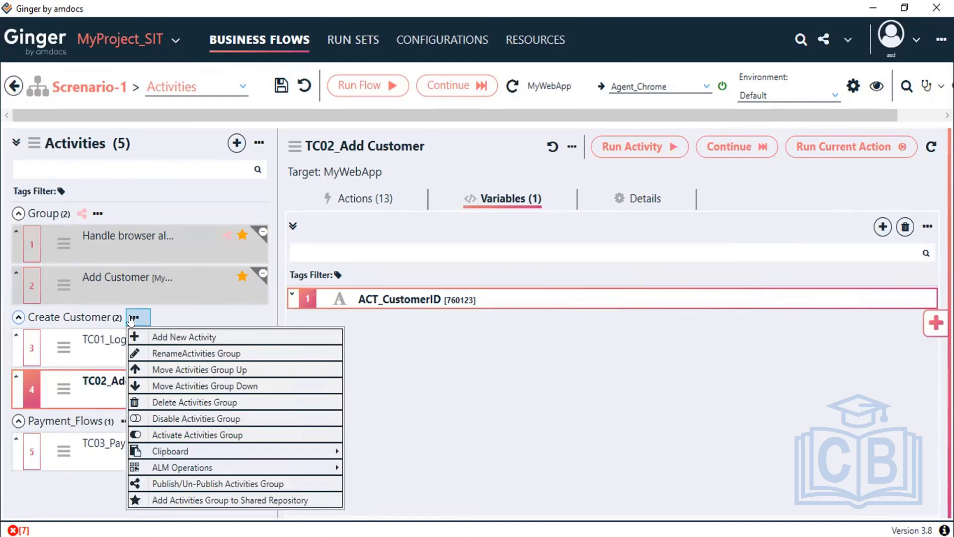
Step: Create a new activity in the Create Customer group titled 'Read Excel data', with a capital E
click(179, 338)
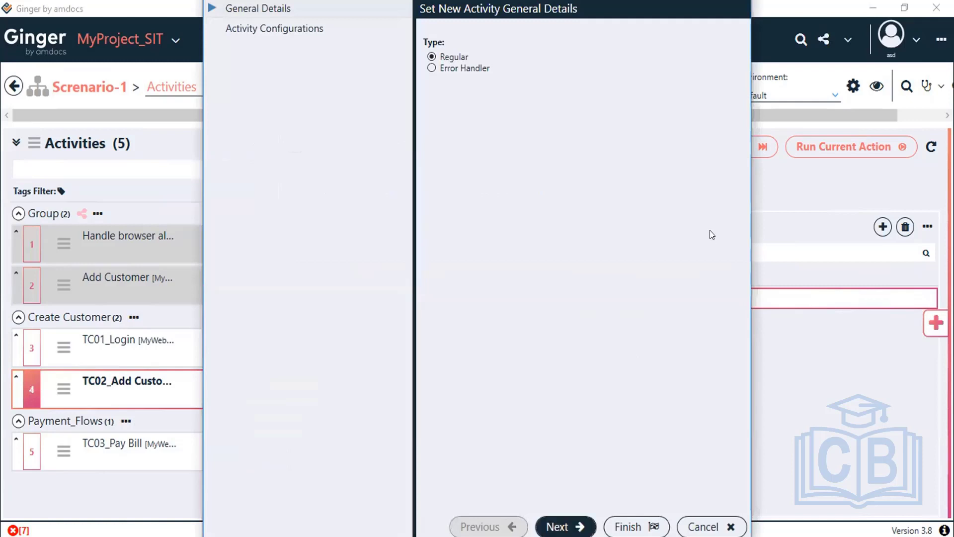
key(Return)
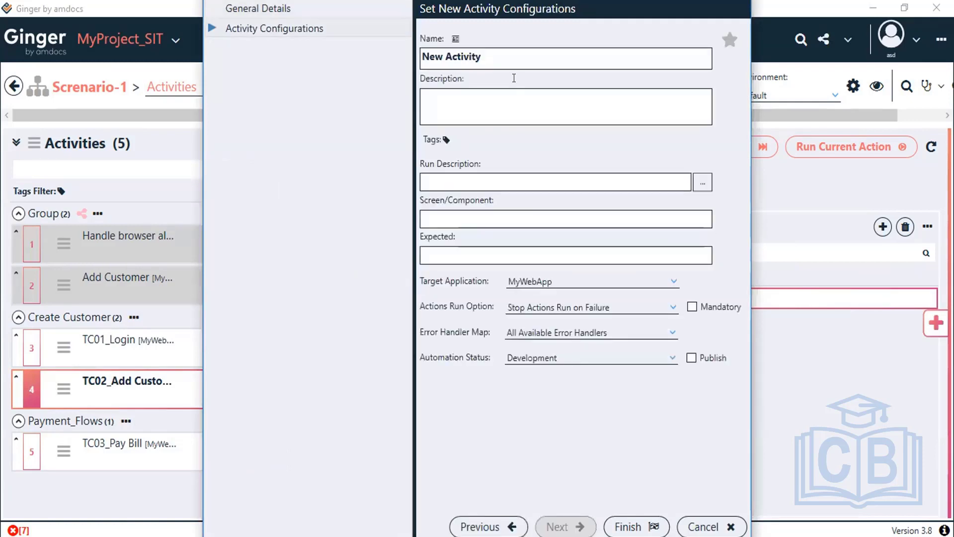
click(588, 54)
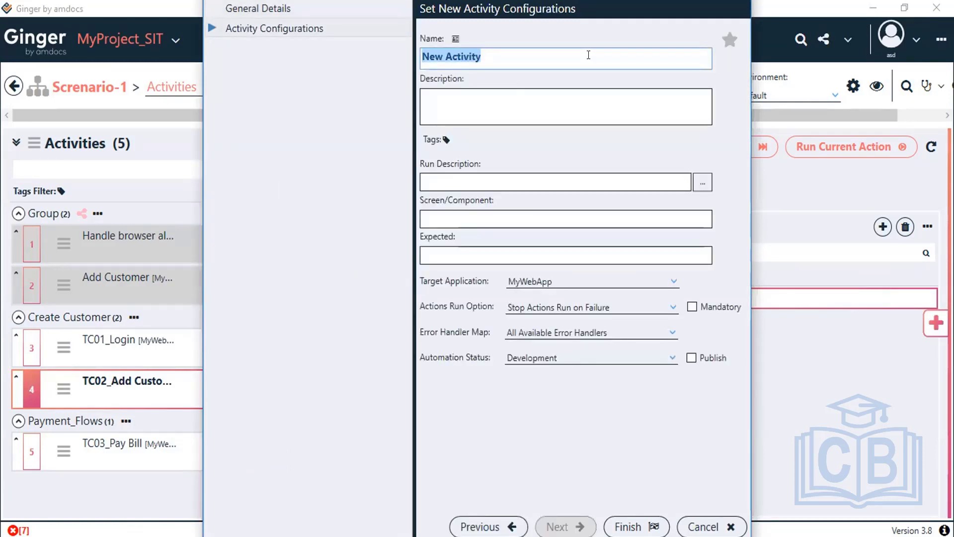
text(Read)
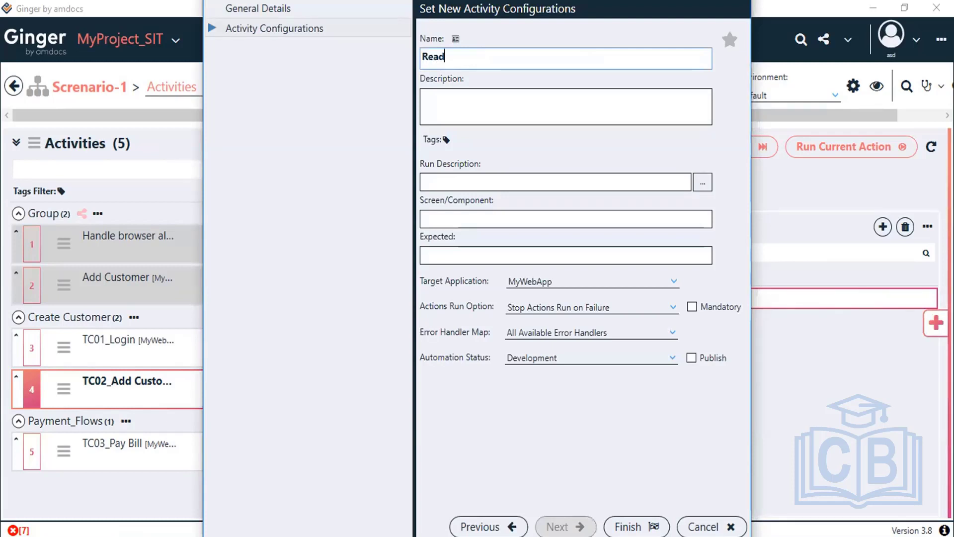
text(excel data)
click(448, 56)
key(Delete)
text(e)
key(BackSpace)
text(E)
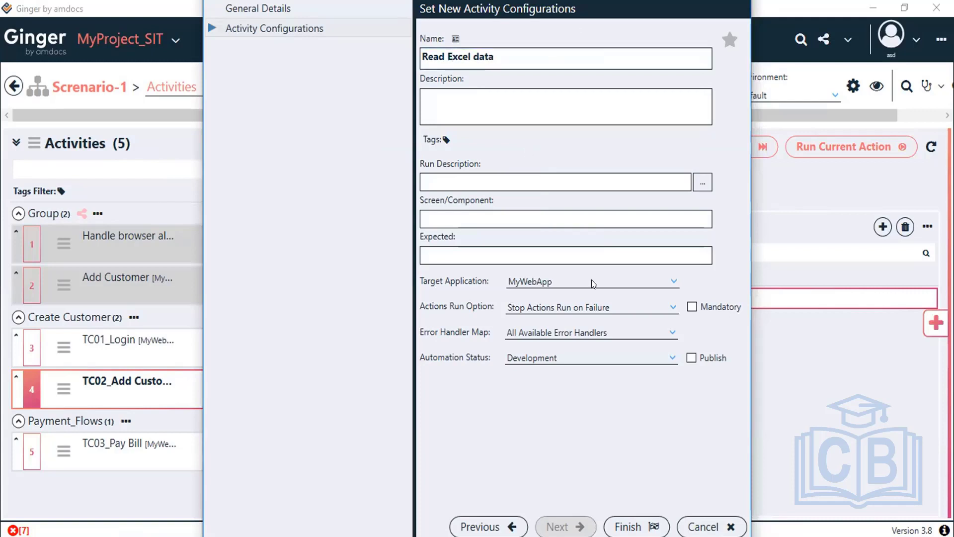
click(612, 524)
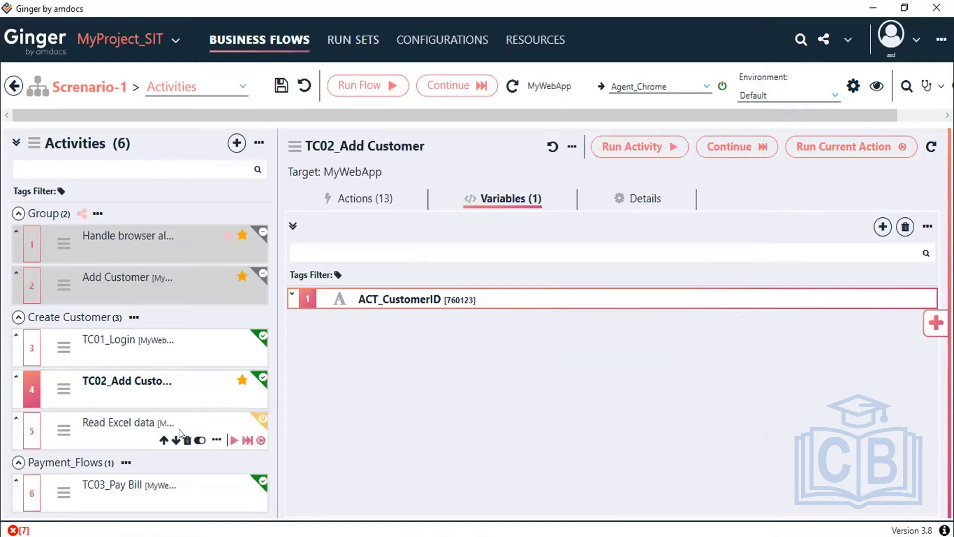
Step: Move Read Excel data above TC02_Add Customer and save the flow
click(164, 439)
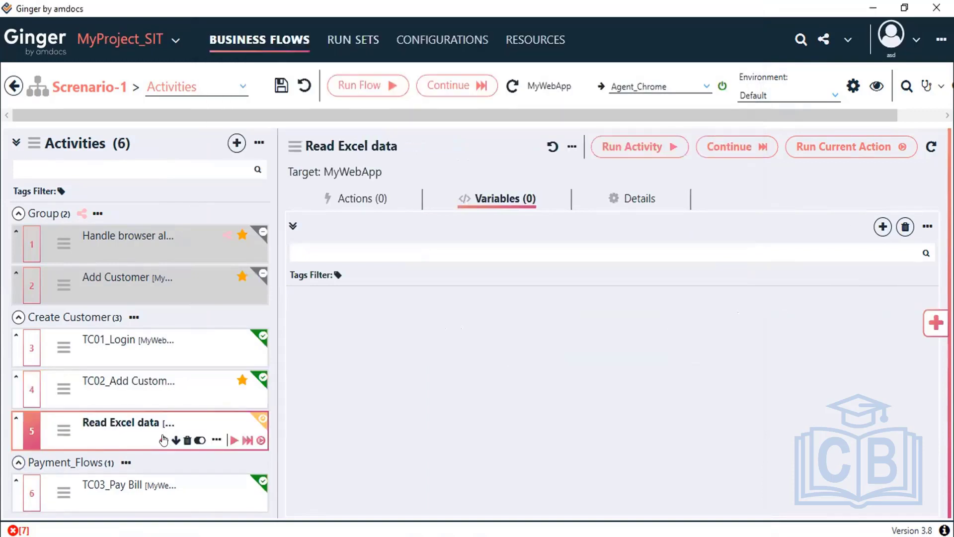
click(164, 440)
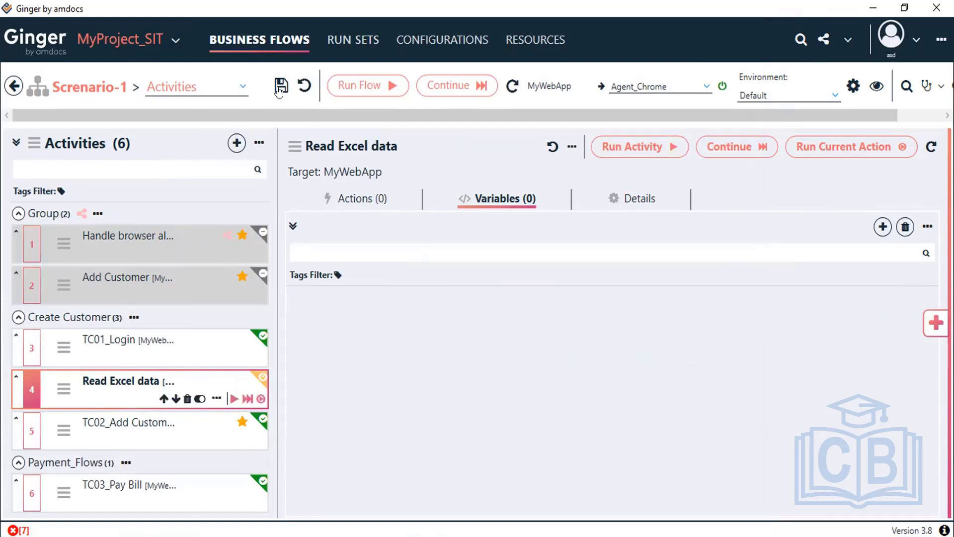
key(ctrl+s)
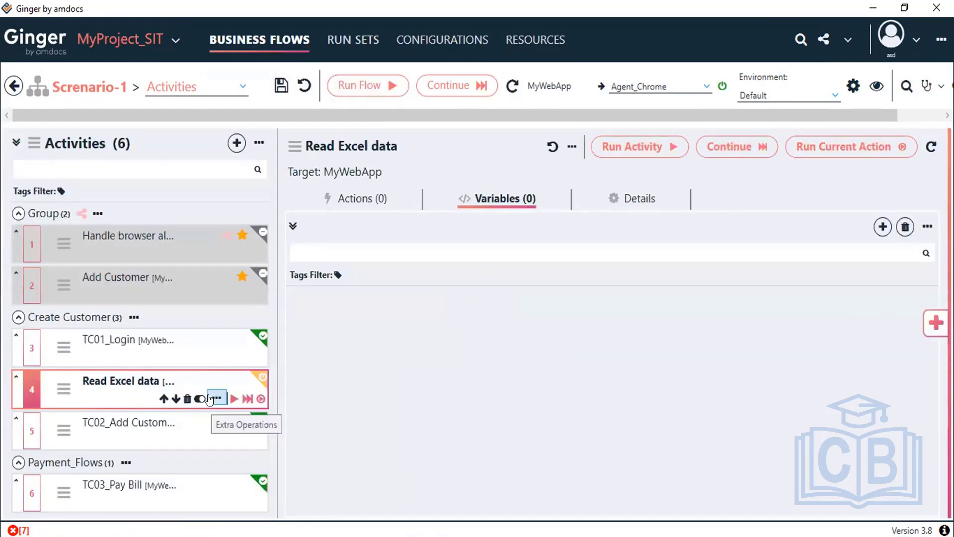
Step: Show the Read Excel data activity's empty actions list
click(215, 398)
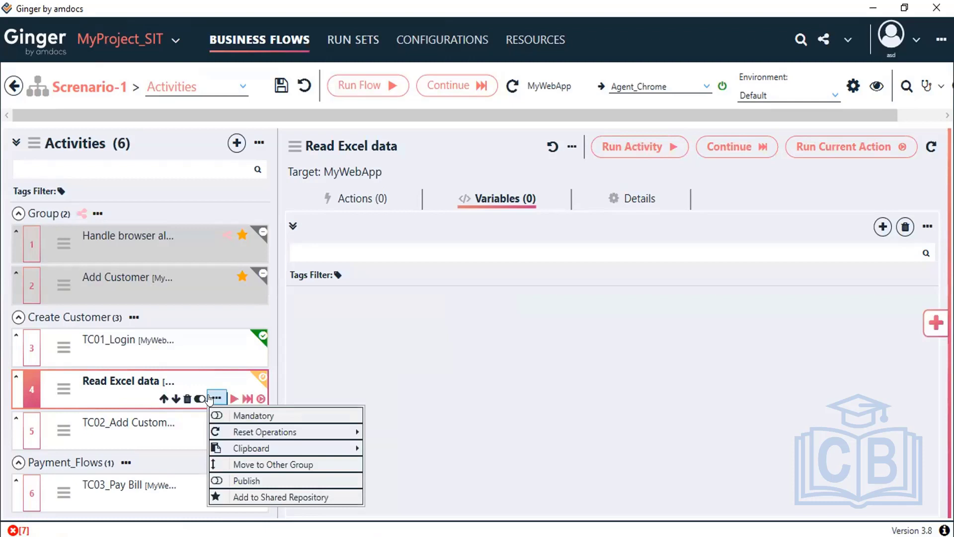
click(114, 377)
drag(749, 337, 618, 392)
mouse_move(62, 390)
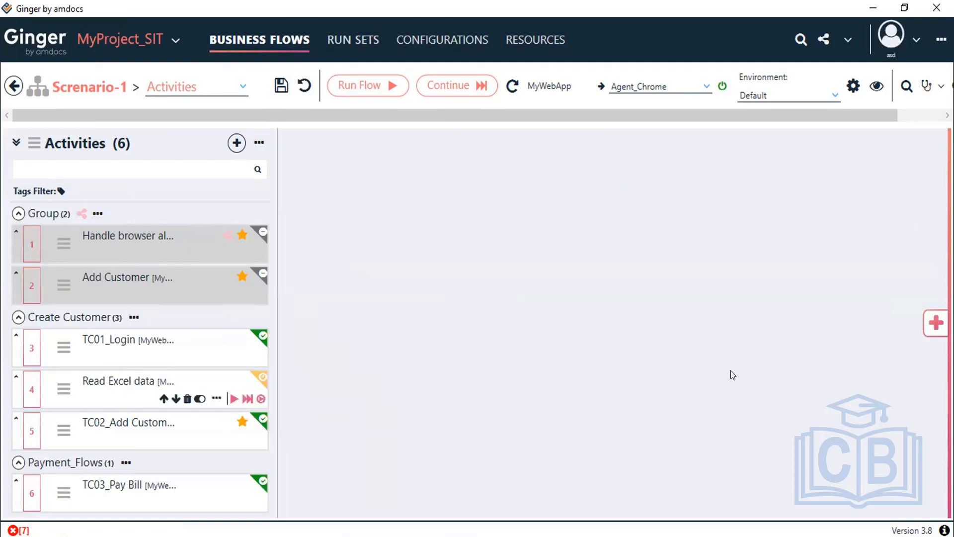
Step: Add an Excel Action from General Actions to Read Excel data and open it for editing
click(936, 324)
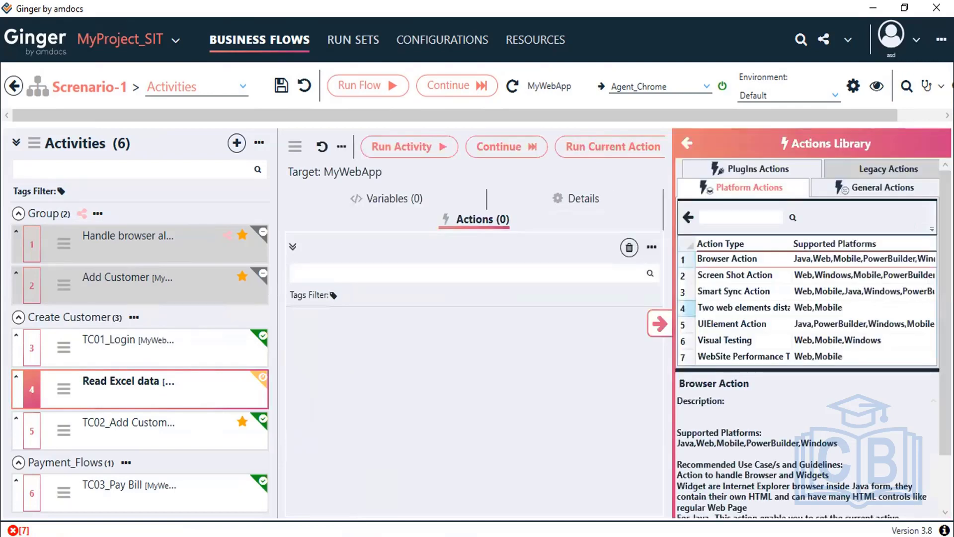
click(877, 187)
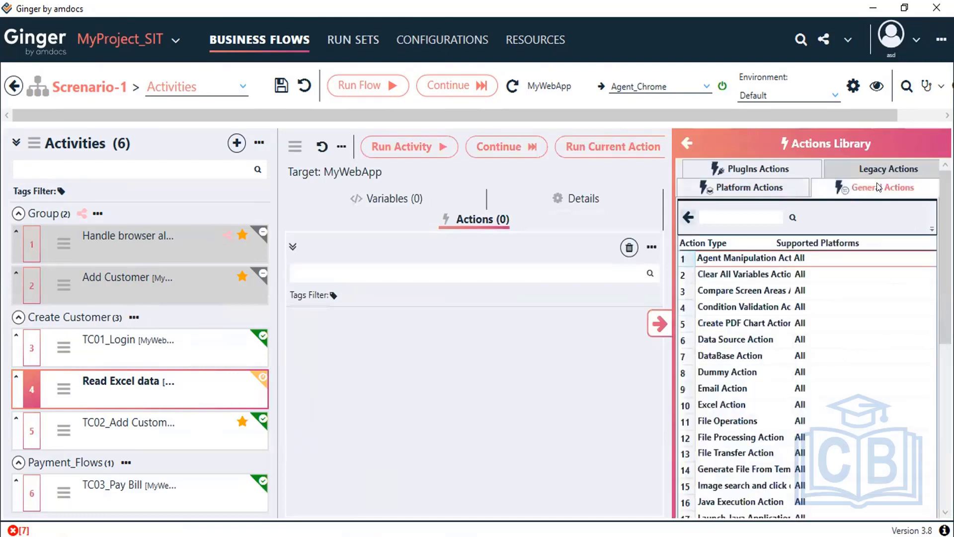
click(740, 406)
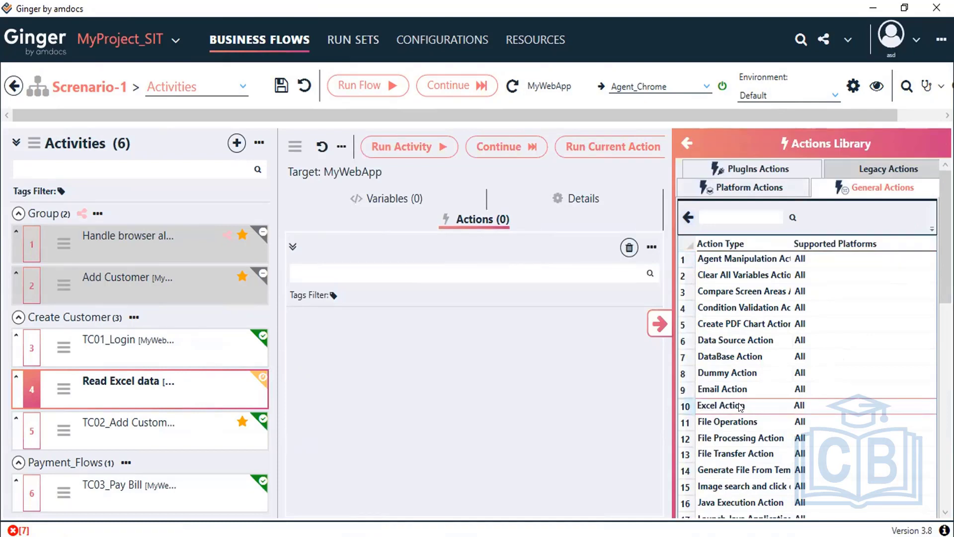
click(656, 323)
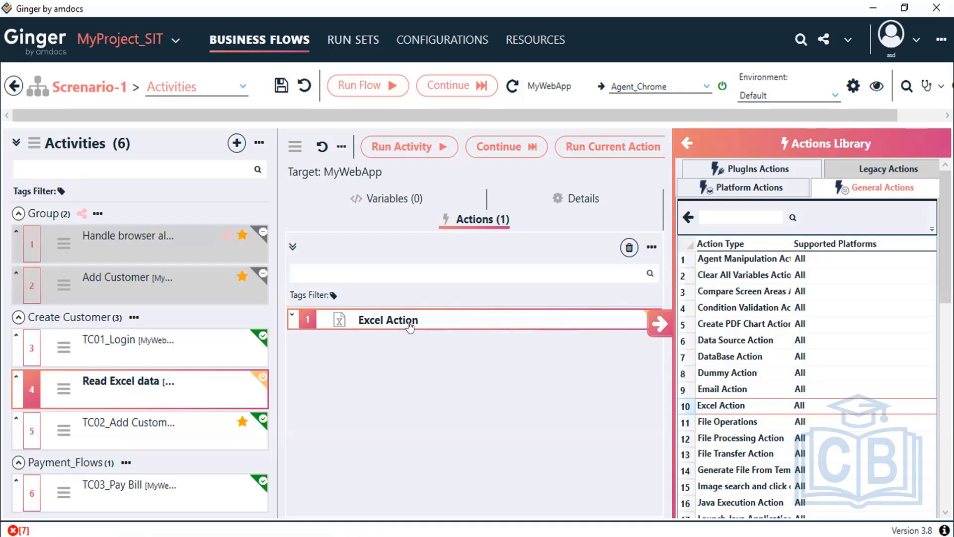
click(419, 303)
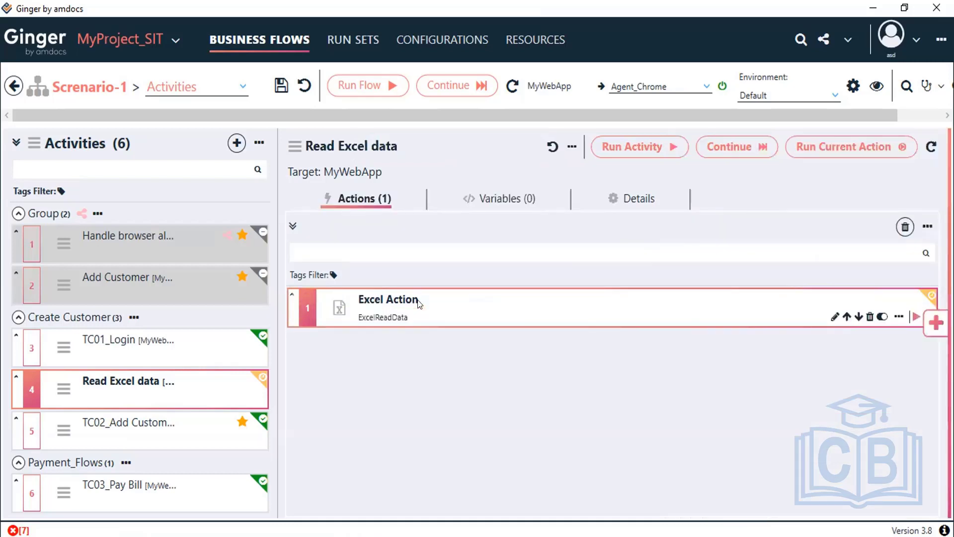
double_click(419, 303)
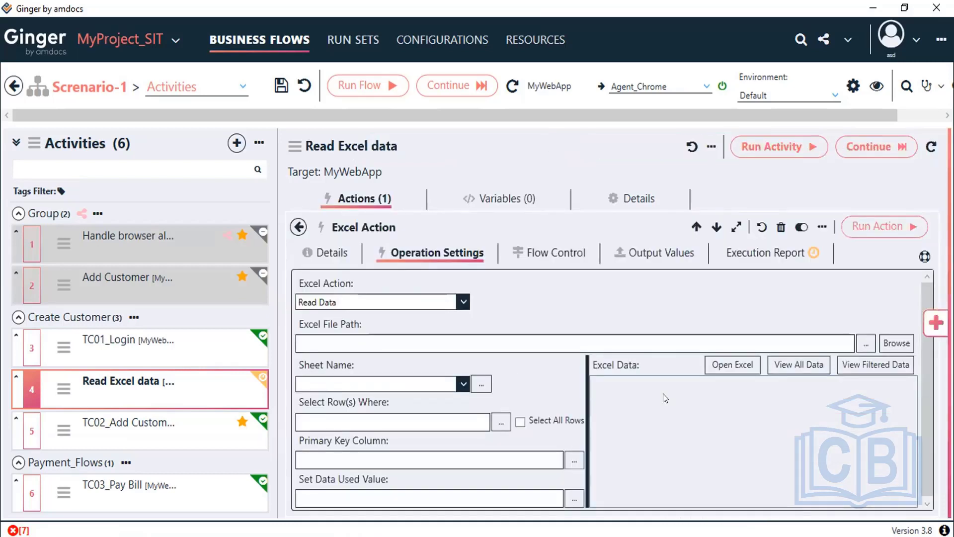
Step: Reopen the Excel Action, keep its operation on Read Data, and browse for the Excel file
click(298, 227)
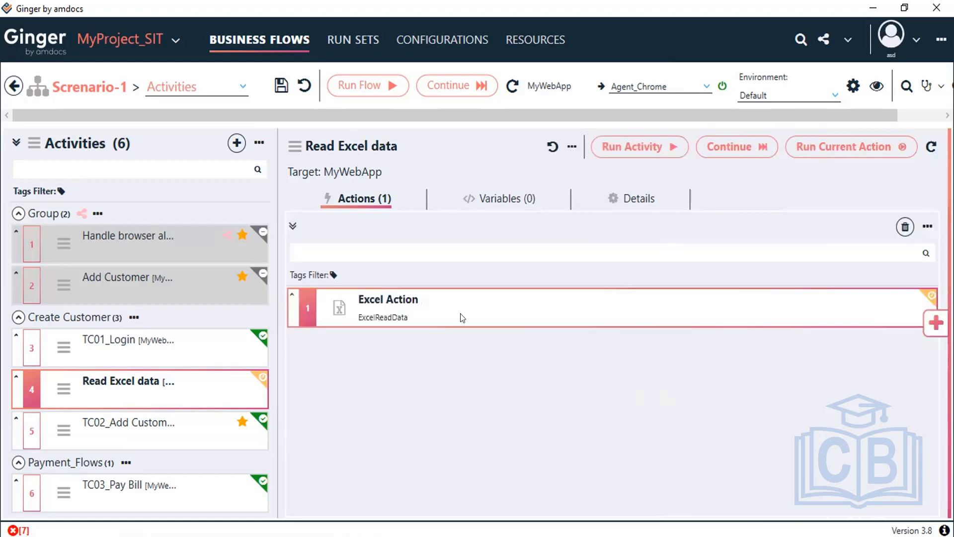
double_click(489, 319)
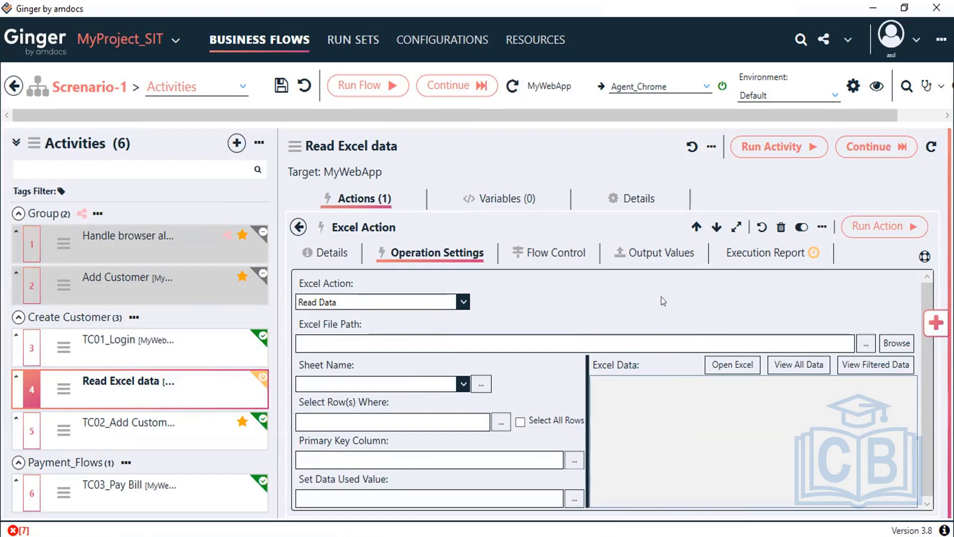
click(382, 303)
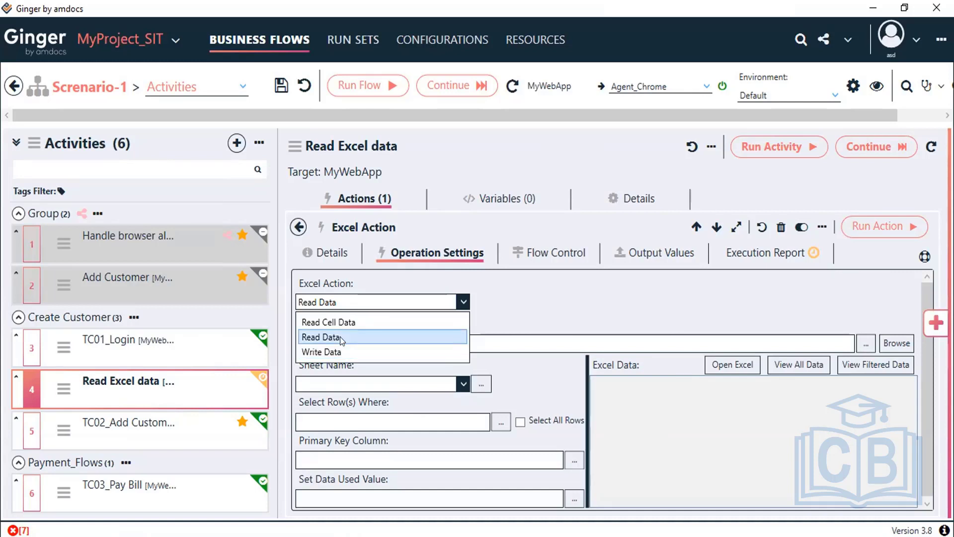
click(353, 340)
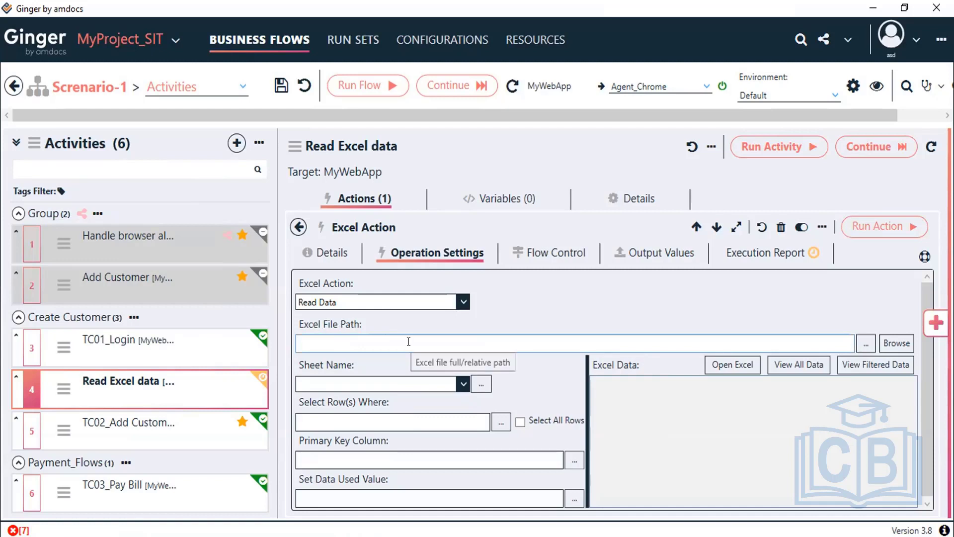
click(897, 343)
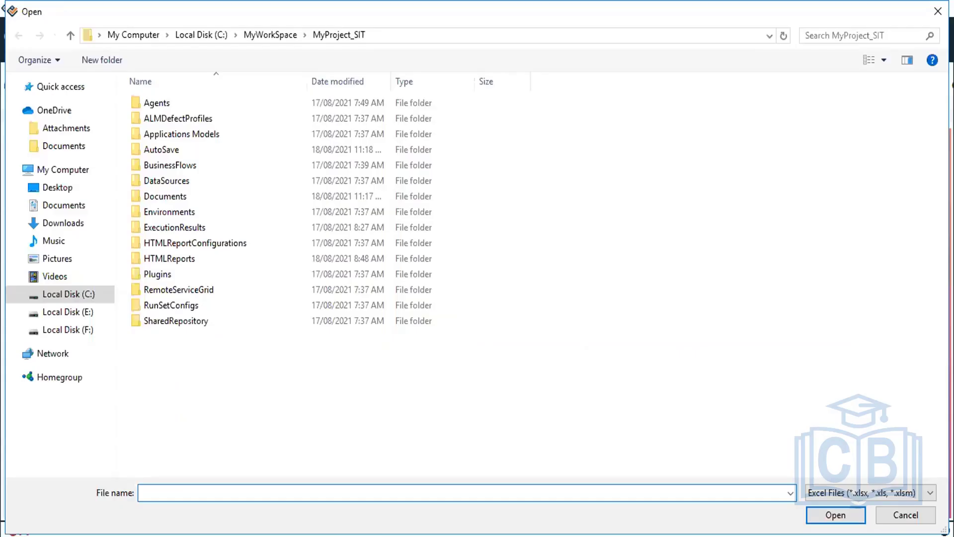
Step: Set the Excel Action's file path to Customer_details.xlsx from the project's Documents folder
click(916, 515)
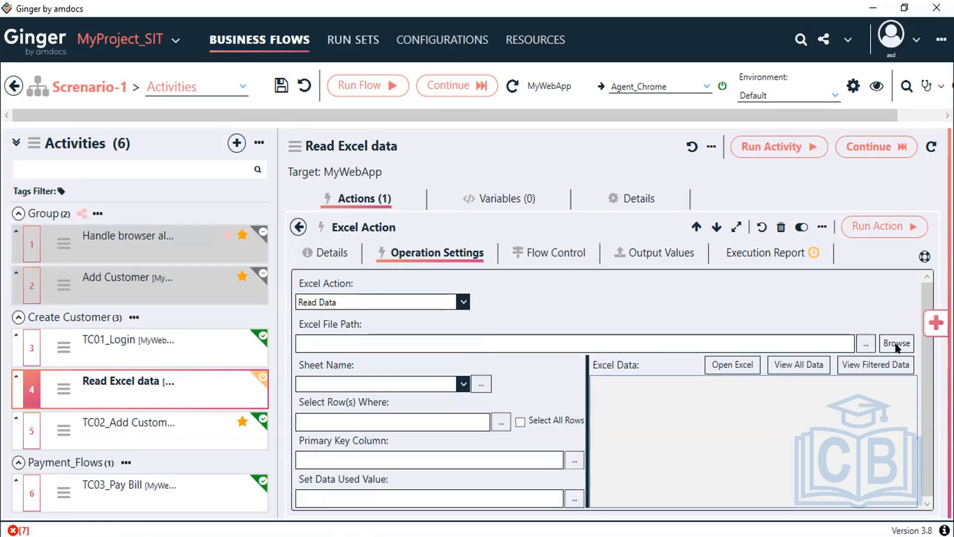
click(897, 344)
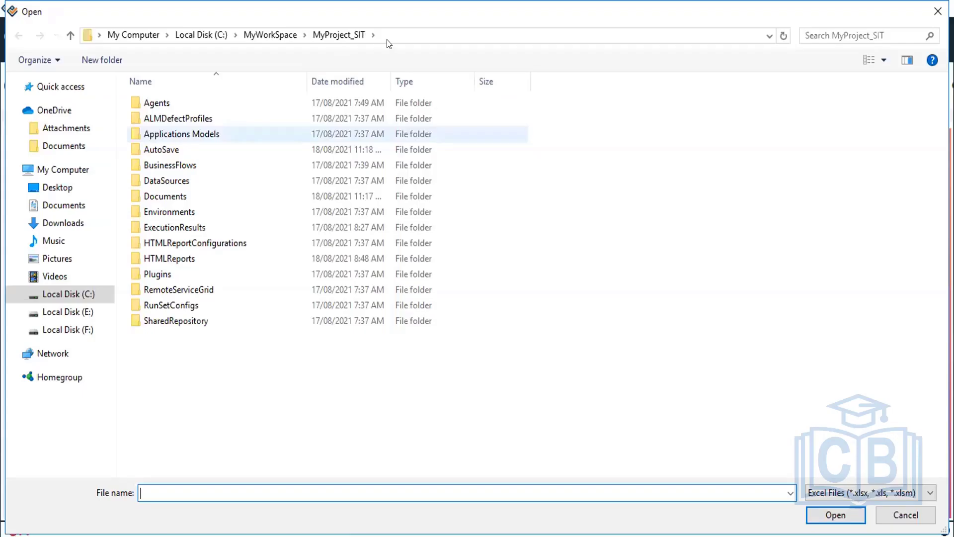
double_click(185, 197)
click(224, 122)
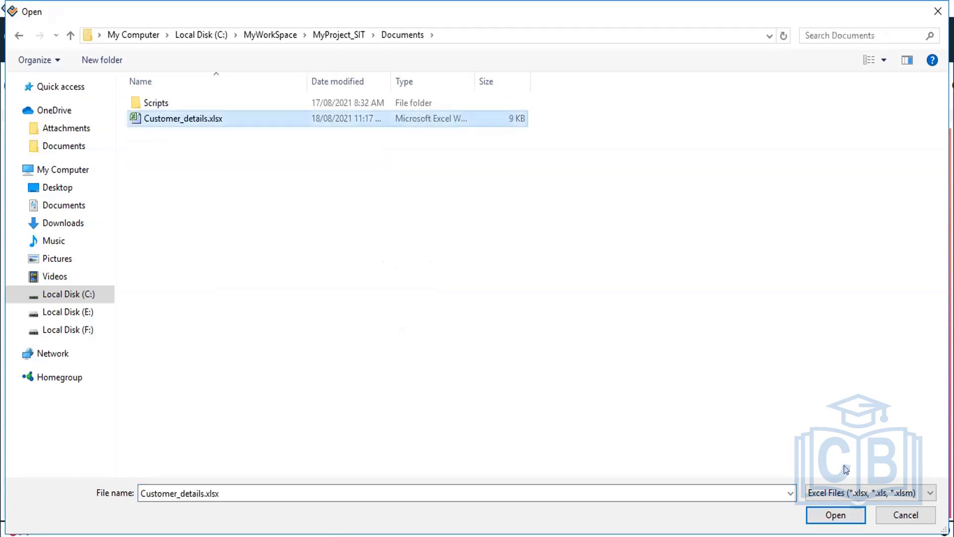
click(834, 515)
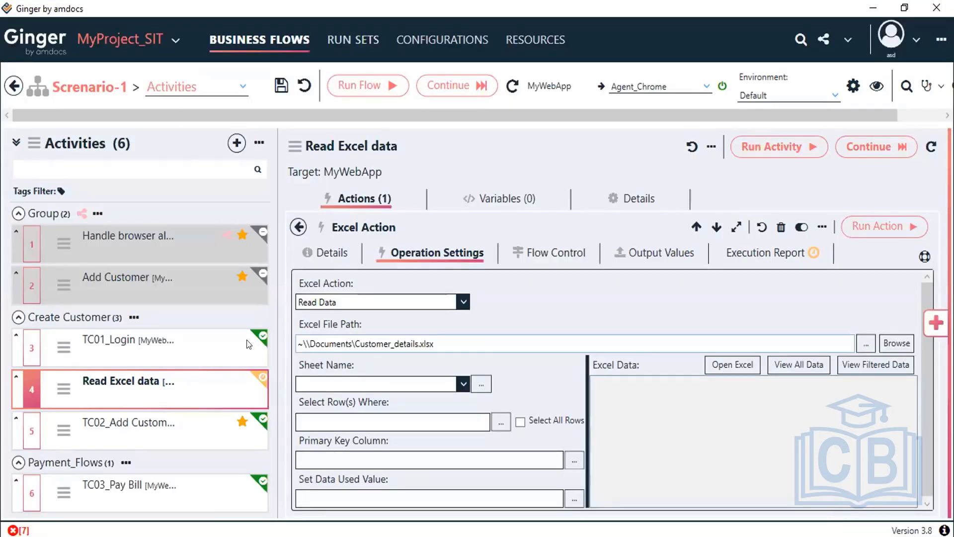
Step: Choose CustDetails as the Excel Action's sheet name
drag(440, 344, 246, 339)
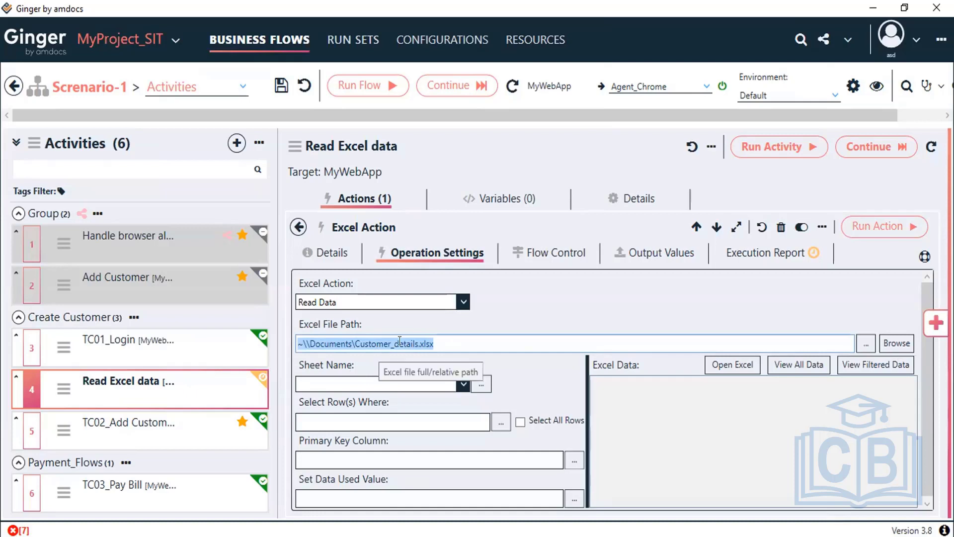
click(458, 339)
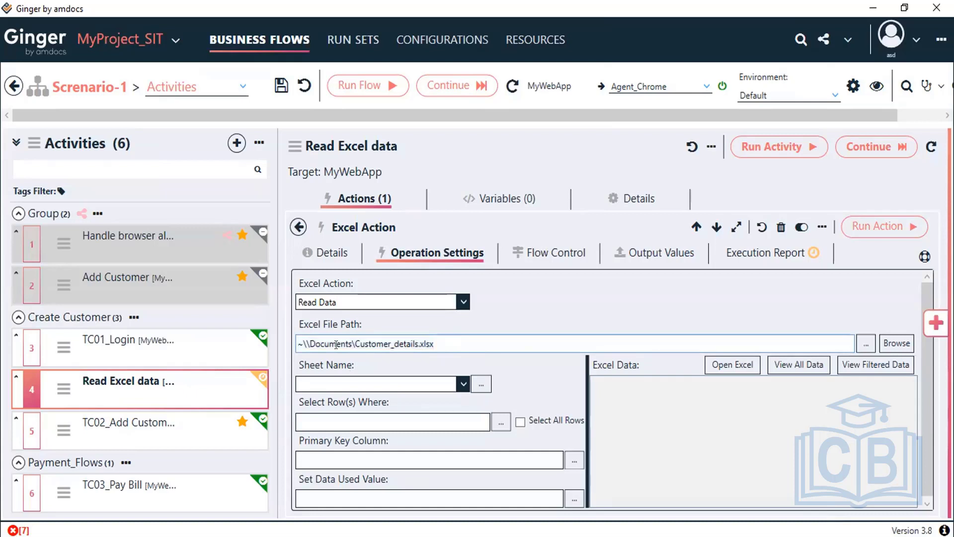
click(459, 386)
click(459, 386)
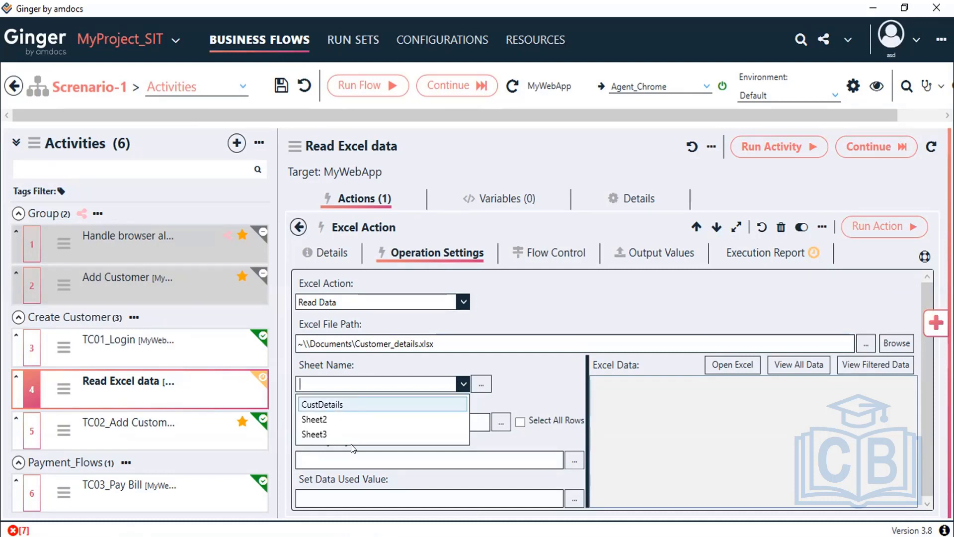
click(462, 384)
click(462, 385)
click(339, 405)
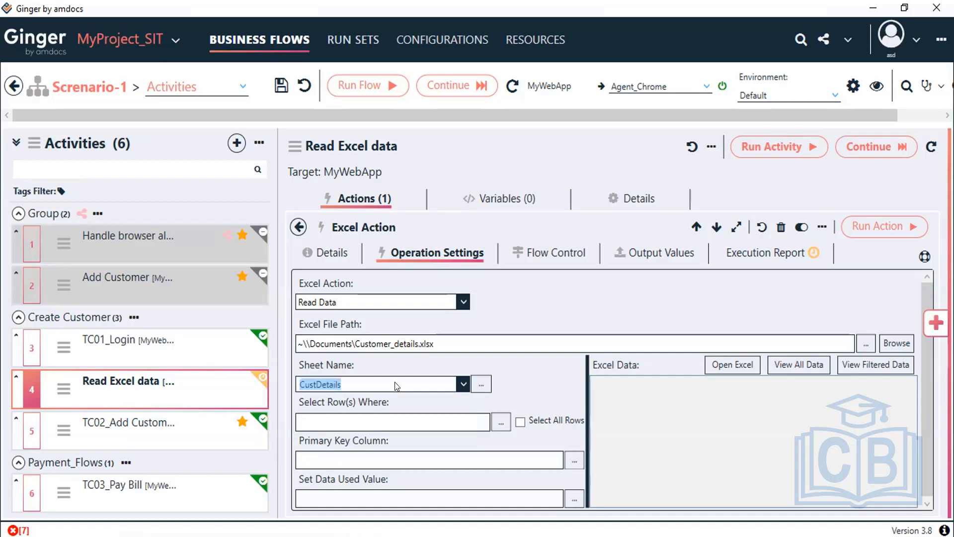
click(538, 382)
Step: Preview all CustDetails data and set the row filter to ID=1
click(796, 369)
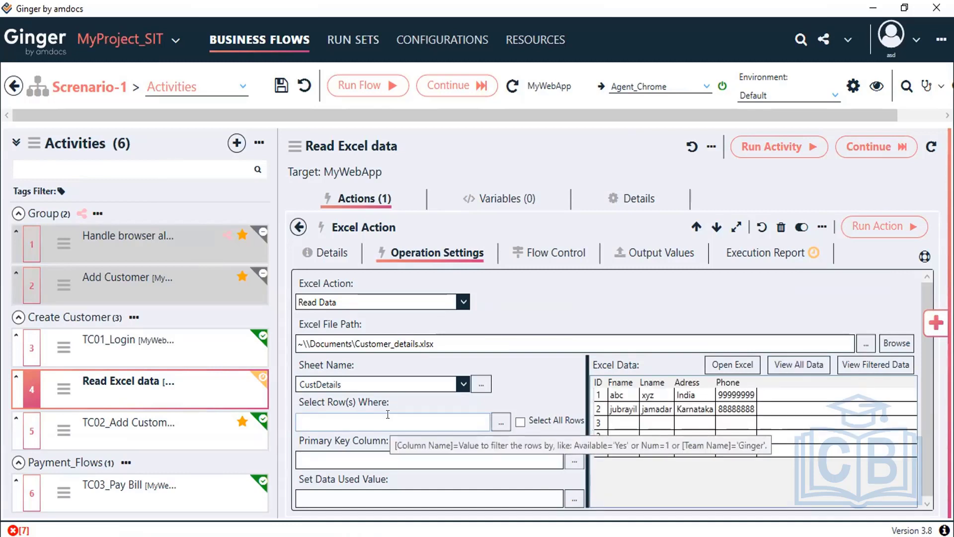
click(336, 424)
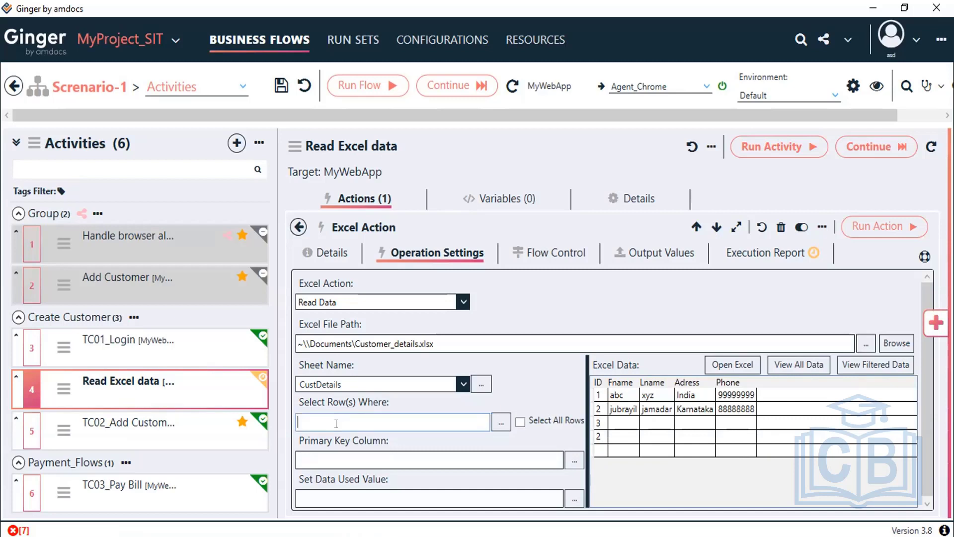
text(ID=1)
Step: Enter ID as the primary key column, trying filter ID=2 before restoring ID=1
click(386, 449)
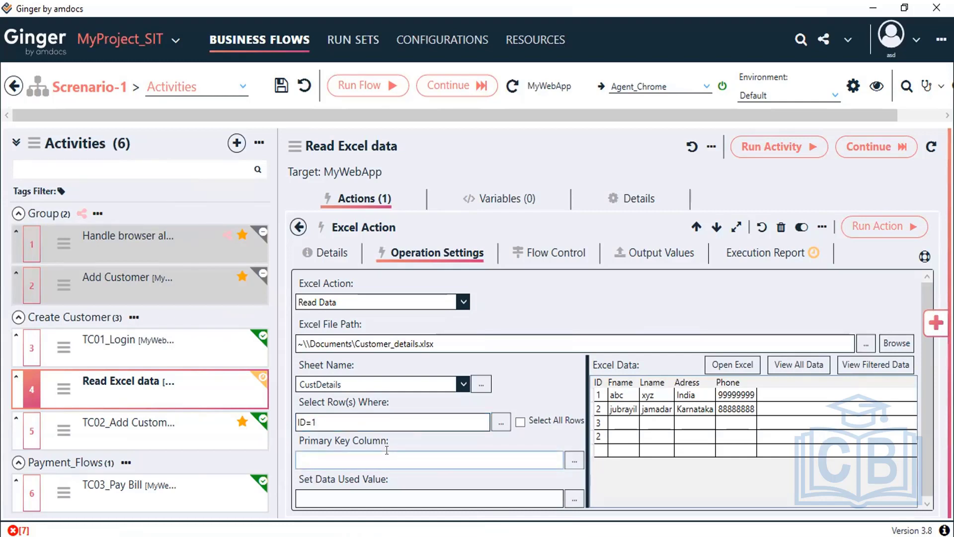
text(ID)
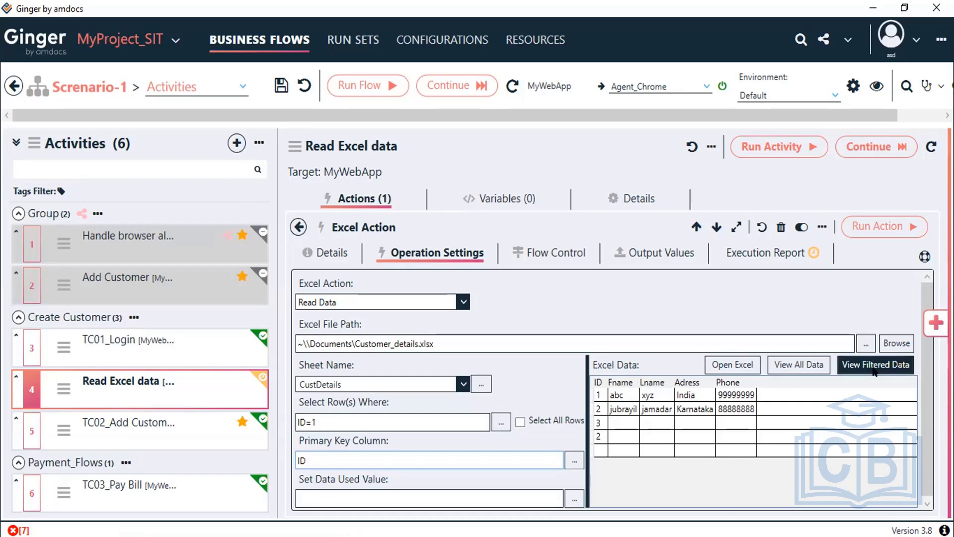
click(433, 421)
key(BackSpace)
text(2)
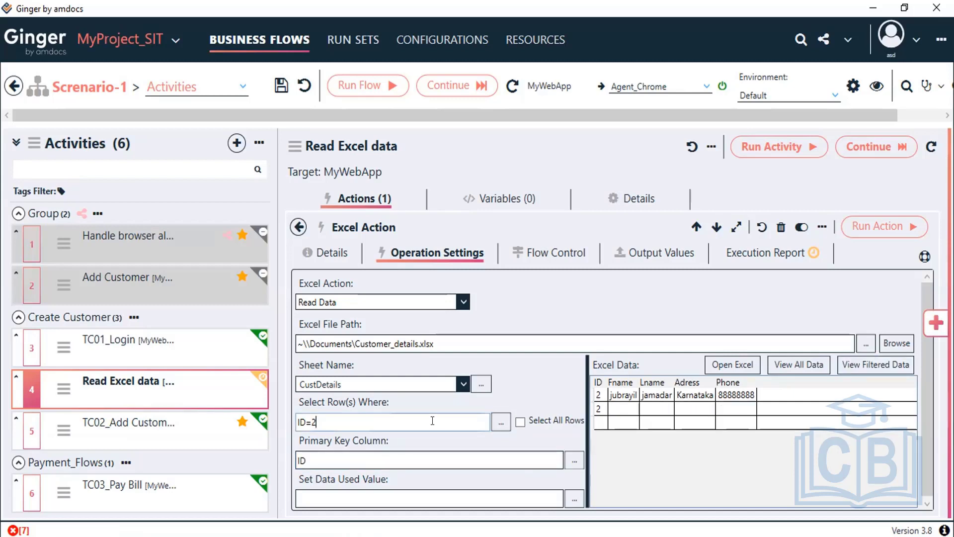
key(BackSpace)
text(1)
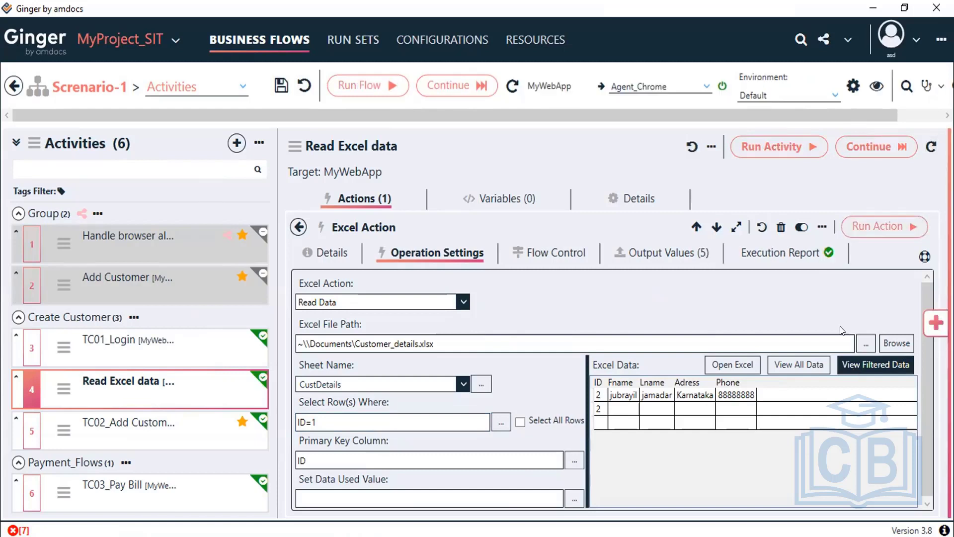
Step: Show the action's output values and store Fname in the BF_Fname variable
click(674, 259)
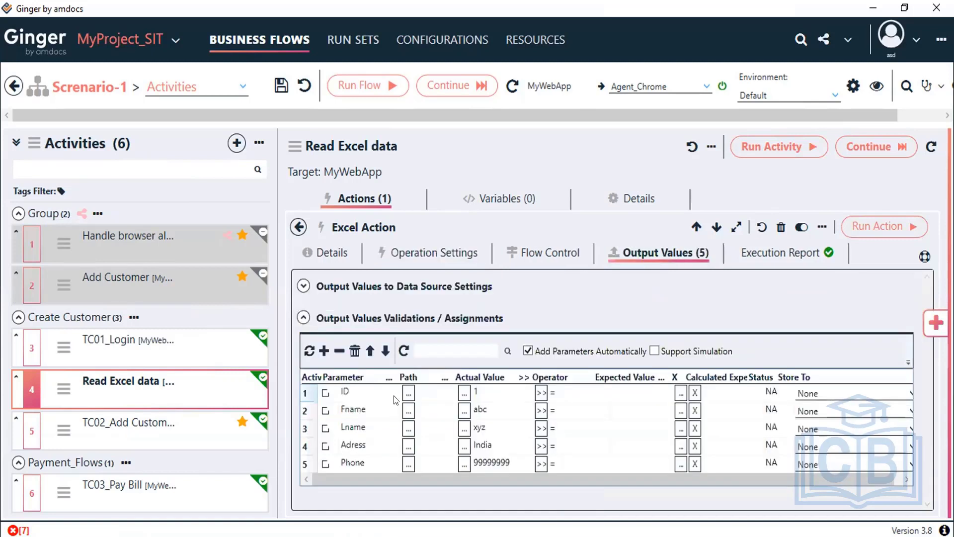
drag(663, 481, 717, 486)
drag(486, 487, 493, 386)
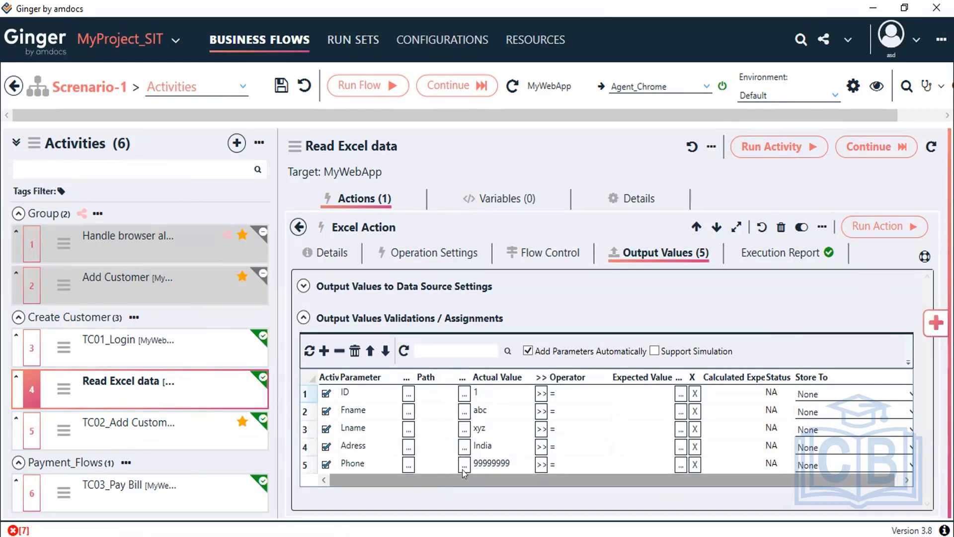
drag(461, 476, 628, 481)
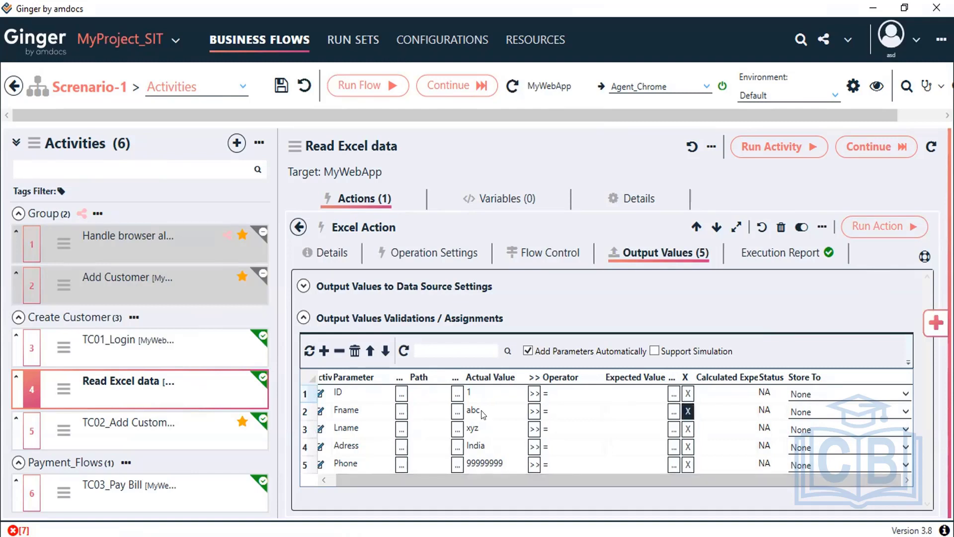
click(900, 415)
click(861, 444)
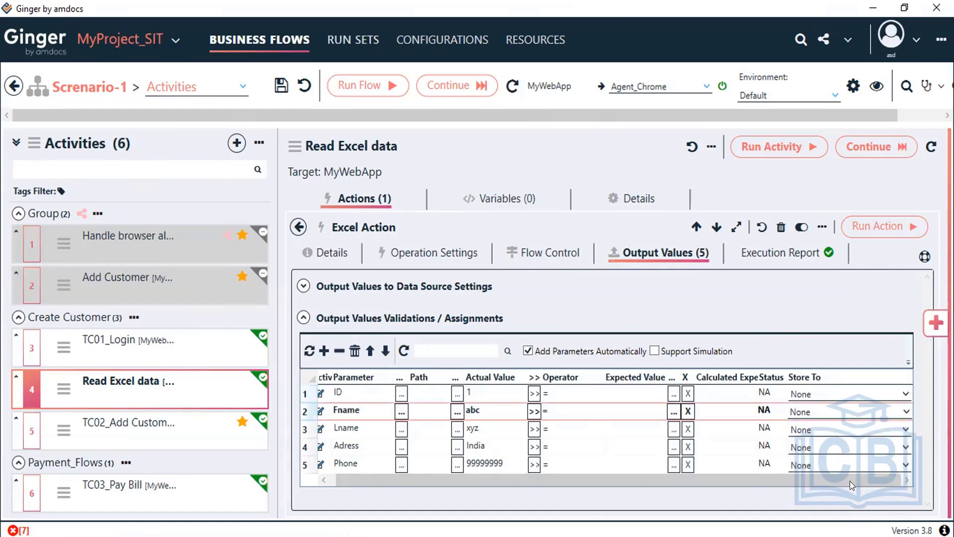
click(906, 412)
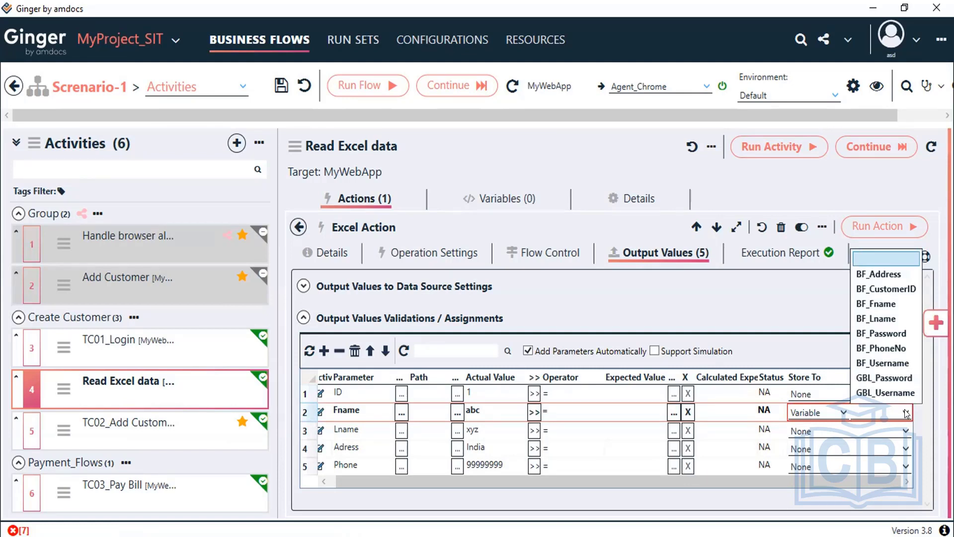
click(887, 302)
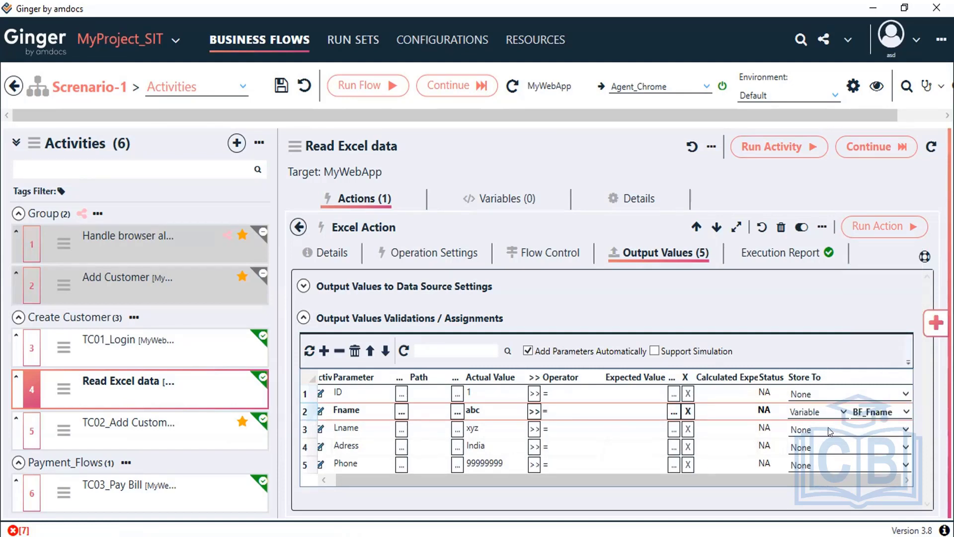
Step: Store the Lname, Adress and Phone outputs in BF_Lname, BF_Address and BF_PhoneNo
click(845, 430)
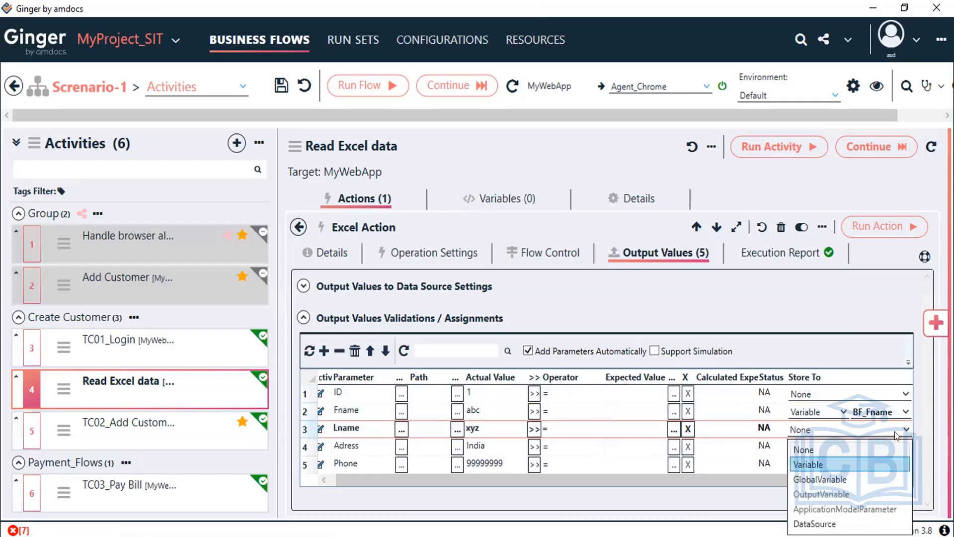
click(805, 459)
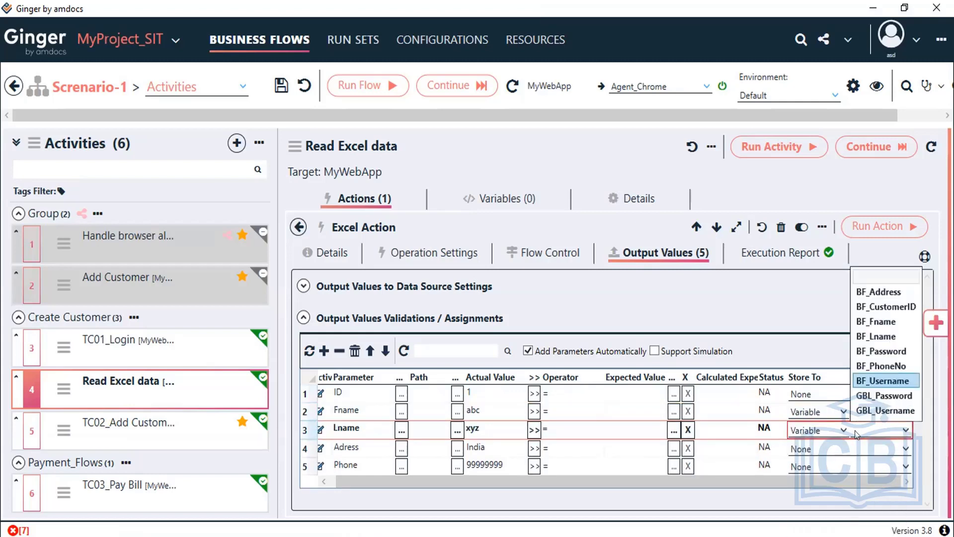
click(892, 336)
click(828, 450)
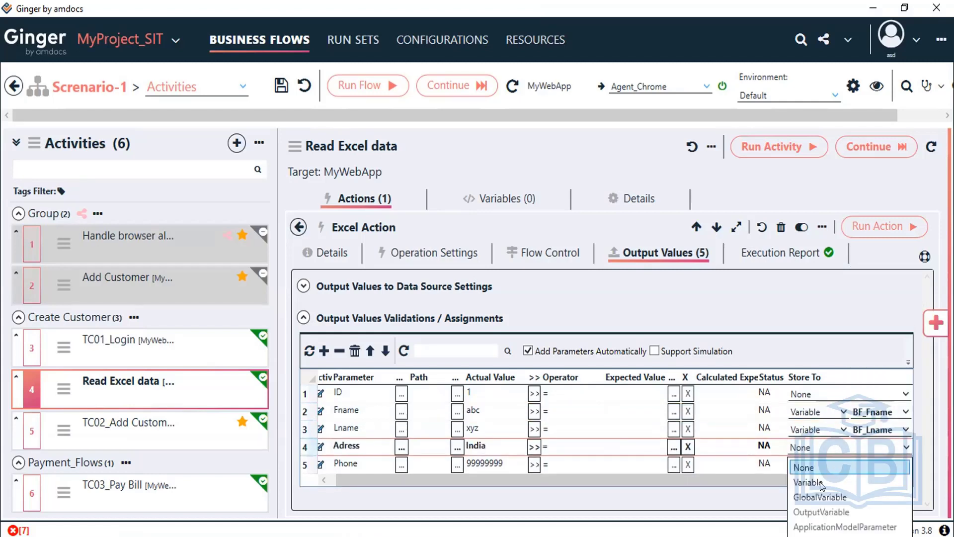
click(820, 482)
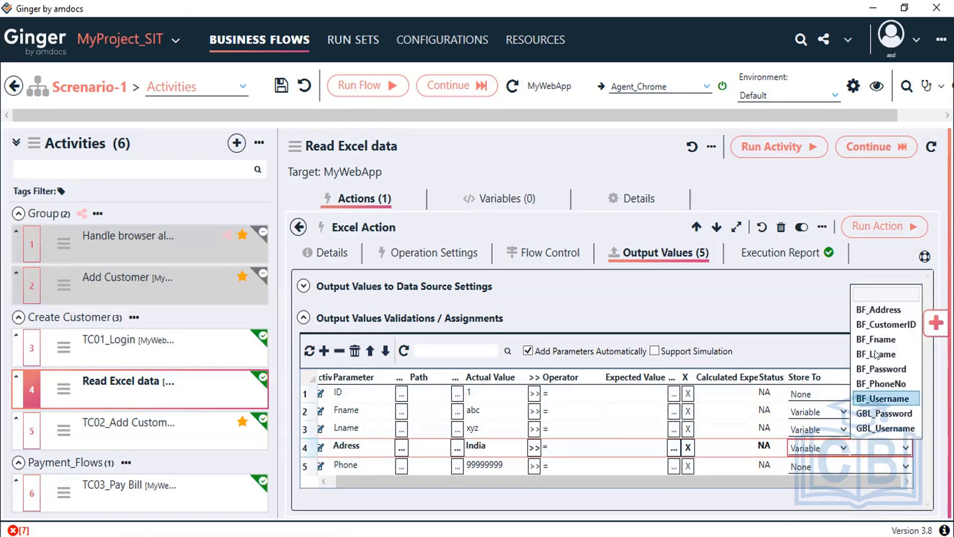
click(885, 308)
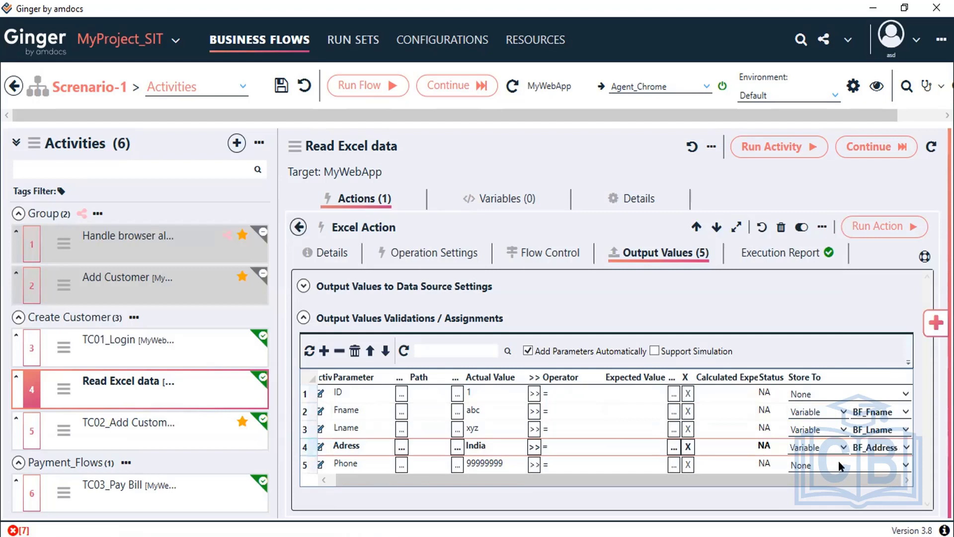
click(839, 466)
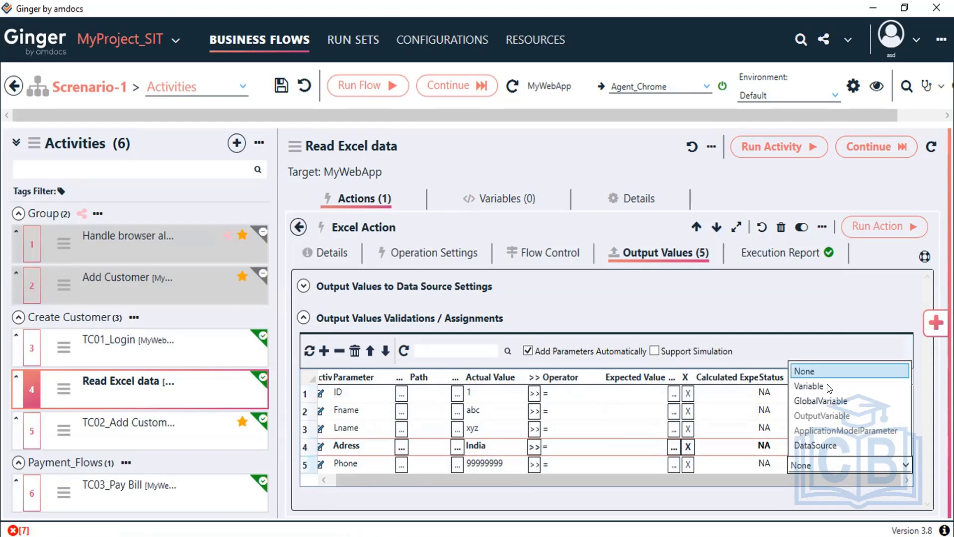
click(902, 466)
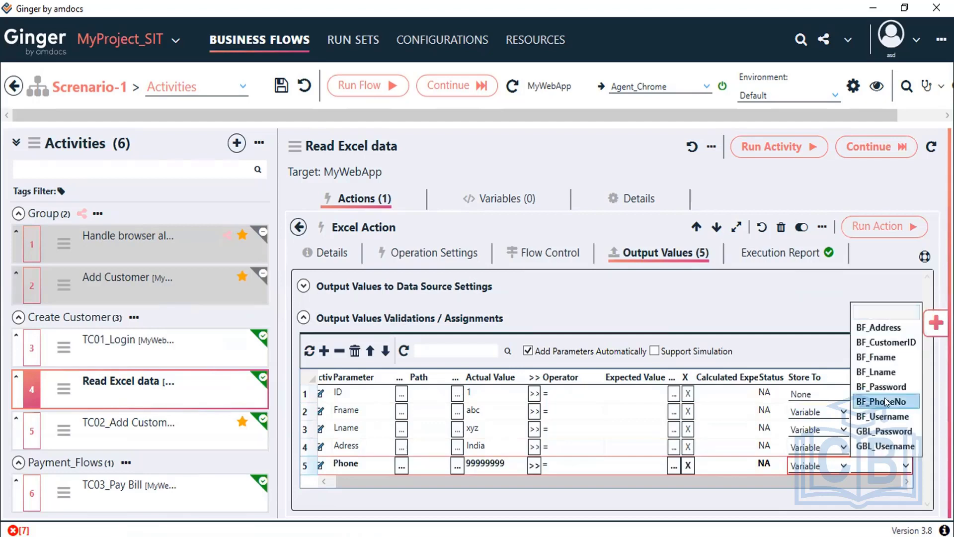
click(708, 504)
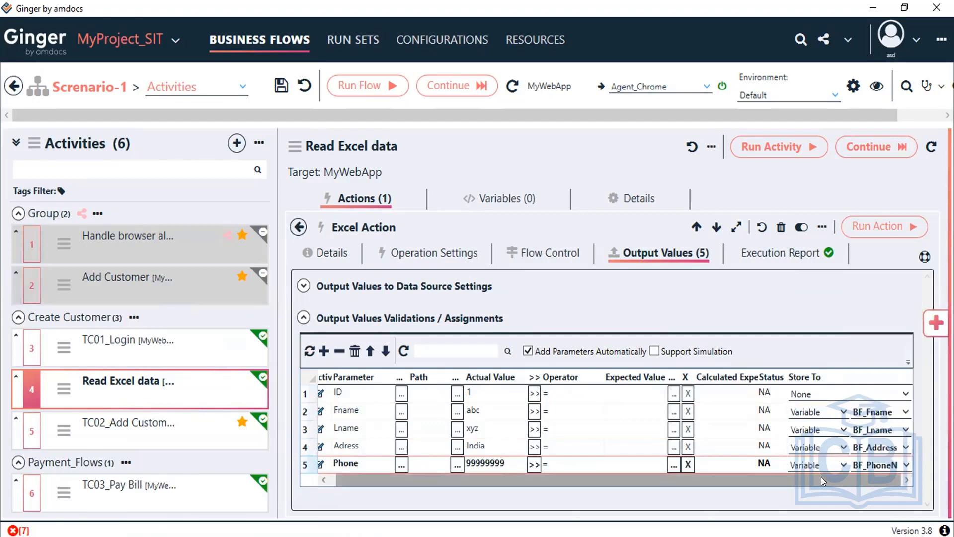
drag(810, 476, 491, 475)
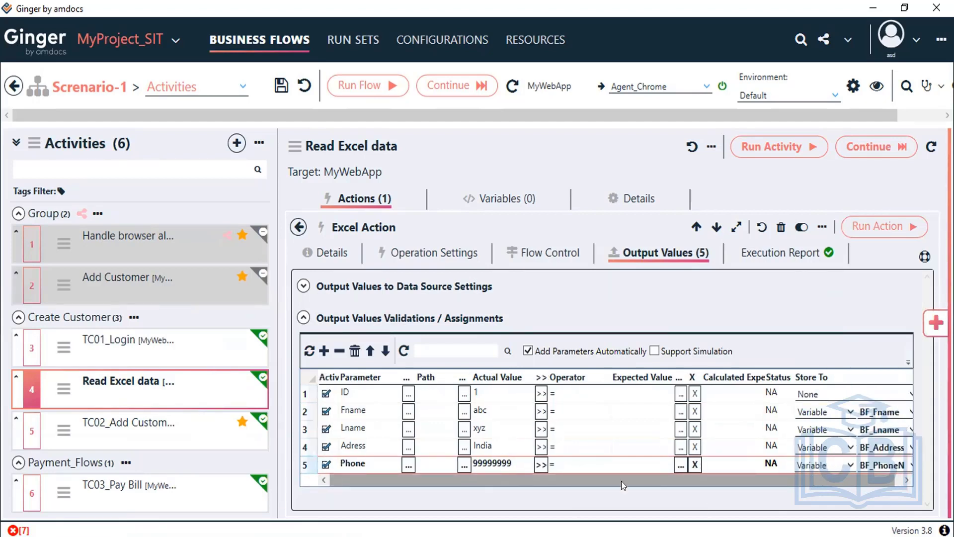
drag(622, 481, 630, 479)
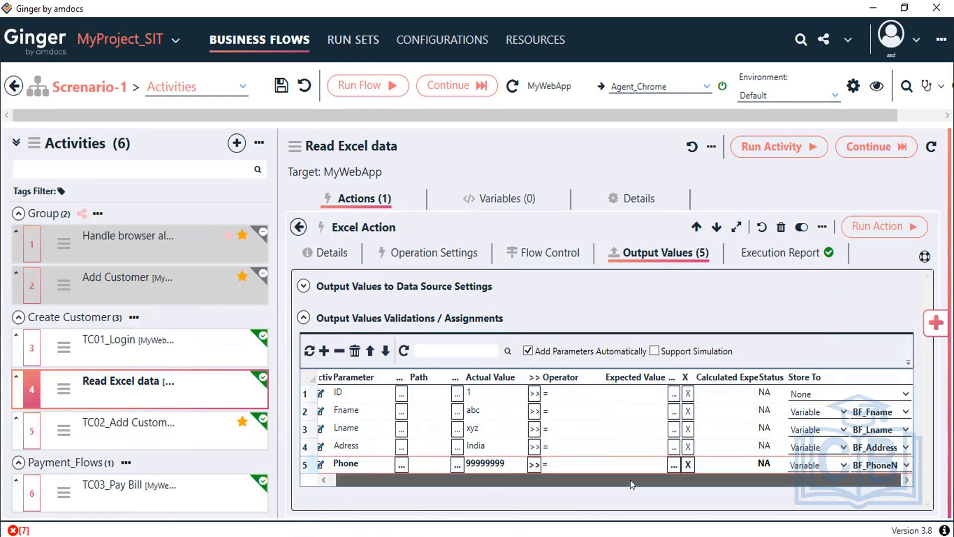
Step: Run the Read Excel data action, save Scenario-1, and open the TC02_Add Customer activity
click(878, 229)
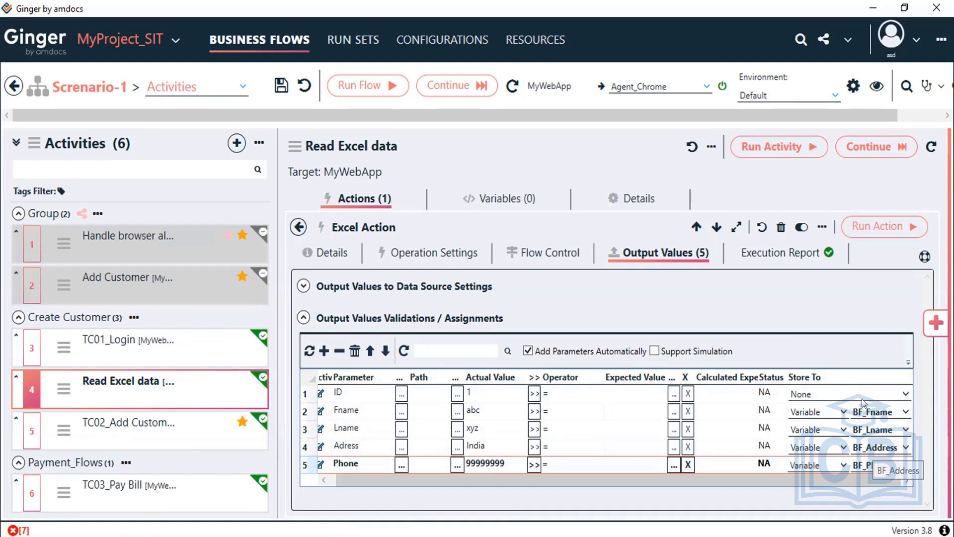
click(864, 228)
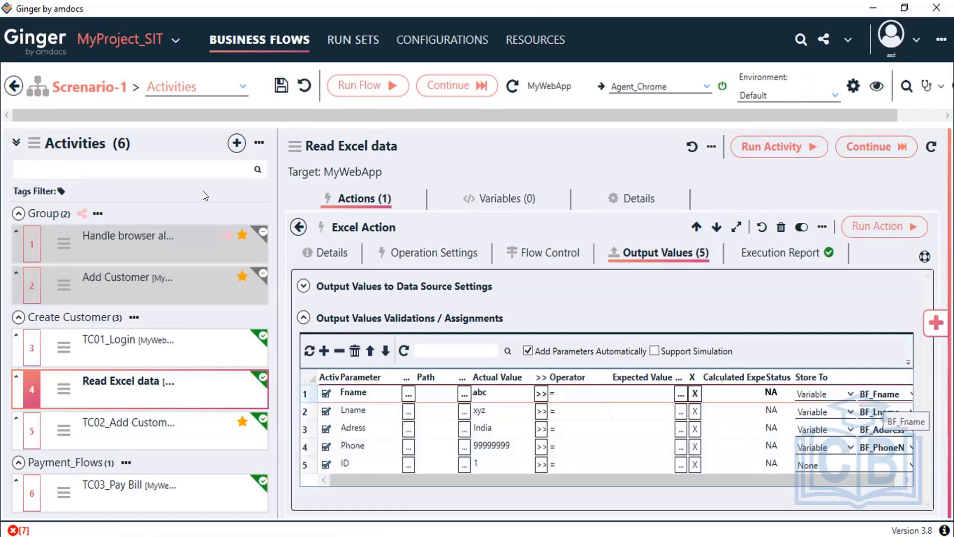
click(281, 87)
mouse_move(91, 440)
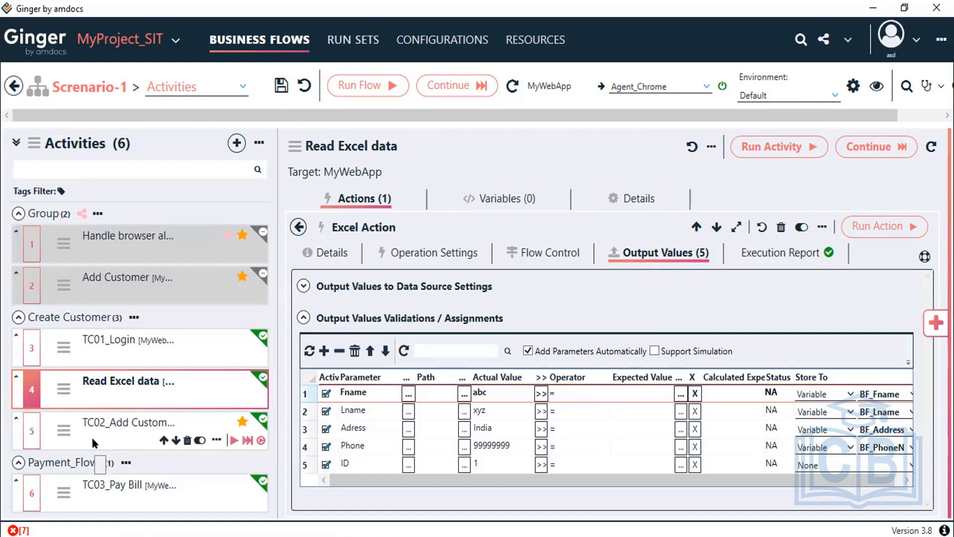
click(93, 441)
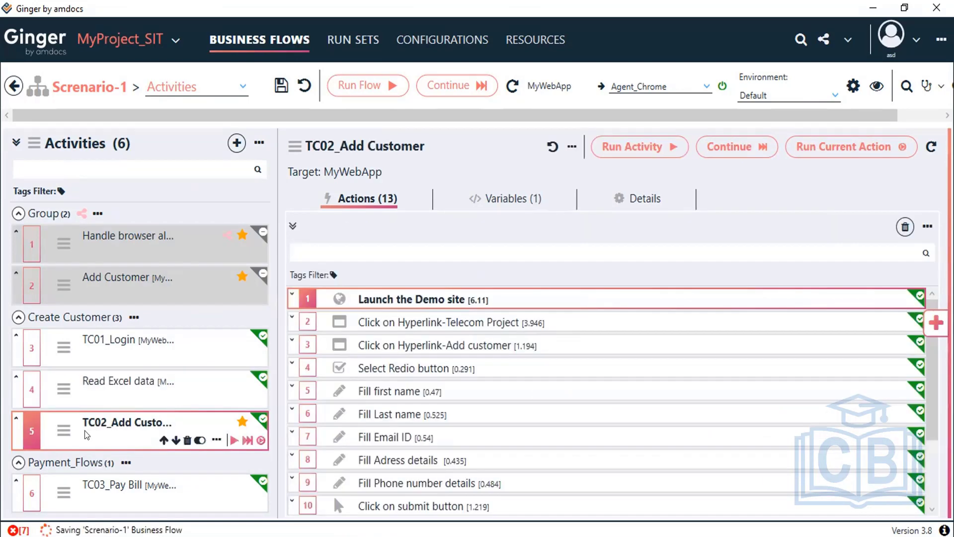
Step: Set the Fill first name action's value to the BF_Fname variable
click(443, 395)
double_click(443, 396)
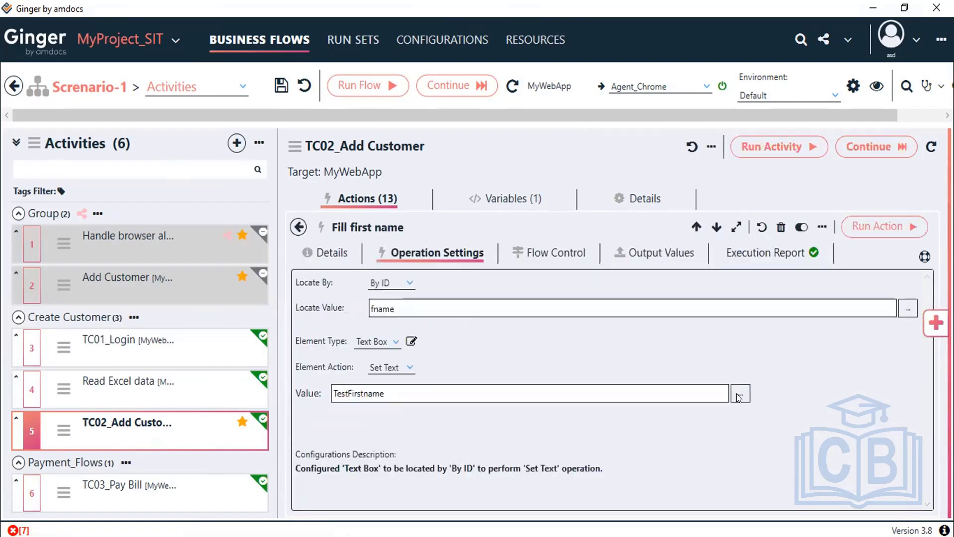
click(741, 393)
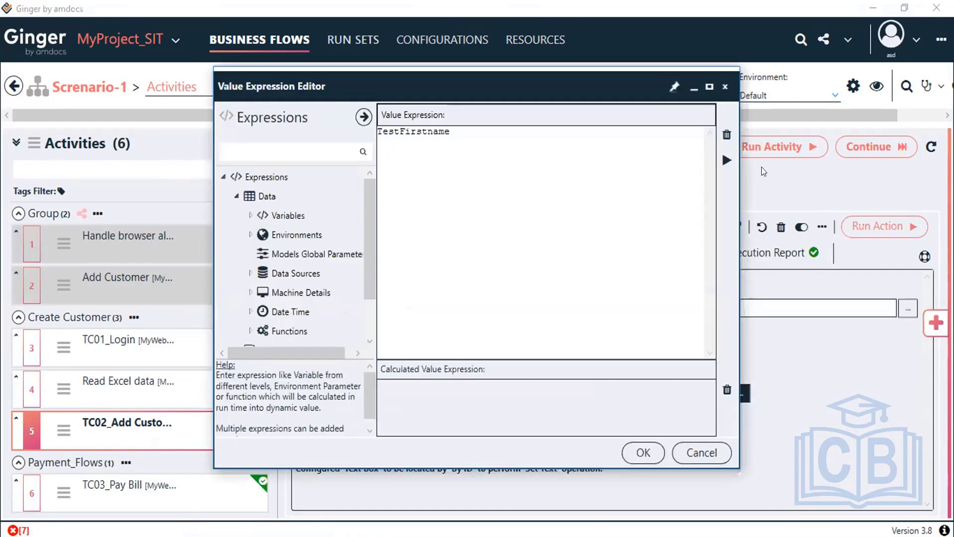
click(249, 215)
click(263, 254)
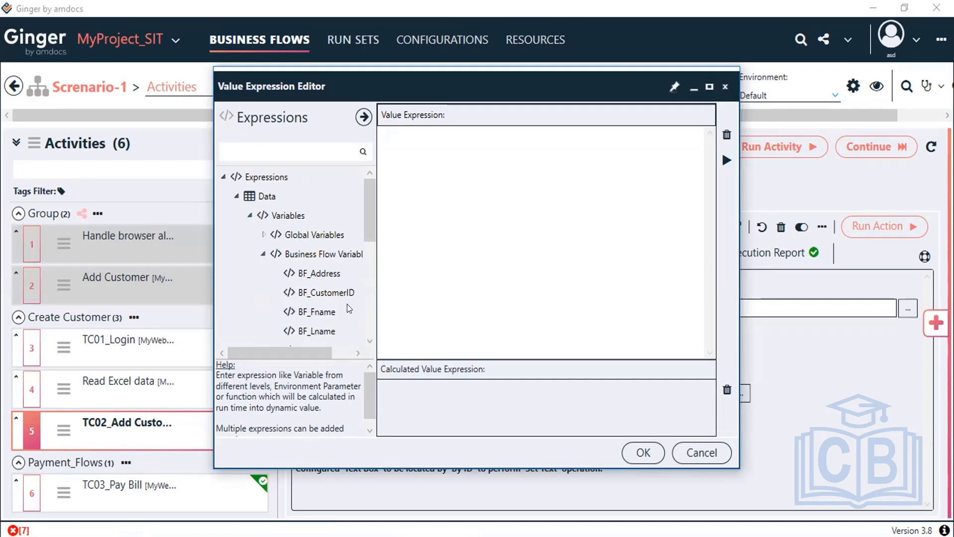
click(317, 304)
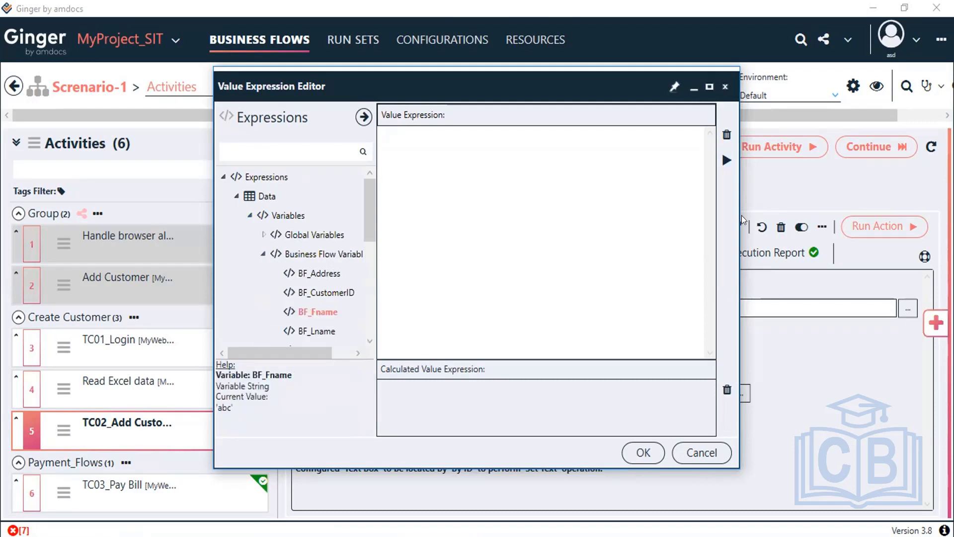
click(727, 160)
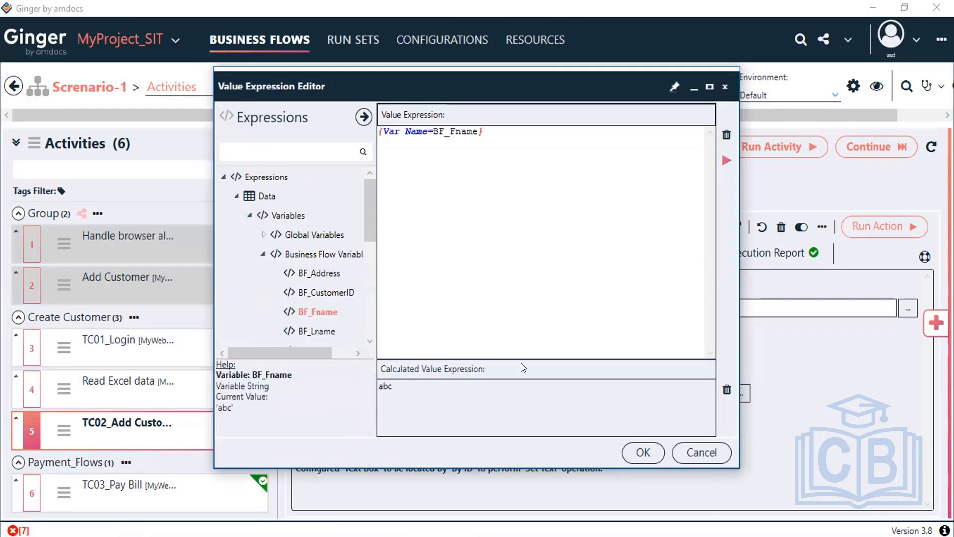
double_click(385, 386)
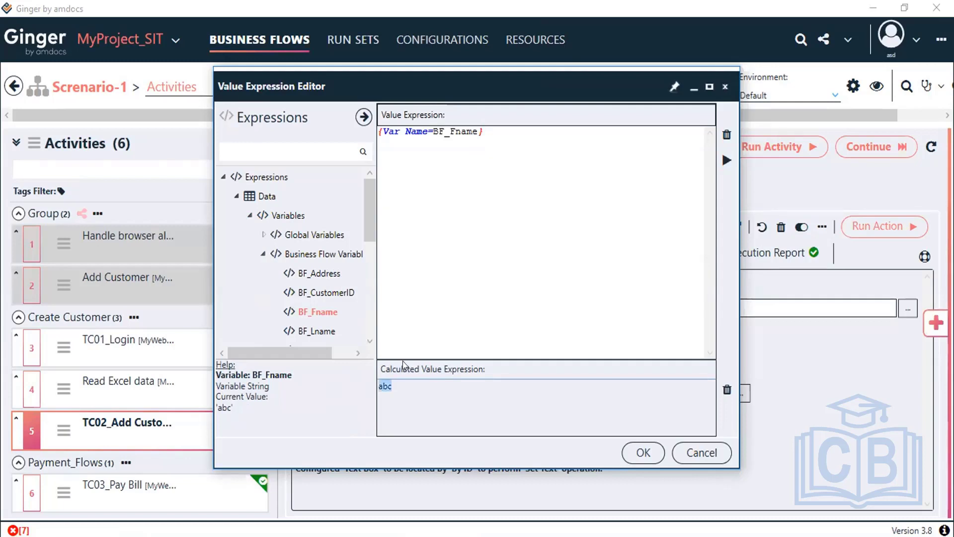
click(631, 449)
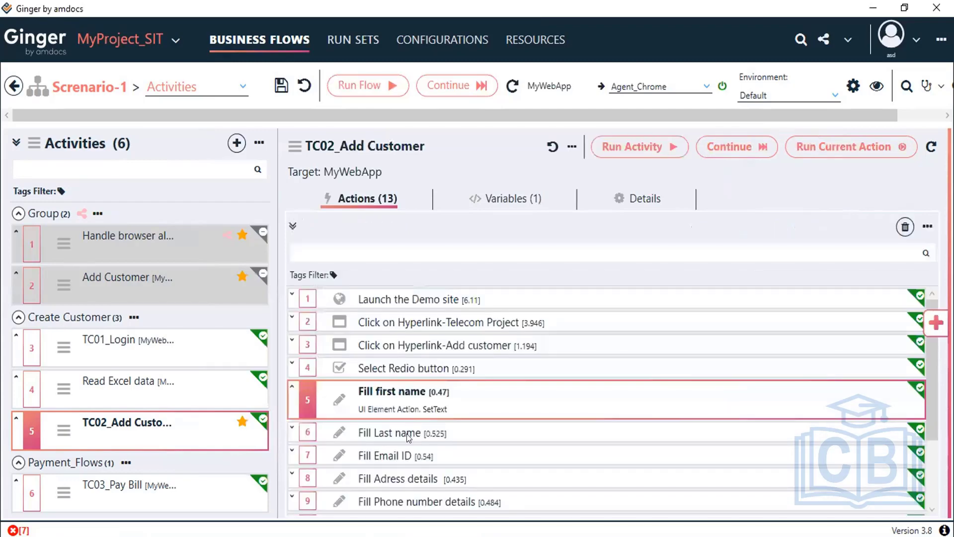
Step: Set the Fill Last name action's value to the BF_Lname variable
double_click(406, 434)
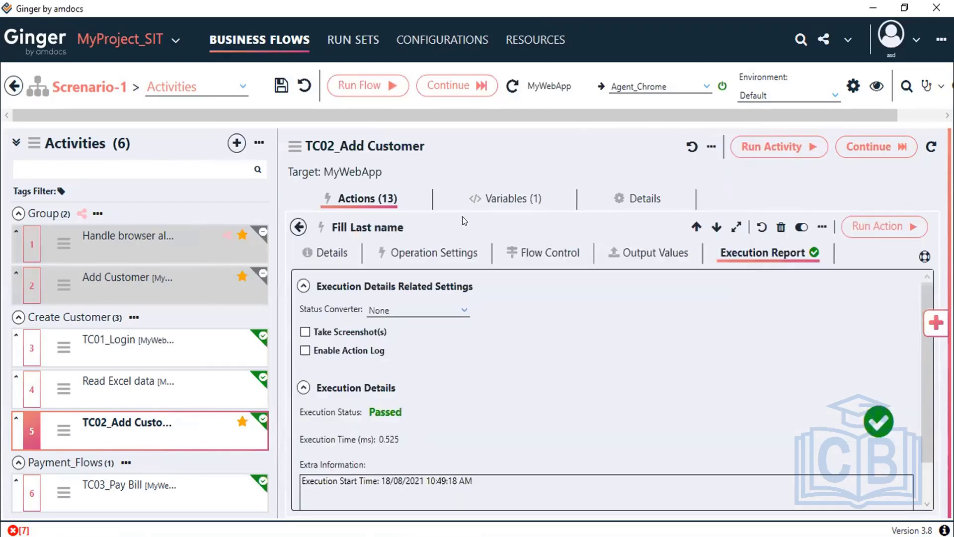
click(441, 252)
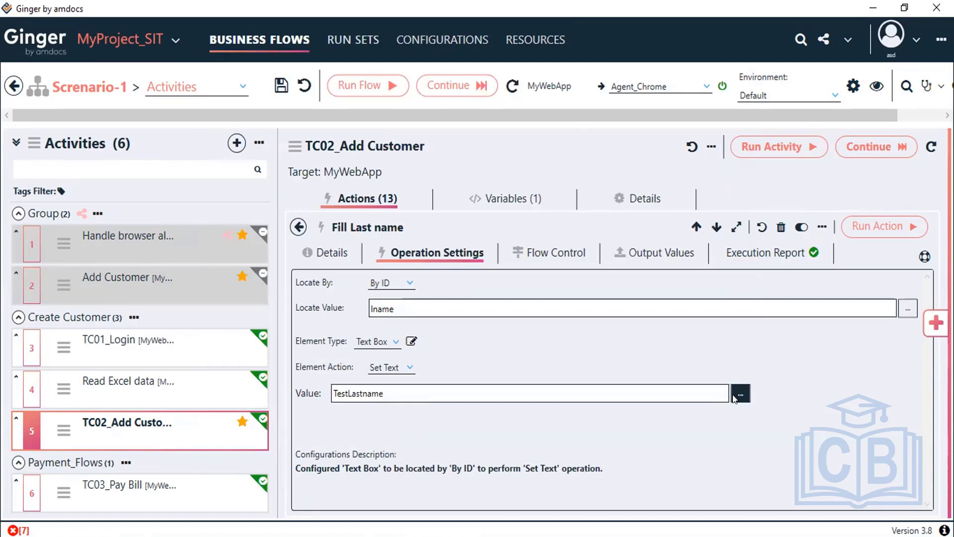
click(734, 397)
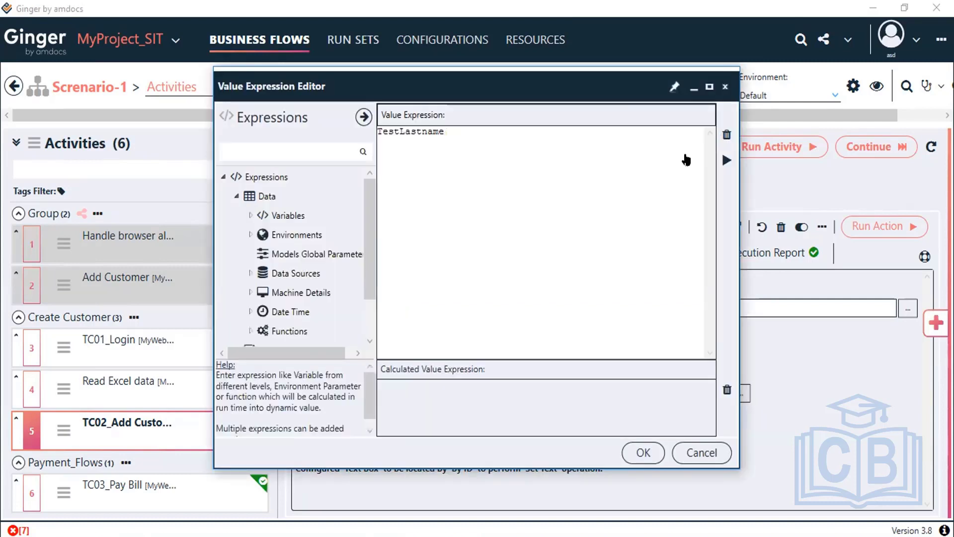
click(250, 216)
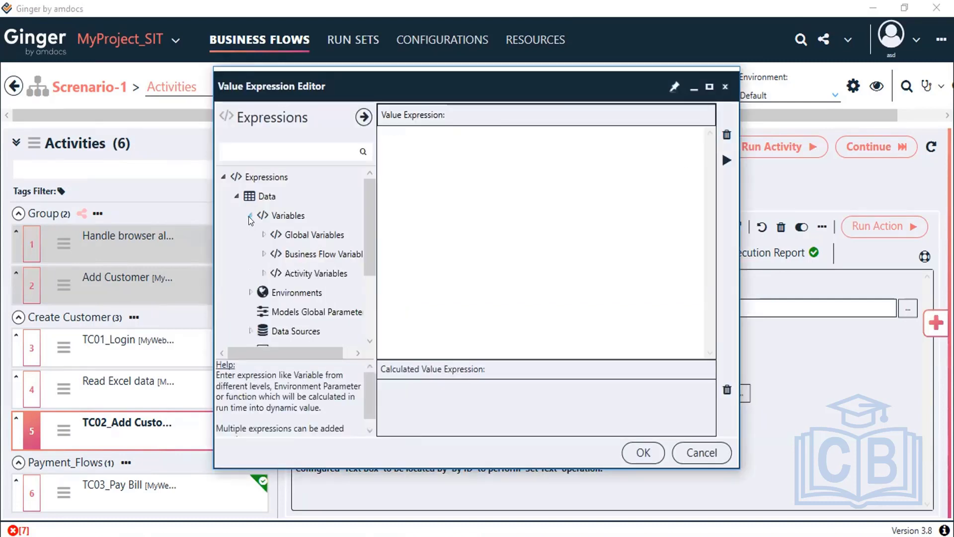
click(264, 254)
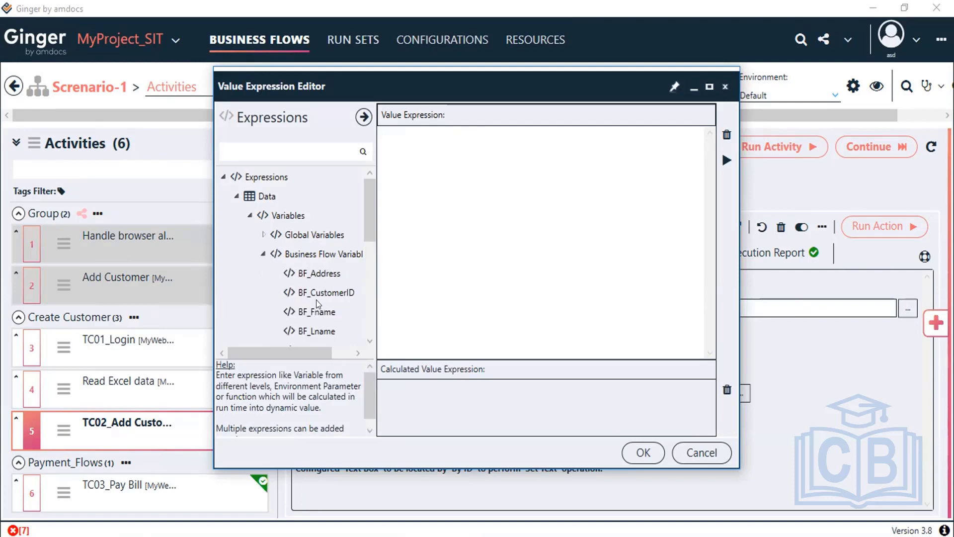
double_click(326, 330)
click(727, 160)
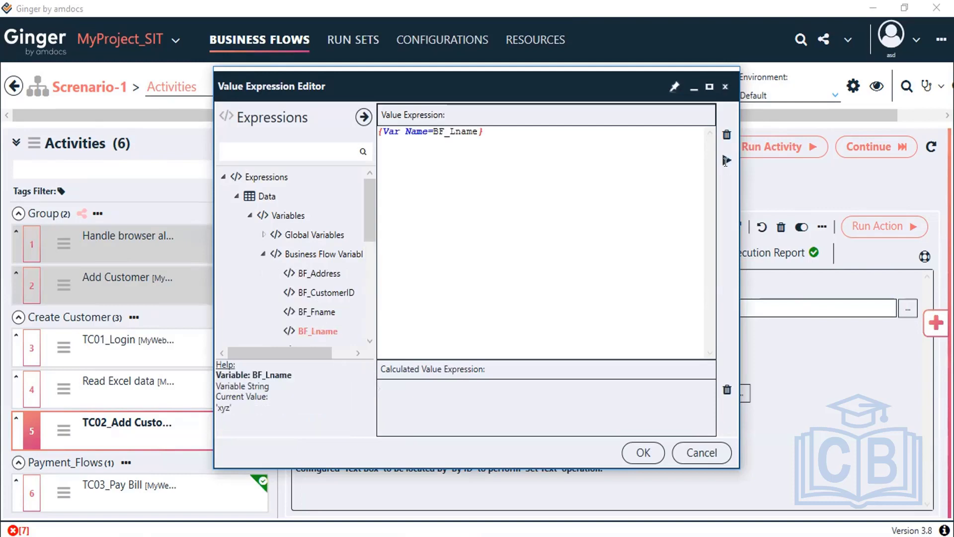
click(643, 453)
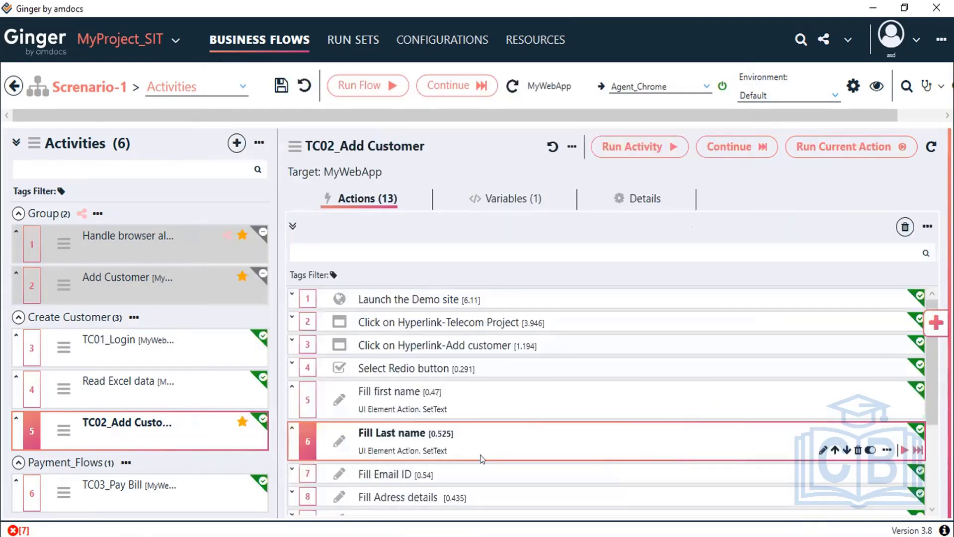
Step: Review the Fill Email ID action's operation settings and save the business flow
scroll(414, 396, down, 1)
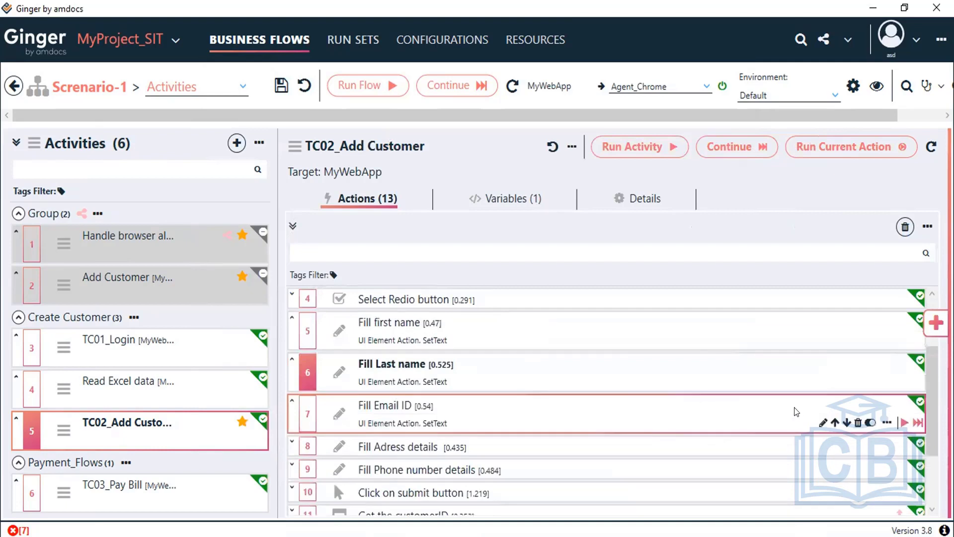
double_click(486, 407)
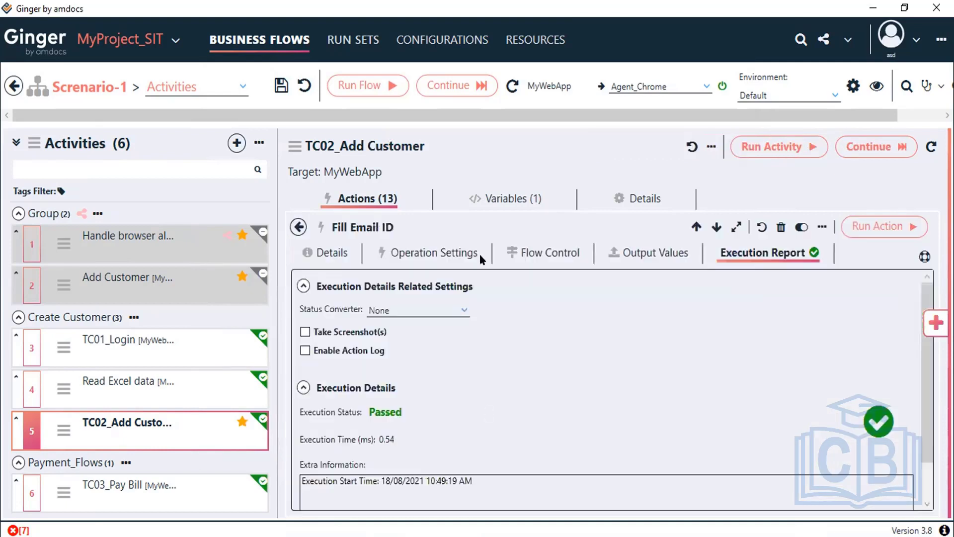
click(420, 254)
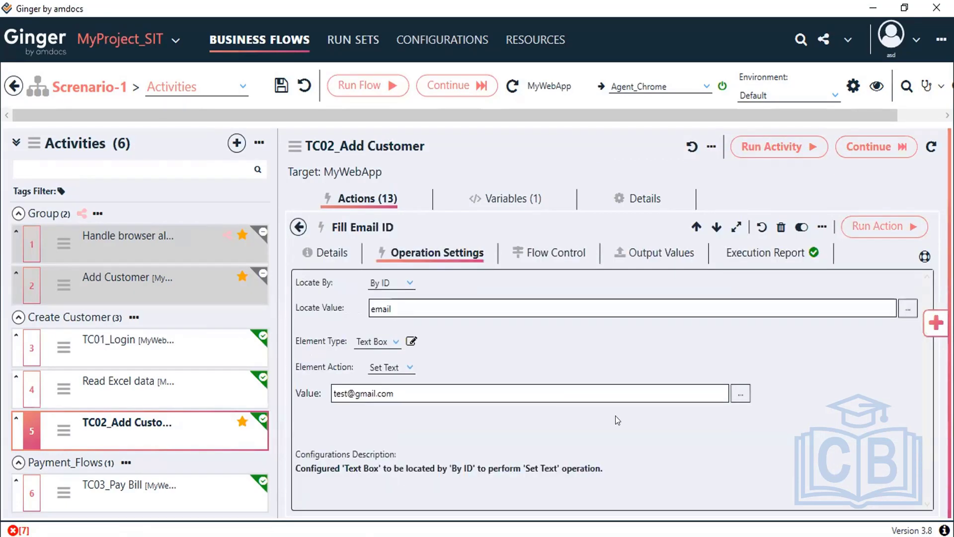
click(279, 84)
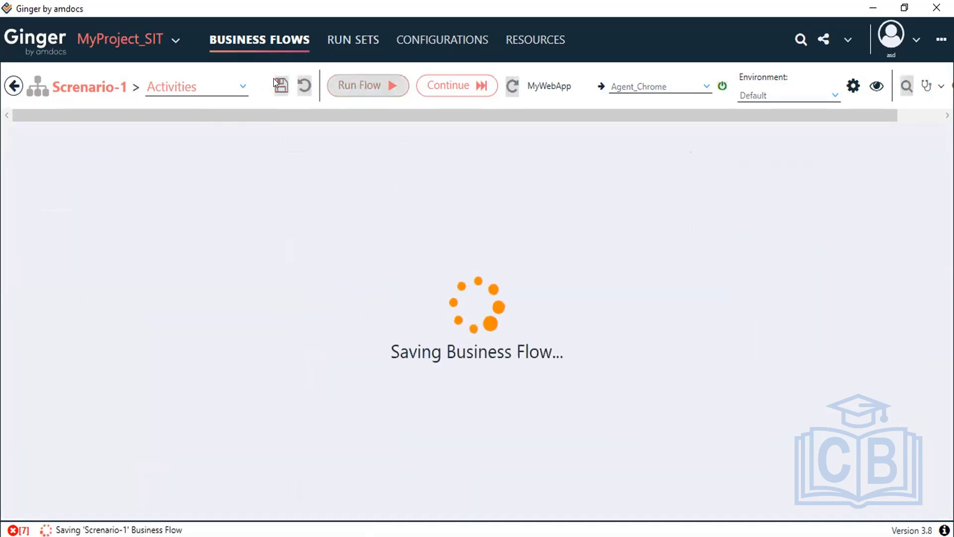
click(11, 85)
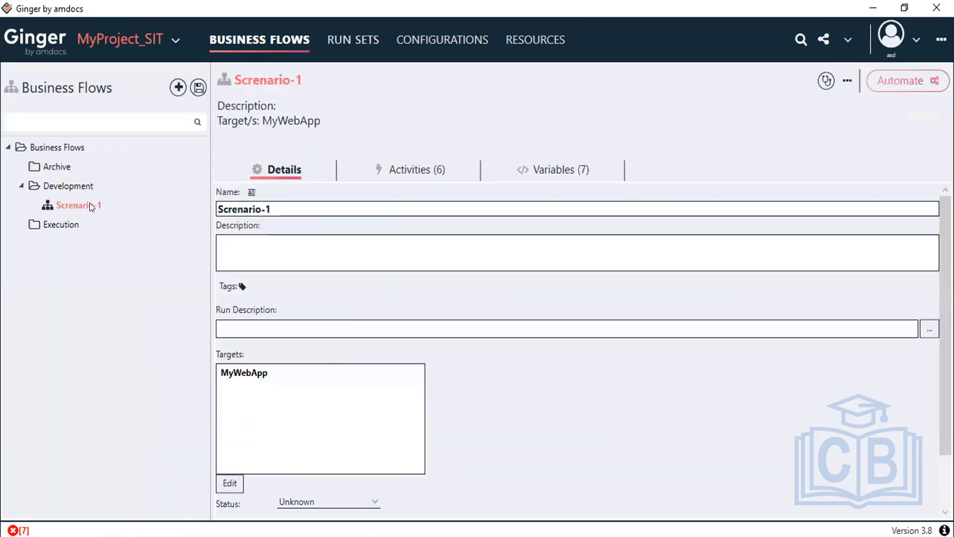
Step: In Customer_details.xlsx, add an Email header in F1 and a sample outlook.com address in F2
click(427, 170)
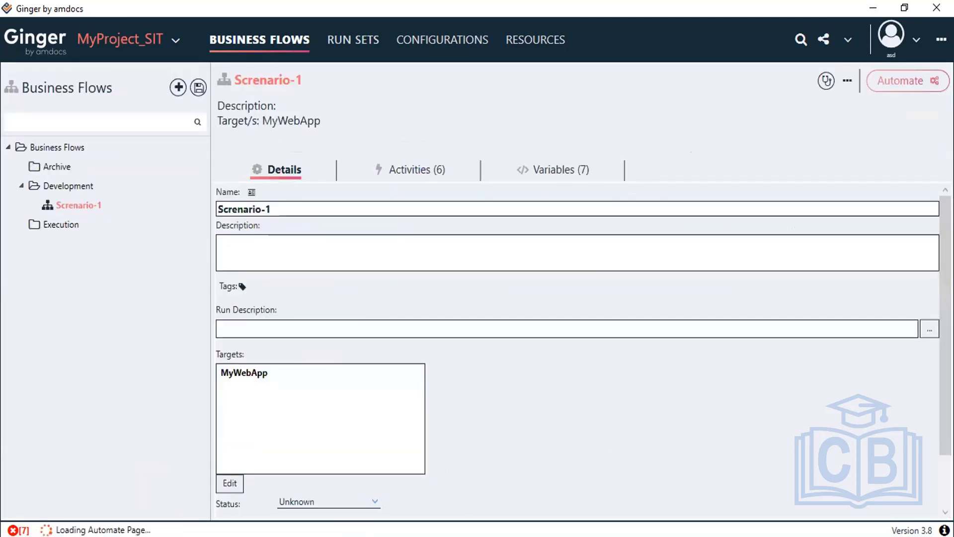
key(alt+Tab)
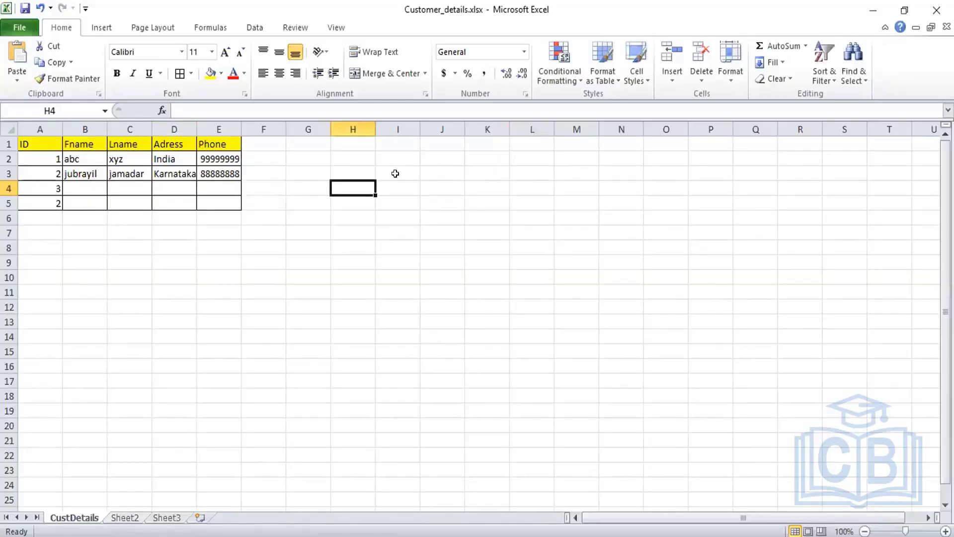
text(EMa)
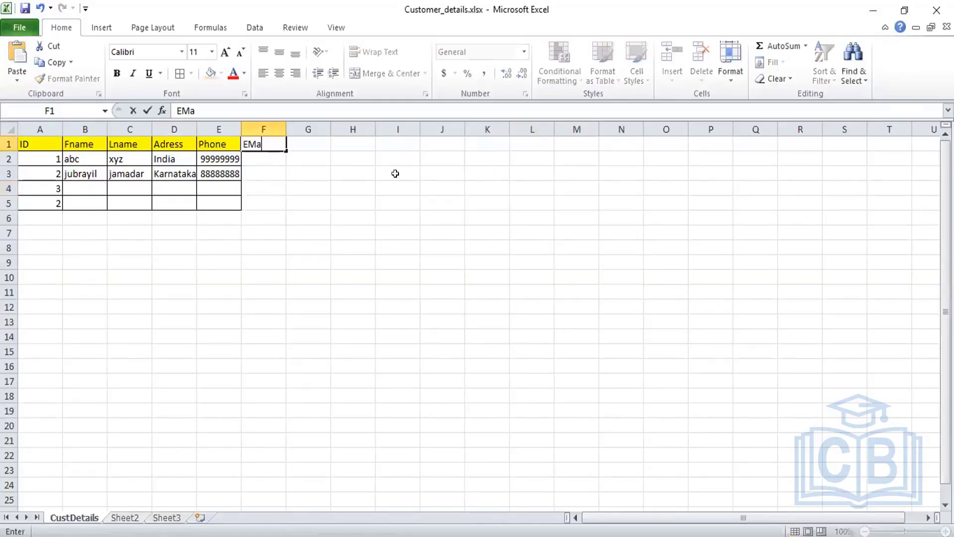
text(i)
key(BackSpace)
key(BackSpace)
key(BackSpace)
text(mail)
key(Return)
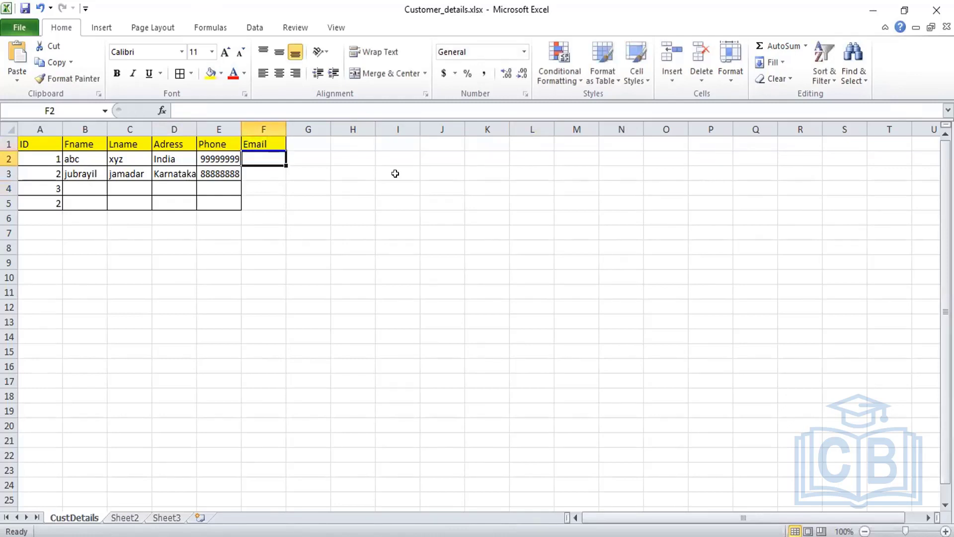
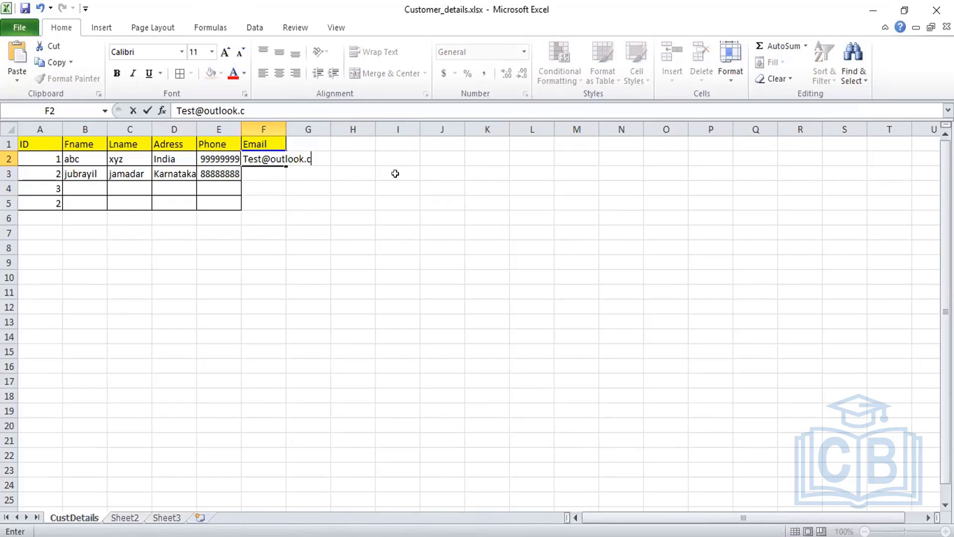
key(Return)
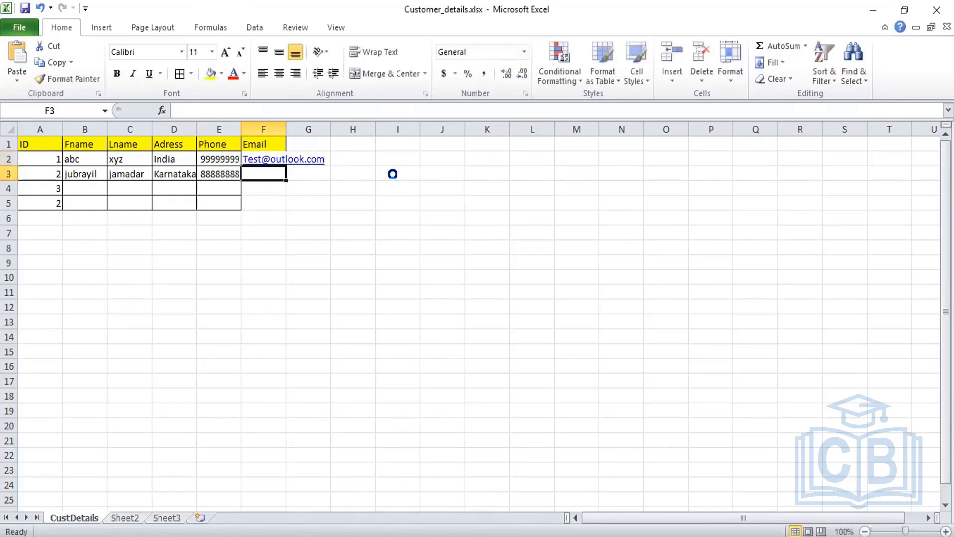
Step: Copy the address into F3, edit it into a second sample address, and widen column F
drag(286, 129, 325, 128)
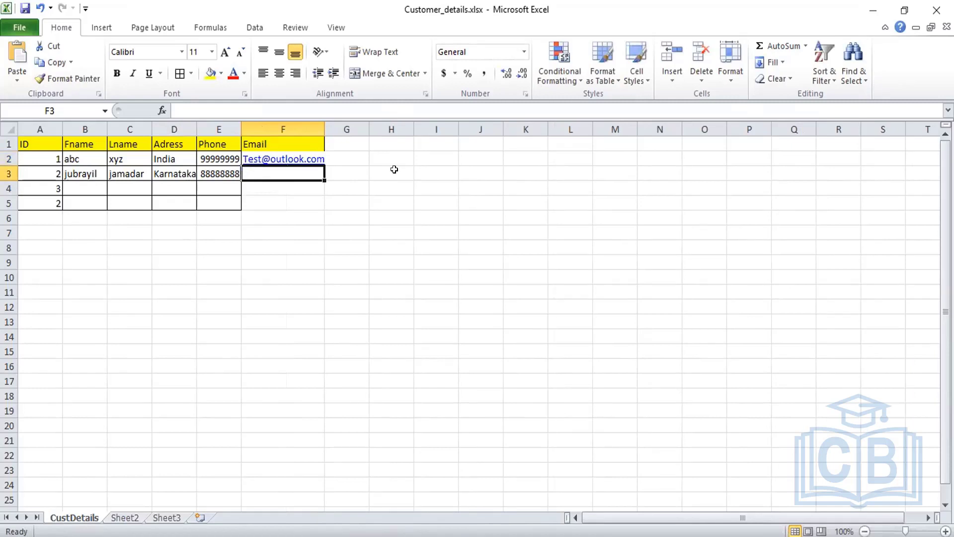
key(Up)
key(ctrl+c)
key(Down)
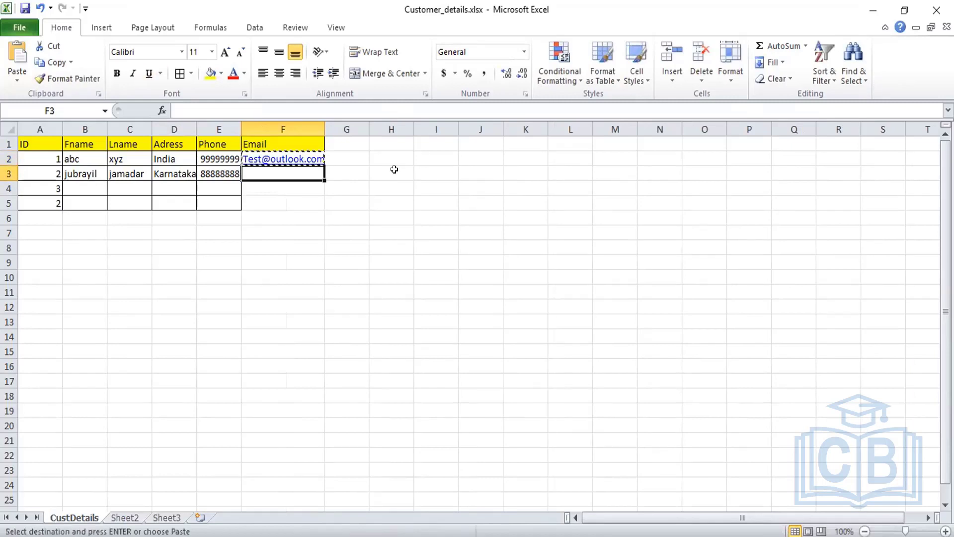
key(ctrl+v)
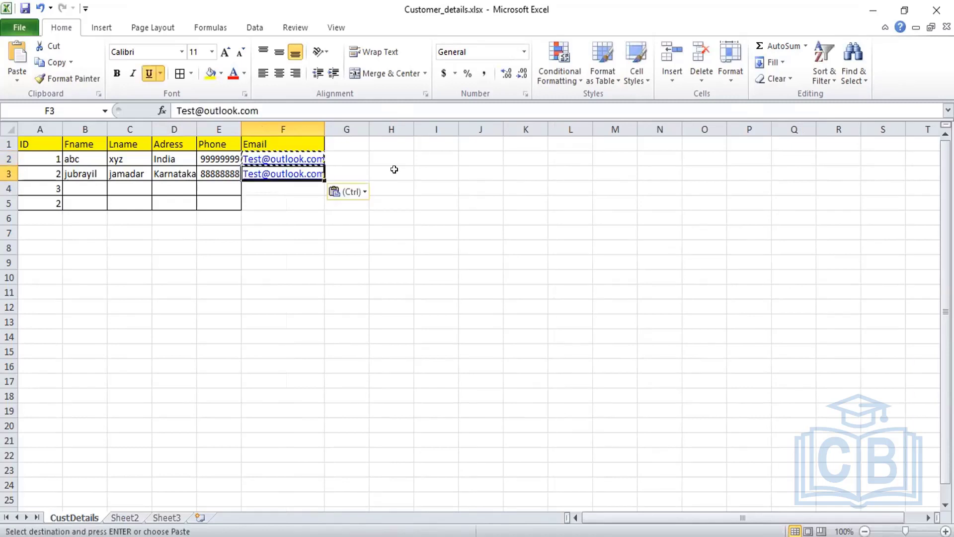
click(195, 106)
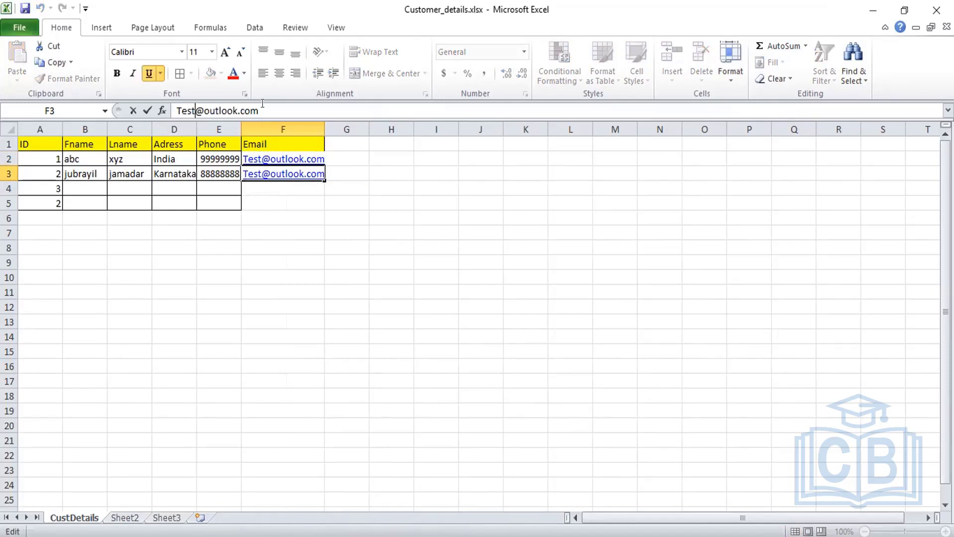
text(12)
click(387, 199)
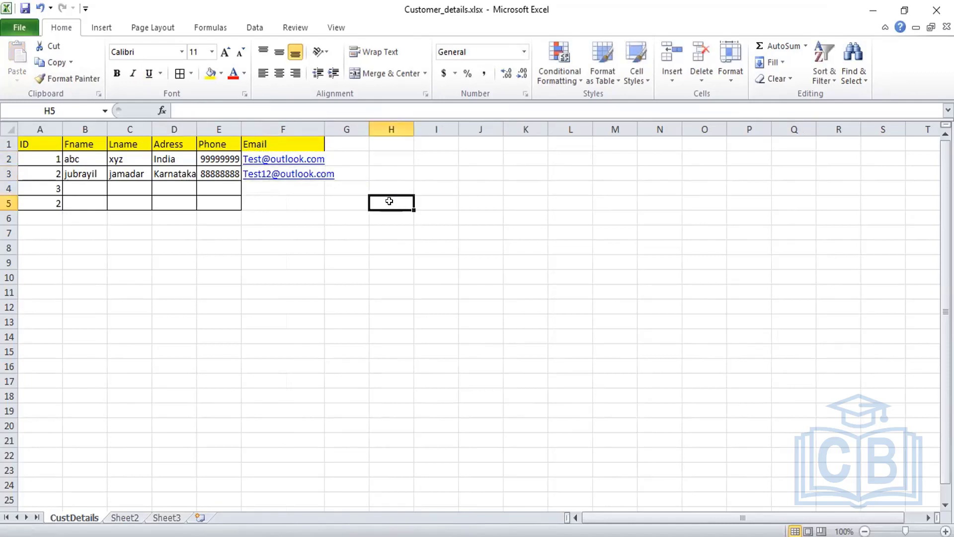
drag(324, 130, 372, 129)
Step: Apply All Borders to A1:F5 and change cell A5's ID to 4
drag(43, 137, 299, 207)
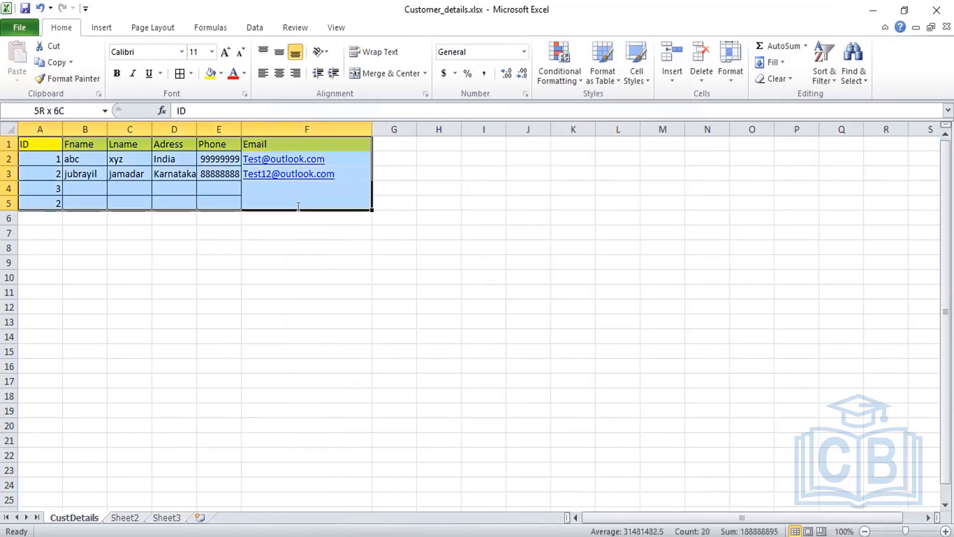
click(180, 74)
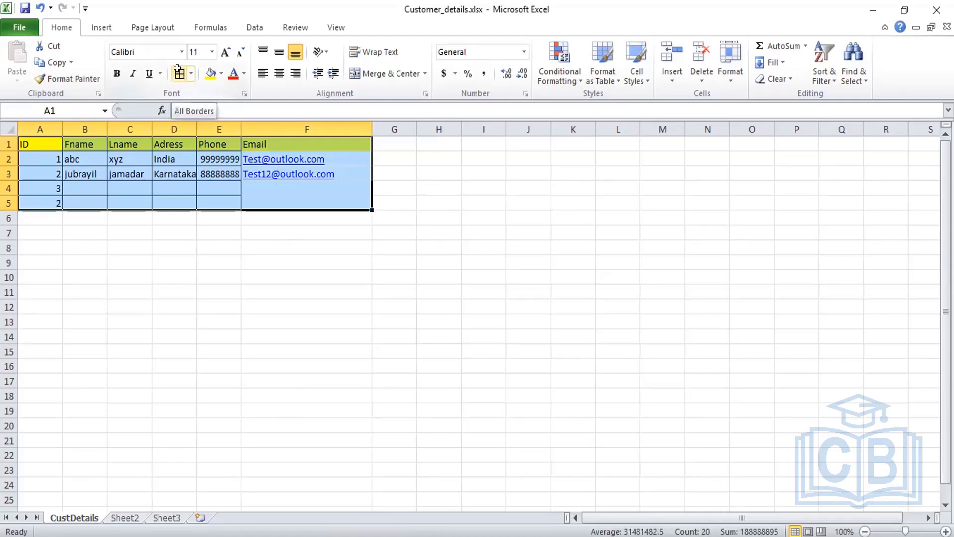
click(54, 207)
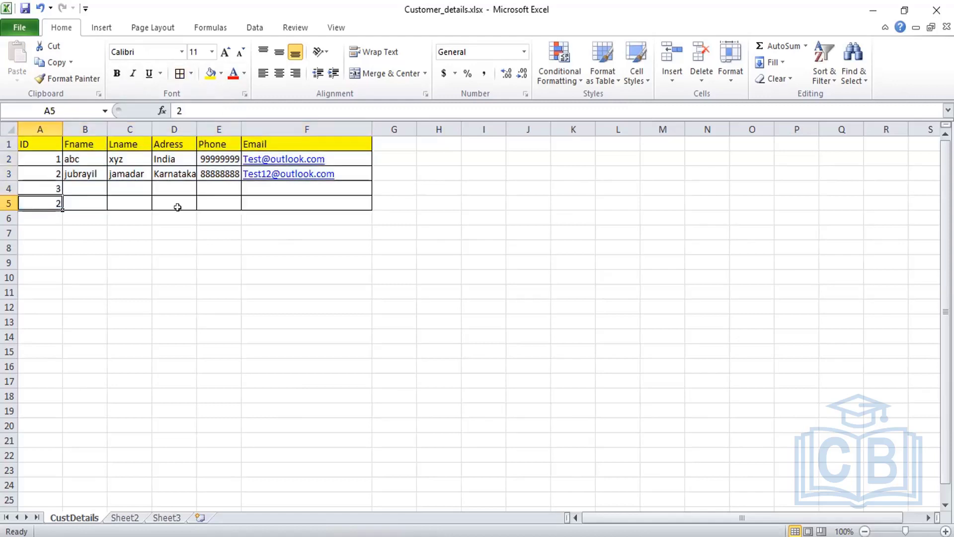
text(4)
click(288, 283)
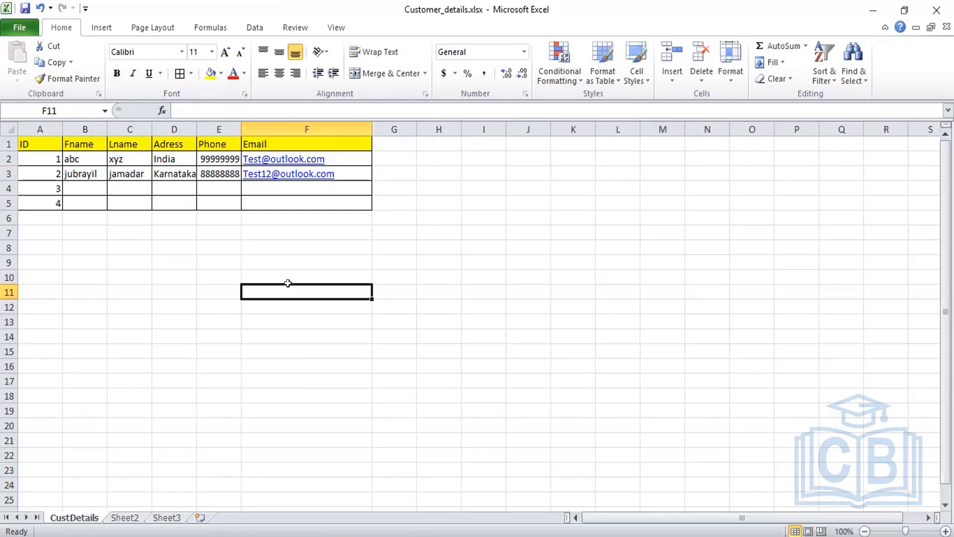
click(394, 247)
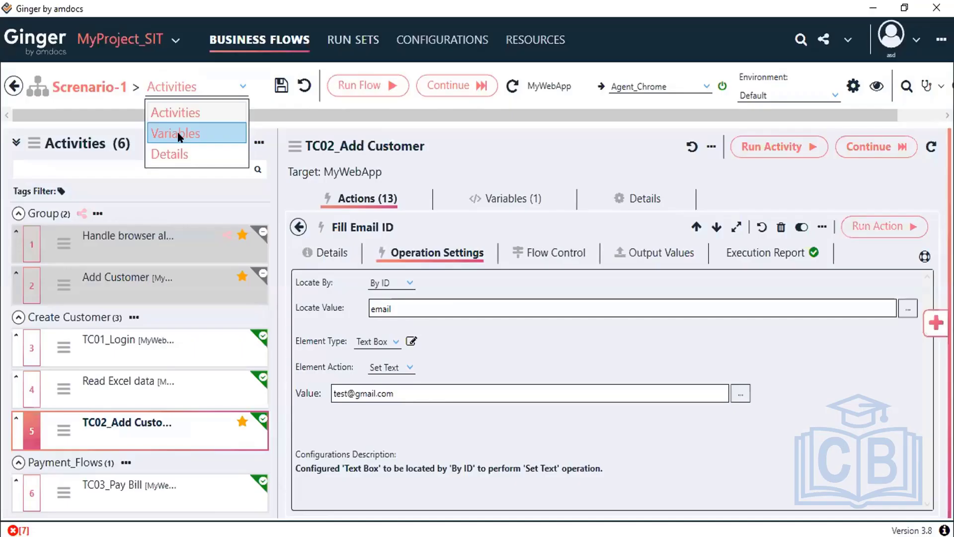
Step: Add a new string variable to Scenario-1, rename it BF_Email, and save the flow
click(179, 133)
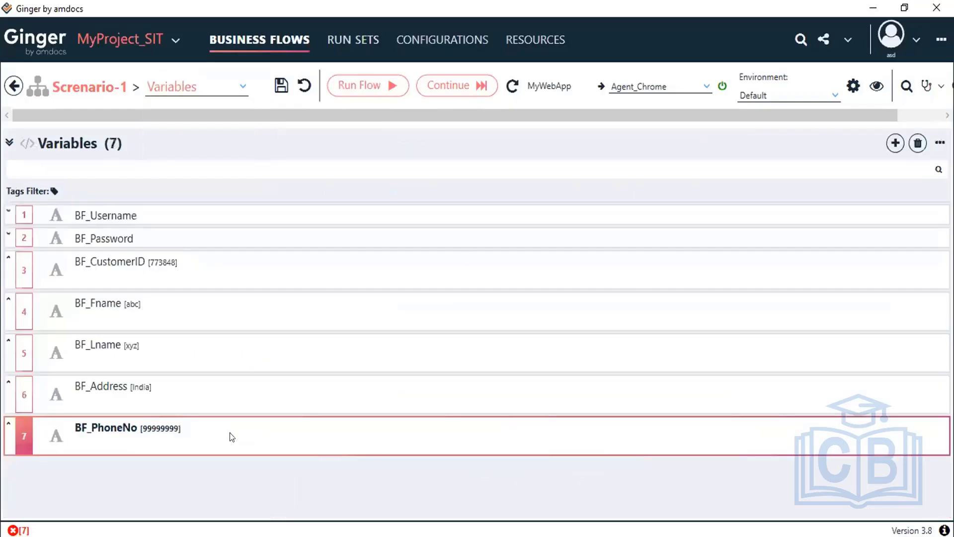
click(890, 145)
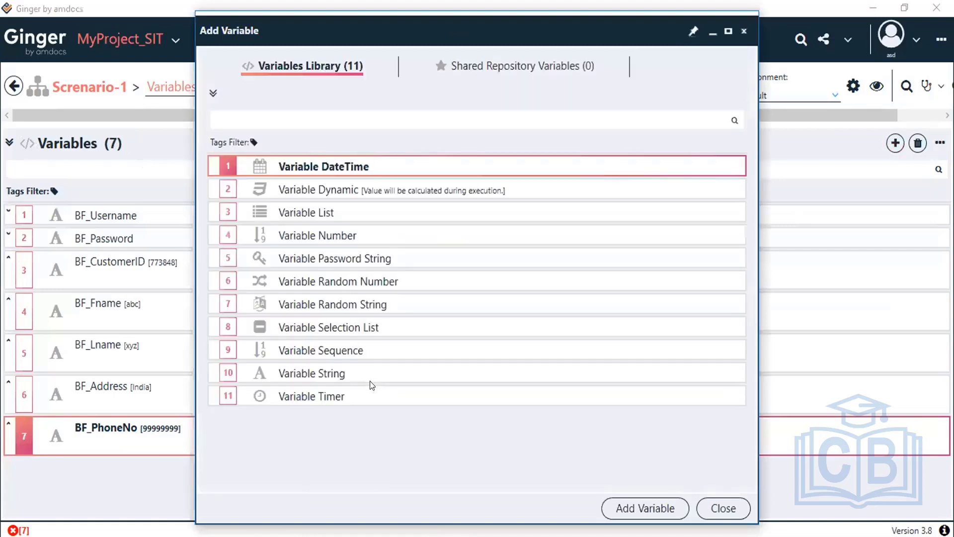
double_click(370, 383)
click(723, 508)
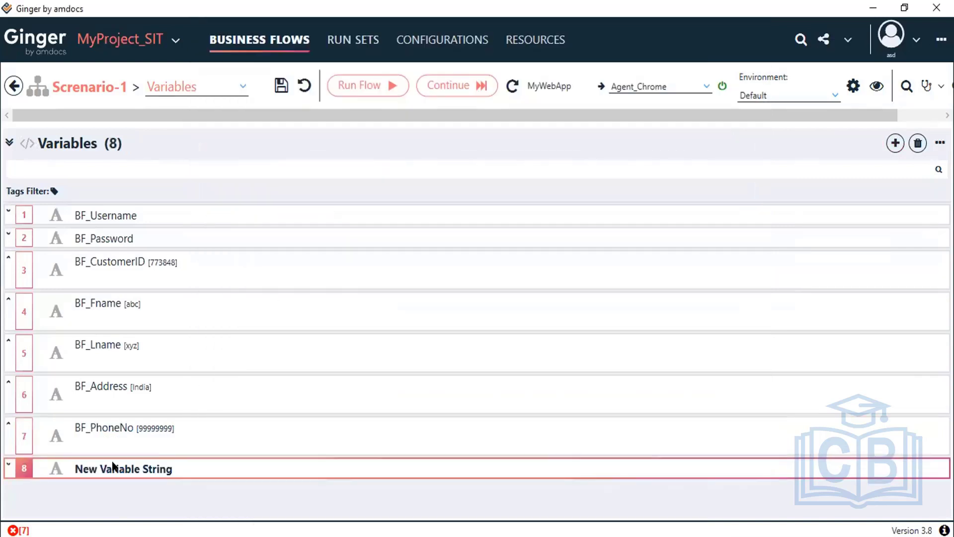
double_click(112, 464)
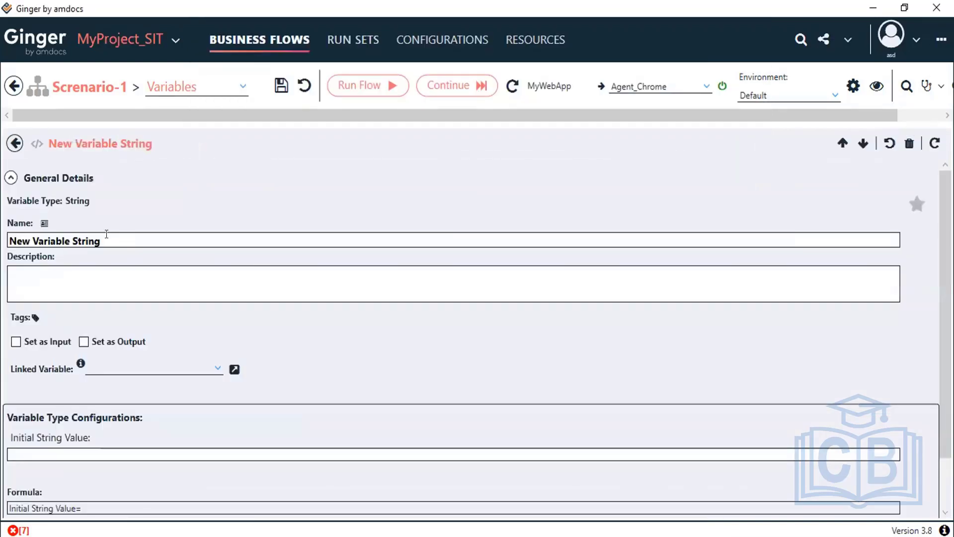
drag(106, 234, 1, 206)
text(B)
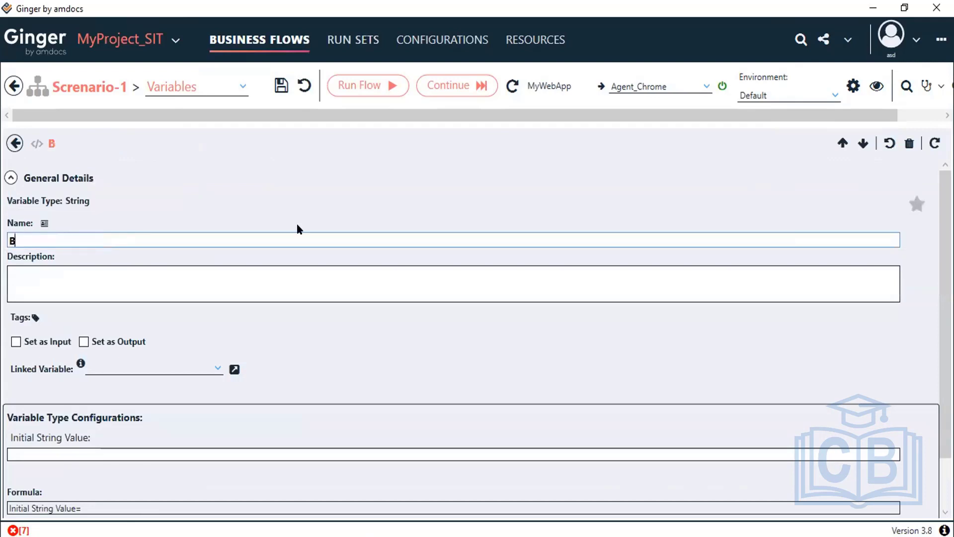
text(F_Email)
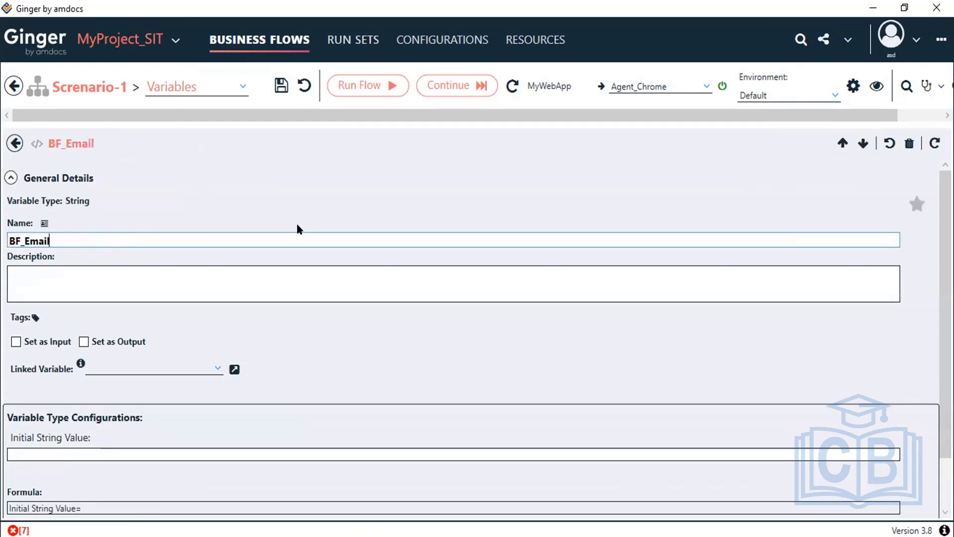
click(280, 87)
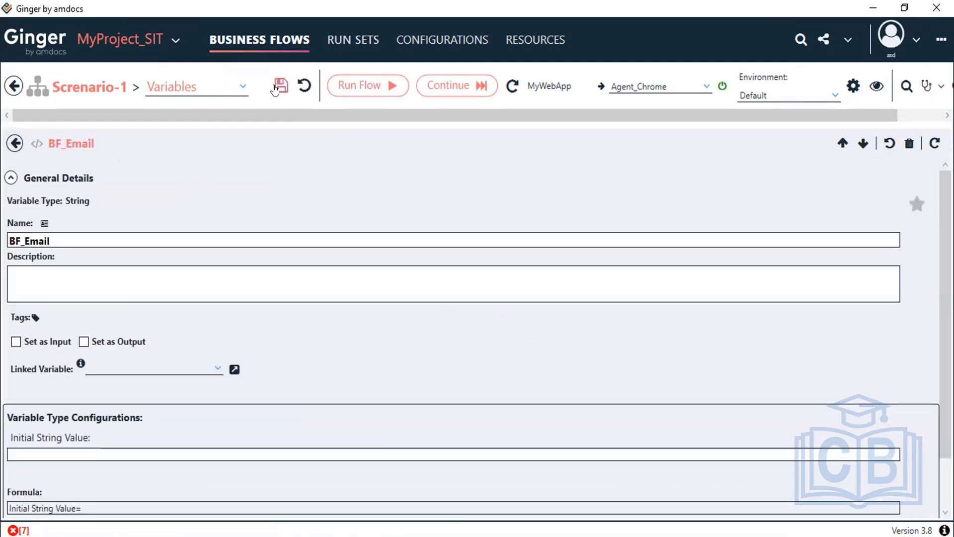
click(13, 87)
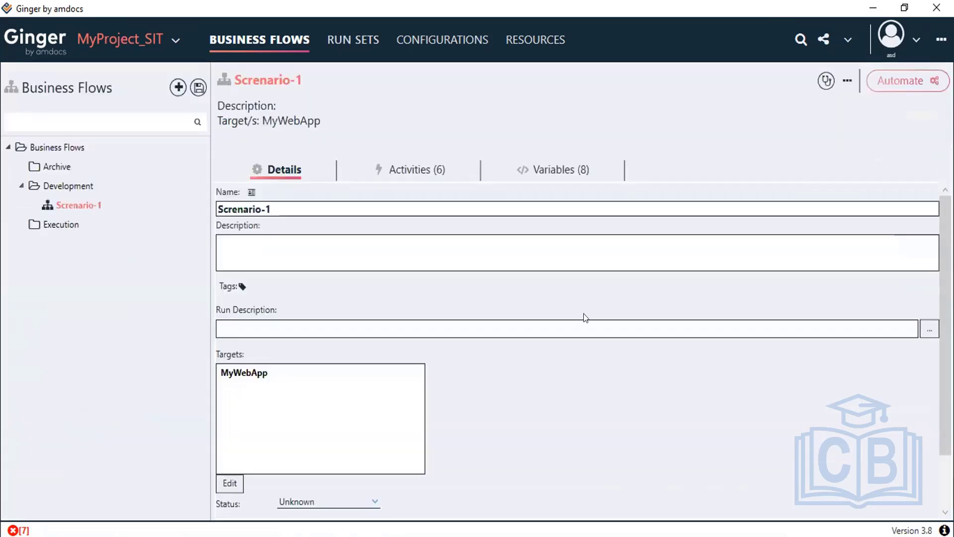
Step: Save the business flows, dismiss the warning, and reopen Scenario-1's Variables section
double_click(80, 206)
double_click(78, 204)
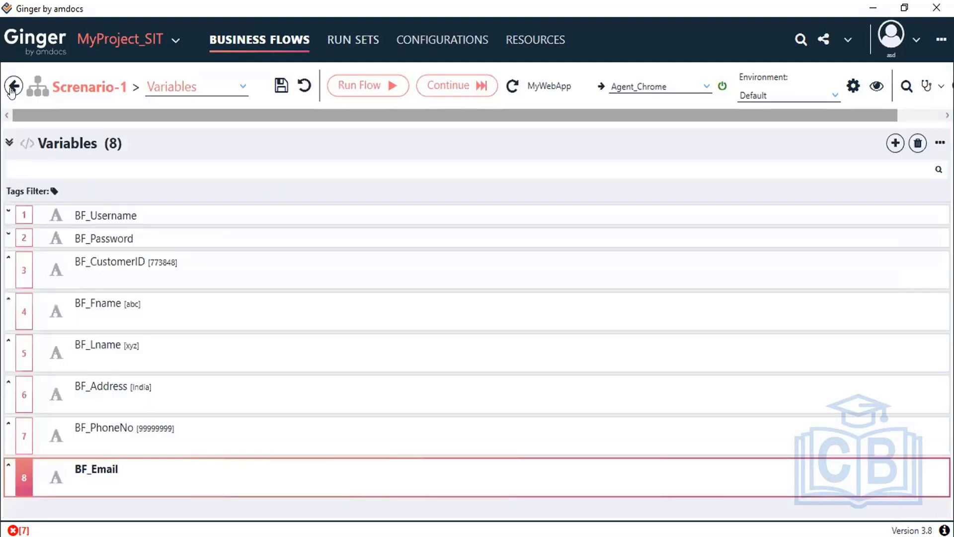
click(10, 87)
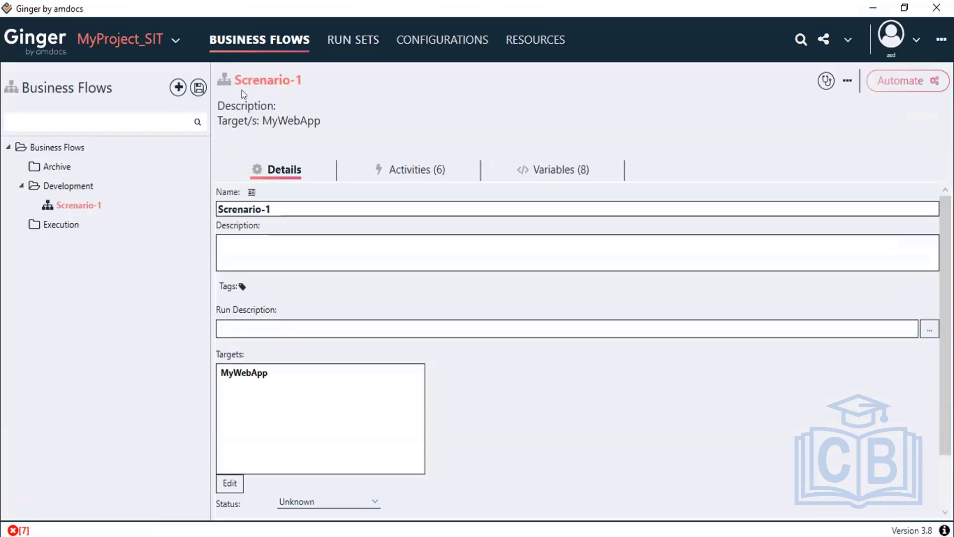
click(199, 87)
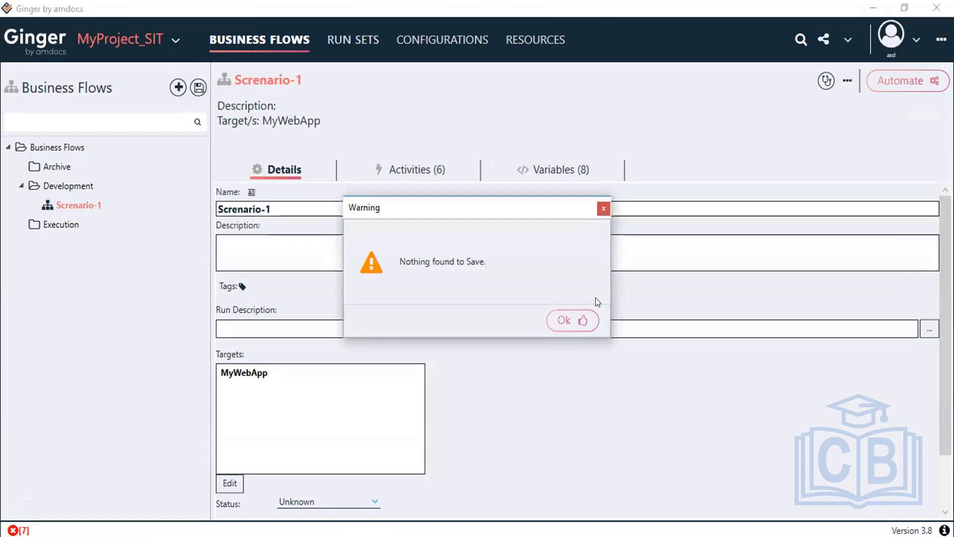
click(572, 321)
double_click(78, 199)
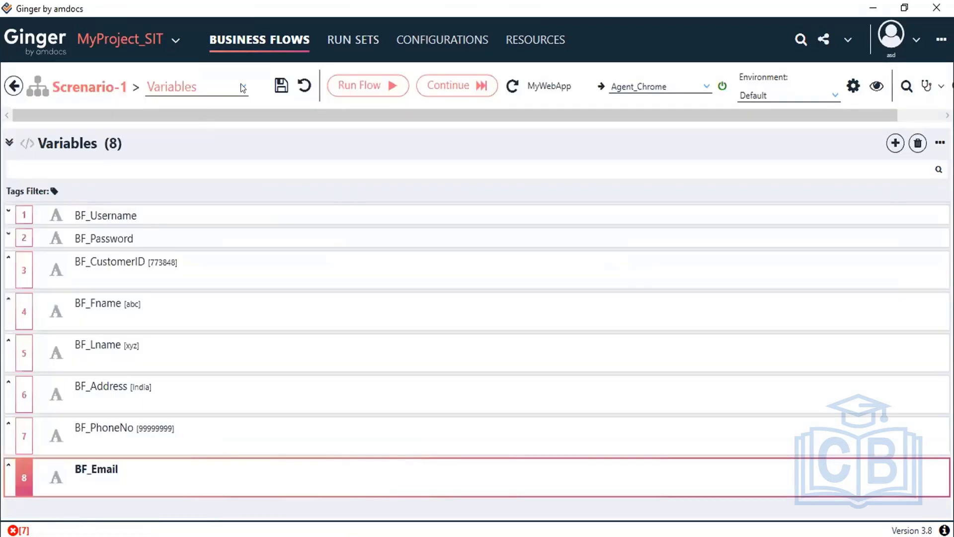
click(244, 88)
click(190, 111)
Step: Rerun the Read Excel data Excel Action and view its six outputs, now including Email
click(236, 91)
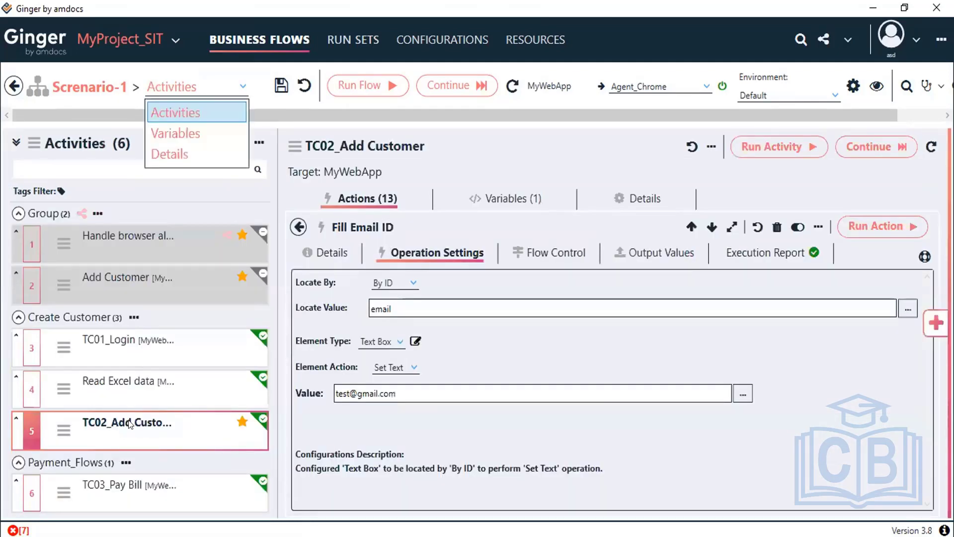
click(100, 381)
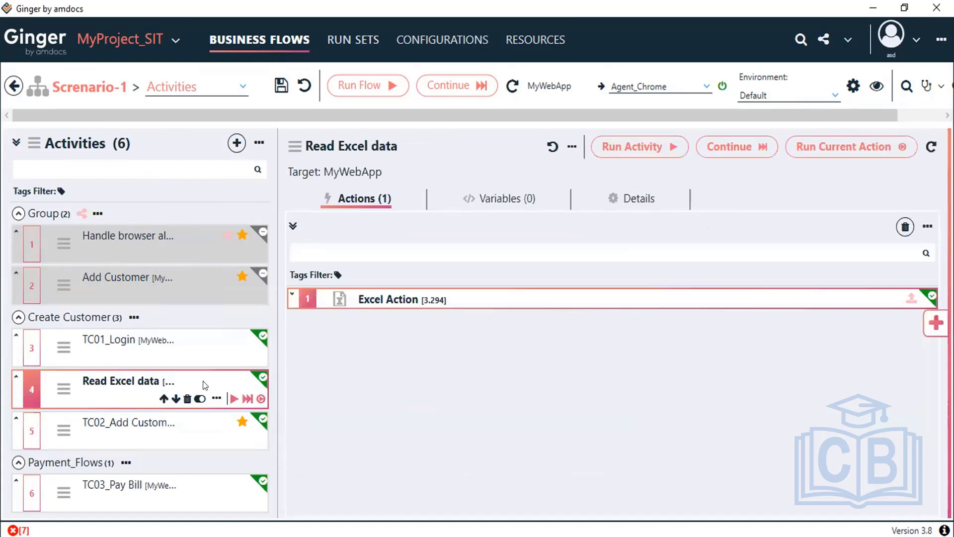
click(487, 300)
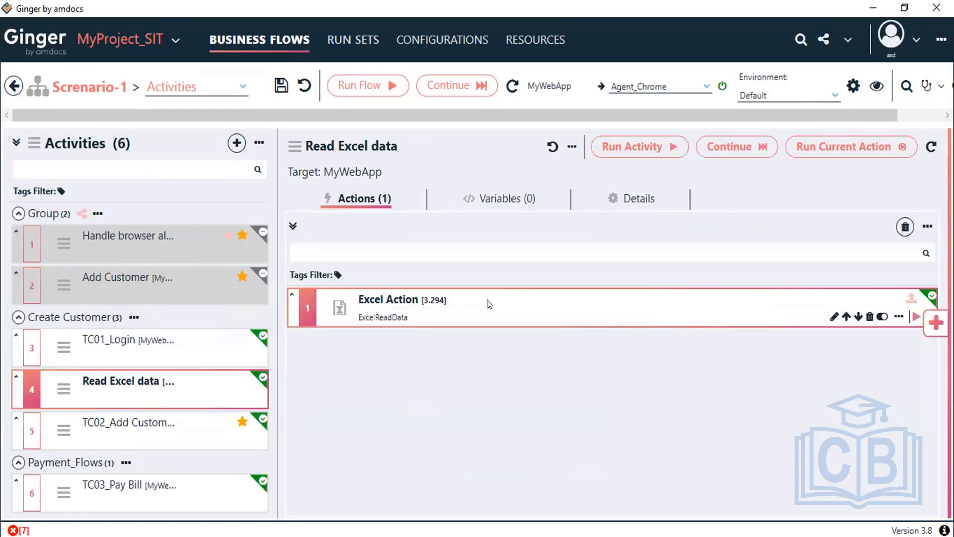
double_click(490, 305)
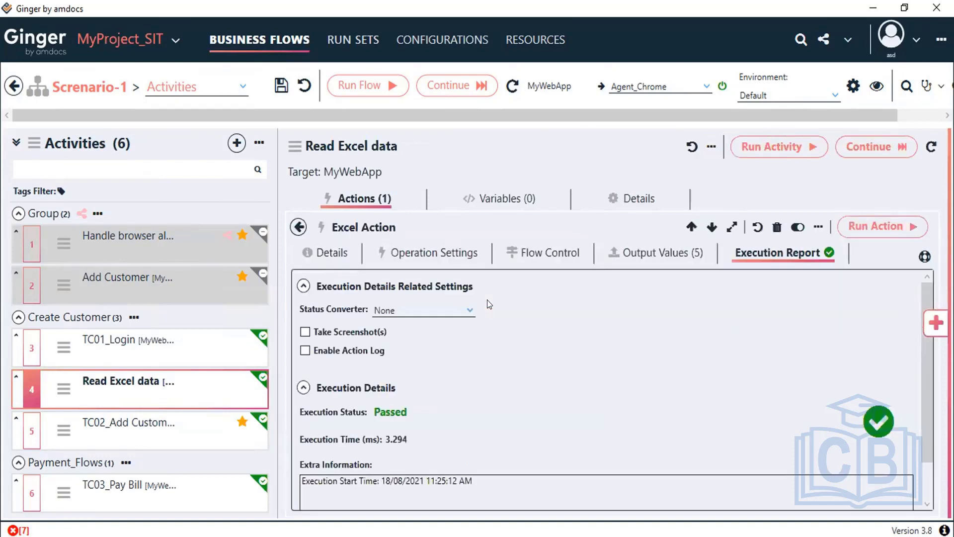
click(418, 252)
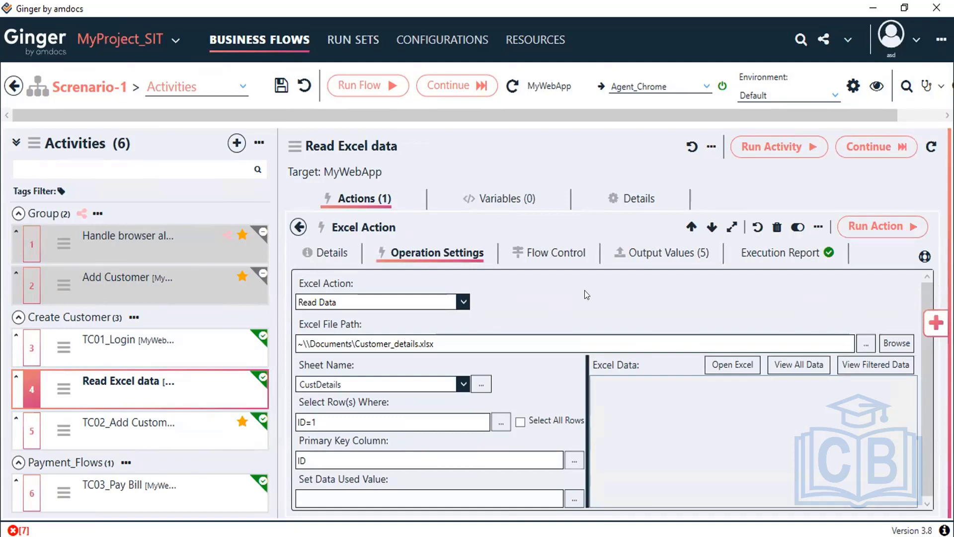
click(871, 228)
click(664, 254)
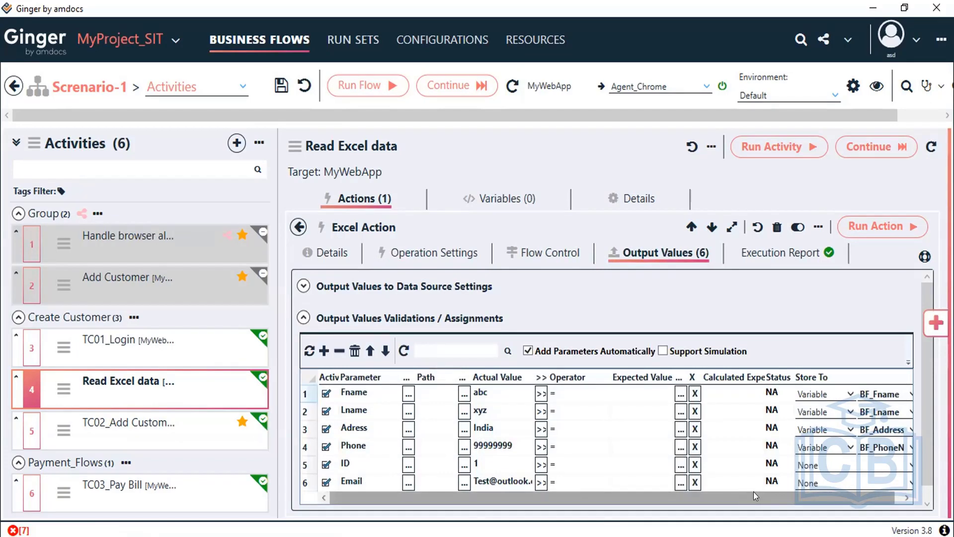
Step: Store the Email output value in the BF_Email variable
drag(754, 492, 840, 488)
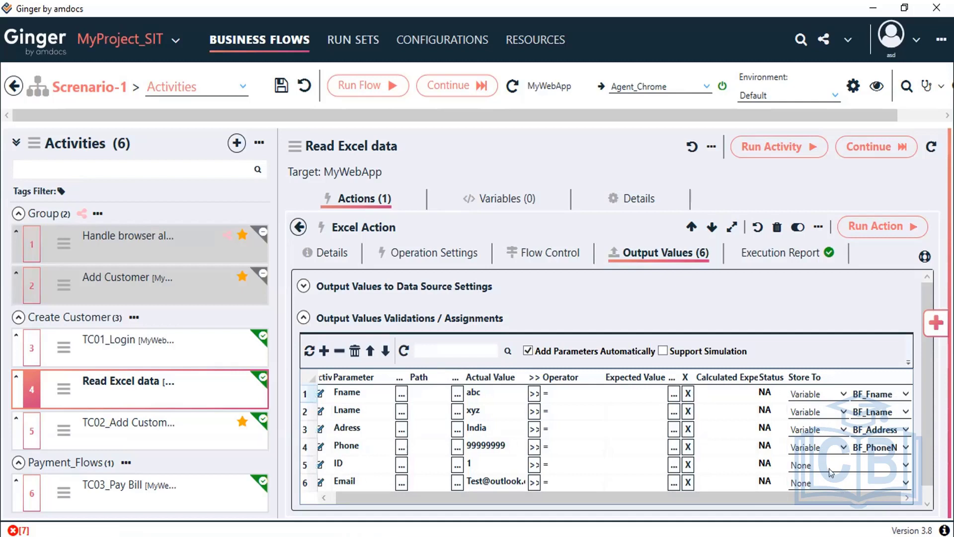
click(840, 485)
click(835, 404)
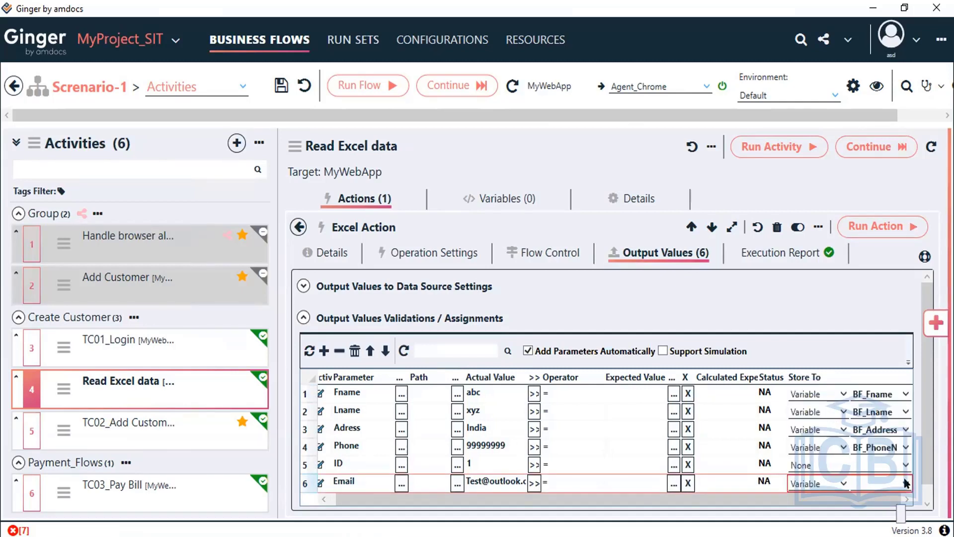
click(905, 482)
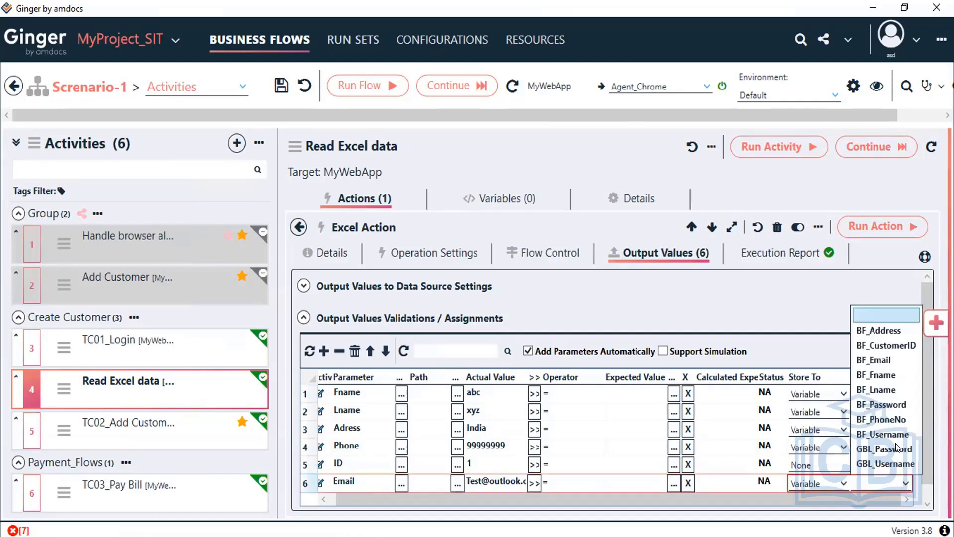
click(888, 360)
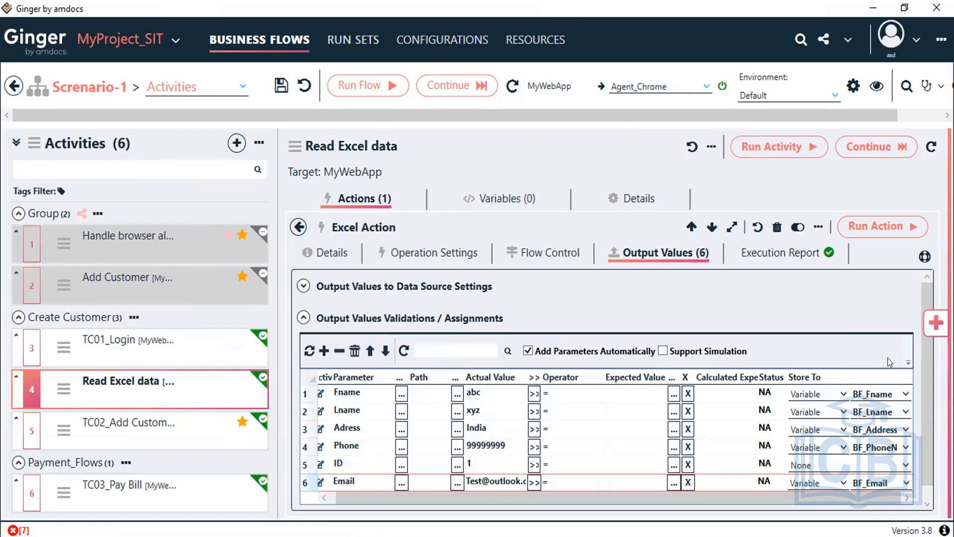
Step: Rerun the Excel Action, save the business flow, and open TC02_Add Customer
click(876, 226)
click(874, 223)
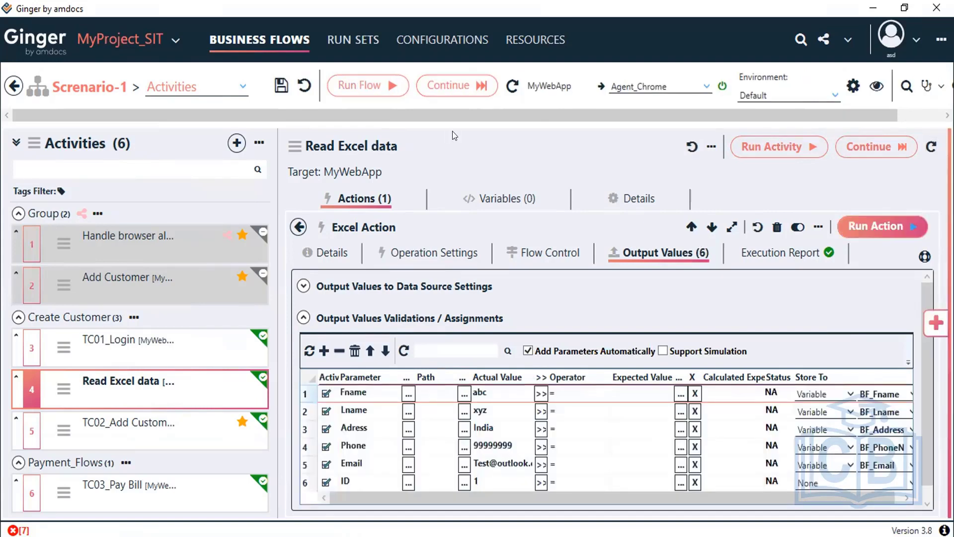
click(281, 85)
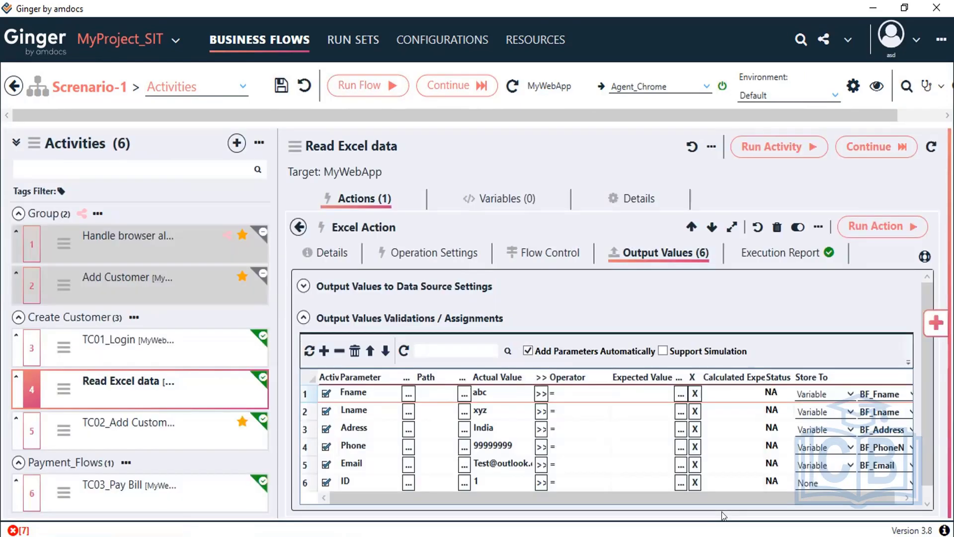
drag(717, 497, 813, 513)
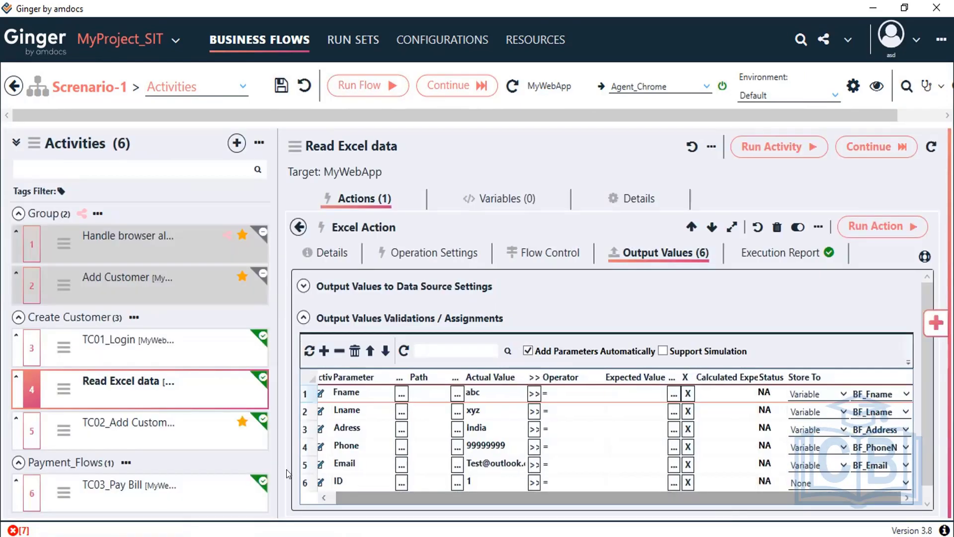
click(92, 426)
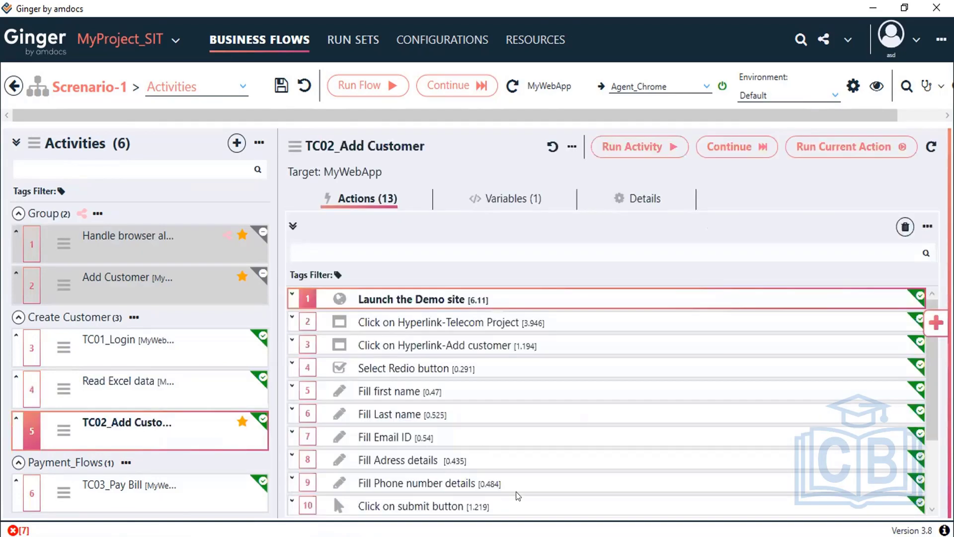
Step: Replace Fill Email ID's hard-coded email value with the BF_Email business flow variable
double_click(404, 437)
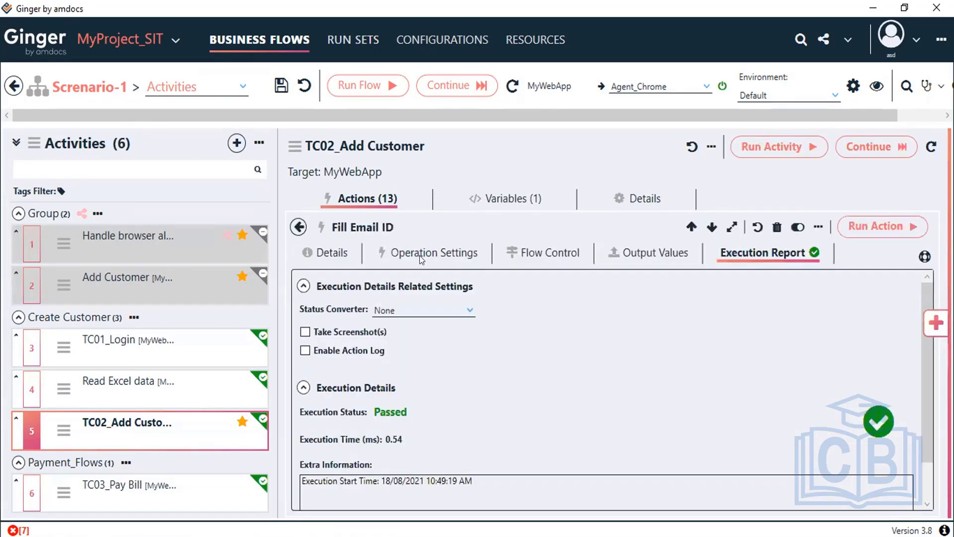
click(434, 252)
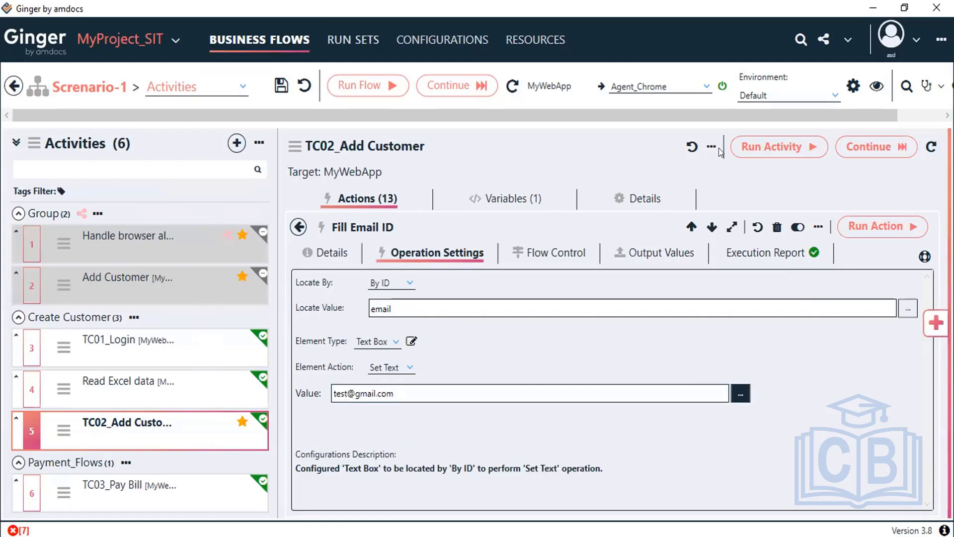
click(741, 393)
key(BackSpace)
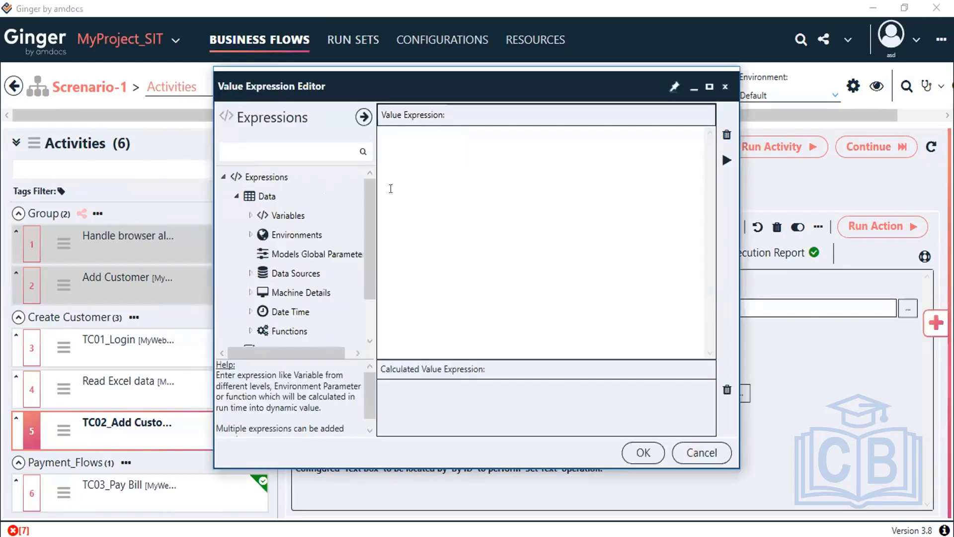
click(250, 215)
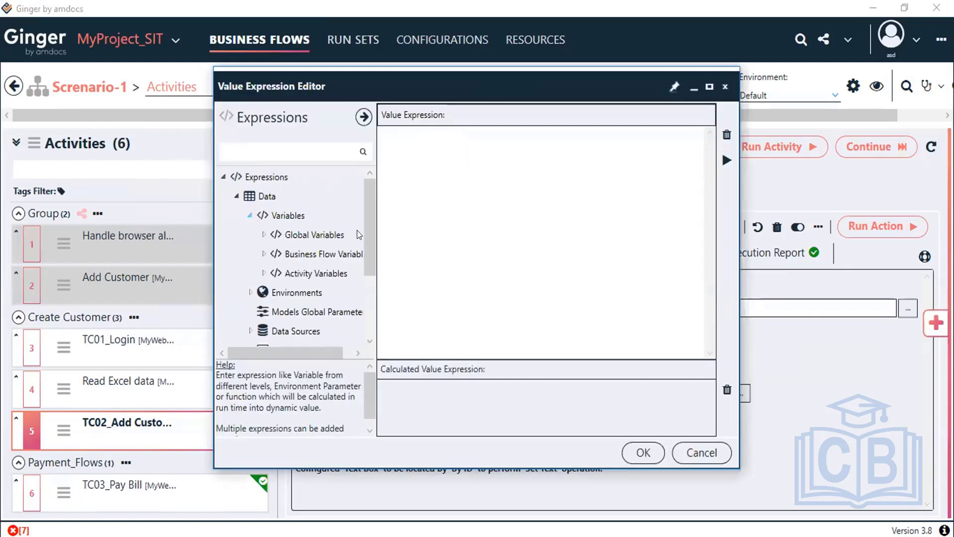
click(264, 234)
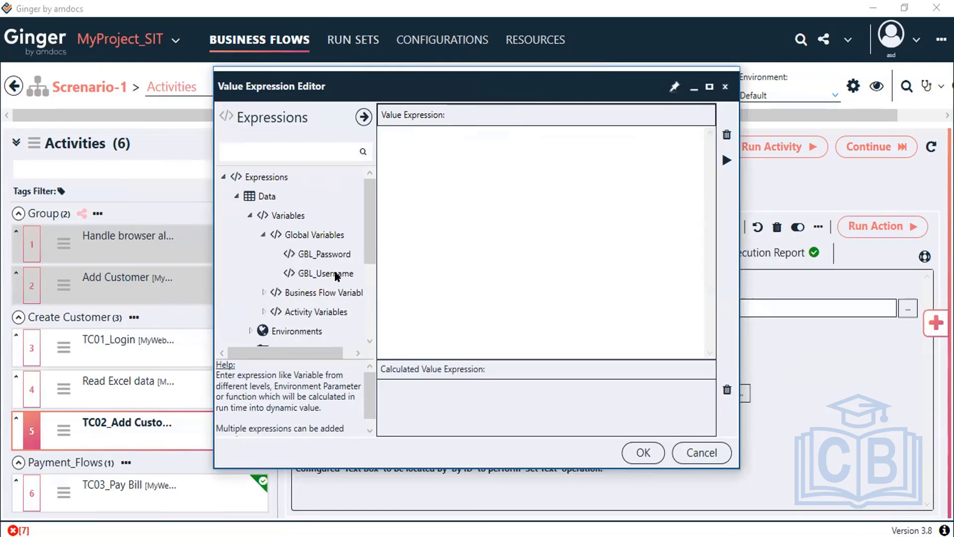
click(263, 235)
click(263, 254)
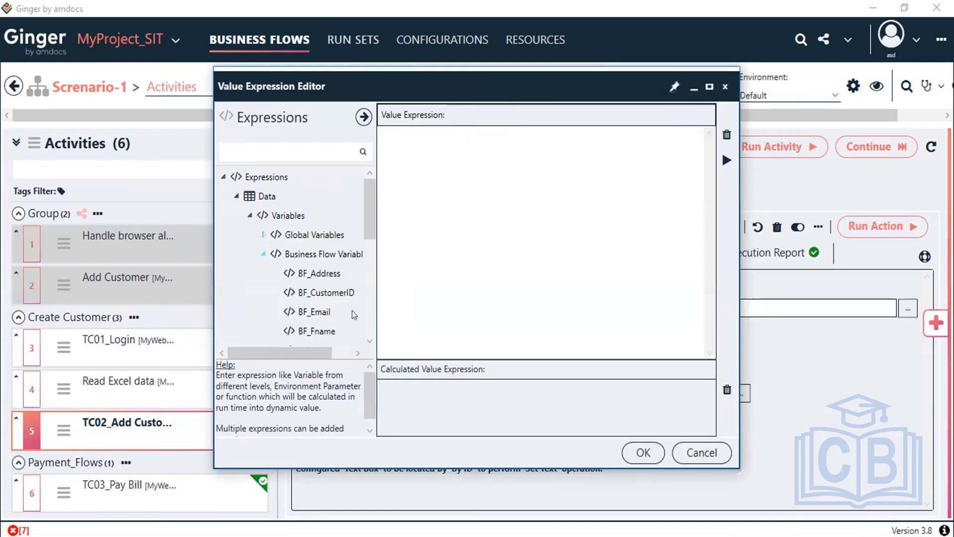
click(327, 311)
double_click(327, 312)
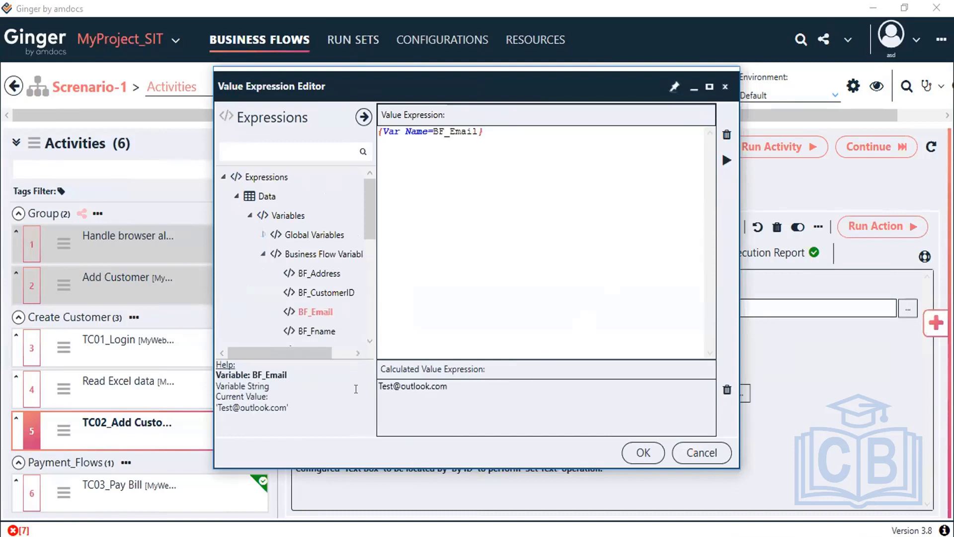
drag(380, 387, 656, 446)
click(646, 457)
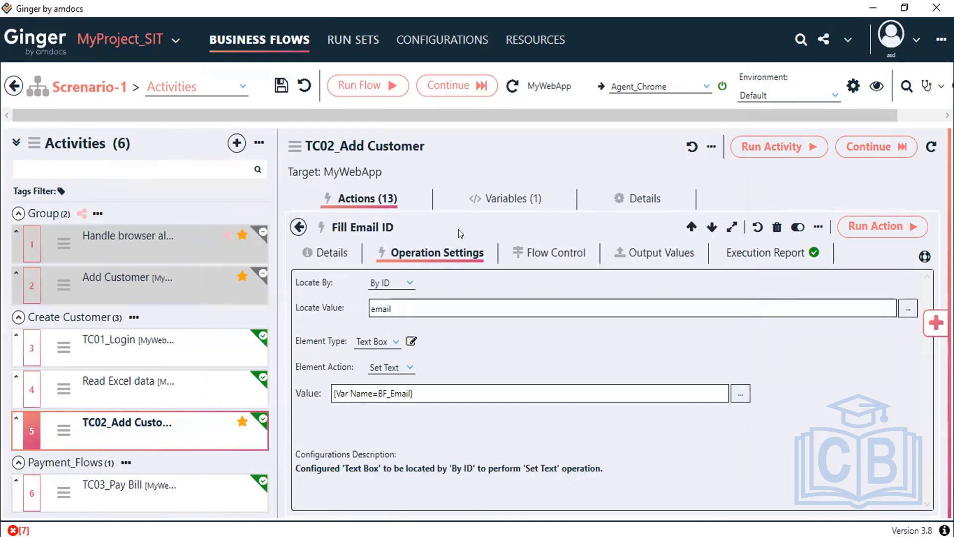
Step: Save the business flow and return to the TC02_Add Customer action list
click(281, 85)
click(299, 226)
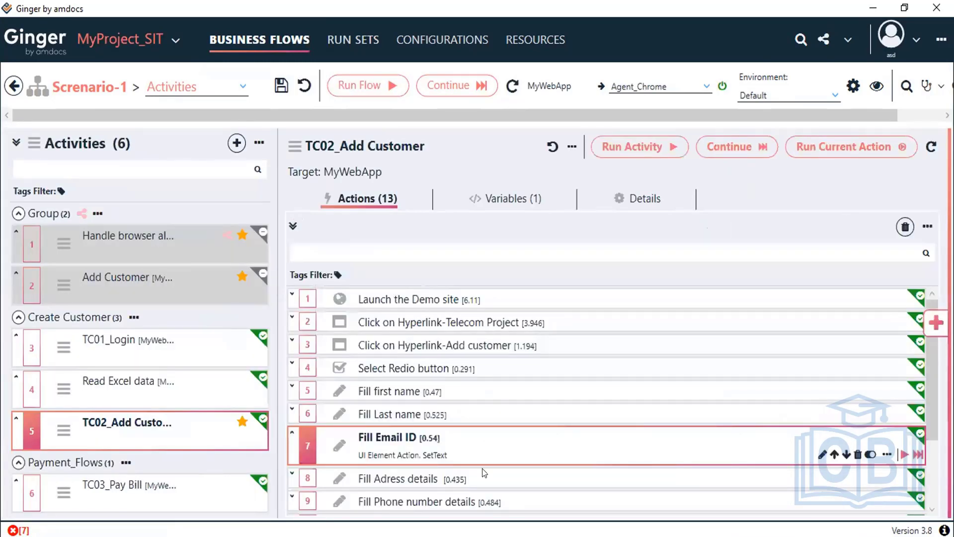
scroll(431, 409, down, 1)
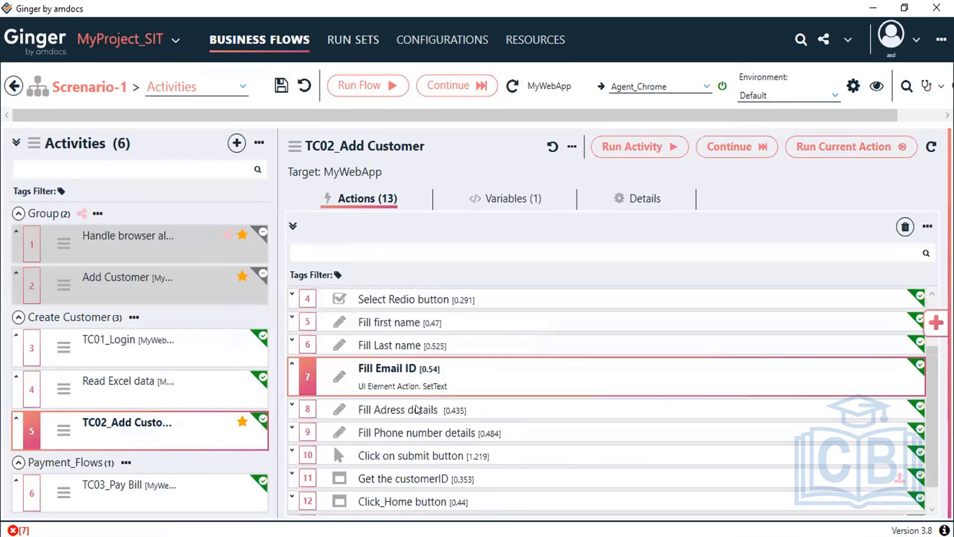
Step: Replace Fill Adress details' fixed value India with the BF_Address variable
click(417, 409)
double_click(417, 409)
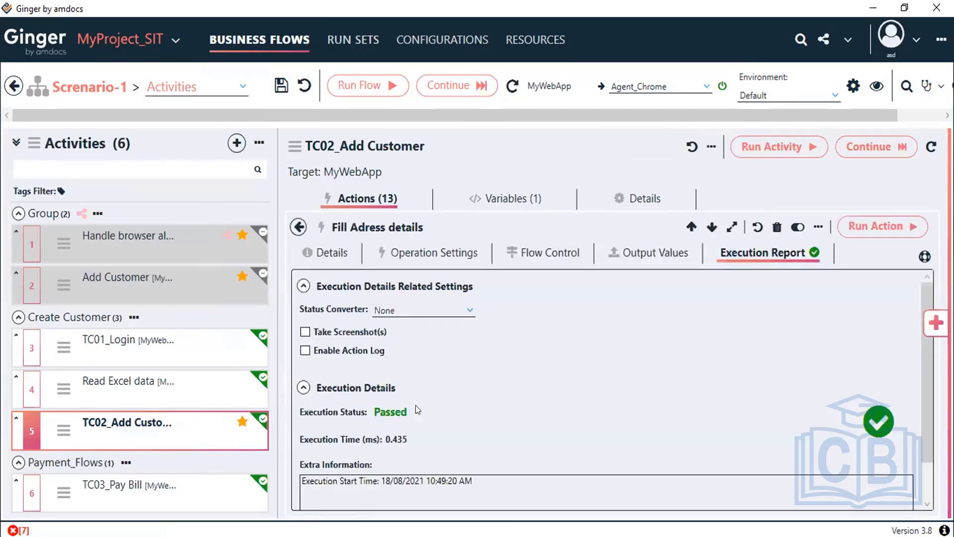
click(416, 256)
click(740, 398)
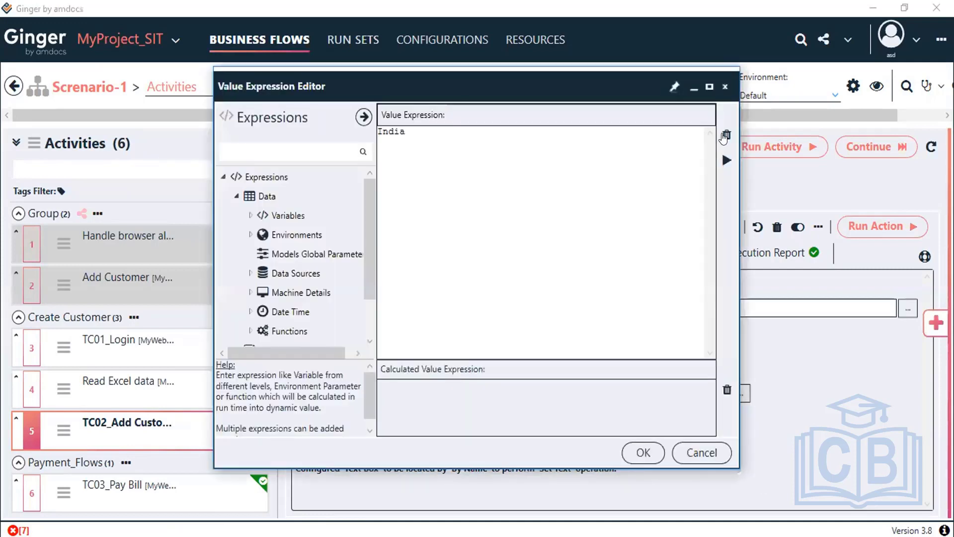
click(726, 135)
click(250, 215)
click(263, 254)
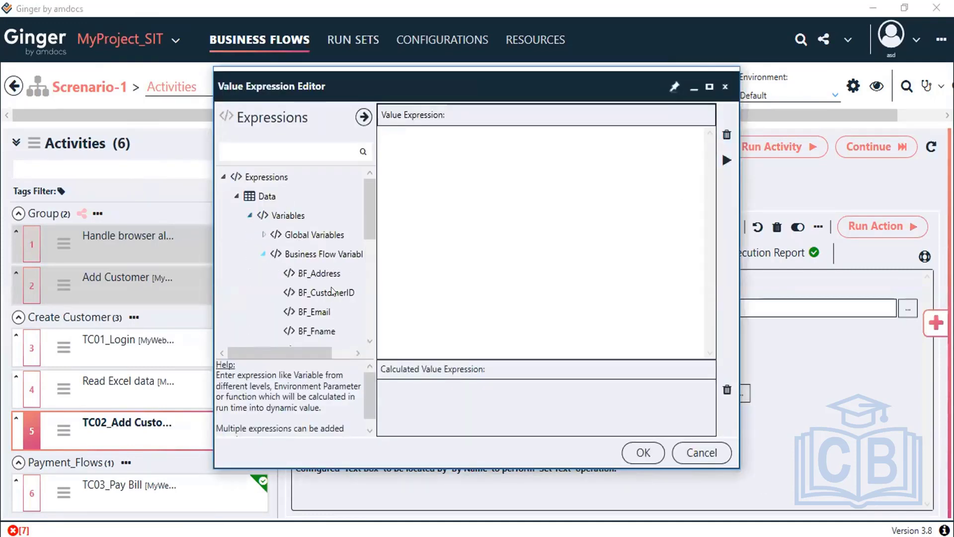
double_click(318, 270)
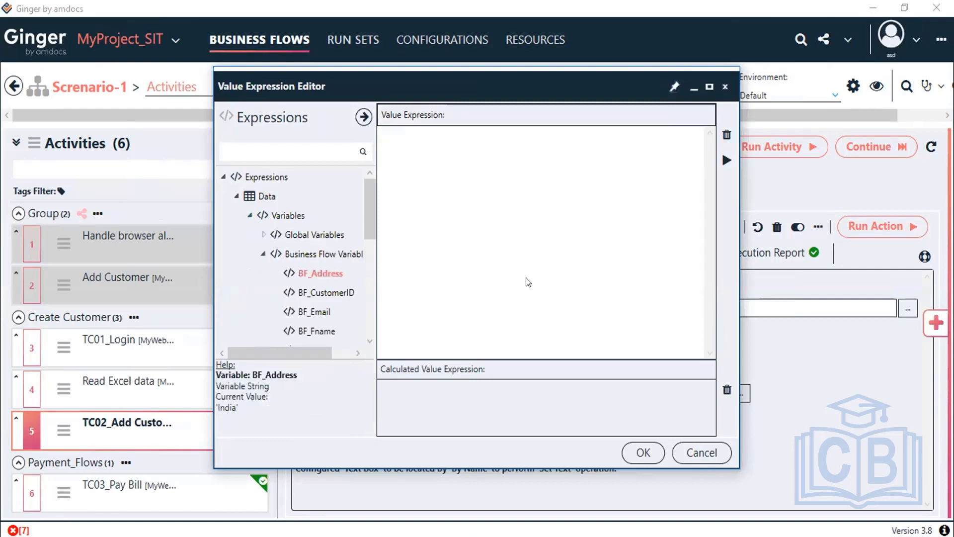
click(727, 160)
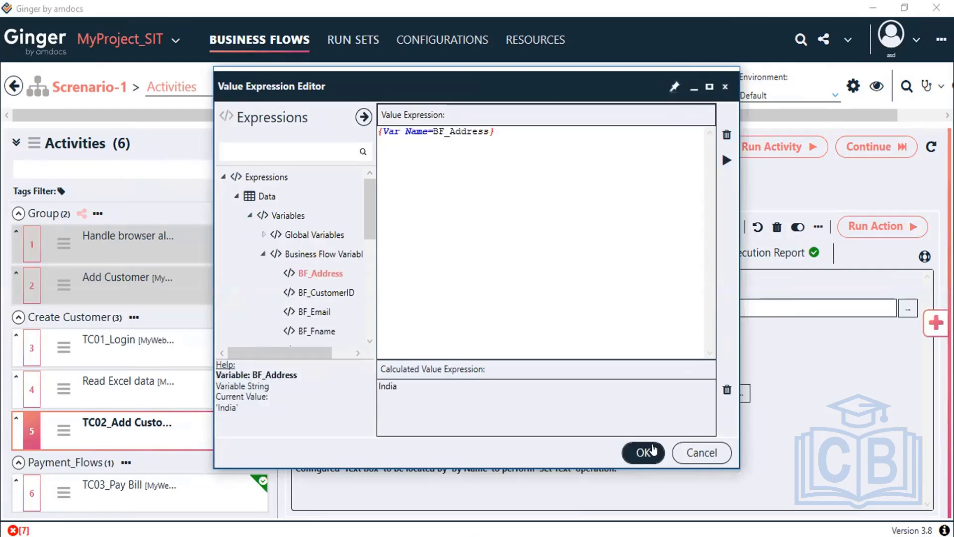
click(642, 453)
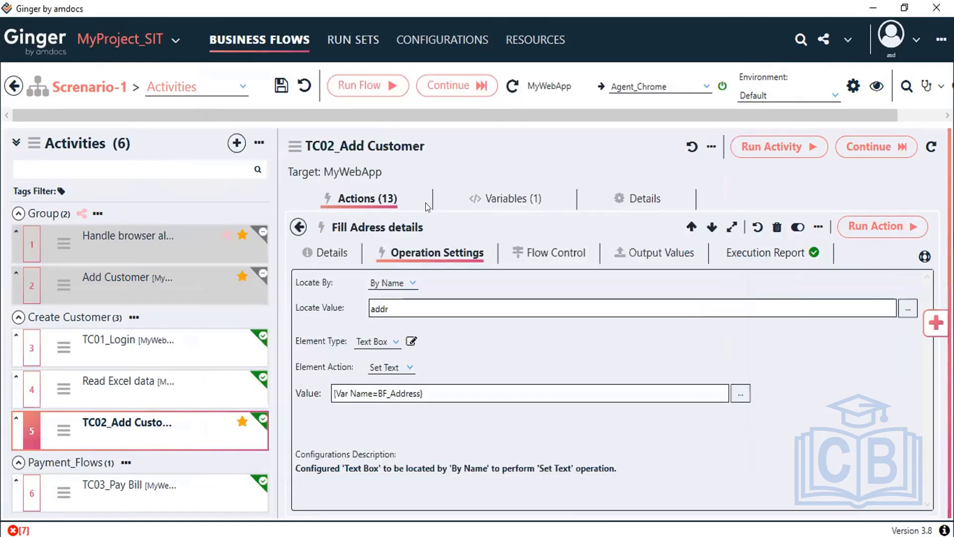
click(298, 226)
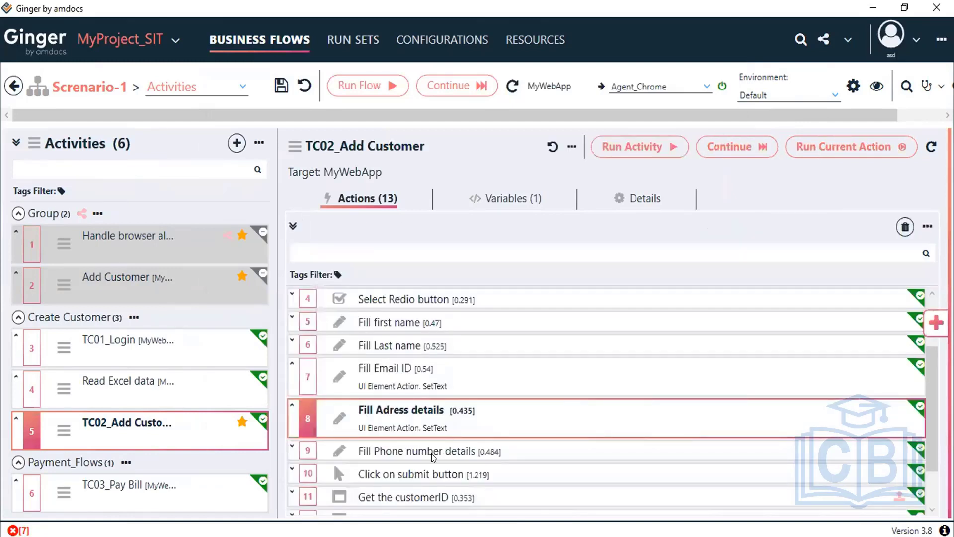
click(408, 452)
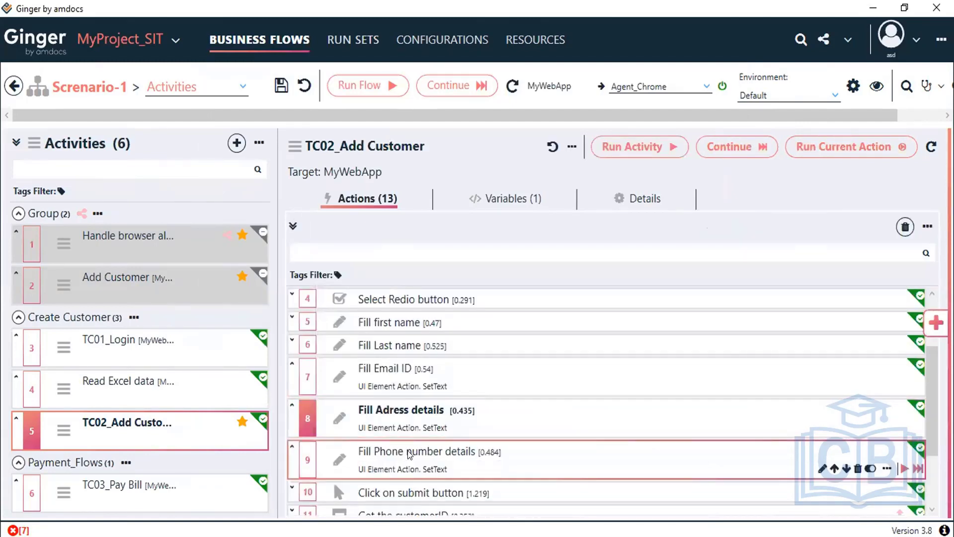
double_click(408, 454)
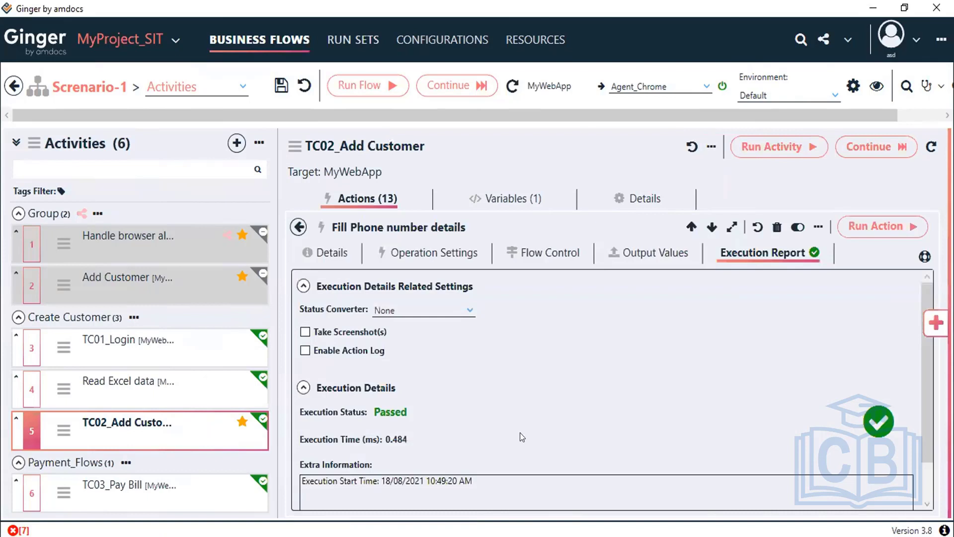
click(431, 252)
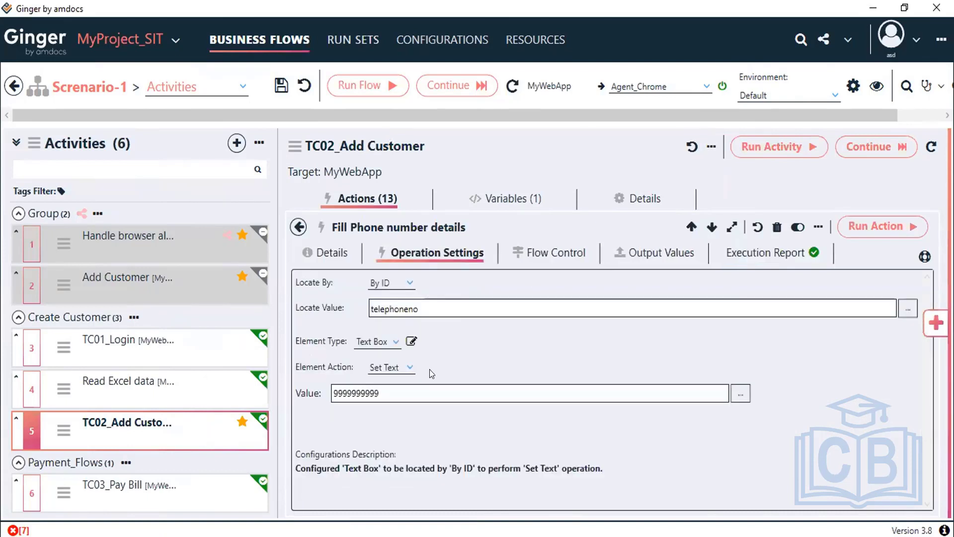
click(739, 393)
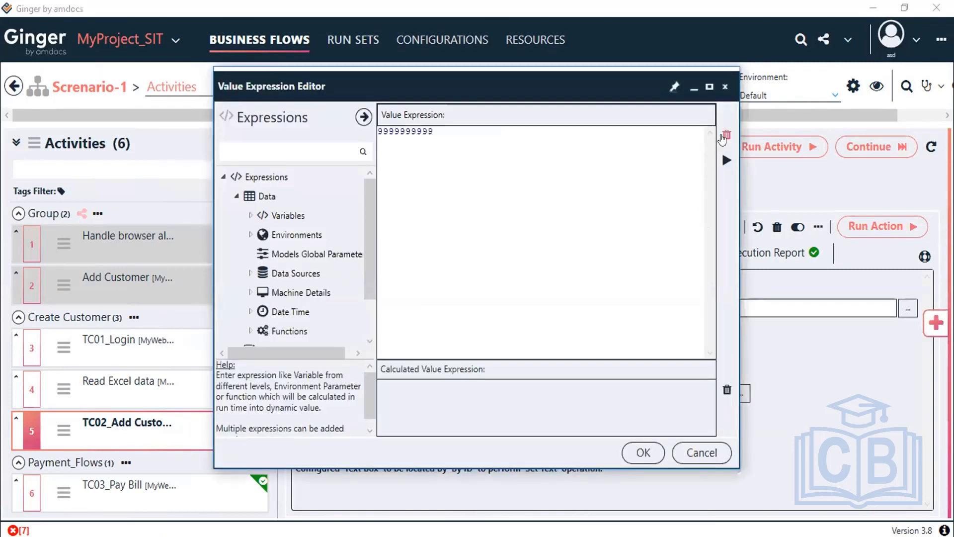
click(725, 136)
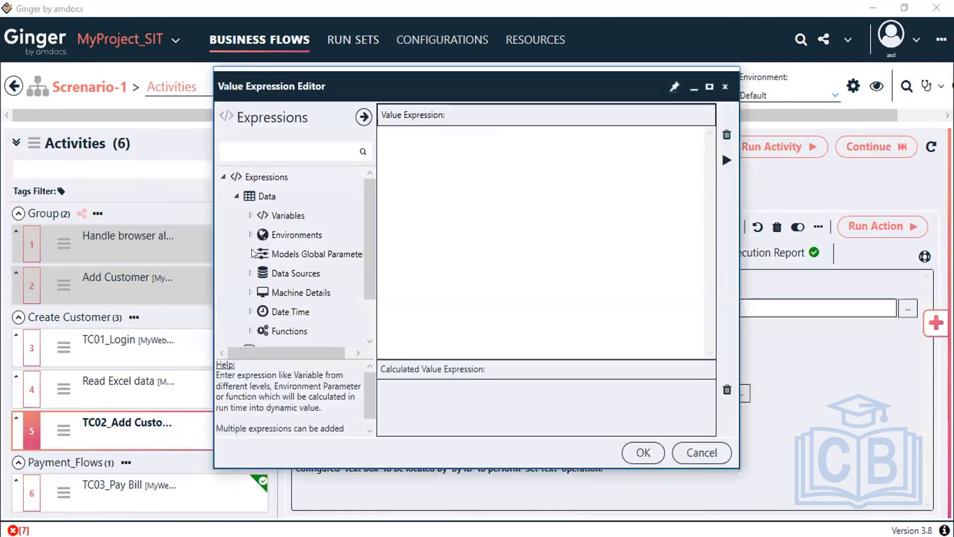
click(250, 216)
click(264, 254)
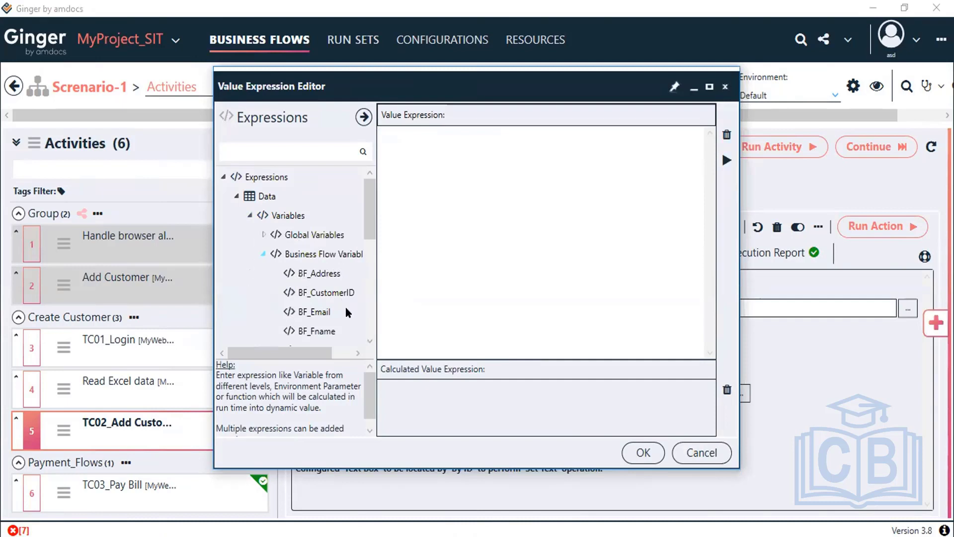
scroll(337, 321, down, 3)
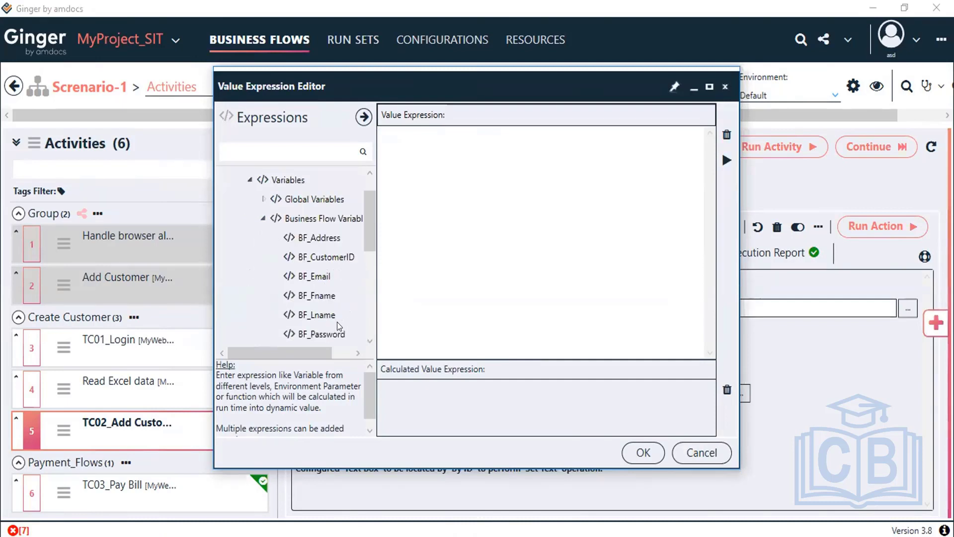
click(328, 318)
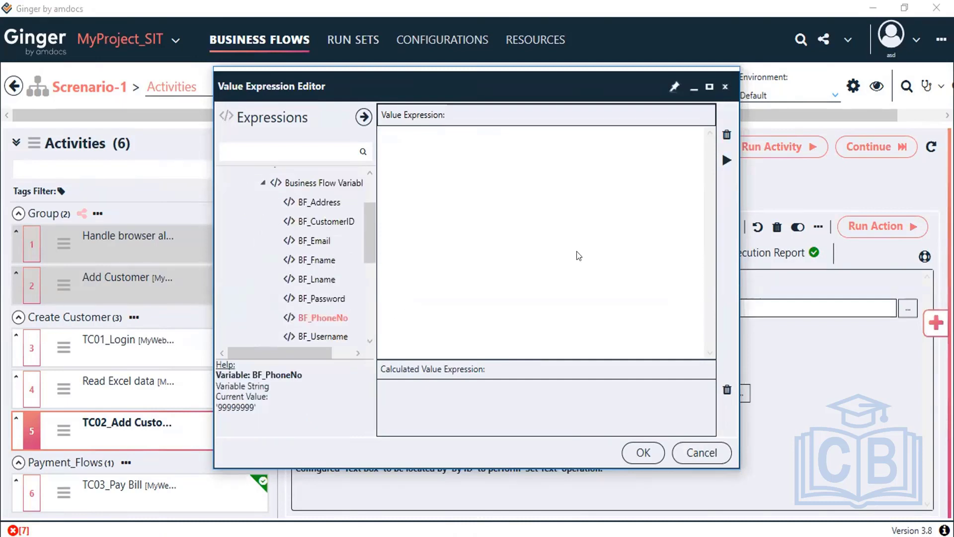
click(725, 160)
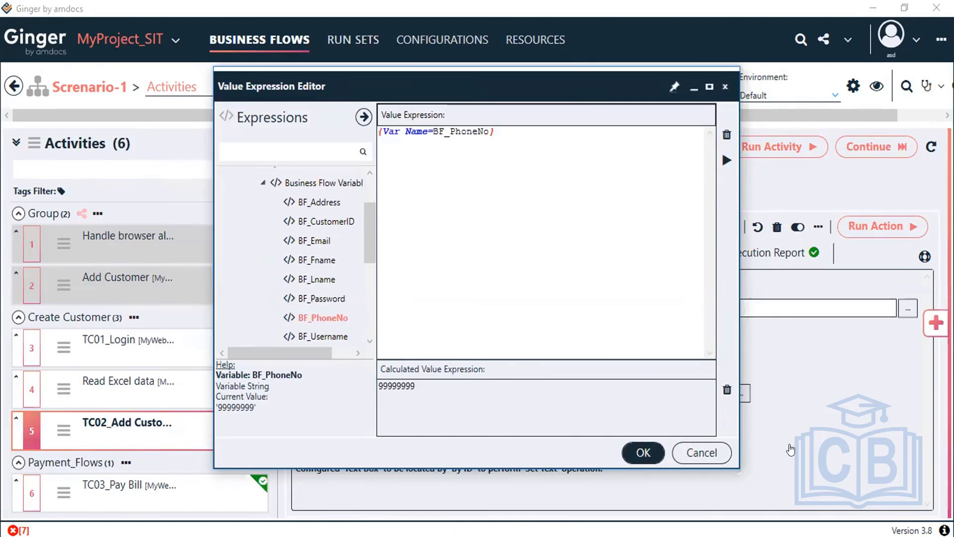
key(Return)
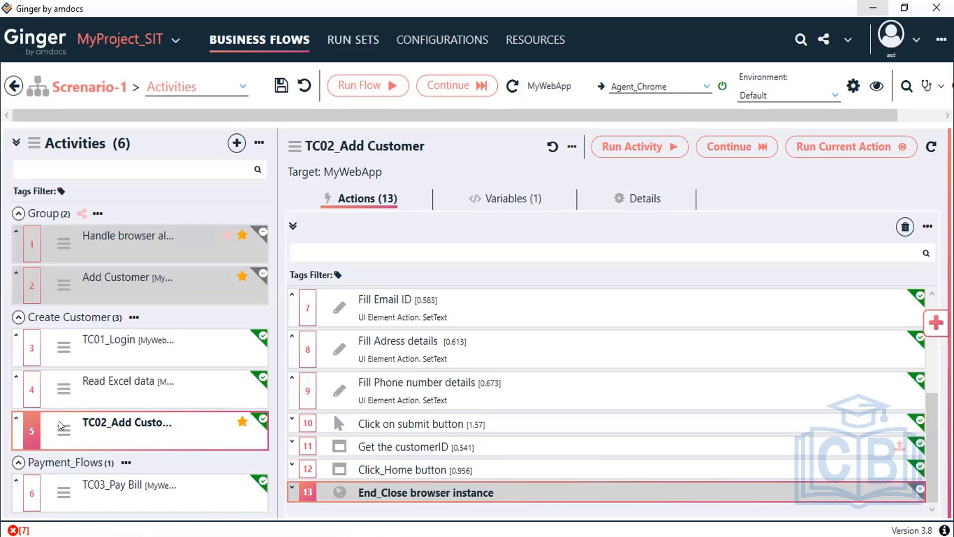
mouse_move(79, 432)
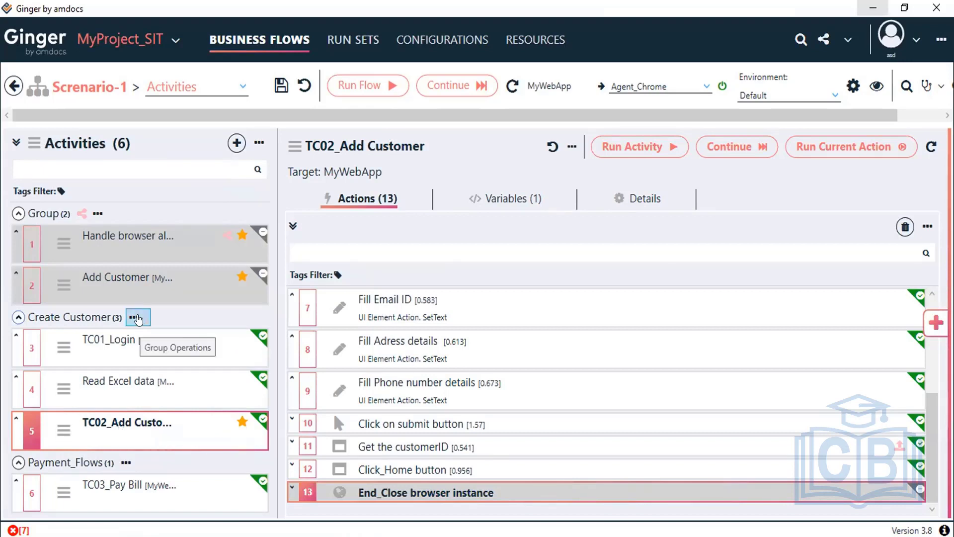
click(137, 318)
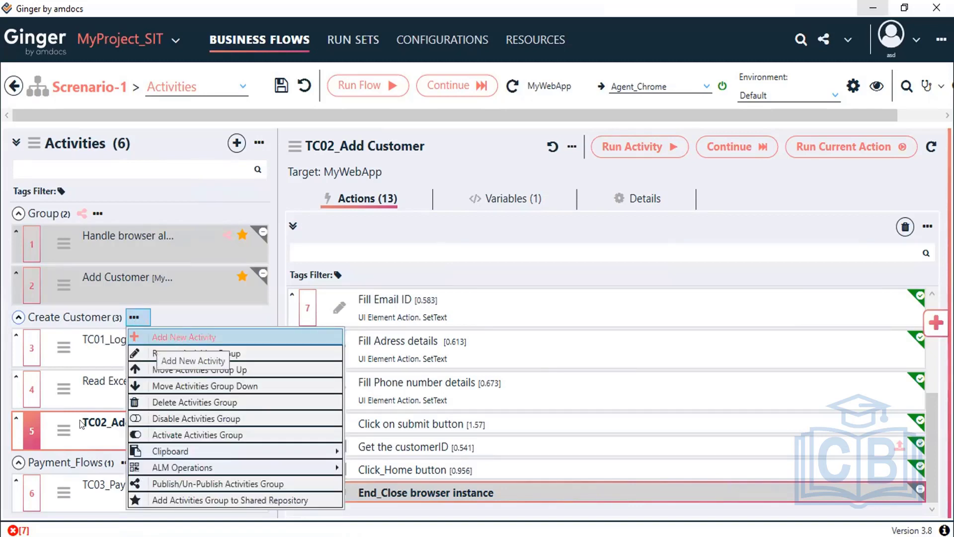
drag(82, 424, 15, 415)
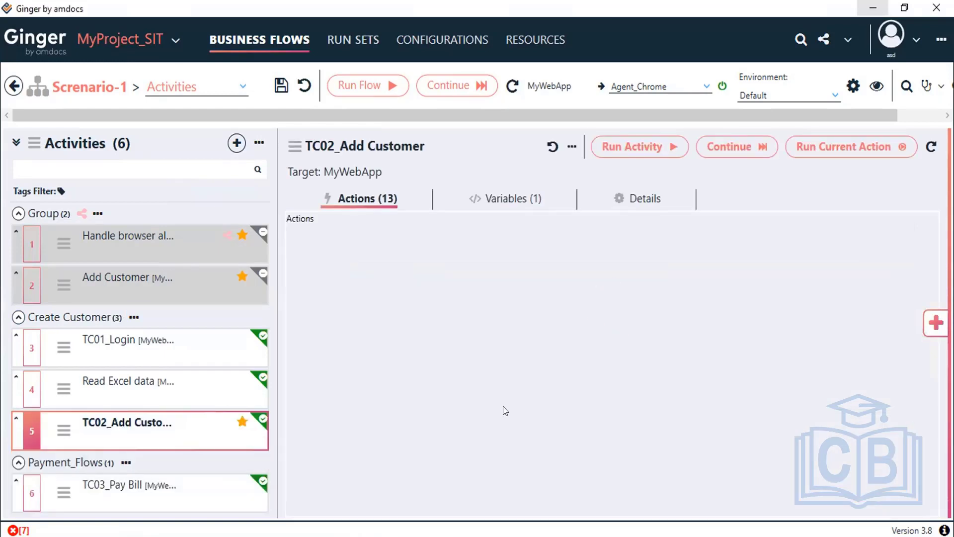
scroll(503, 406, down, 2)
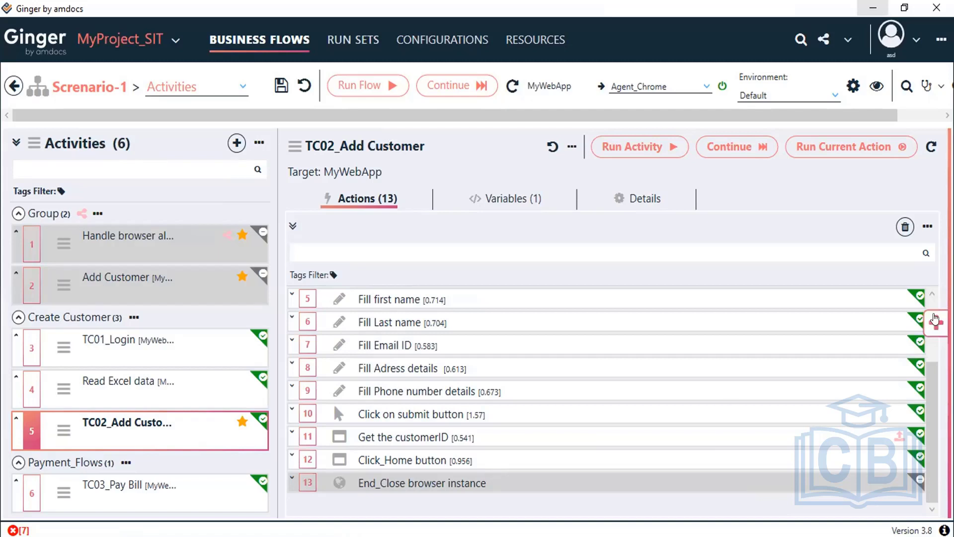
mouse_move(91, 431)
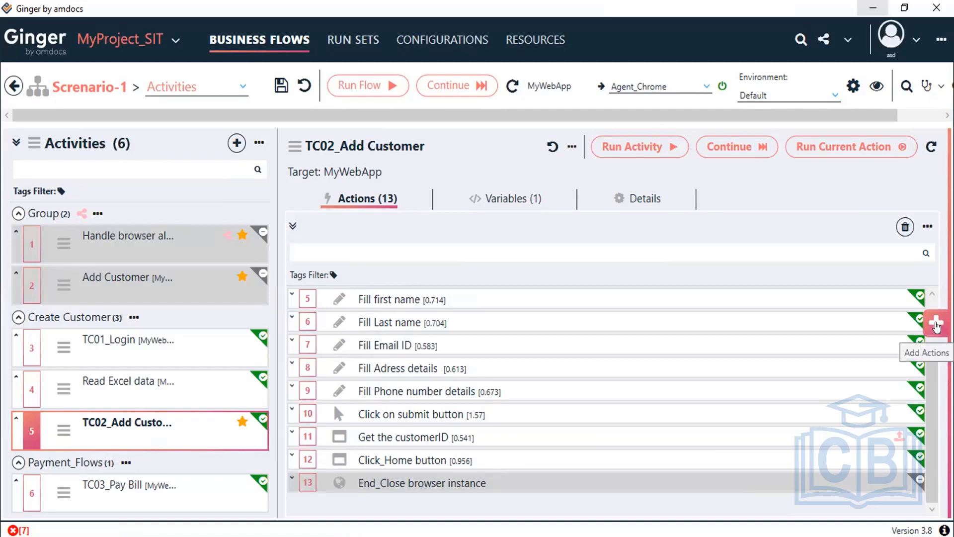
Step: Insert a General Actions Excel Action after Click_Home button and open its settings
click(937, 326)
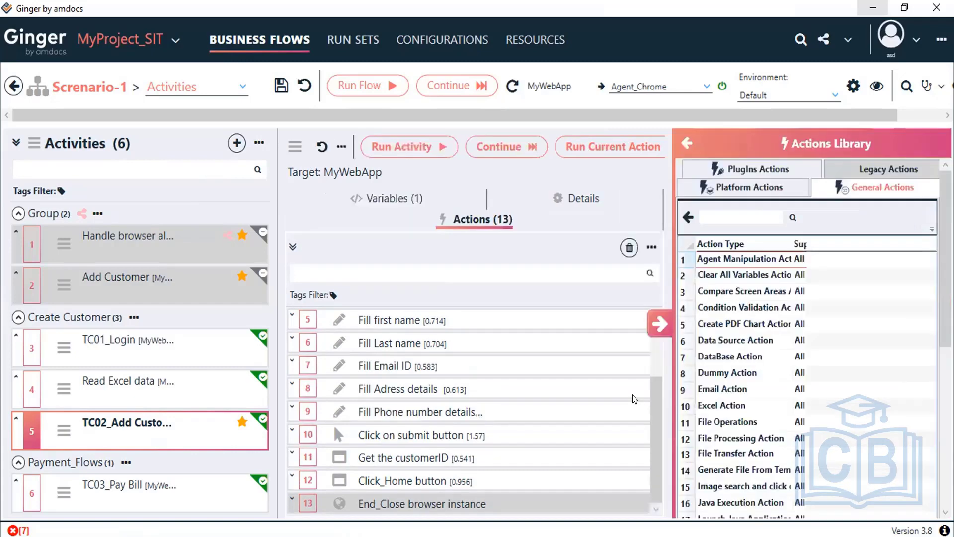
click(662, 326)
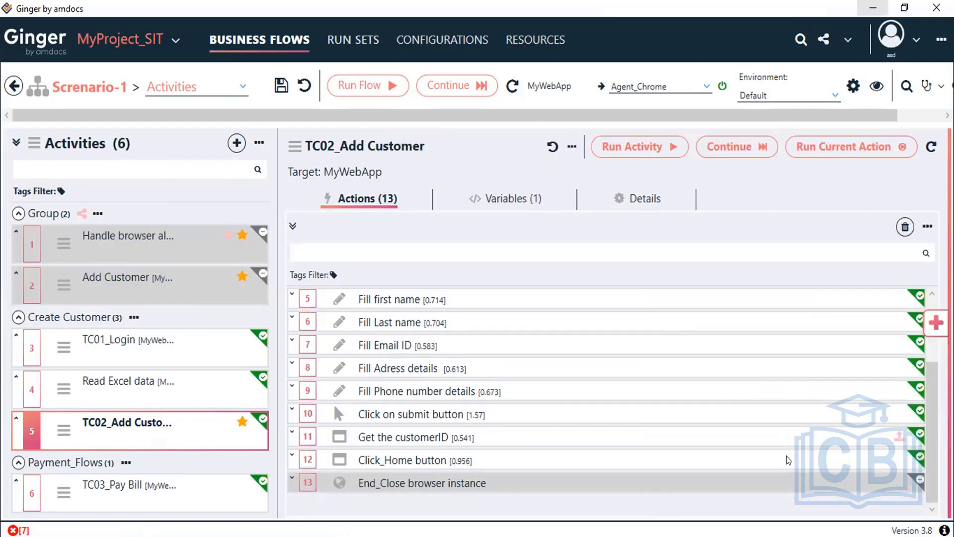
click(450, 463)
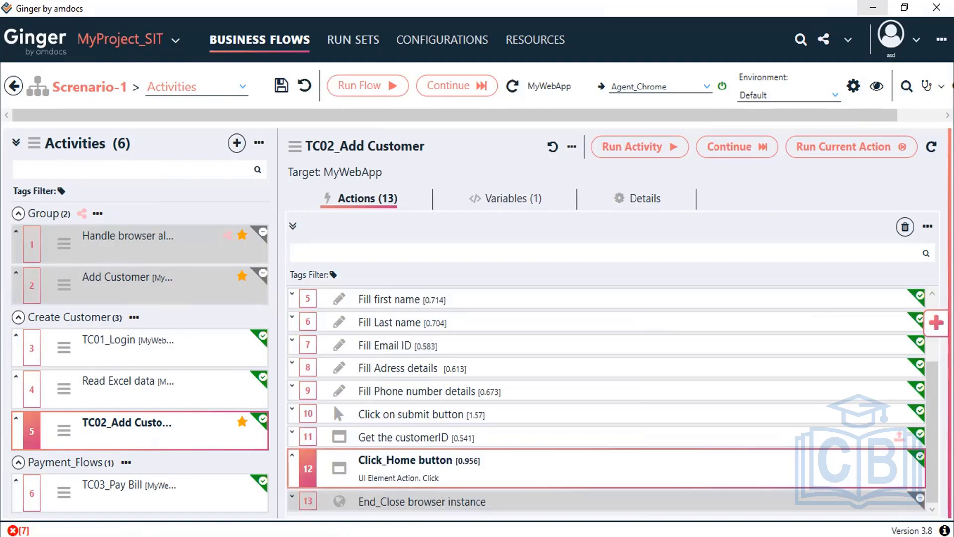
click(937, 323)
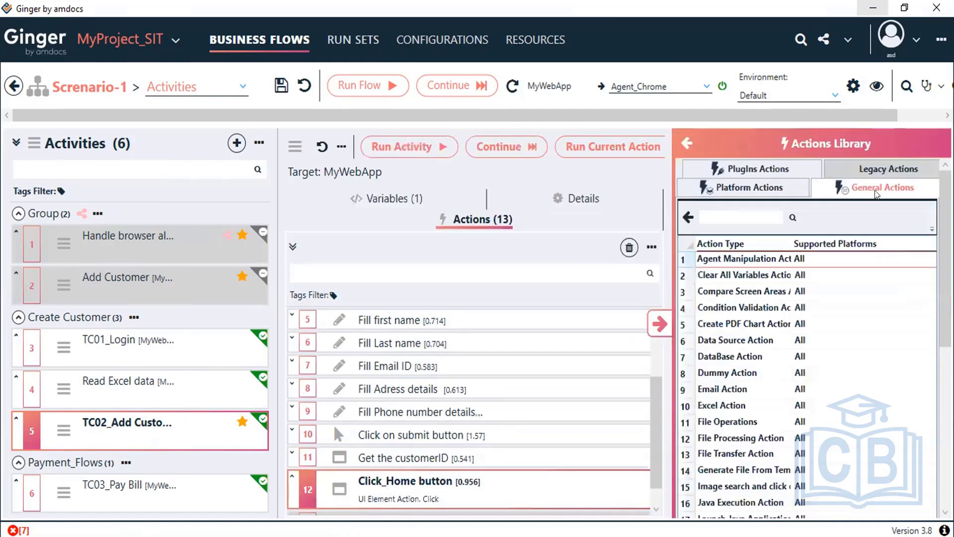
click(733, 409)
click(658, 324)
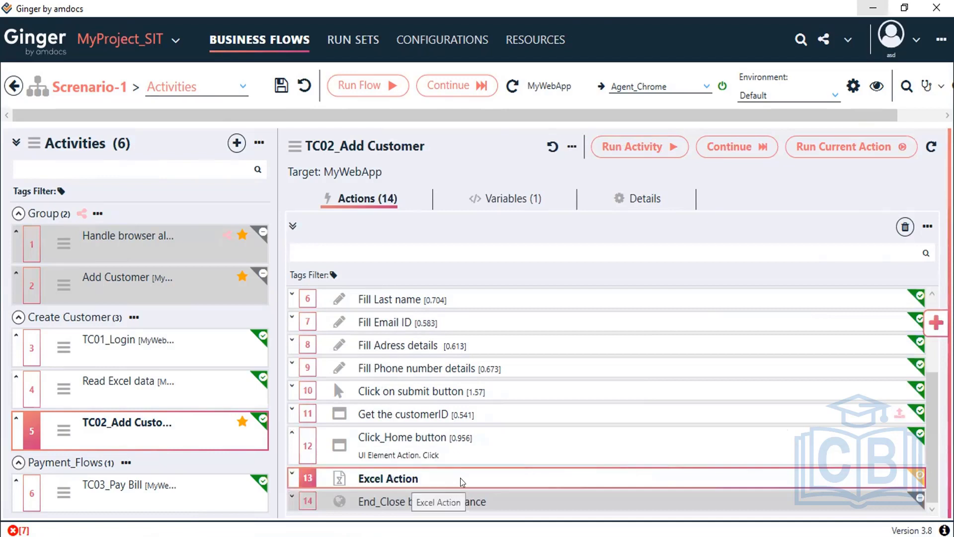
click(463, 481)
double_click(461, 481)
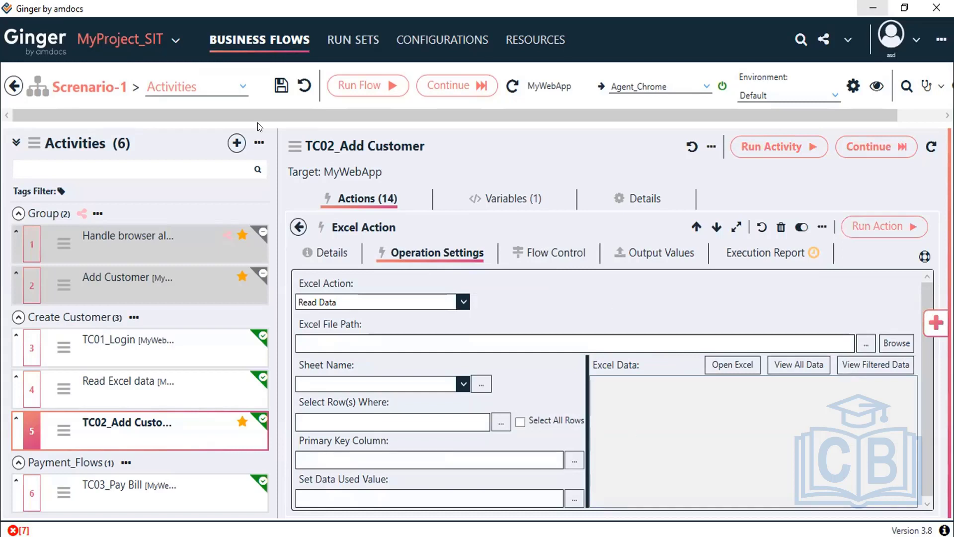
Step: Save Scenario-1 with the new Excel Action, then bring up the Documents folder windows
click(281, 87)
click(572, 343)
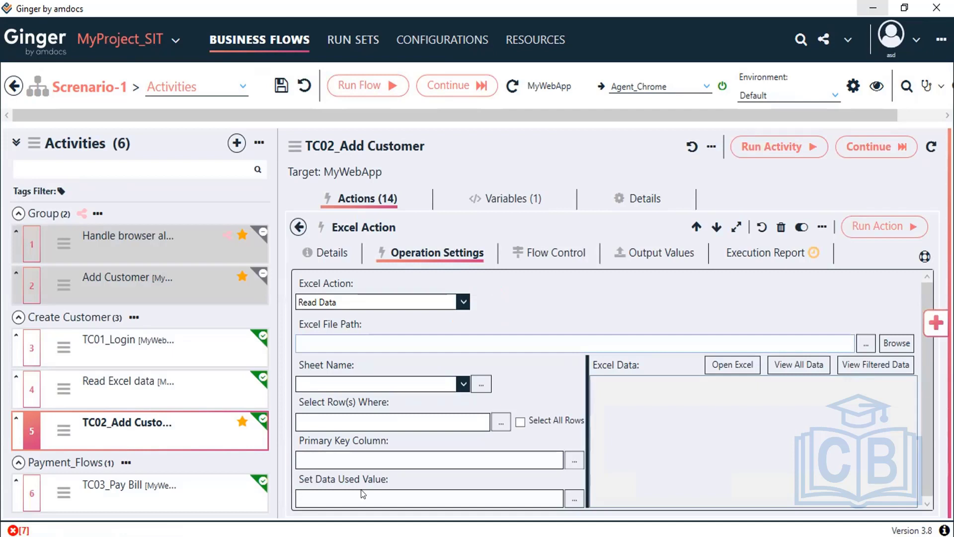
click(227, 536)
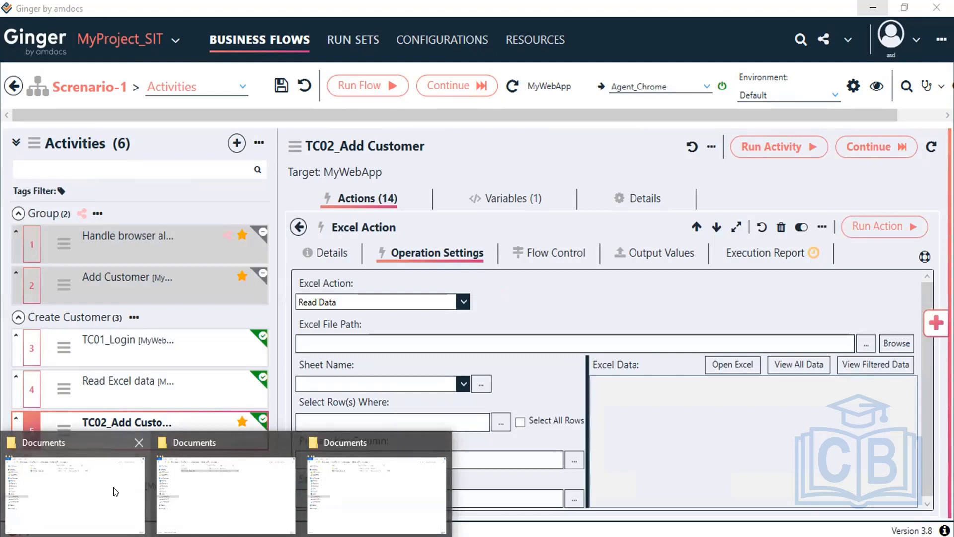
Step: Open Customer_details.xlsx from the Documents folder in Excel
click(214, 487)
double_click(239, 108)
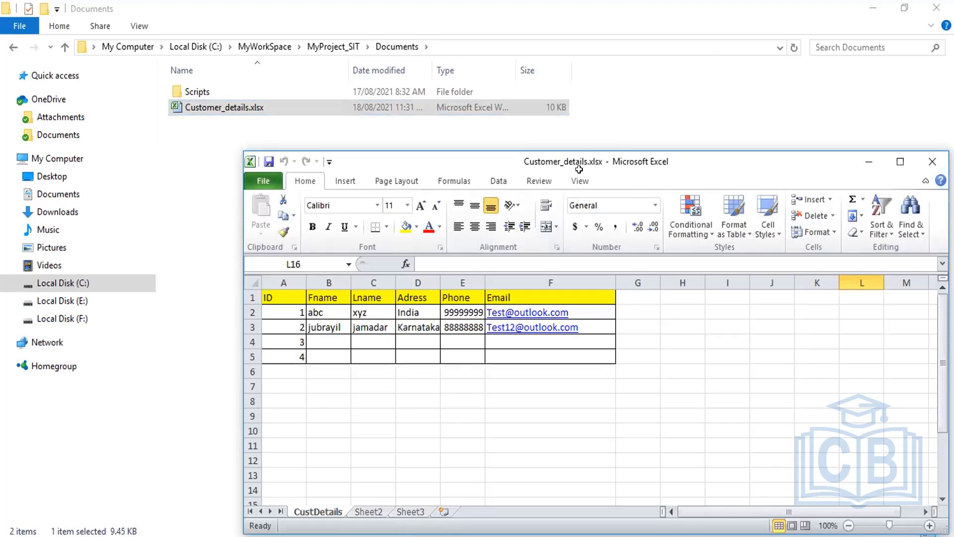
drag(579, 169, 514, 112)
click(577, 240)
text(C)
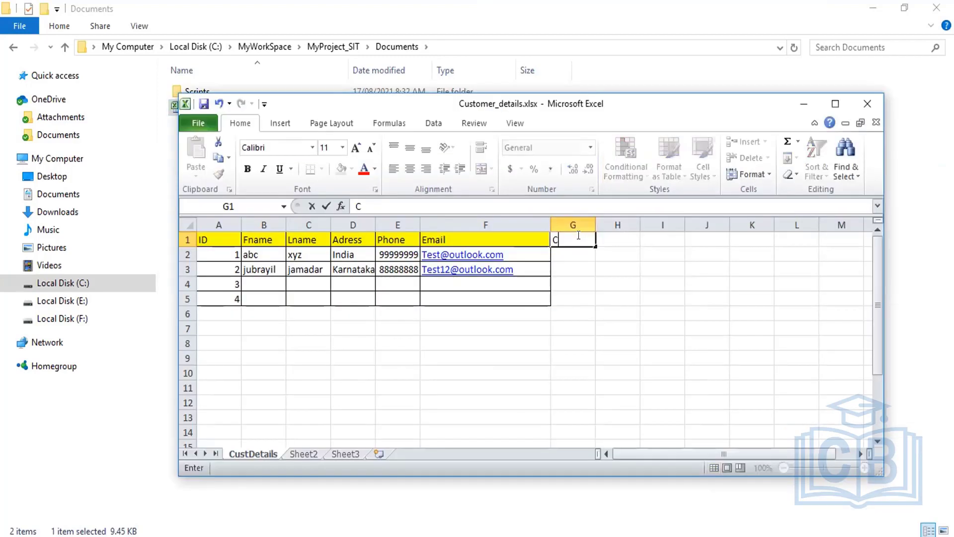
key(Escape)
Step: Rename Sheet2 to CustID
click(316, 454)
right_click(316, 452)
click(363, 324)
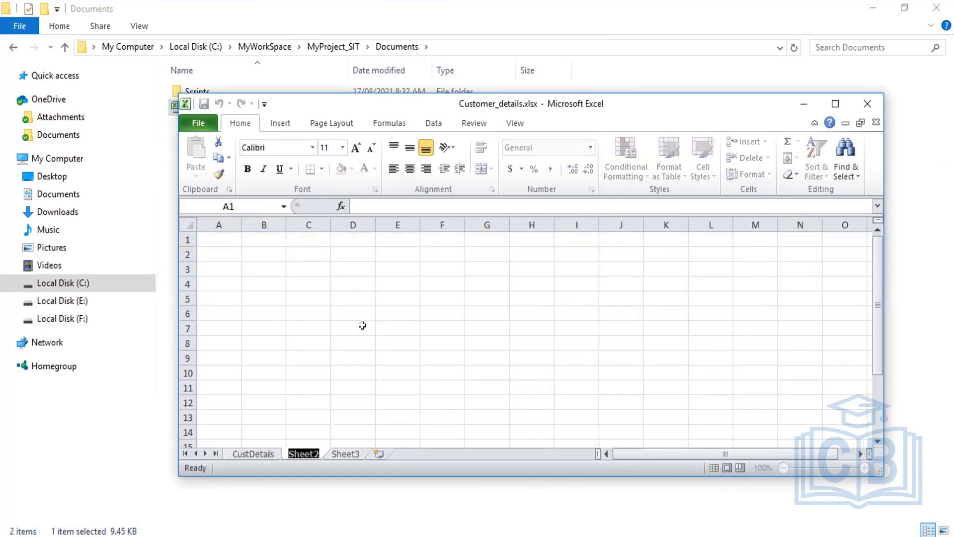
text(Cust)
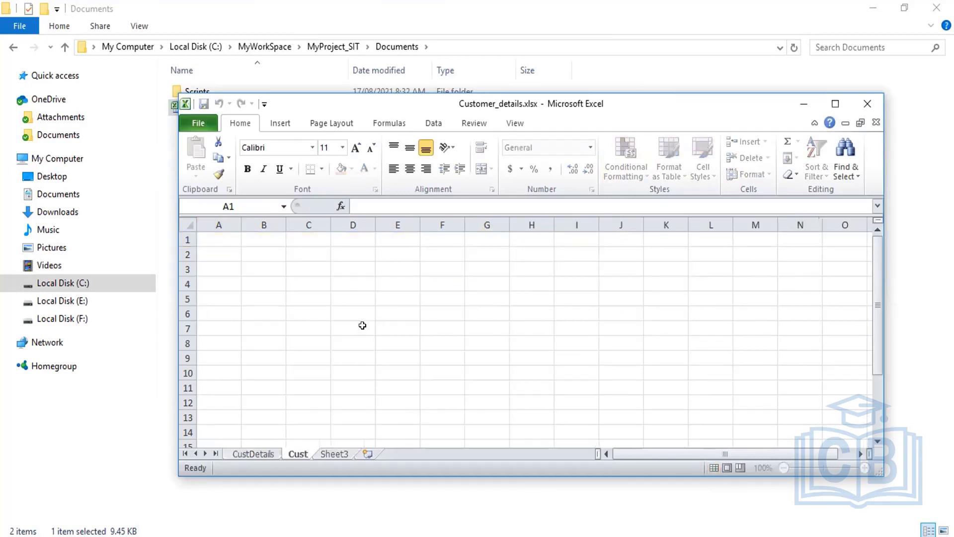
text(ID)
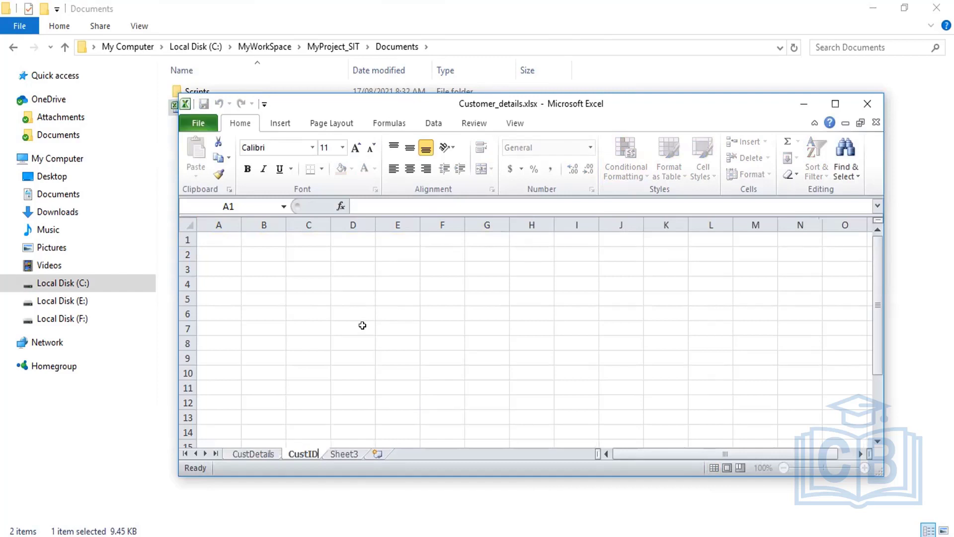
key(Return)
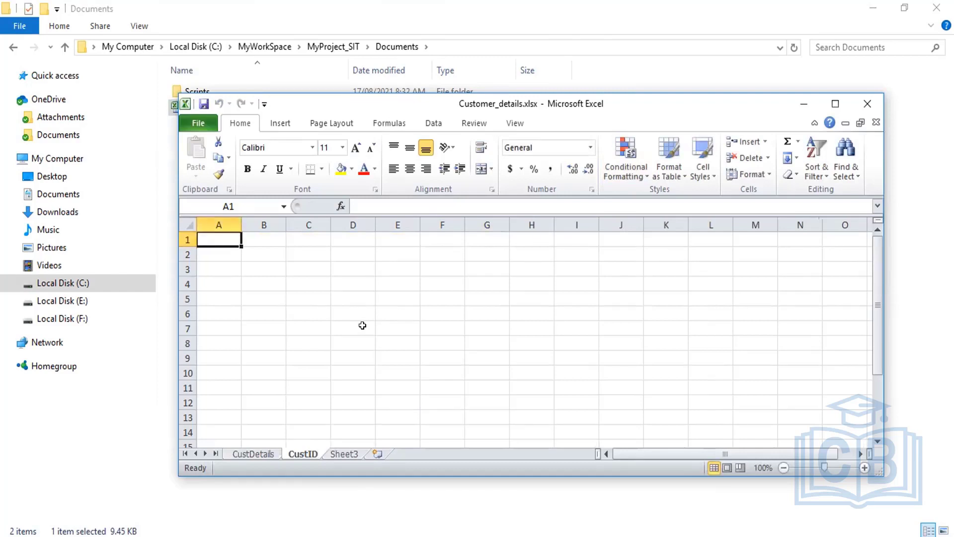
Step: Enter headers ID and CustomerID, IDs 1, 2, 3 below, and widen column B
text(ID)
key(Tab)
text(Cu)
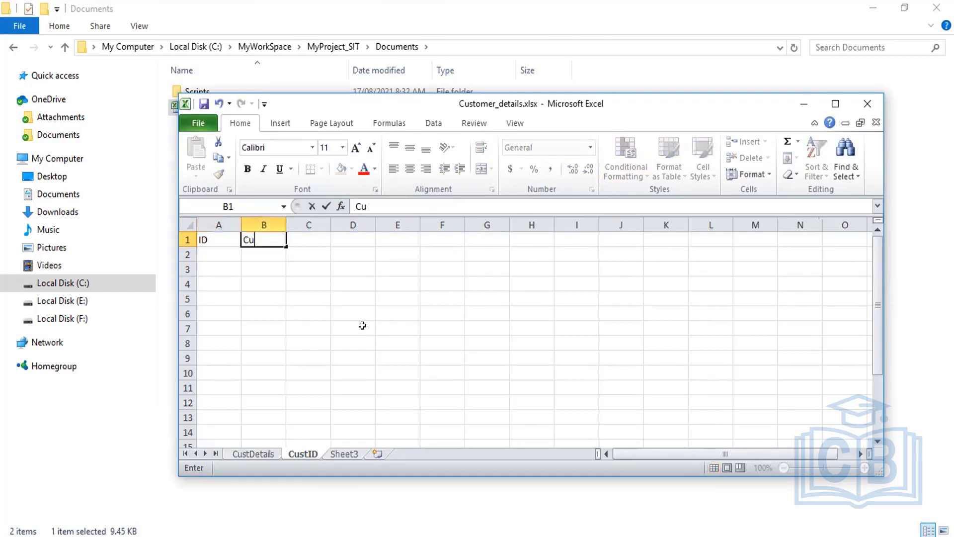
text(stomerID)
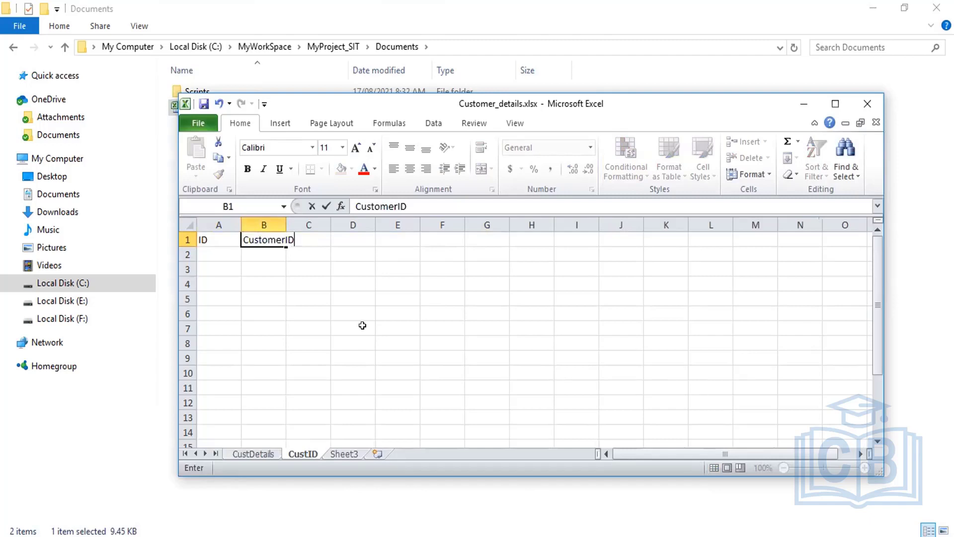
key(Return)
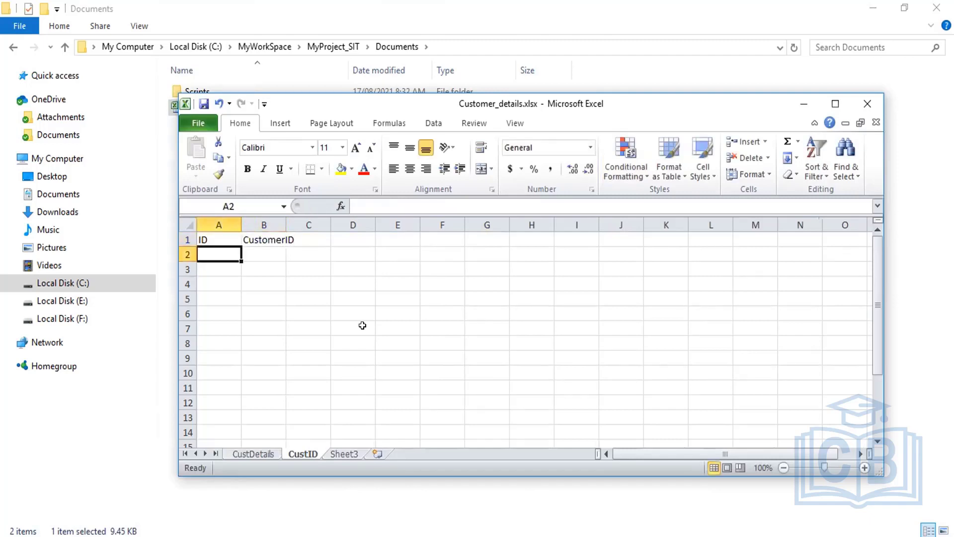
text(1)
key(Return)
text(2)
key(Return)
text(3)
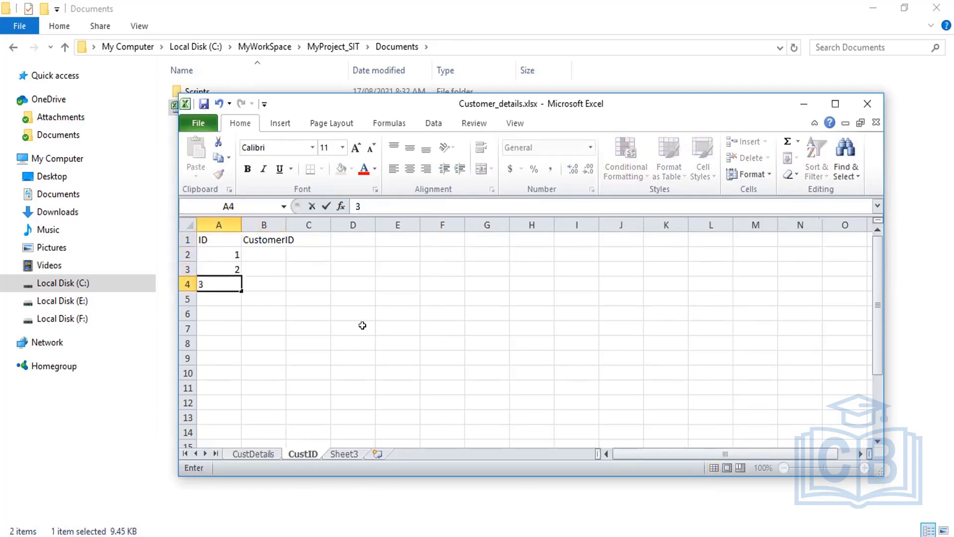
key(Return)
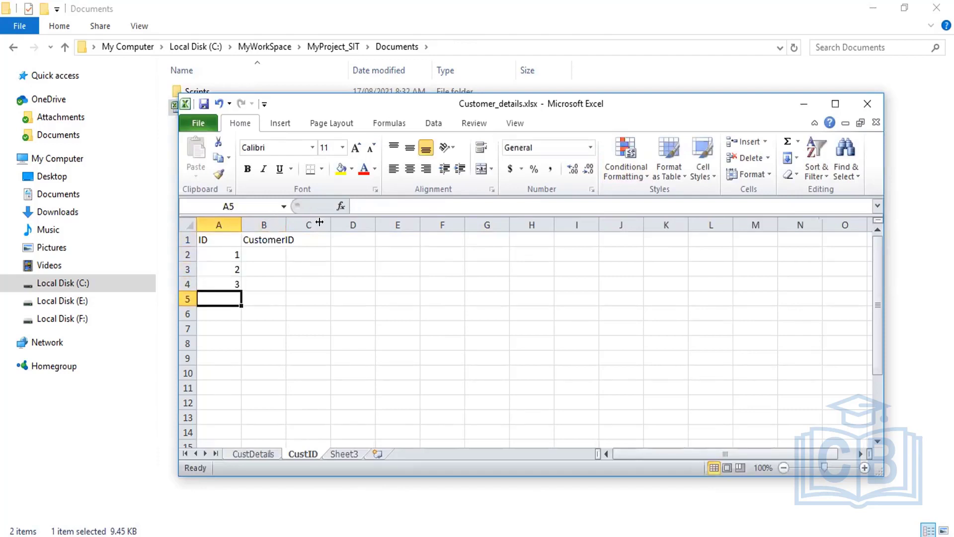
drag(319, 222, 324, 222)
Step: Give A1:B4 all borders and a yellow header row, then close the workbook
drag(209, 240, 305, 285)
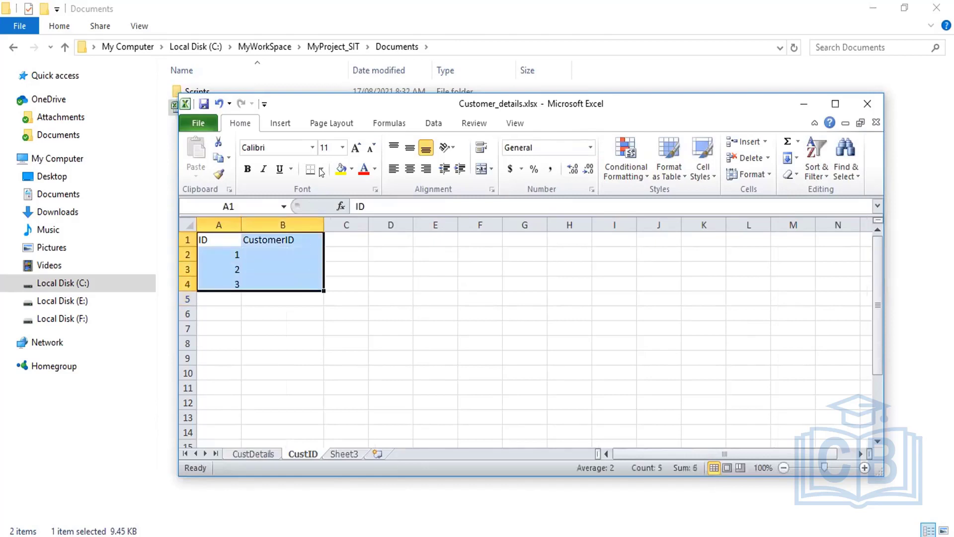
click(322, 169)
click(388, 283)
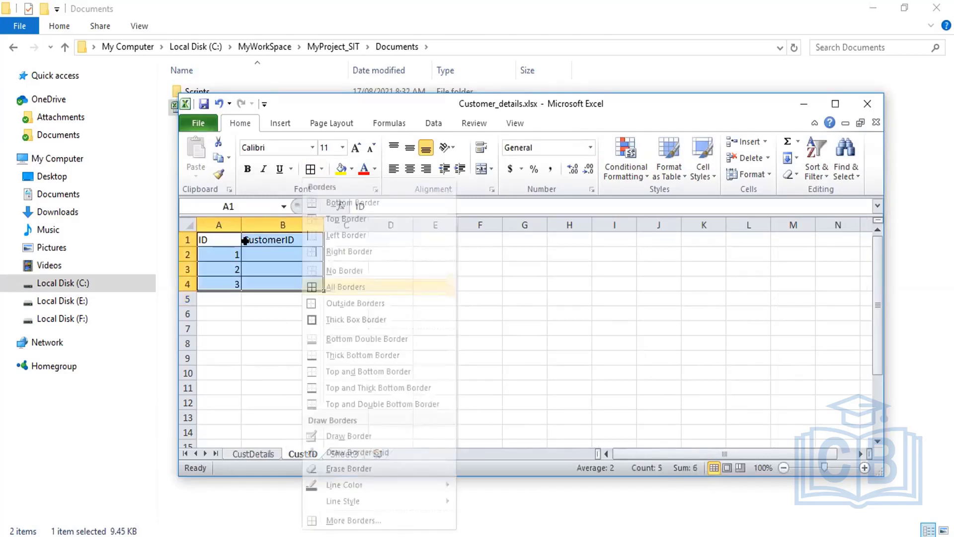
click(258, 240)
drag(216, 239, 278, 239)
click(341, 169)
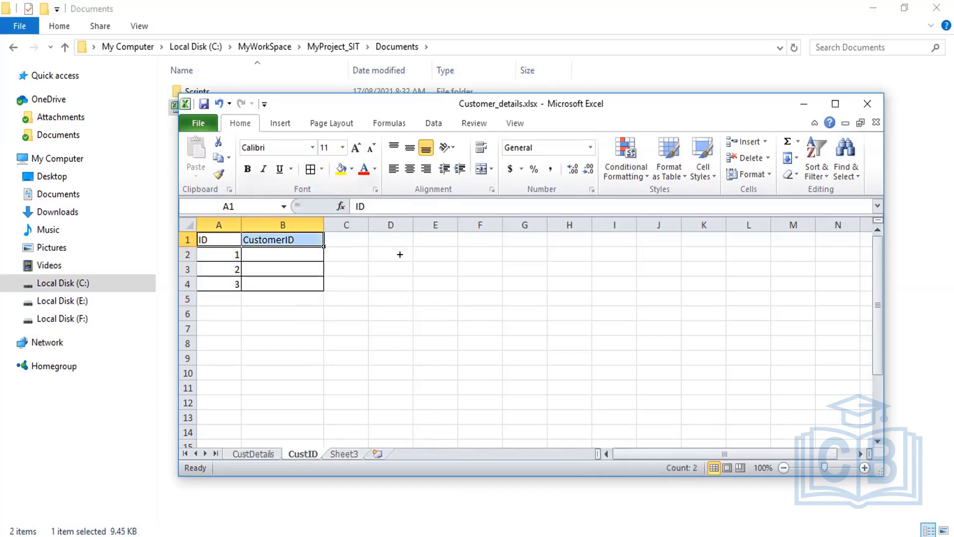
click(448, 282)
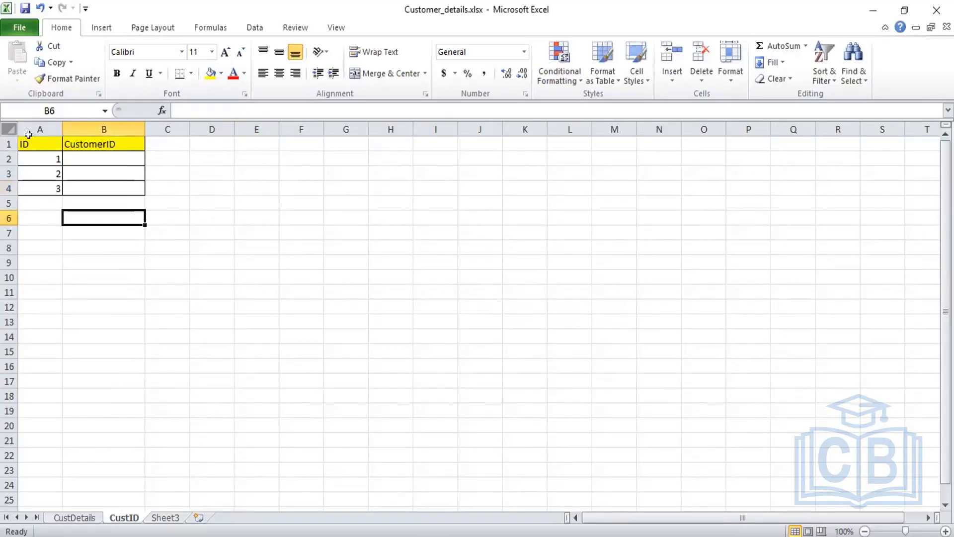
click(367, 265)
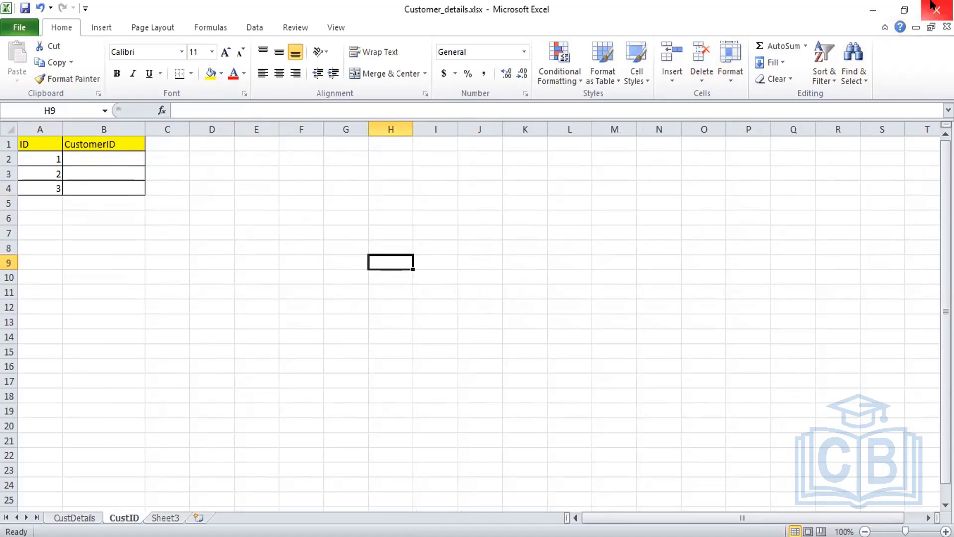
drag(40, 144, 101, 174)
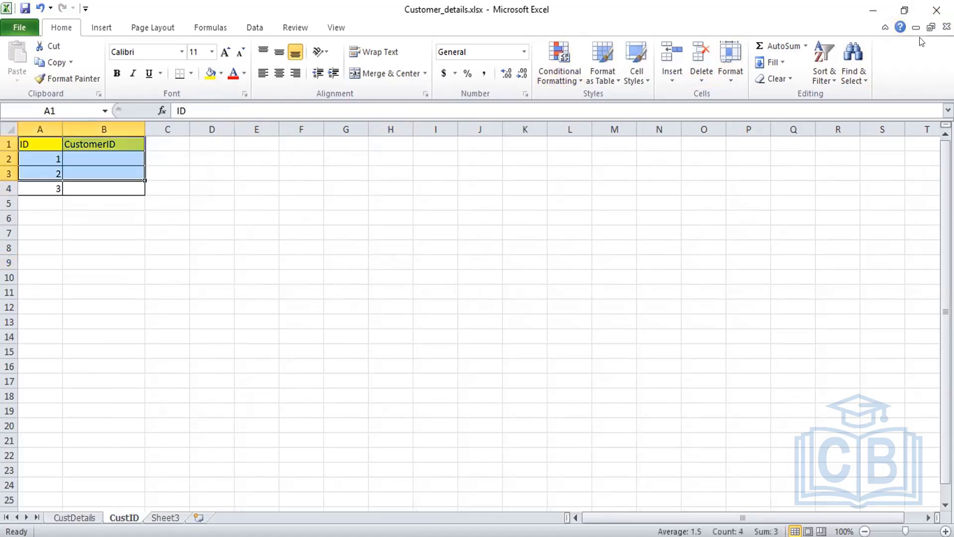
click(937, 10)
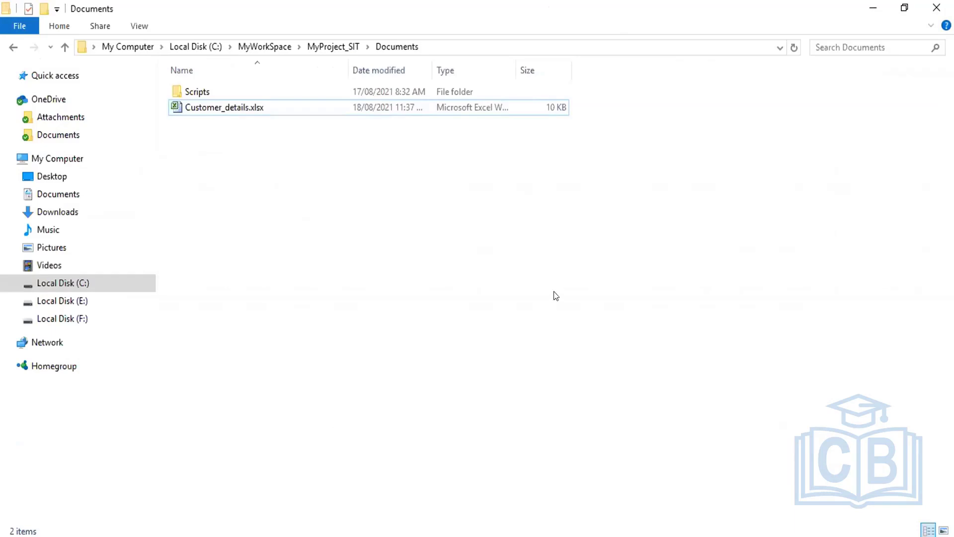
key(alt+Tab)
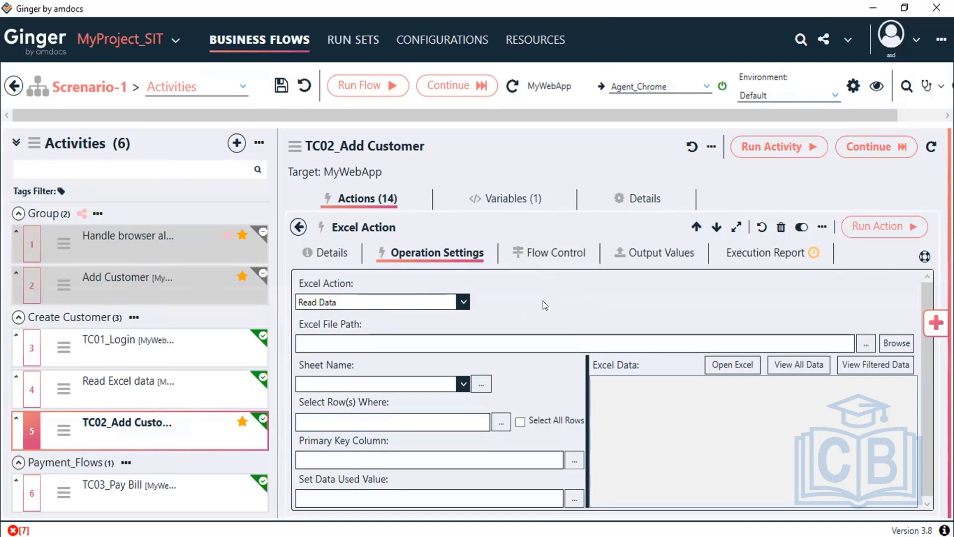
Step: Set the Excel Action to Write Data using ~\Documents\Customer_details.xlsx
click(462, 302)
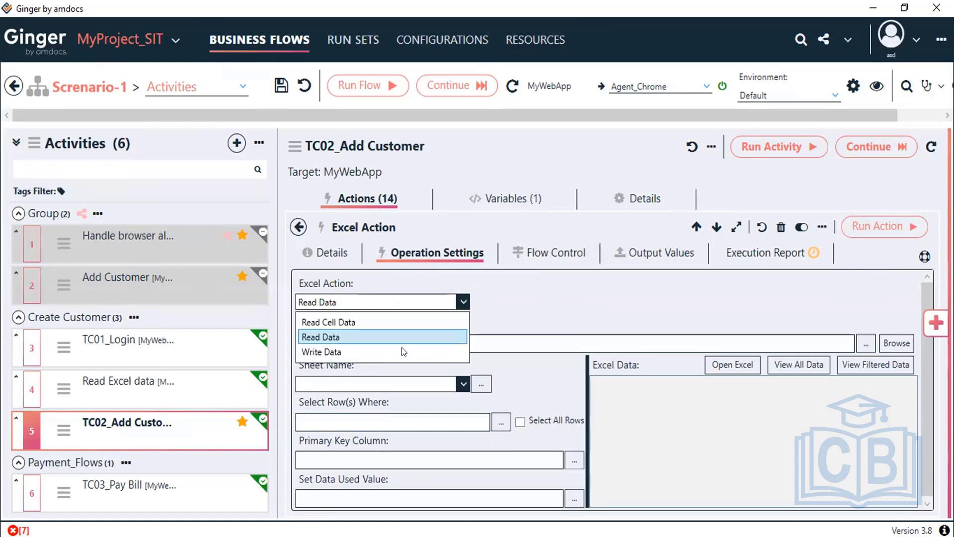
click(356, 348)
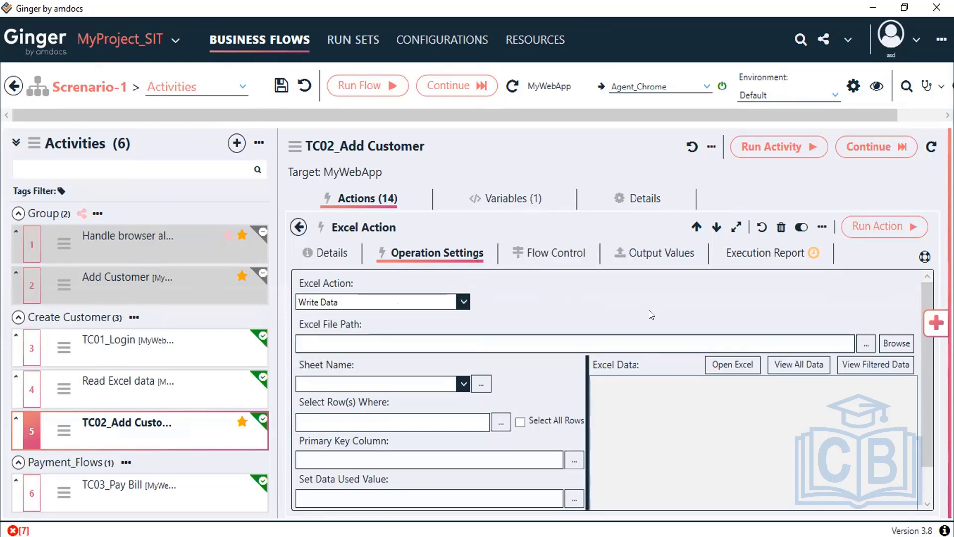
click(889, 343)
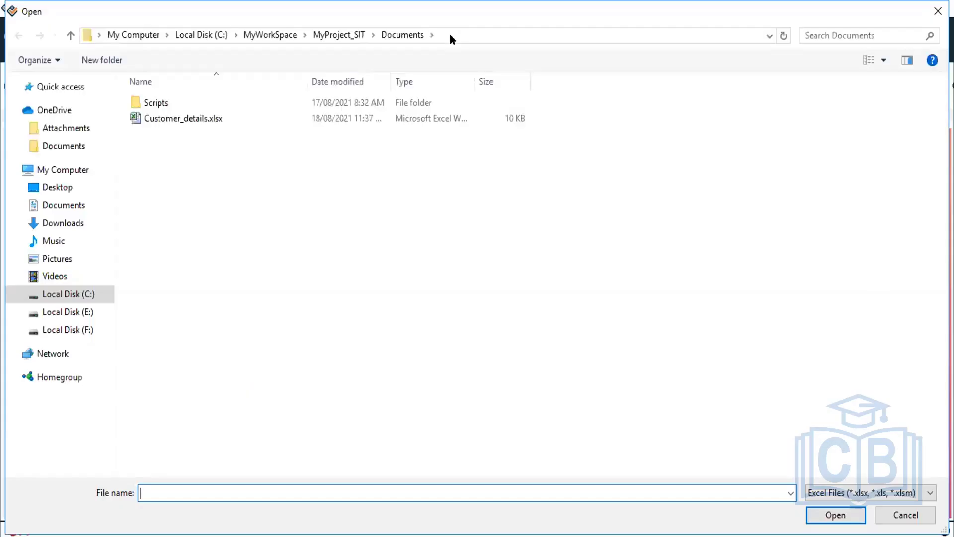
double_click(202, 119)
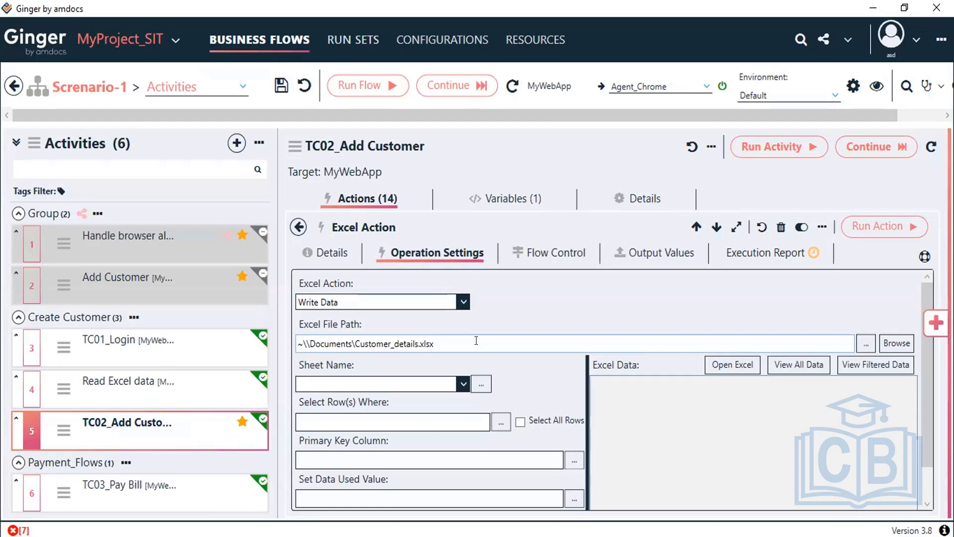
Step: Choose the CustID sheet and preview all its data
click(453, 388)
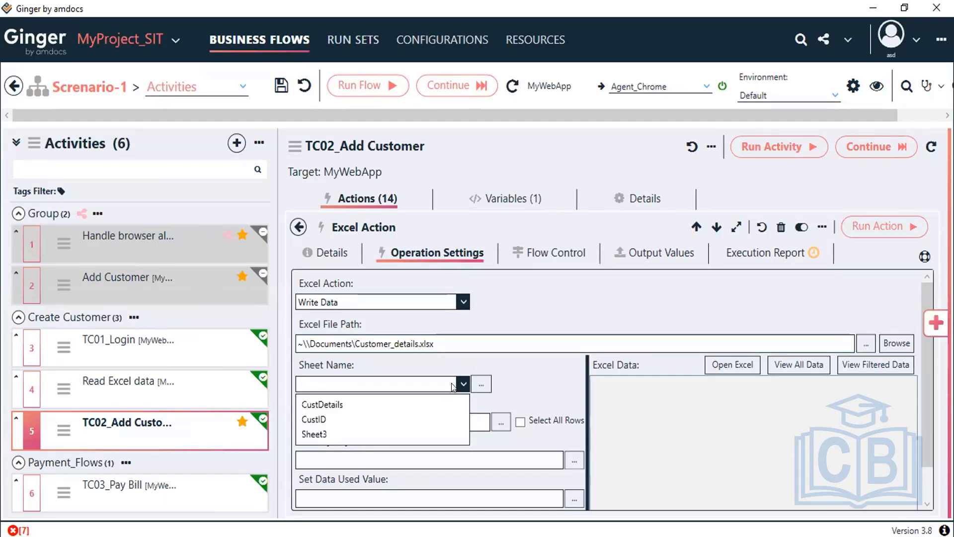
click(377, 417)
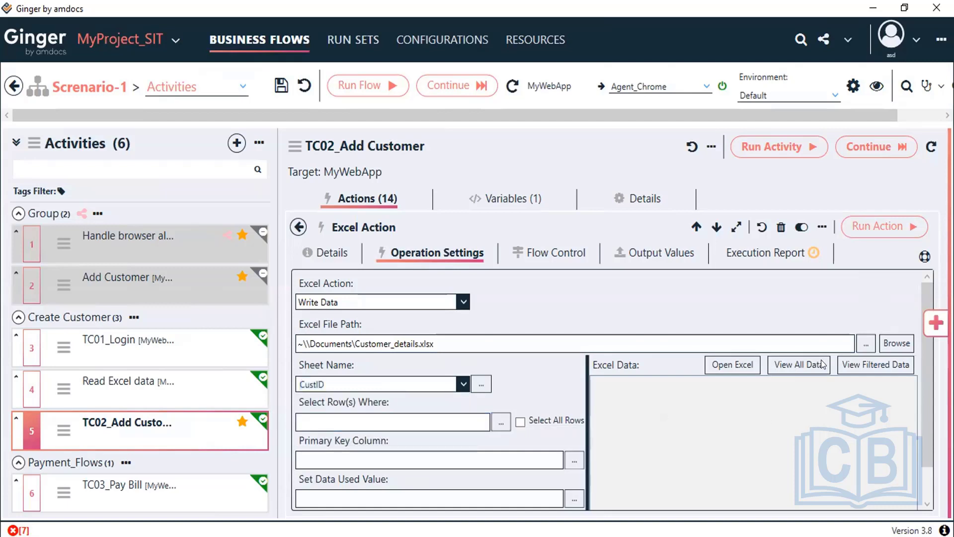
click(796, 367)
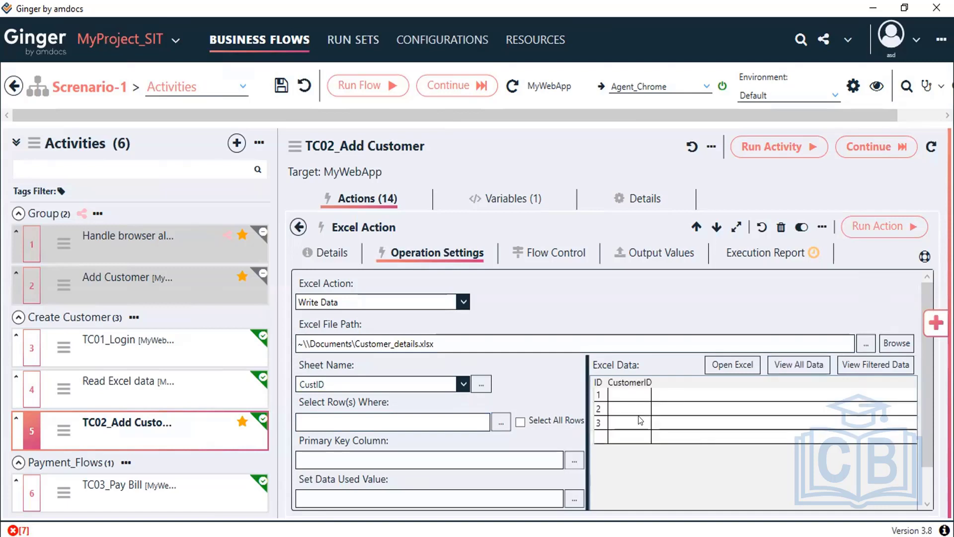
Step: Filter rows with ID=1 and set ID as the primary key column
click(369, 414)
text(ID)
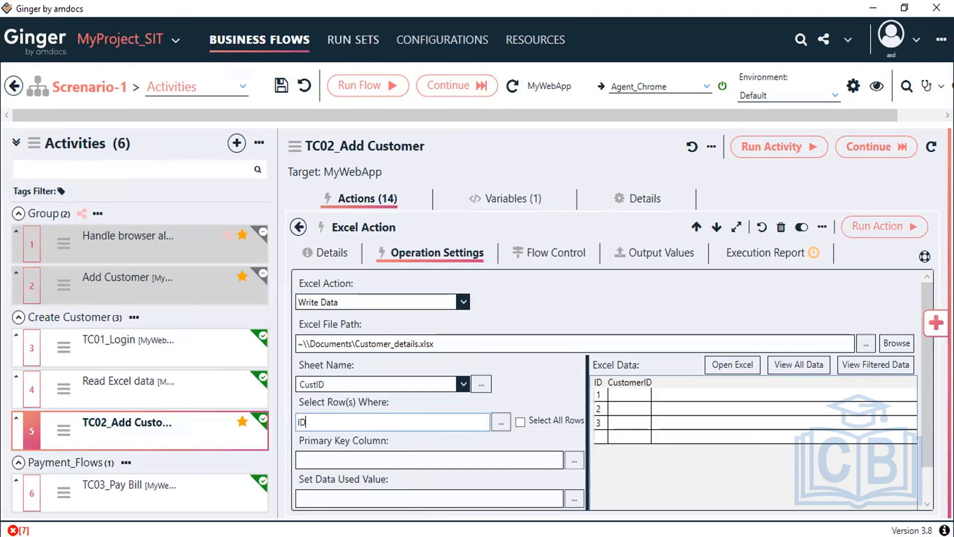
text(=1)
key(Tab)
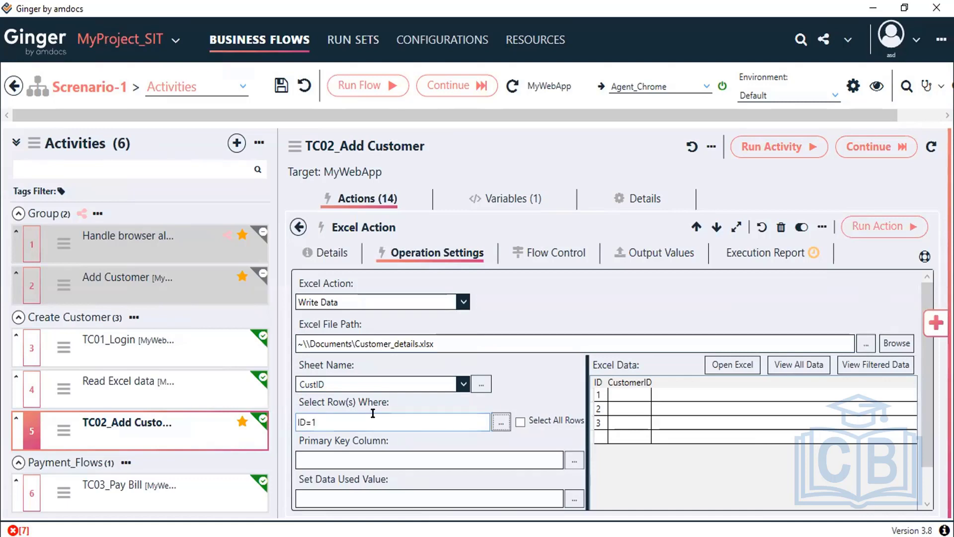
click(364, 459)
text(ID)
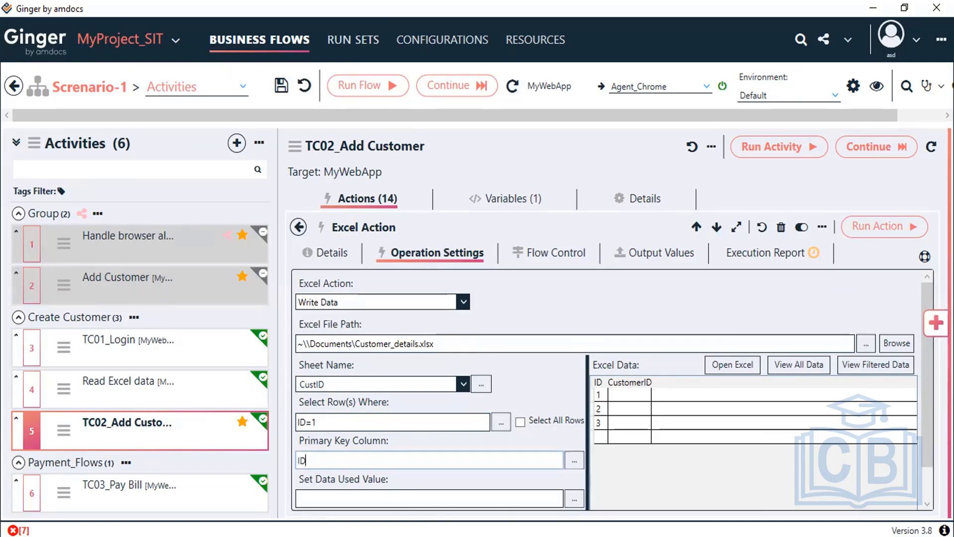
click(923, 494)
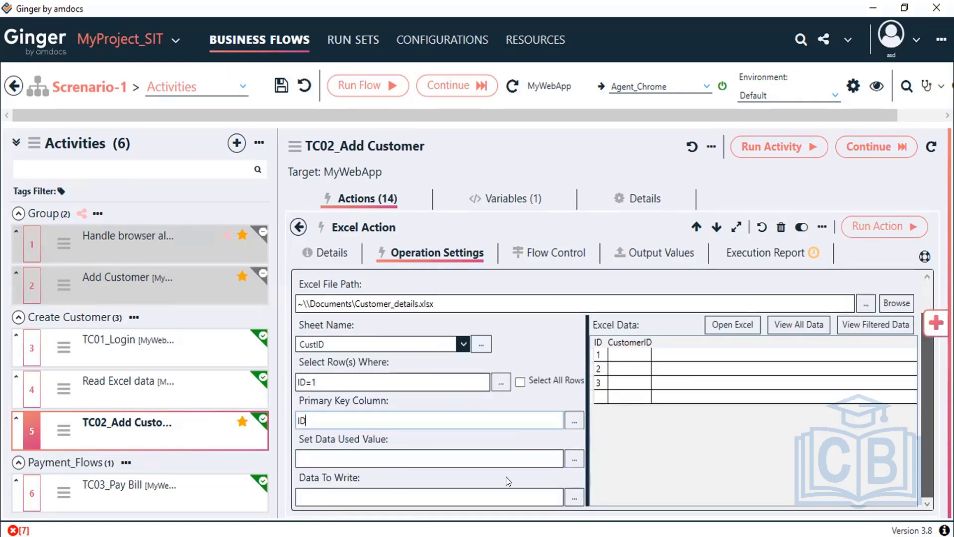
Step: Begin the data to write as CustomerID=' with the cursor inside the quotes
click(341, 496)
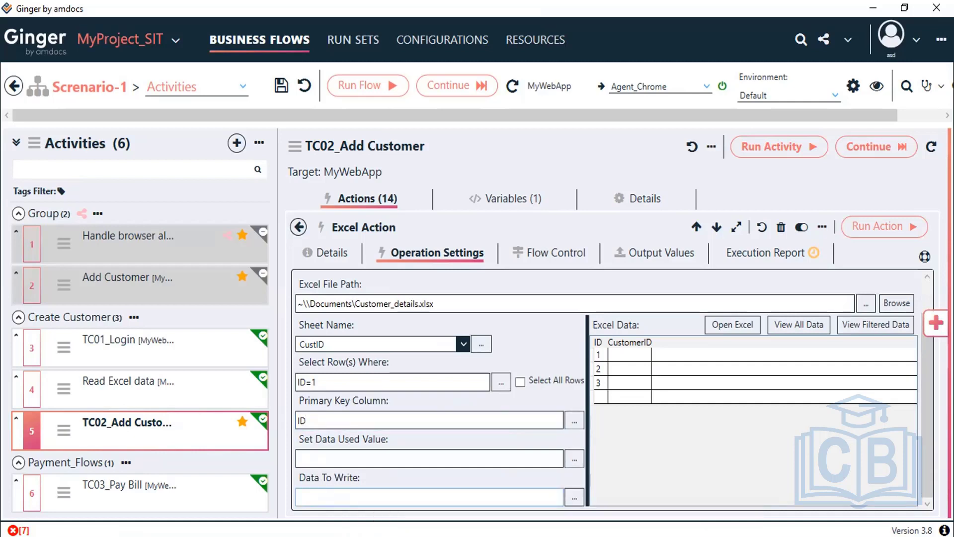
text(C)
text(ustomerID=')
key(Left)
Step: Insert BF_CustomerID between the quotes of CustomerID='' and check it evaluates to 068089
click(574, 498)
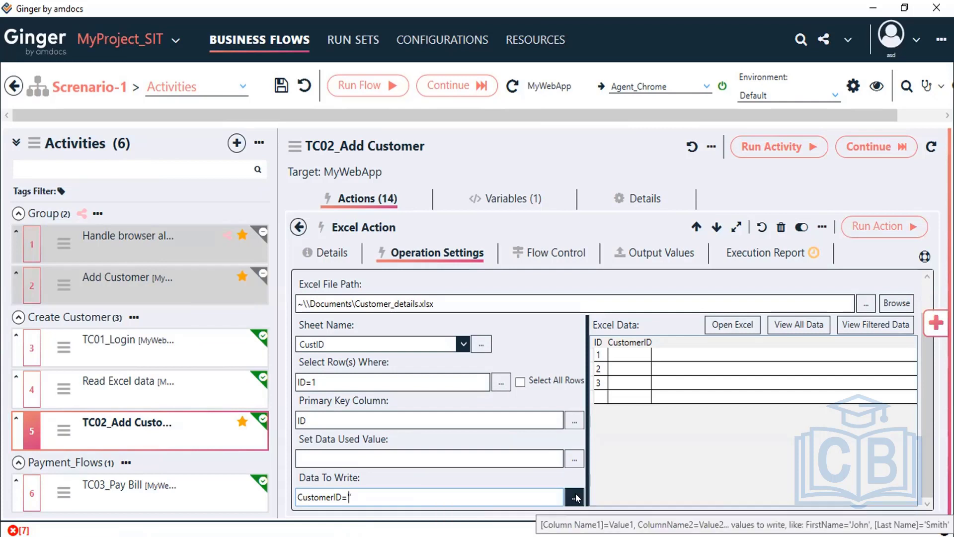
text('')
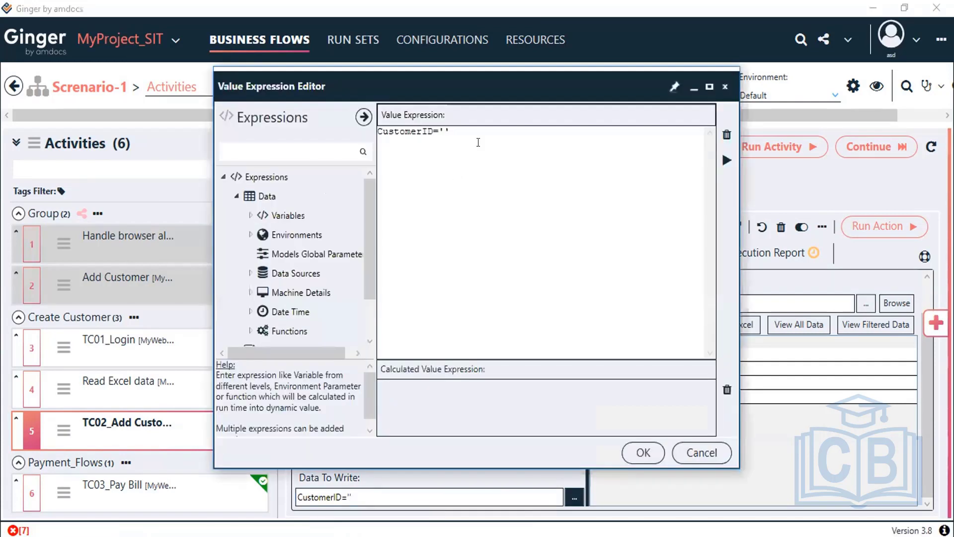
key(Left)
click(250, 214)
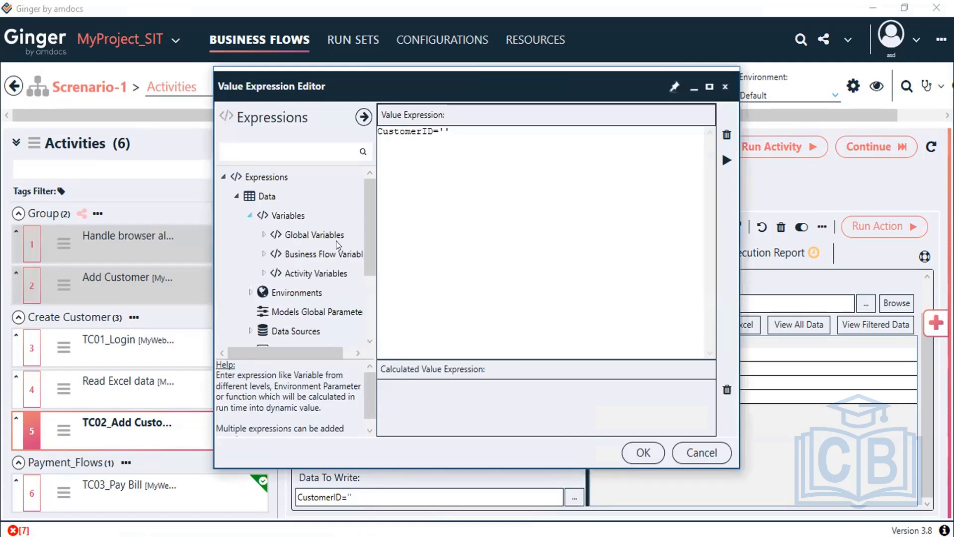
click(263, 253)
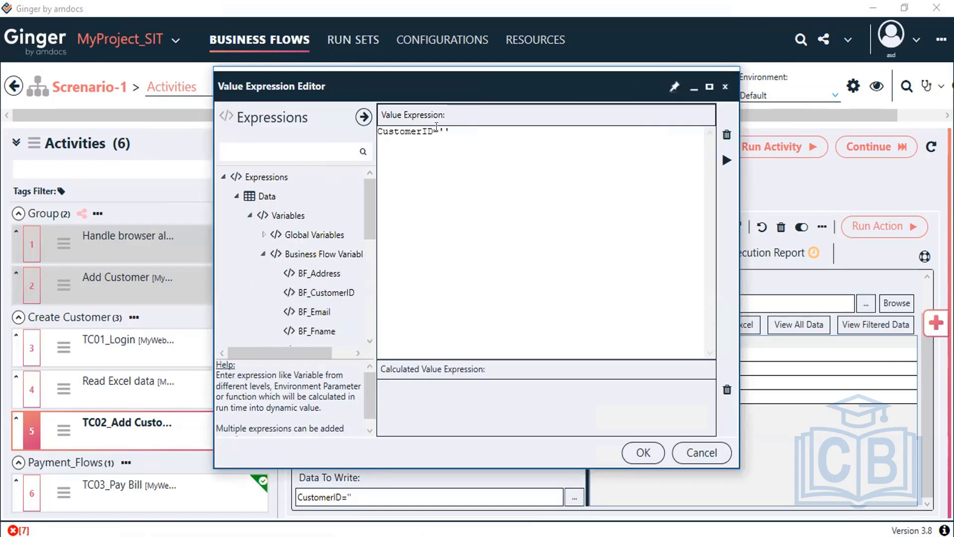
click(444, 131)
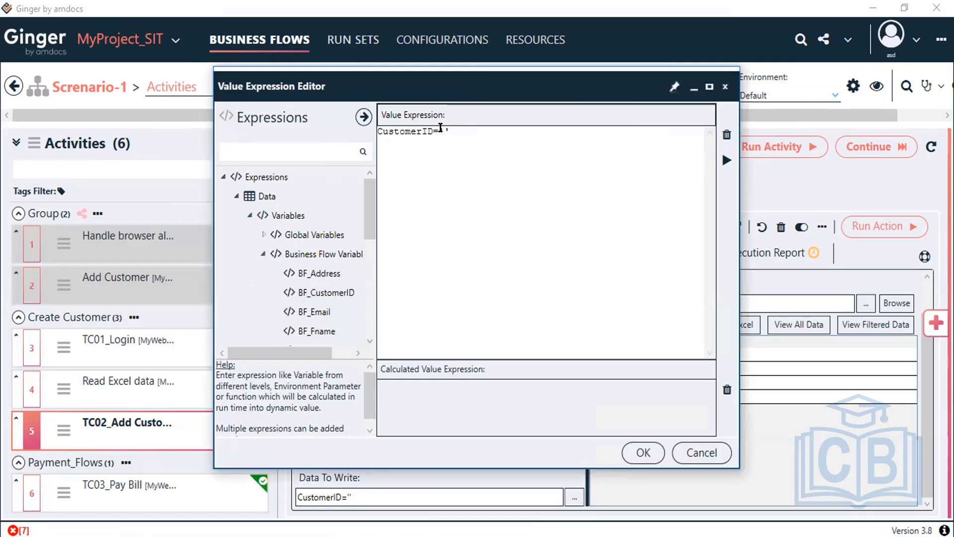
click(325, 291)
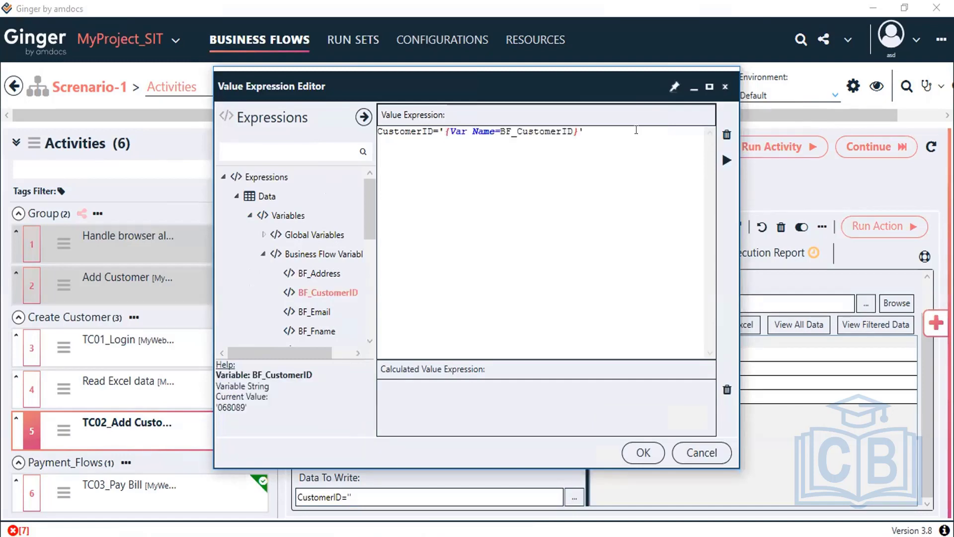
click(723, 169)
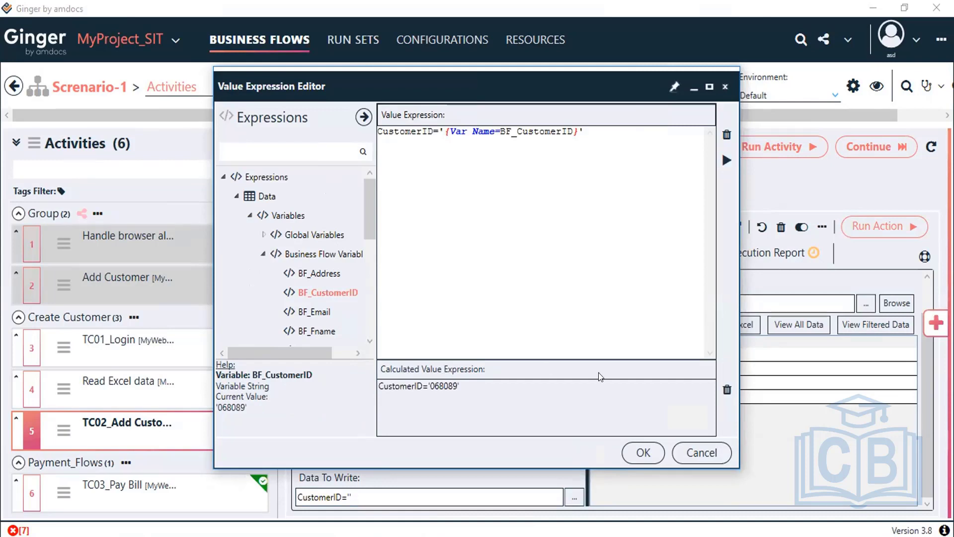
click(643, 453)
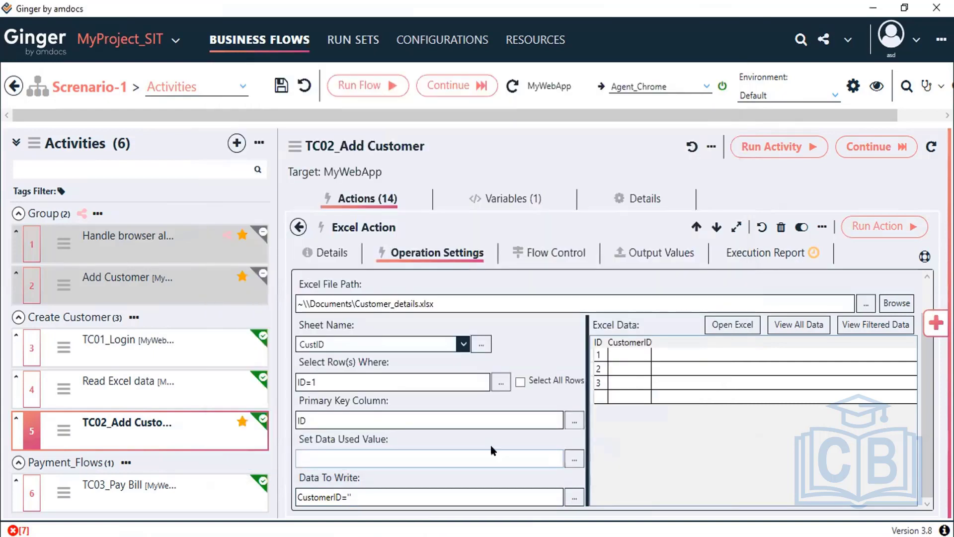
Step: Run the Write Data Excel Action and refresh the CustID preview to check 068089
click(876, 225)
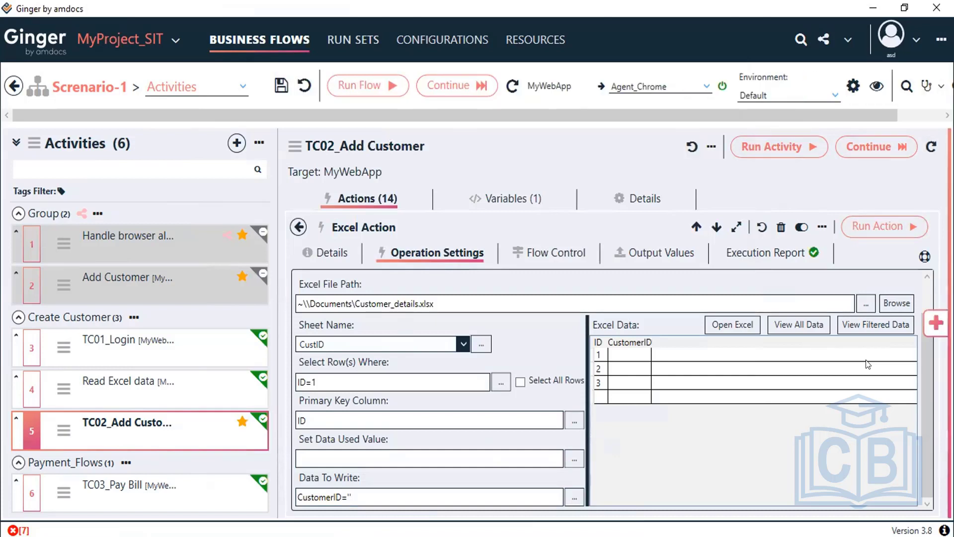
click(808, 330)
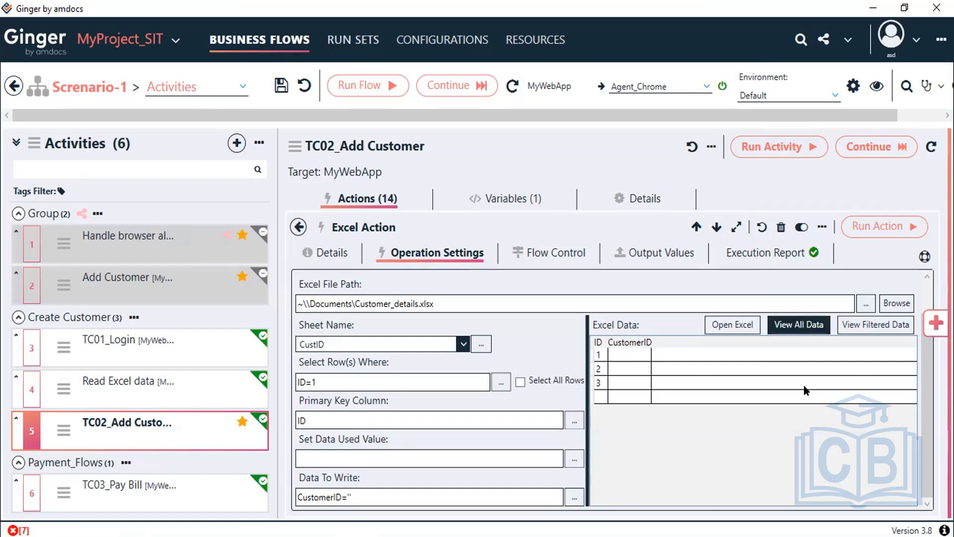
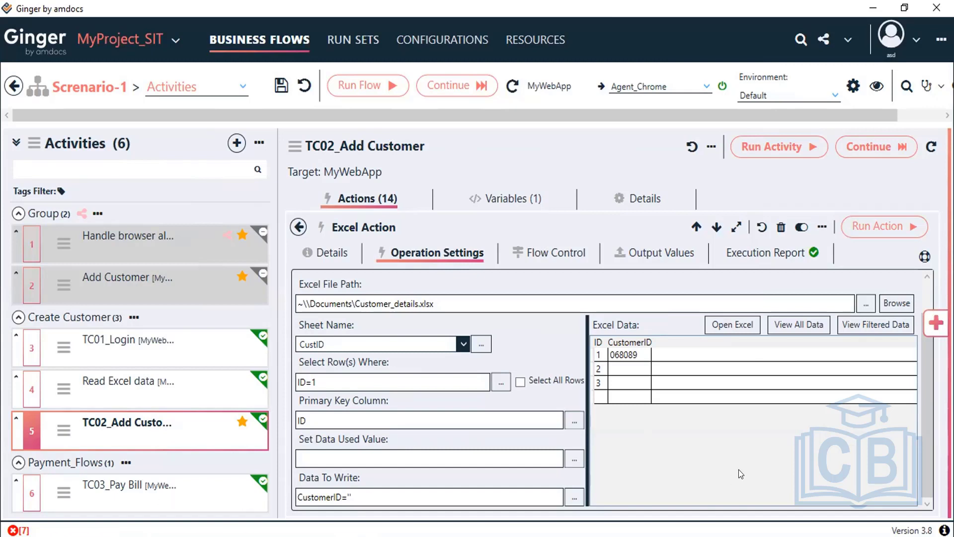
Step: Return to the TC02 actions list and open action 13, the Excel Action's execution report
click(100, 390)
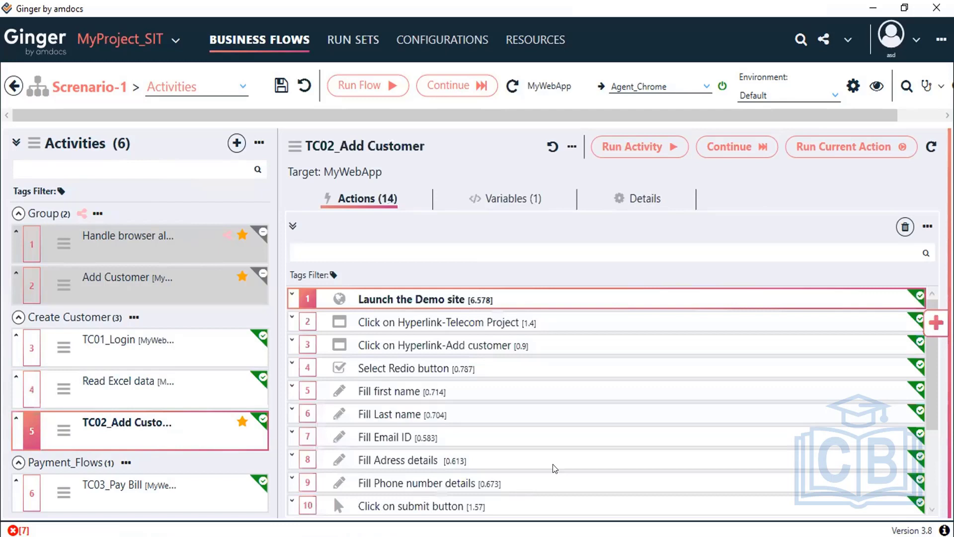
scroll(405, 461, down, 2)
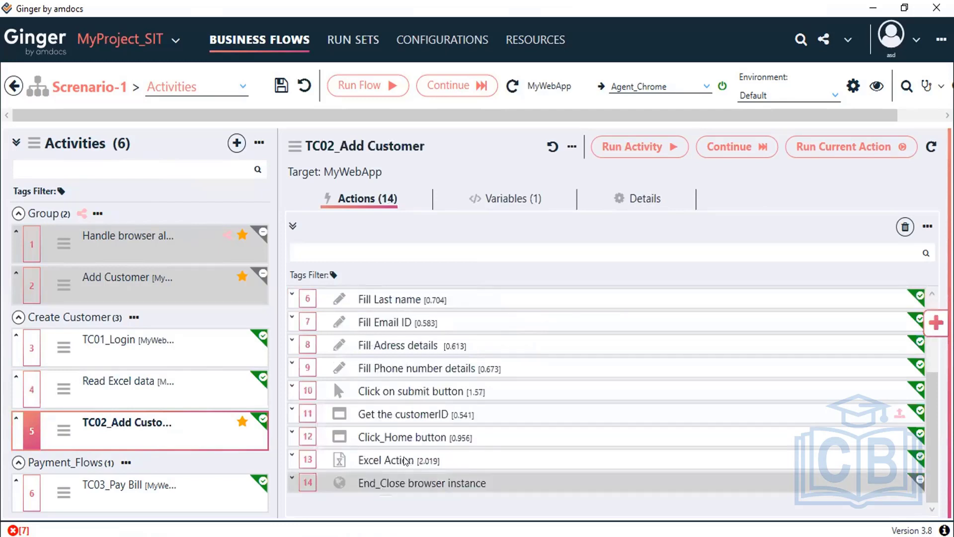
double_click(405, 461)
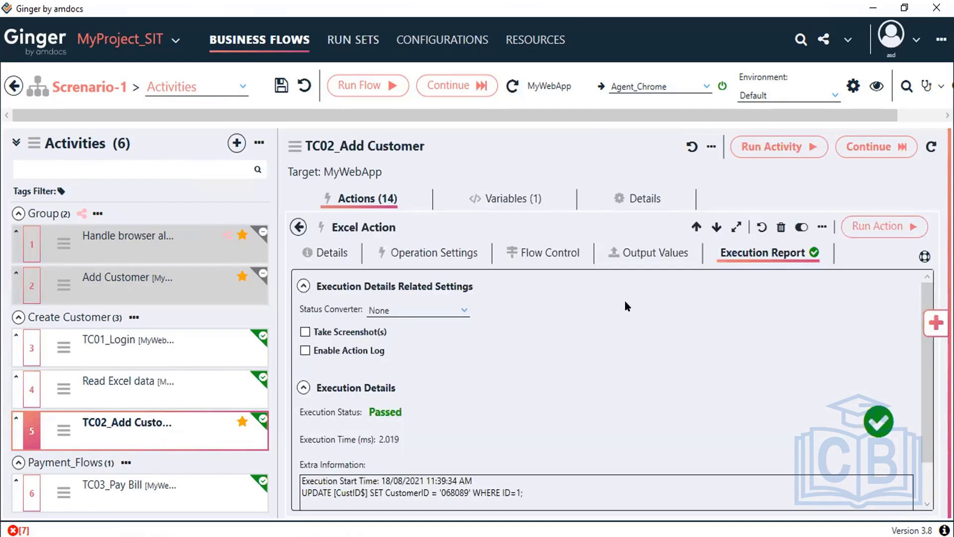
Step: Review the Excel Action's operation settings: Customer_details.xlsx file path and sheet CustID
click(422, 255)
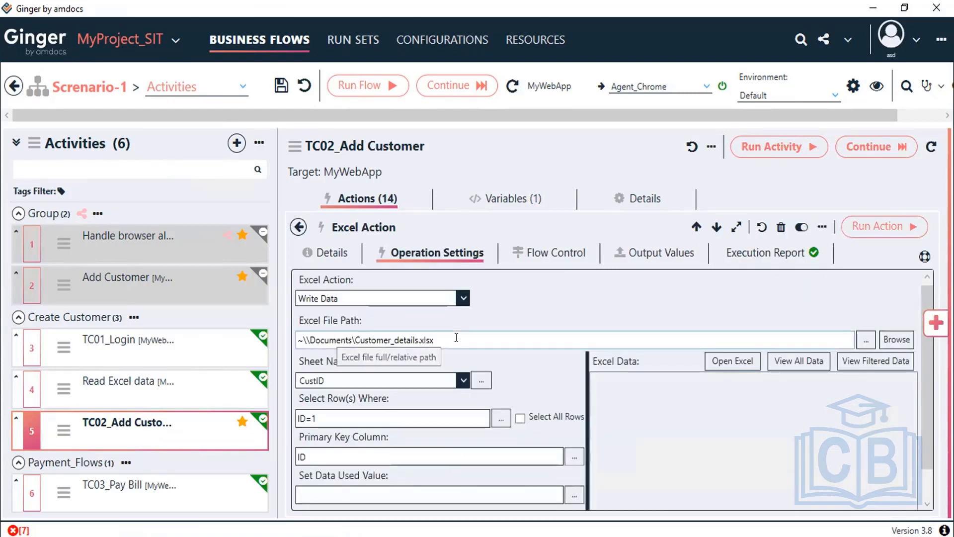
click(351, 339)
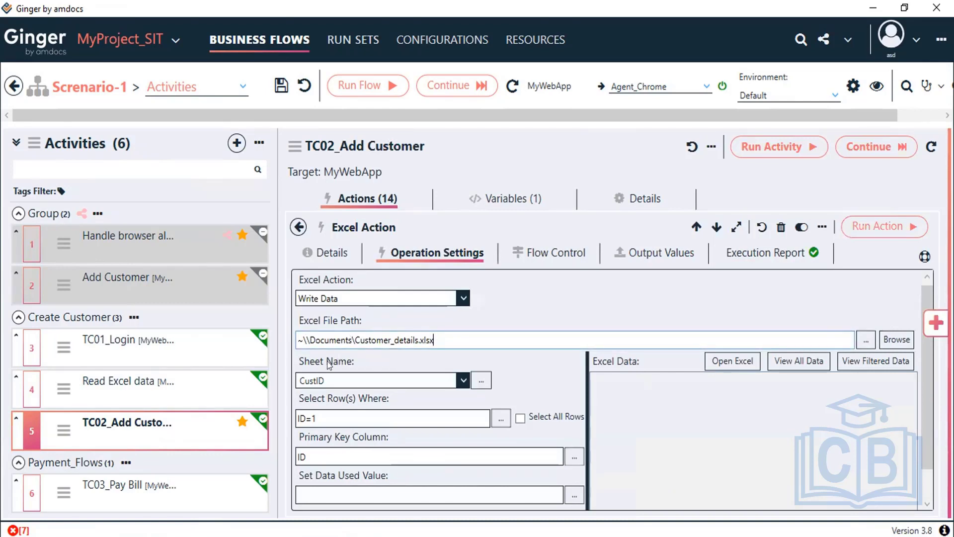
click(461, 383)
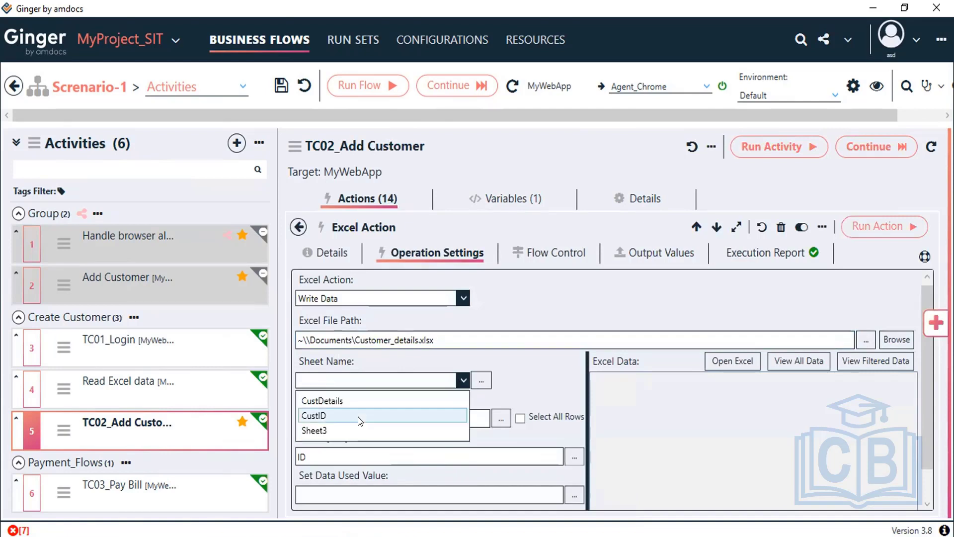
click(356, 413)
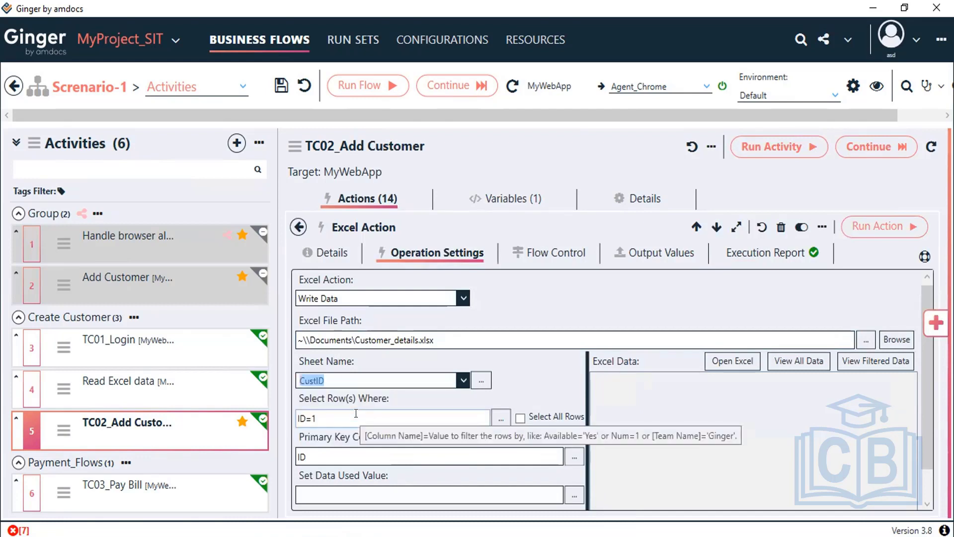
Step: Review the row filter ID=1 and key column ID, then open the Data To Write expression
click(331, 416)
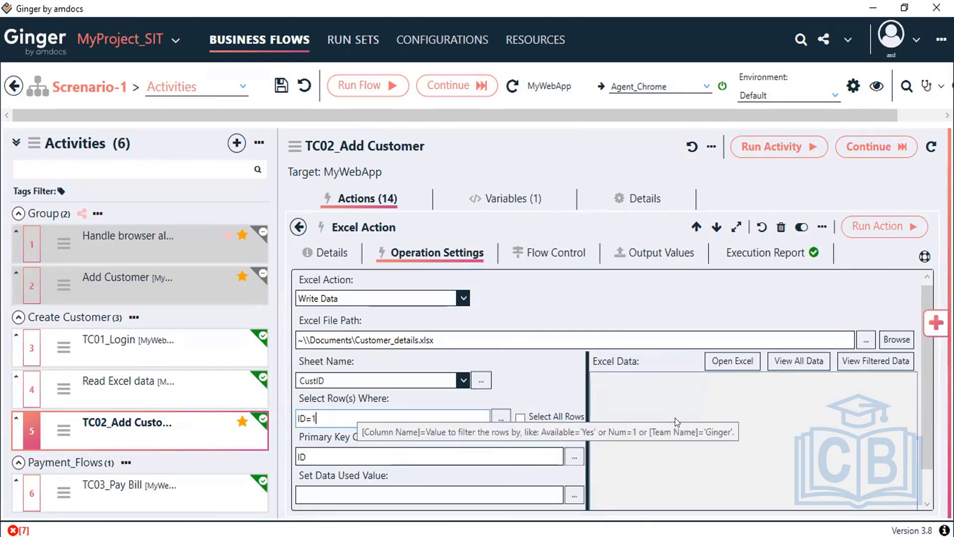
key(Tab)
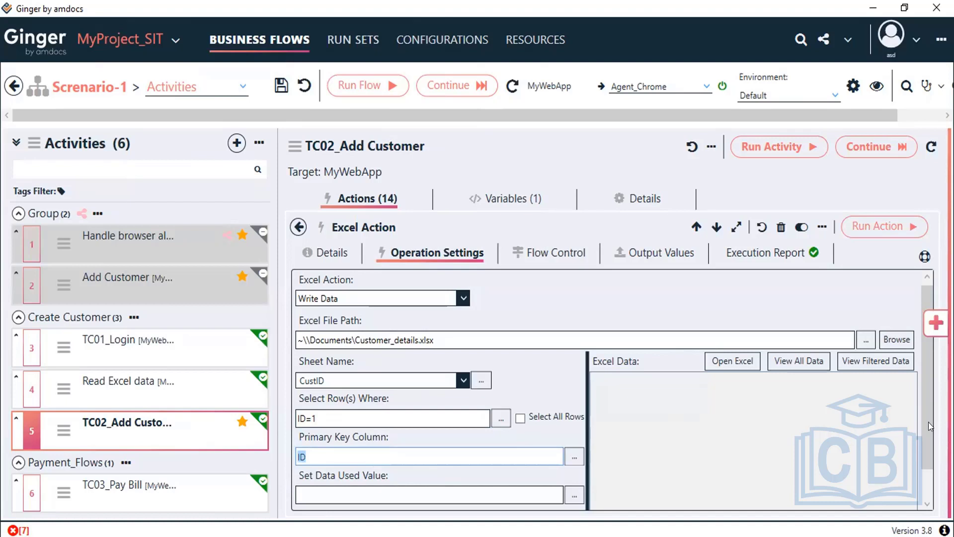
scroll(927, 493, down, 2)
click(575, 497)
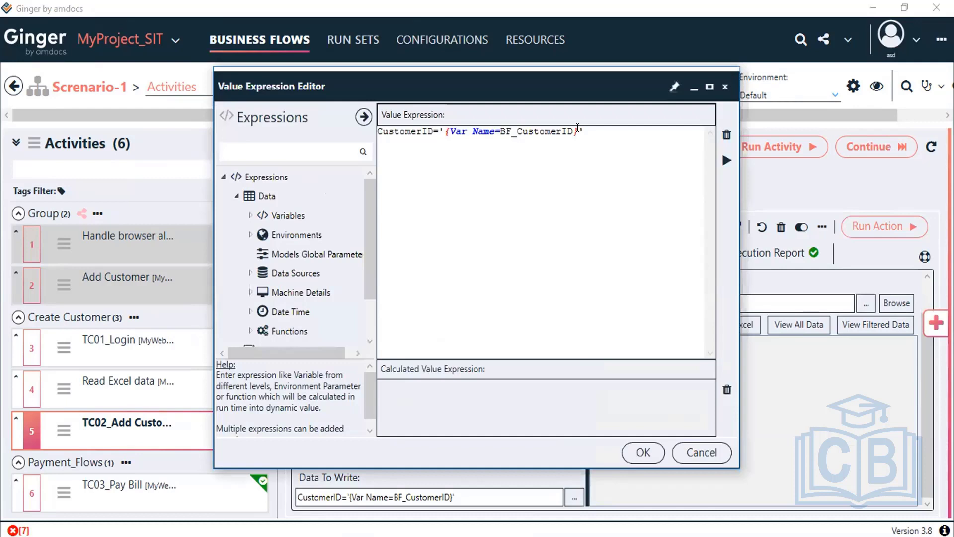
Step: Confirm {Var Name=BF_CustomerID} calculates to CustomerID='068089' and accept the expression
click(451, 127)
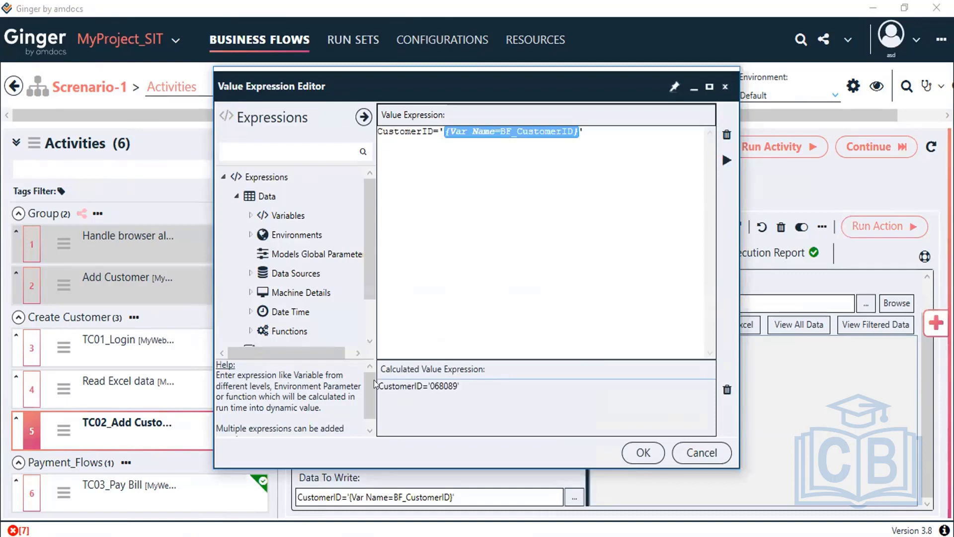
drag(380, 384, 502, 390)
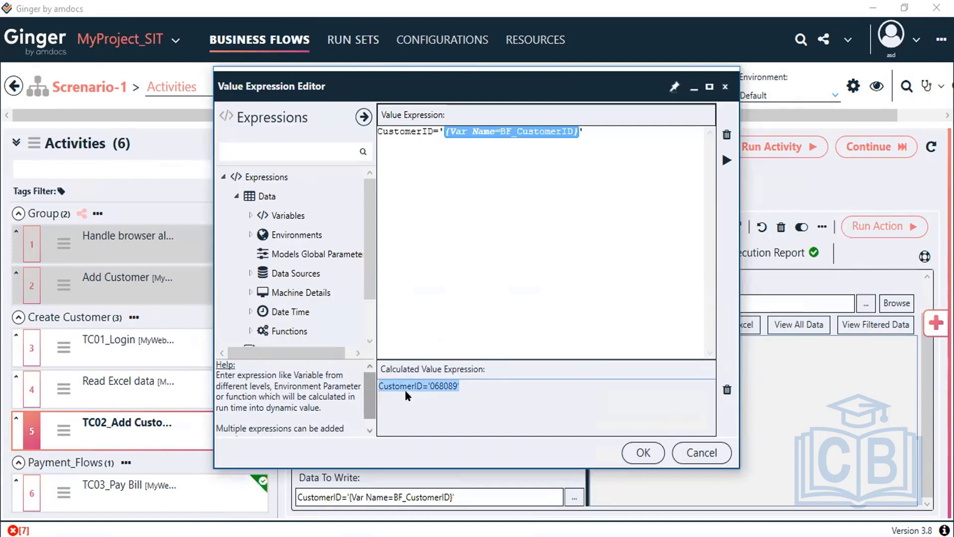
click(642, 452)
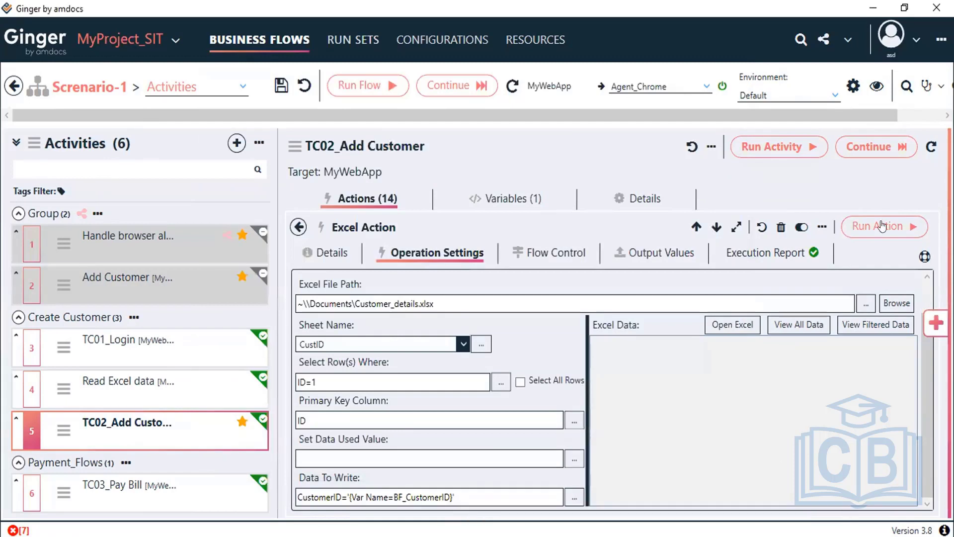
Step: Show all CustID sheet data and point out CustomerID 068089 in row ID 1
click(795, 325)
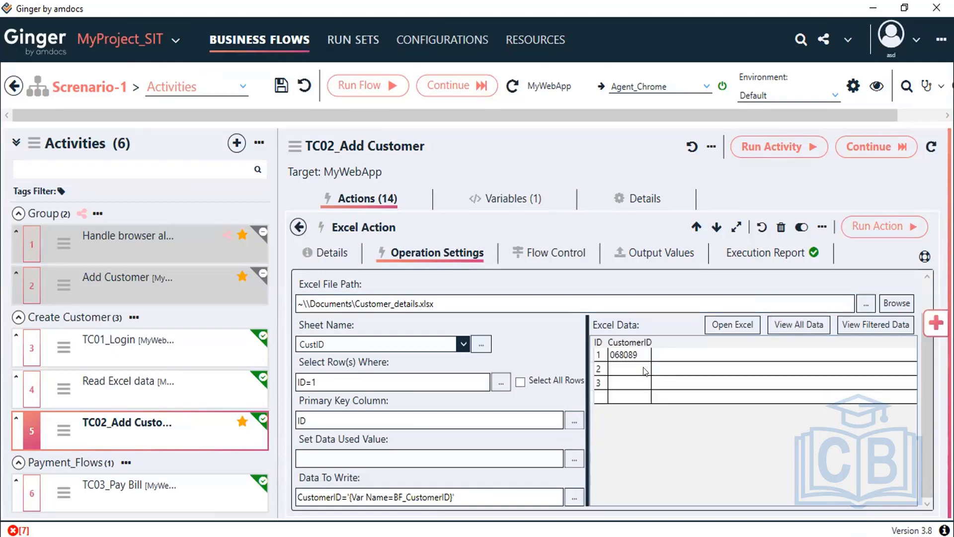
click(637, 355)
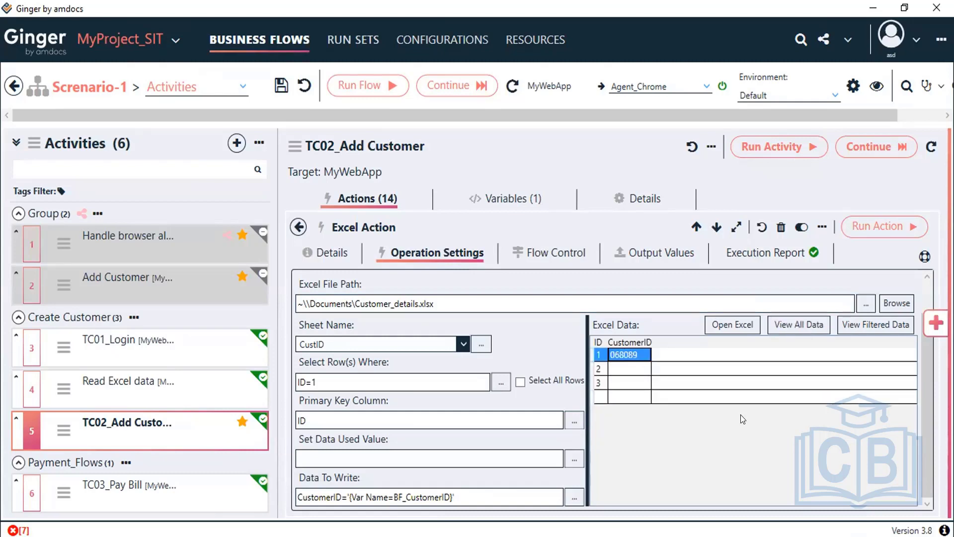